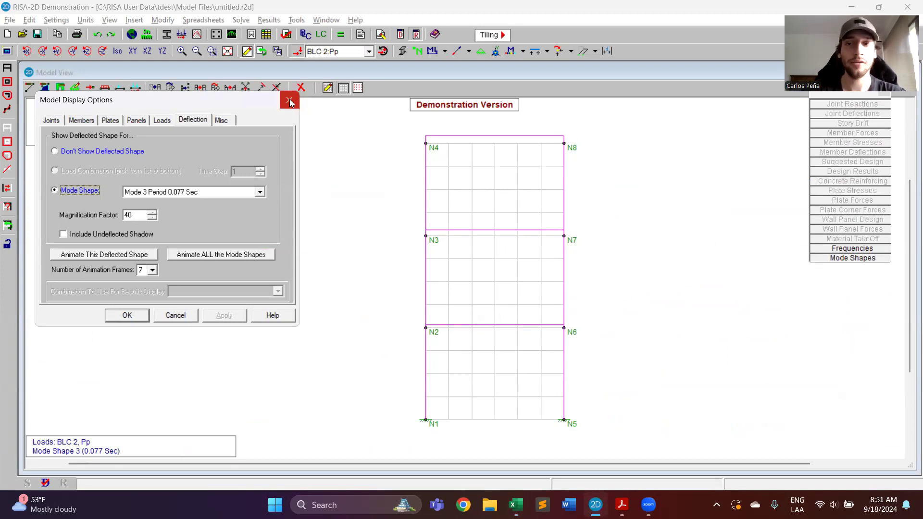
Close the deflected shape display options and dismiss the solution choices without solving
{"action": "left_click", "coordinate": [290, 102]}
{"action": "left_click", "coordinate": [340, 35]}
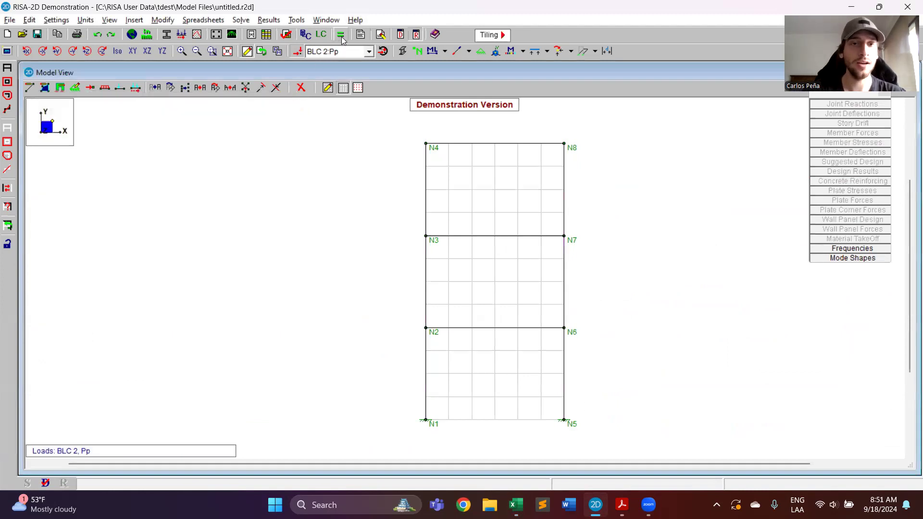
{"action": "left_click", "coordinate": [532, 167]}
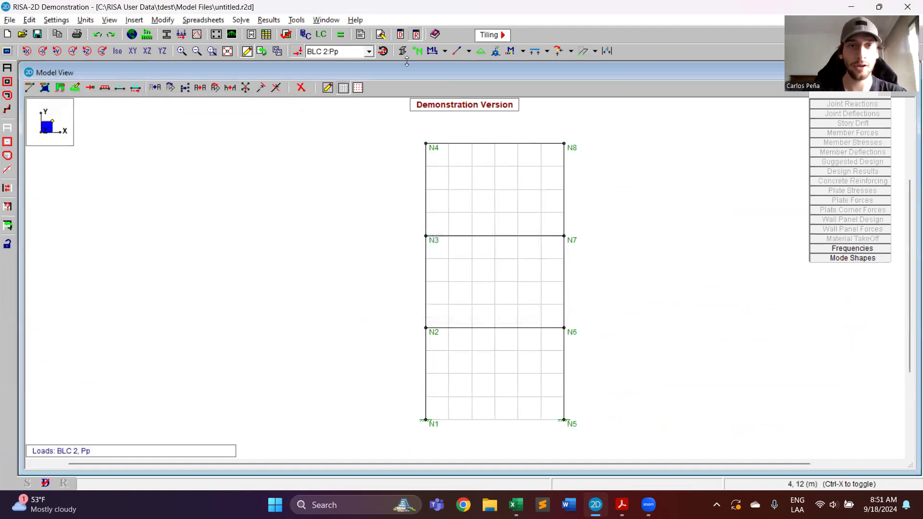
Add a load combination named Sx after combination D and clear its second BLC and factor entries
{"action": "left_click", "coordinate": [320, 35]}
{"action": "left_click", "coordinate": [103, 154]}
{"action": "key", "text": "Return"}
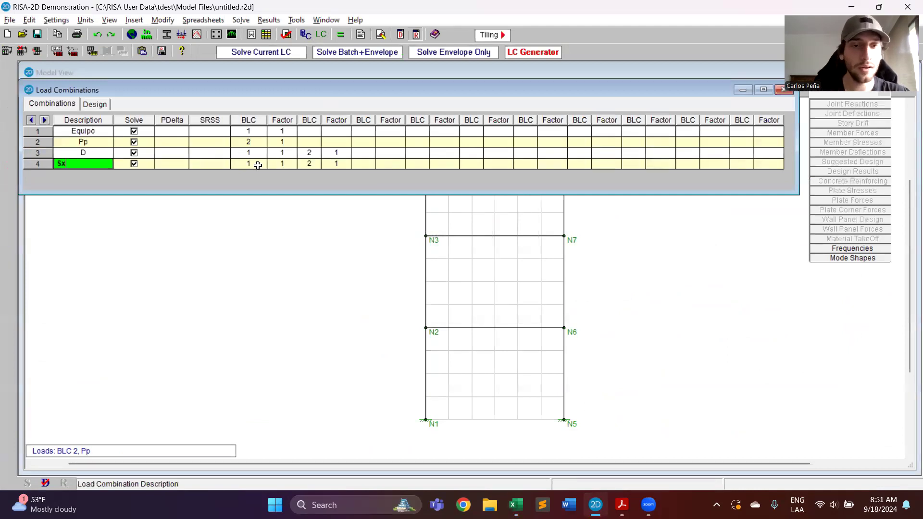
{"action": "left_click", "coordinate": [304, 163]}
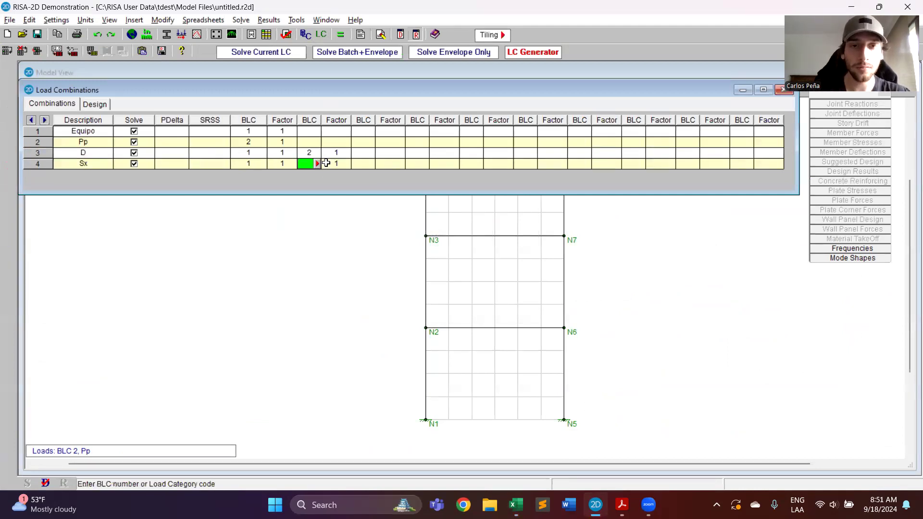
{"action": "left_click", "coordinate": [326, 162]}
Set the first BLC entry of combination Sx to SX (X direction response spectra results) and close the load combinations
{"action": "left_click", "coordinate": [259, 164]}
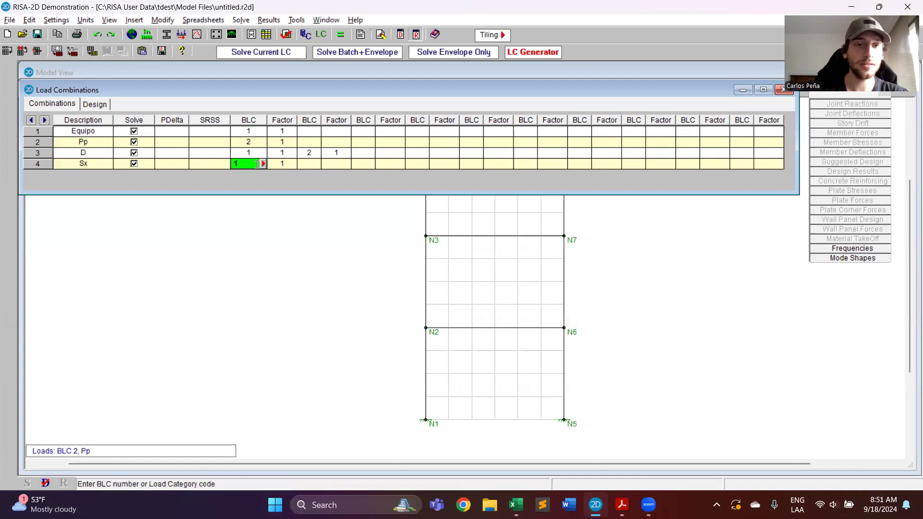
{"action": "left_click", "coordinate": [263, 164]}
{"action": "left_click", "coordinate": [93, 192]}
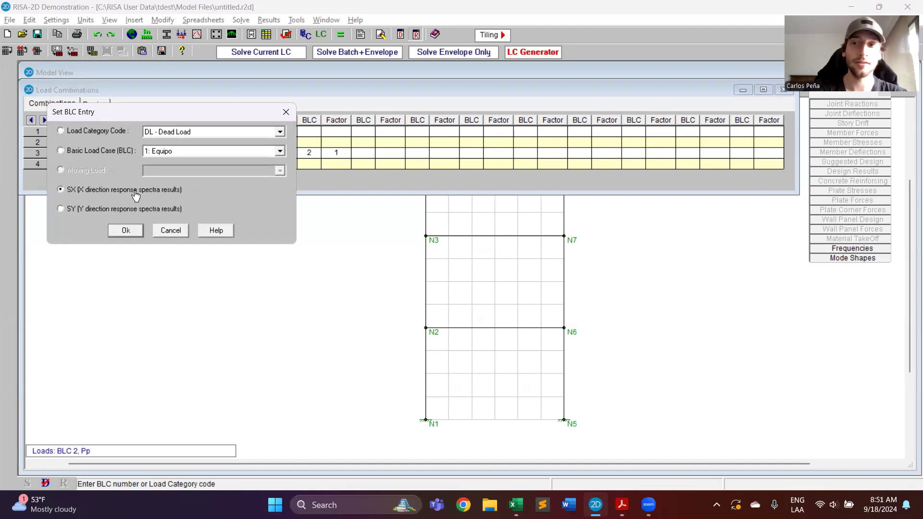
{"action": "left_click", "coordinate": [126, 230]}
{"action": "left_click", "coordinate": [290, 273]}
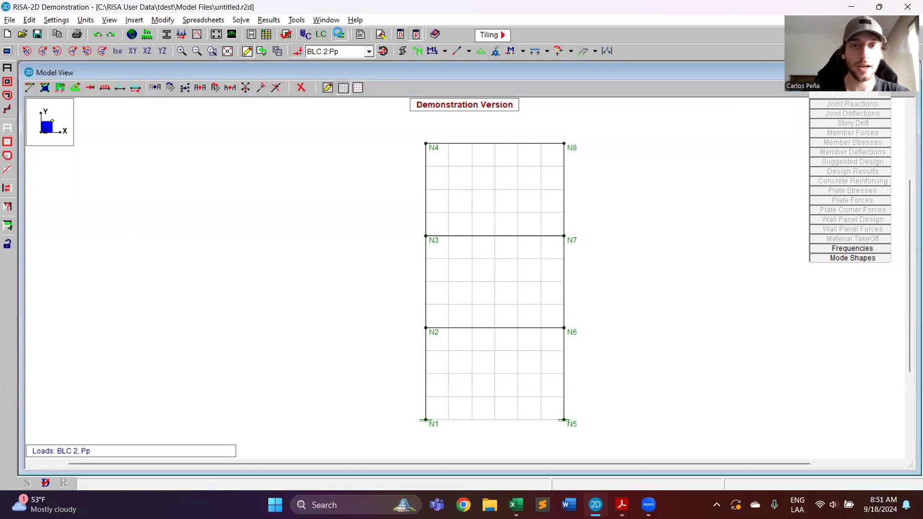
Try to run a new eigensolution using load combination 4: Sx for the mass
{"action": "left_click", "coordinate": [339, 35]}
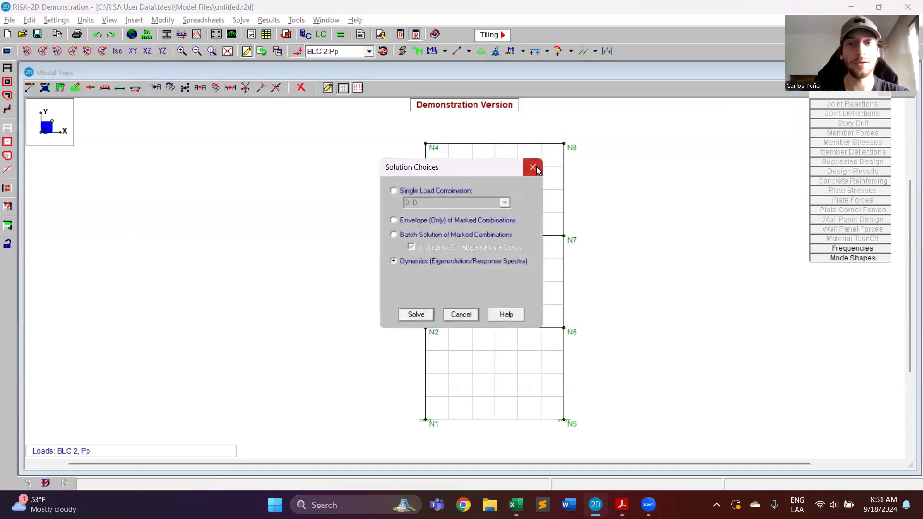
{"action": "left_click", "coordinate": [416, 314]}
{"action": "left_click", "coordinate": [517, 121]}
{"action": "left_click", "coordinate": [495, 148]}
{"action": "left_click", "coordinate": [431, 295]}
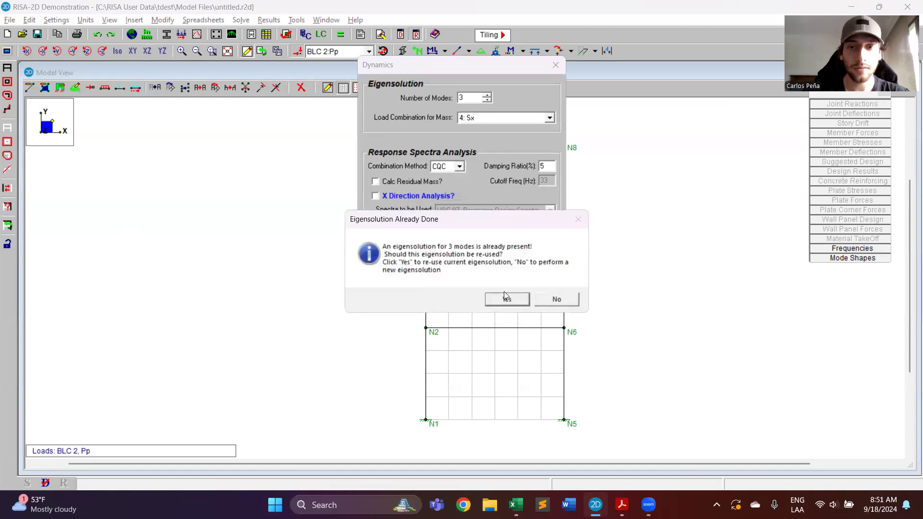
{"action": "left_click", "coordinate": [555, 300]}
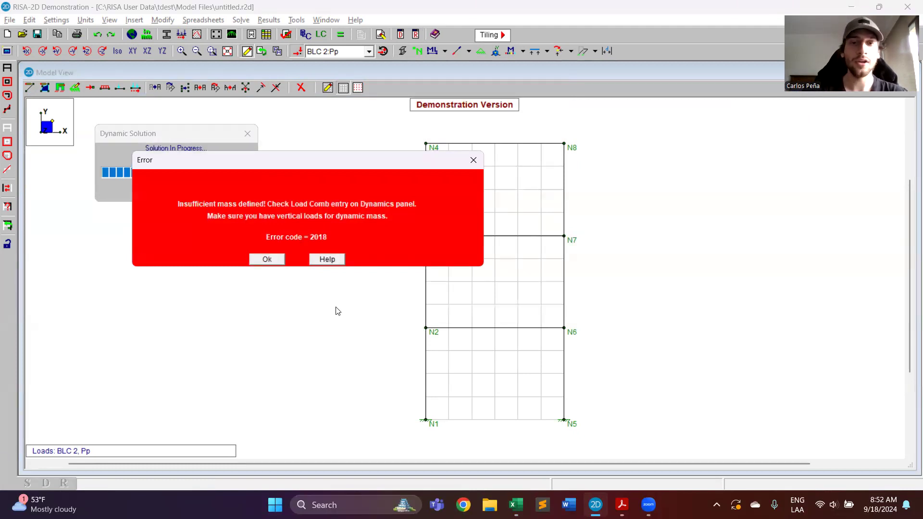
{"action": "left_click", "coordinate": [266, 259]}
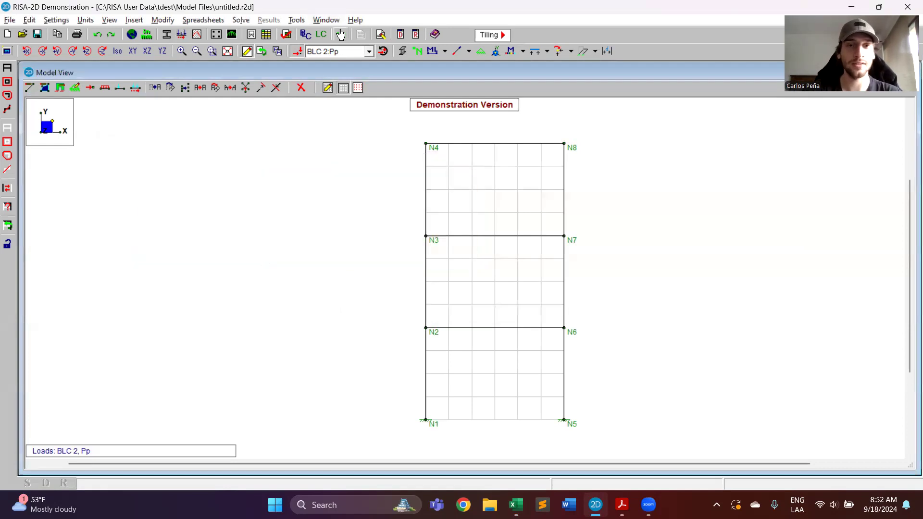
Run the dynamic solution with load combination 3: D for the mass and close the frequencies results
{"action": "left_click", "coordinate": [340, 34]}
{"action": "left_click", "coordinate": [416, 314]}
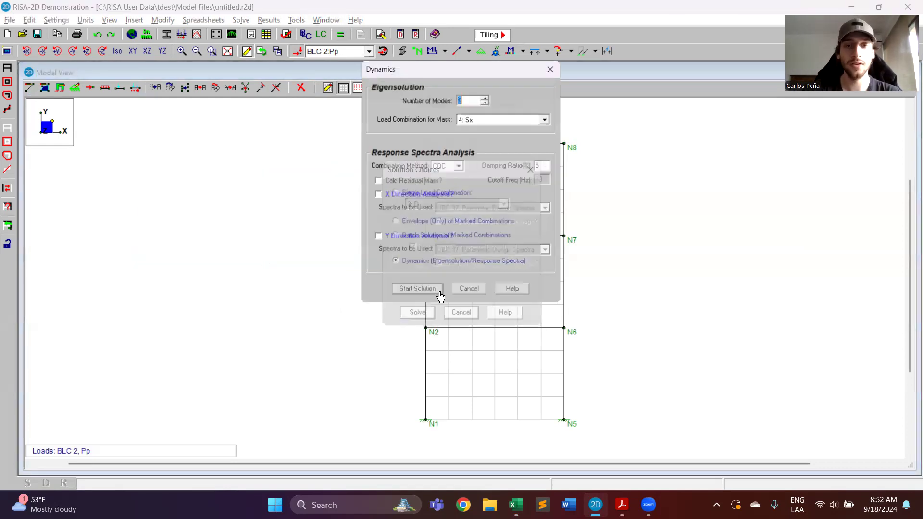
{"action": "left_click", "coordinate": [489, 118]}
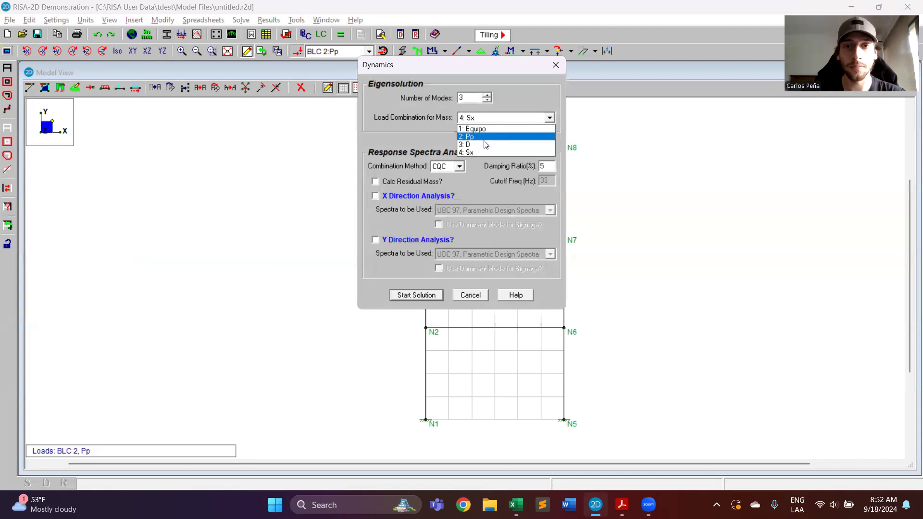
{"action": "left_click", "coordinate": [481, 146]}
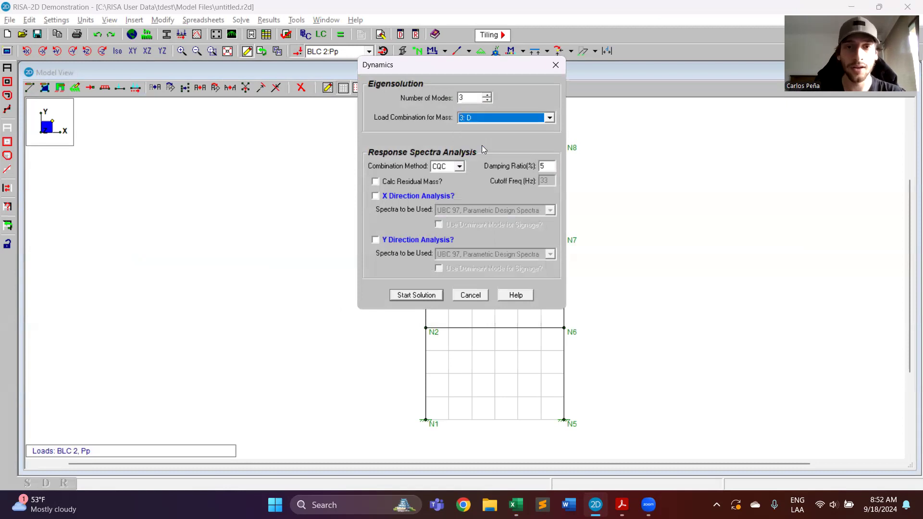
{"action": "left_click", "coordinate": [424, 295]}
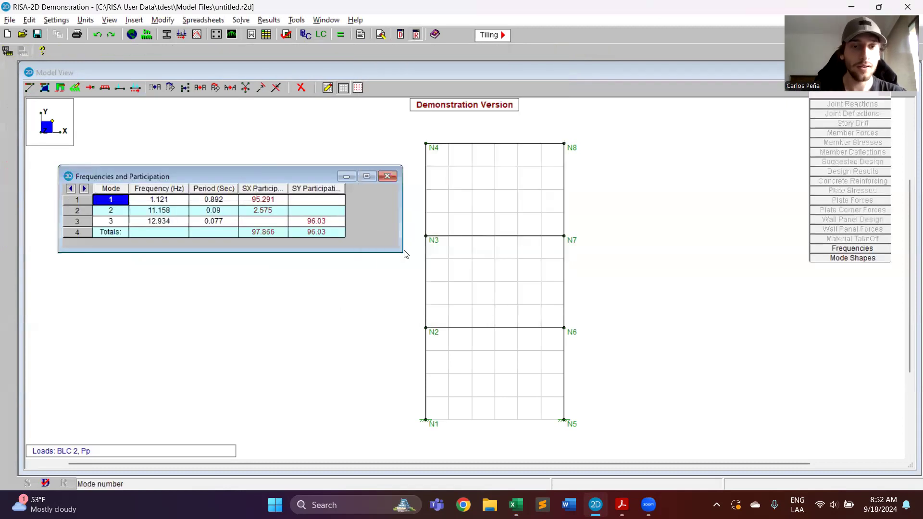
{"action": "left_click", "coordinate": [390, 178]}
Try to solve the single load combination 4: Sx, leaving the required dynamic solution unrun
{"action": "left_click", "coordinate": [340, 34]}
{"action": "left_click", "coordinate": [445, 197]}
{"action": "left_click", "coordinate": [483, 204]}
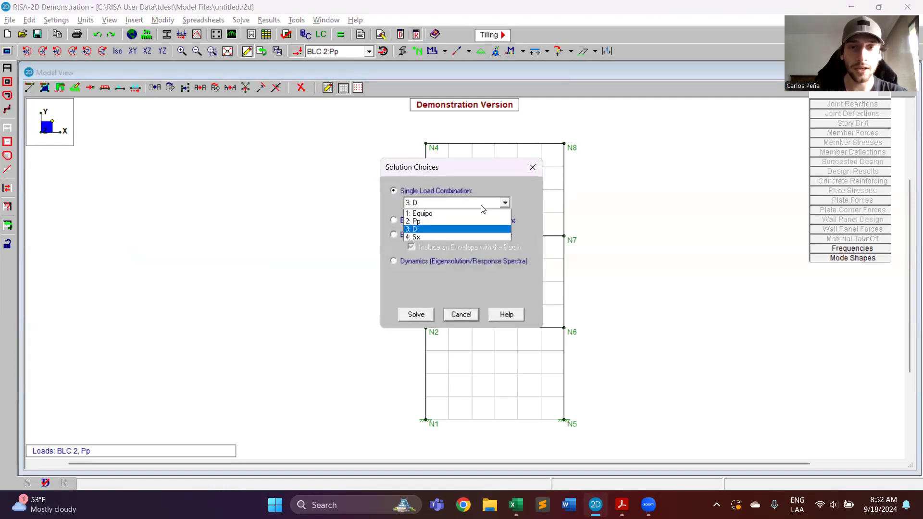
{"action": "left_click", "coordinate": [451, 235]}
{"action": "left_click", "coordinate": [416, 314]}
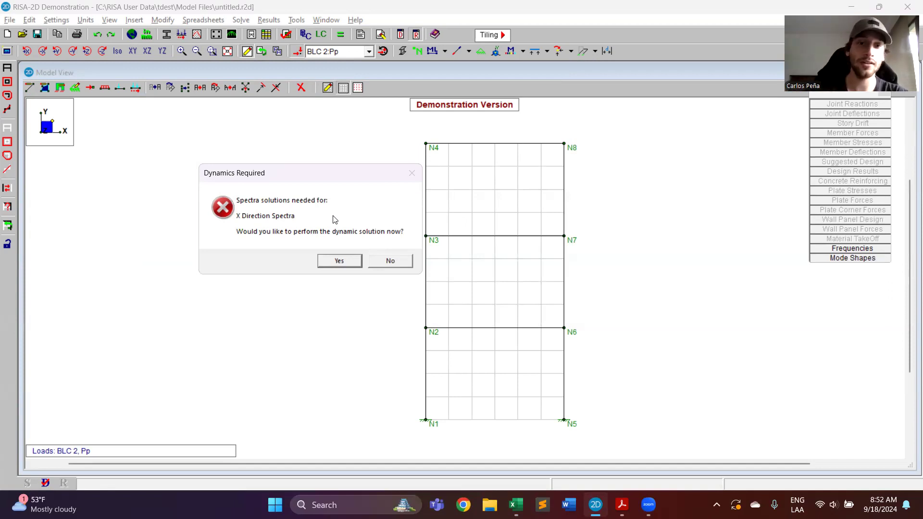
{"action": "left_click", "coordinate": [359, 261]}
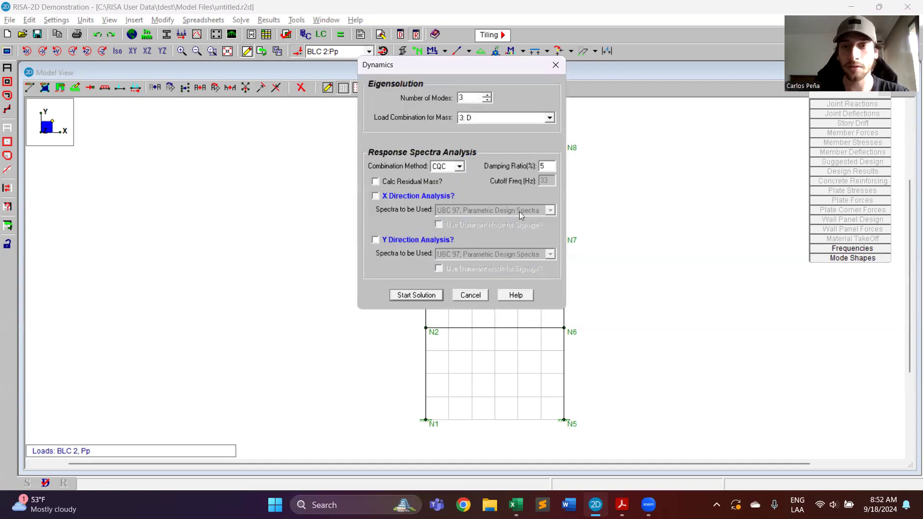
{"action": "left_click", "coordinate": [556, 66]}
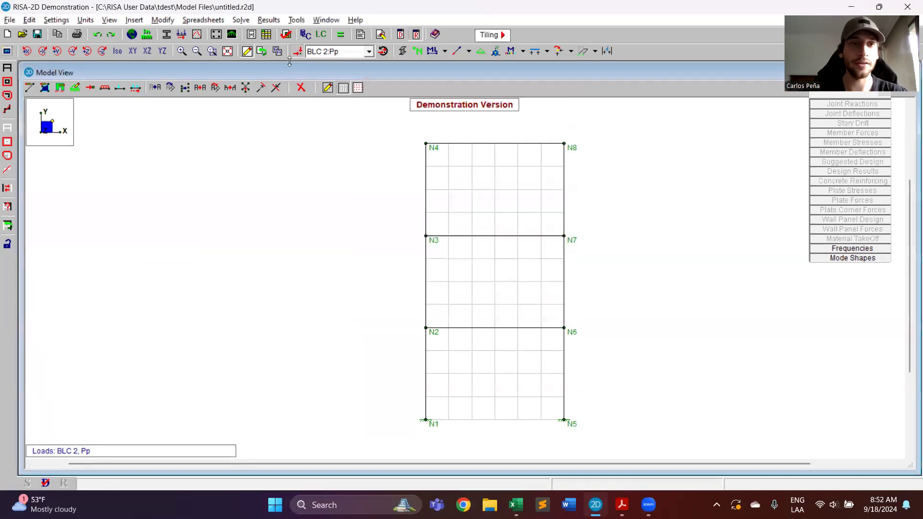
Delete the Ayud_7_Sa_Final spectrum from the response spectra library
{"action": "left_click", "coordinate": [197, 34]}
{"action": "scroll", "coordinate": [209, 179], "scroll_direction": "down", "scroll_amount": 3}
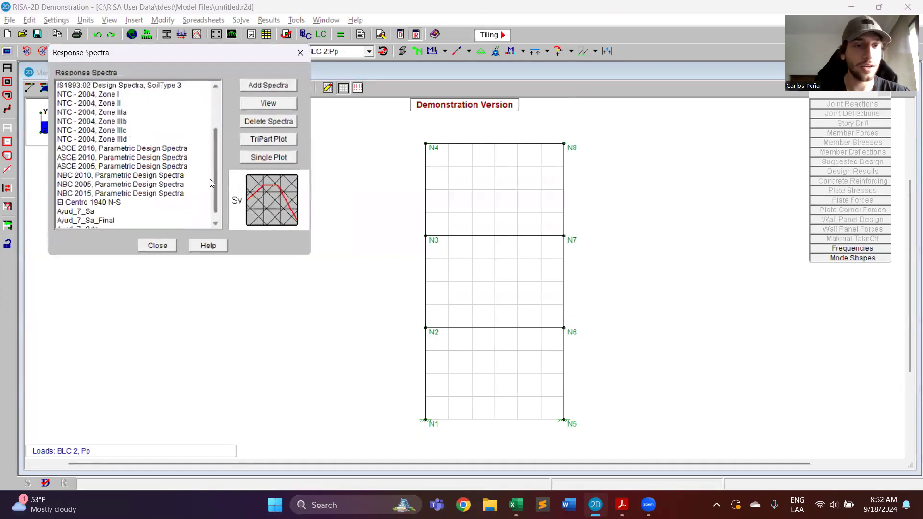
{"action": "left_click", "coordinate": [105, 204]}
{"action": "left_click", "coordinate": [106, 220]}
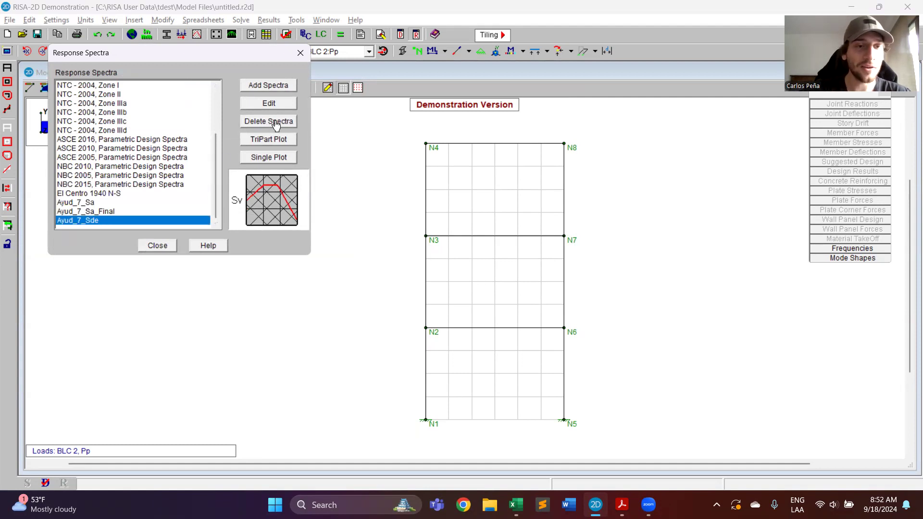
{"action": "left_click", "coordinate": [100, 206]}
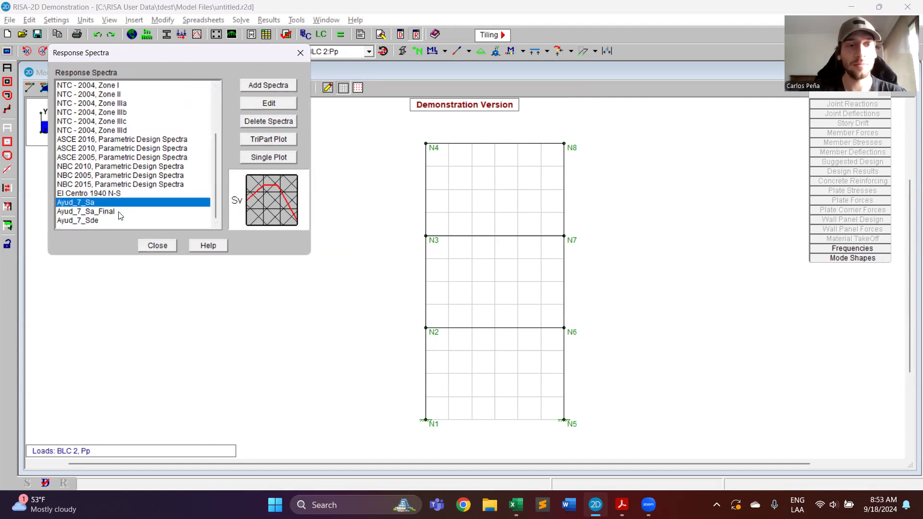
{"action": "left_click", "coordinate": [120, 212]}
{"action": "left_click", "coordinate": [284, 122]}
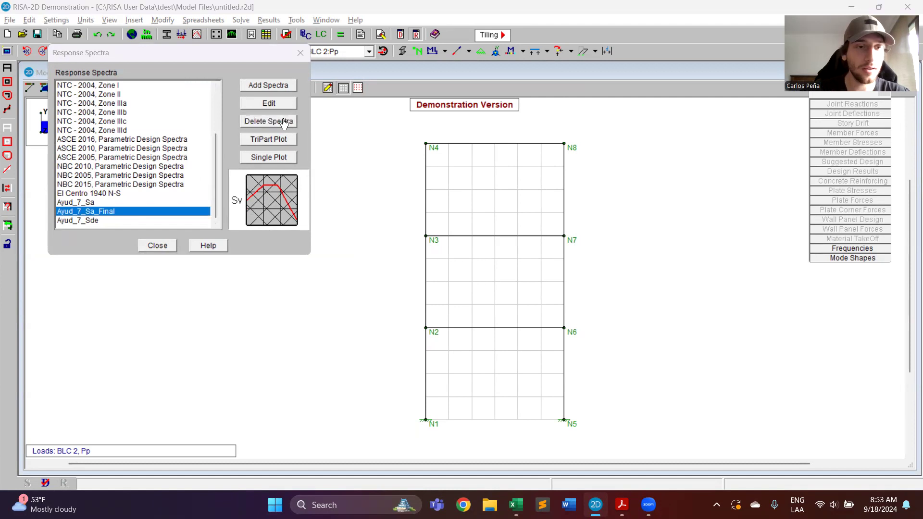
{"action": "left_click", "coordinate": [479, 296]}
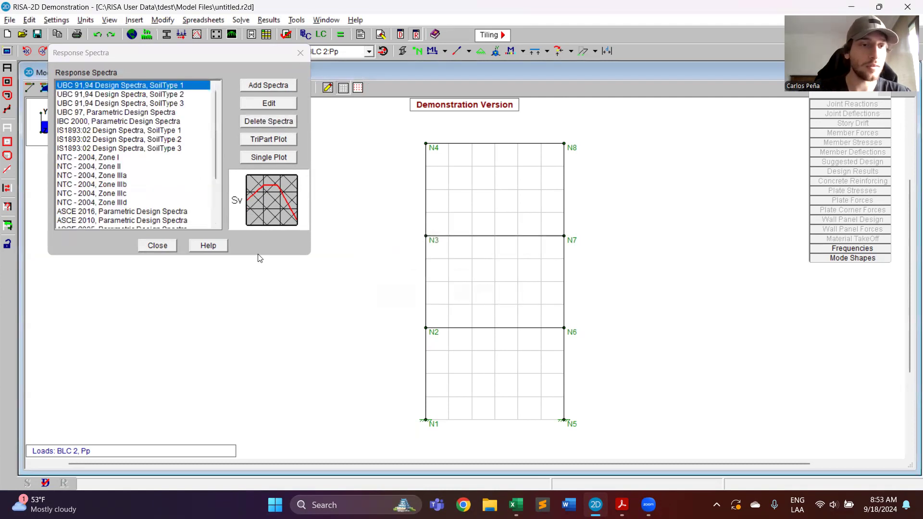
Start a new response spectrum titled Ayud_7_grabada, defined by period and spectral acceleration
{"action": "scroll", "coordinate": [211, 194], "scroll_direction": "down", "scroll_amount": 3}
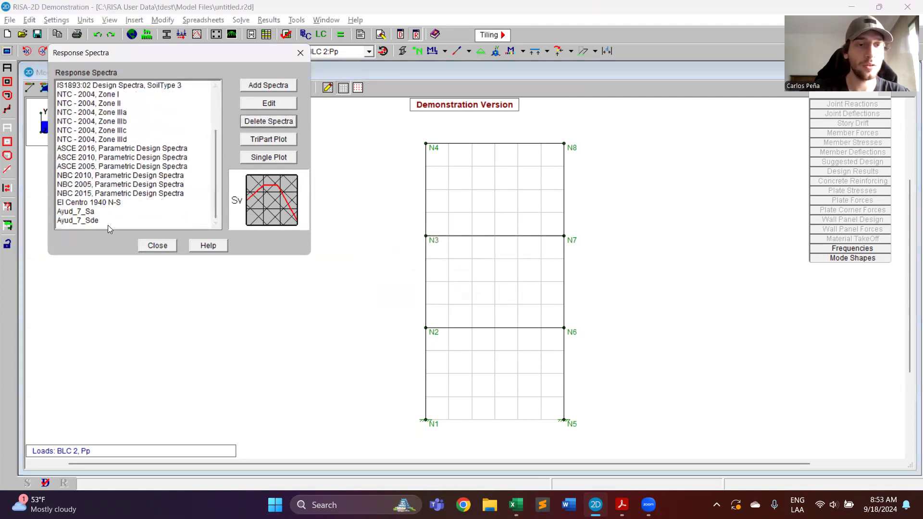
{"action": "left_click", "coordinate": [287, 85]}
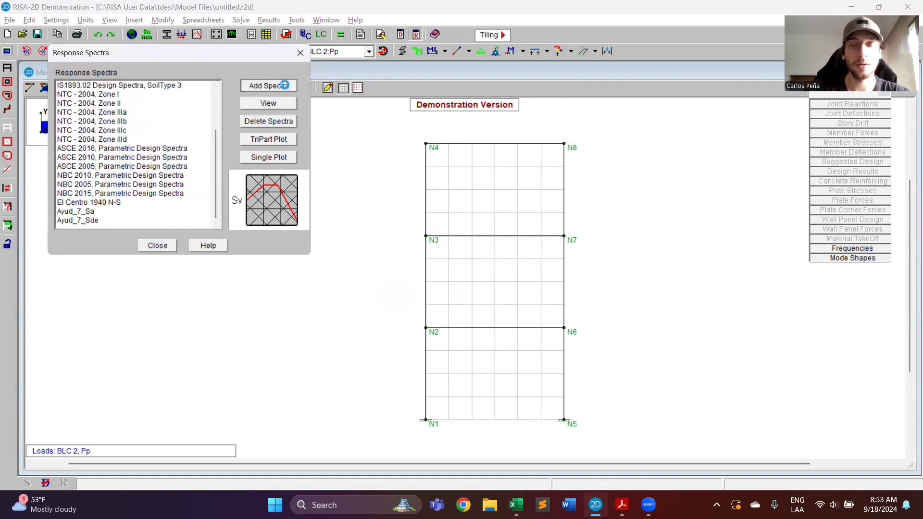
{"action": "left_click", "coordinate": [326, 133]}
{"action": "type", "text": "Ayud_7_grabada"}
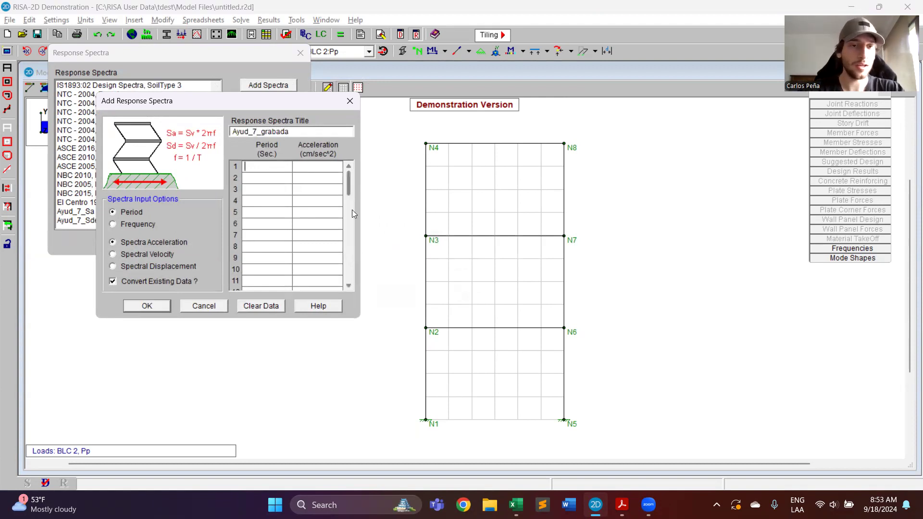
Switch to the NCh433 workbook in Excel and examine the design spectrum's parameters, chart, periods and Sa (R*) accelerations in cm/s2
{"action": "key", "text": "alt+Tab"}
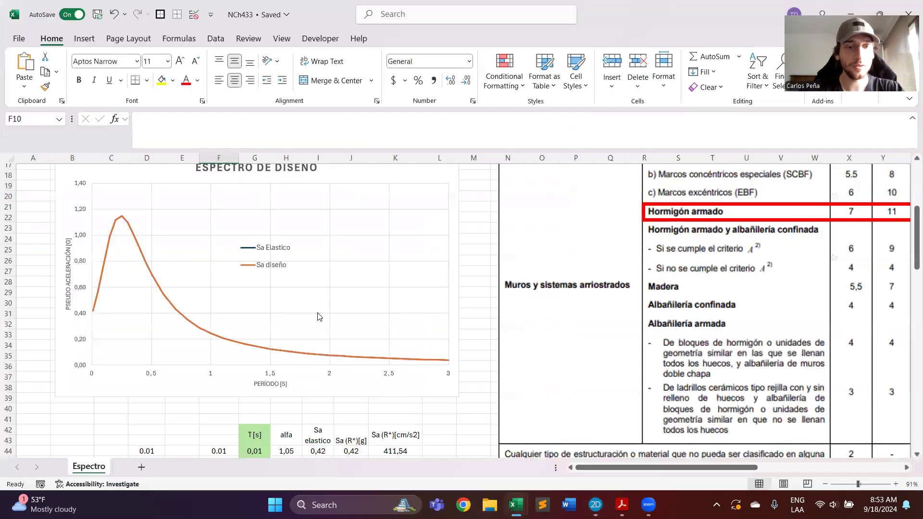
{"action": "scroll", "coordinate": [272, 207], "scroll_direction": "down", "scroll_amount": 9}
{"action": "scroll", "coordinate": [256, 214], "scroll_direction": "down", "scroll_amount": 8}
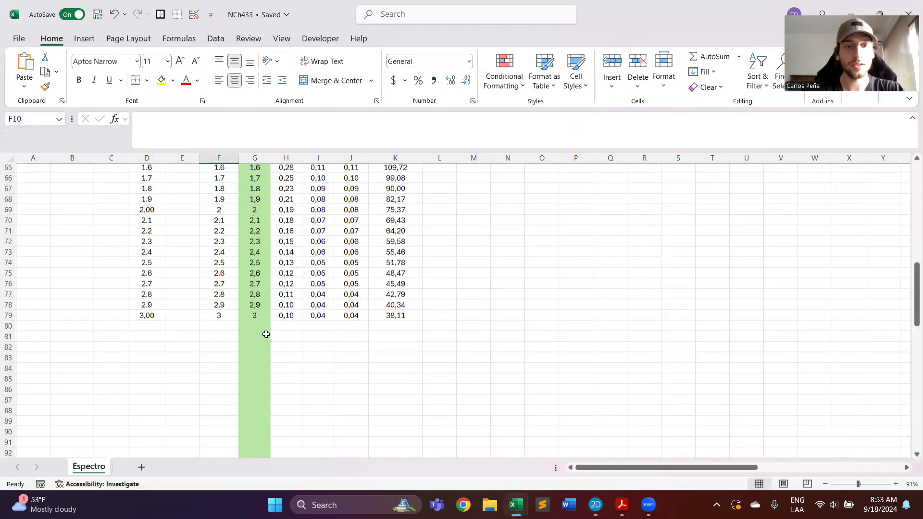
{"action": "scroll", "coordinate": [265, 334], "scroll_direction": "up", "scroll_amount": 4}
{"action": "scroll", "coordinate": [266, 326], "scroll_direction": "up", "scroll_amount": 4}
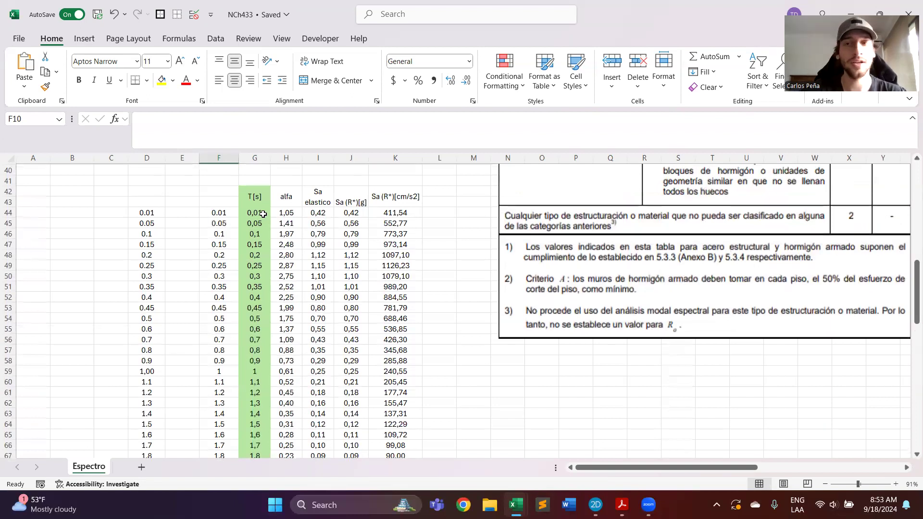
{"action": "scroll", "coordinate": [263, 214], "scroll_direction": "up", "scroll_amount": 13}
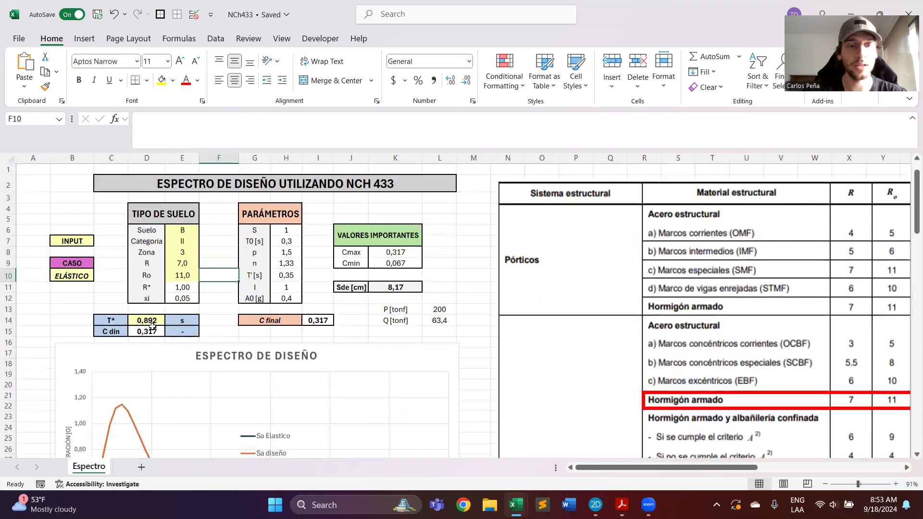
{"action": "scroll", "coordinate": [163, 328], "scroll_direction": "down", "scroll_amount": 6}
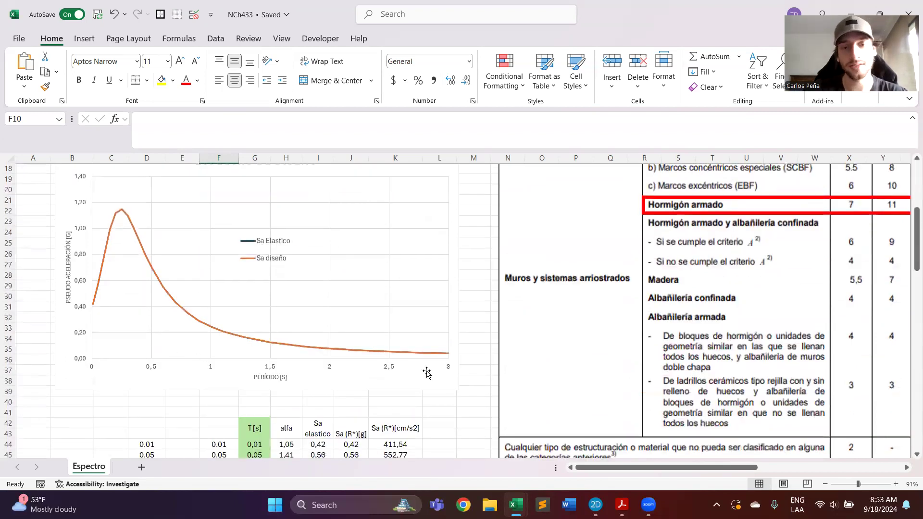
{"action": "scroll", "coordinate": [461, 292], "scroll_direction": "down", "scroll_amount": 10}
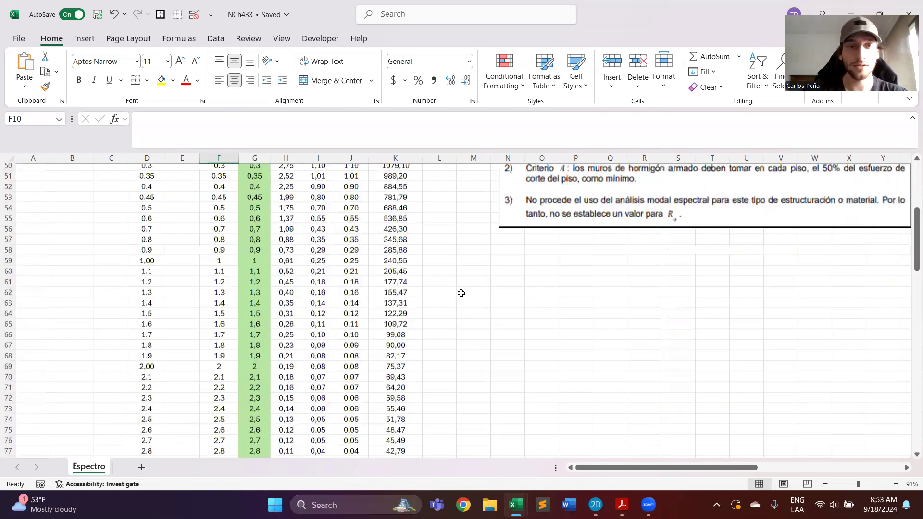
{"action": "scroll", "coordinate": [461, 293], "scroll_direction": "up", "scroll_amount": 3}
{"action": "left_click_drag", "start_coordinate": [220, 197], "coordinate": [230, 351]}
{"action": "left_click", "coordinate": [305, 319]}
{"action": "scroll", "coordinate": [331, 256], "scroll_direction": "up", "scroll_amount": 3}
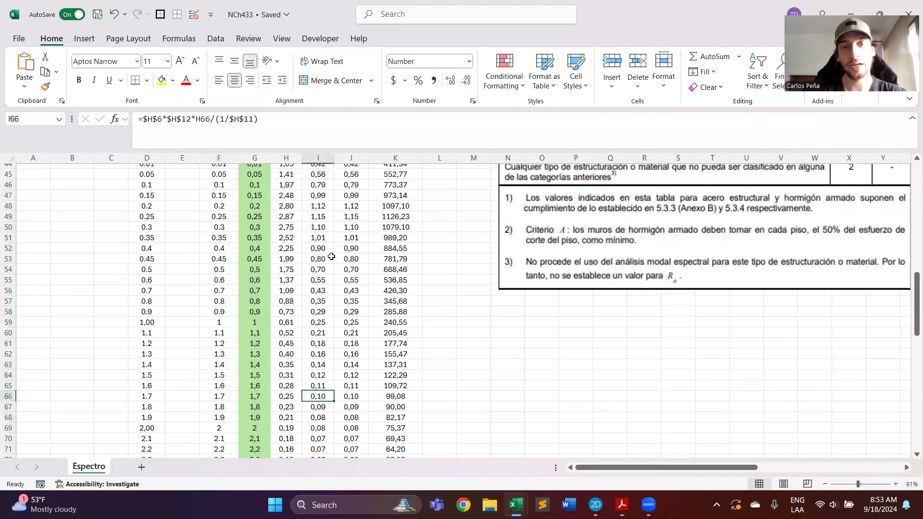
{"action": "scroll", "coordinate": [332, 256], "scroll_direction": "up", "scroll_amount": 3}
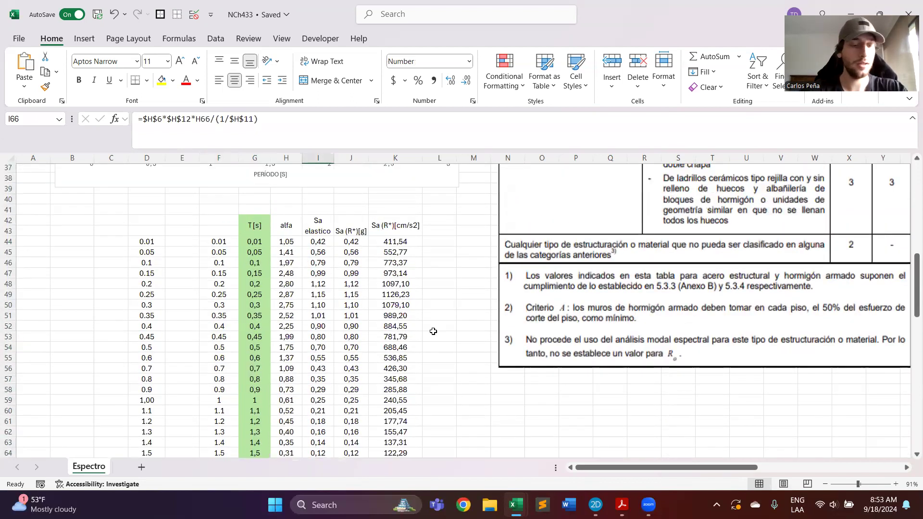
Switch to the prNCh433-2022.pdf standard and examine the design spectrum expressions for Sa, alpha and R* in section 6.3.5
{"action": "key", "text": "alt+Tab"}
{"action": "key", "text": "alt+Tab"}
{"action": "key", "text": "alt+Tab"}
{"action": "key", "text": "alt+Tab"}
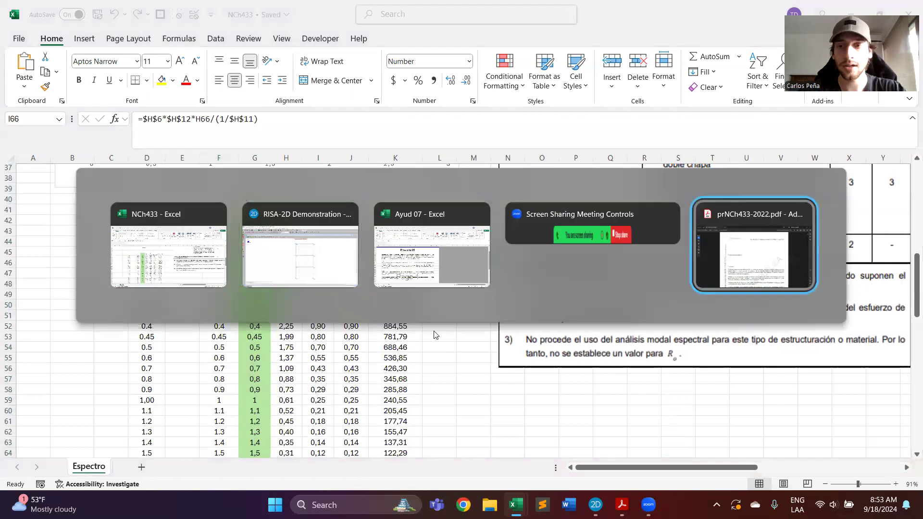
{"action": "scroll", "coordinate": [472, 301], "scroll_direction": "down", "scroll_amount": 10}
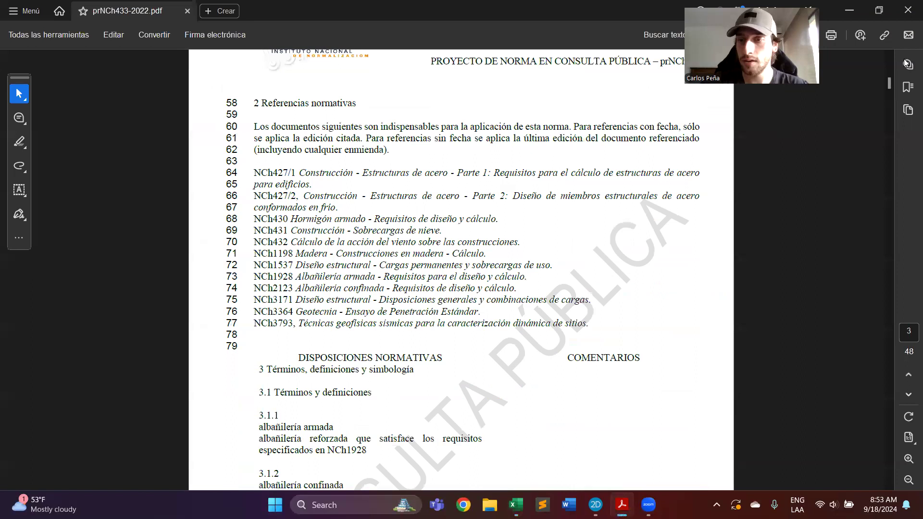
{"action": "left_click", "coordinate": [907, 64]}
{"action": "scroll", "coordinate": [782, 373], "scroll_direction": "down", "scroll_amount": 4}
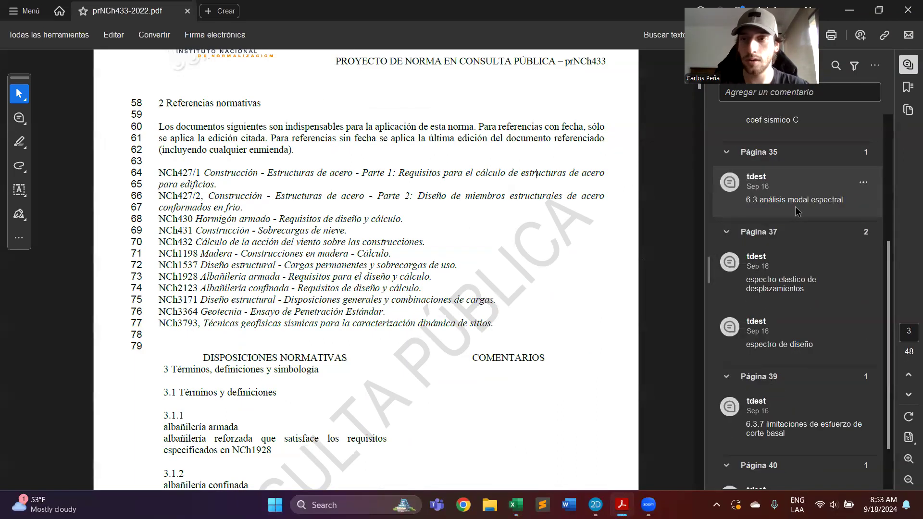
{"action": "left_click", "coordinate": [795, 211]}
{"action": "scroll", "coordinate": [430, 276], "scroll_direction": "down", "scroll_amount": 10}
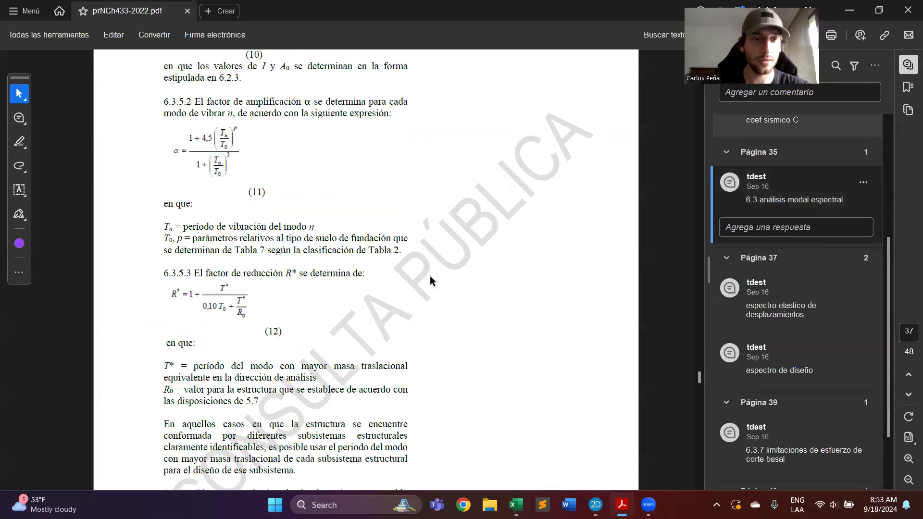
{"action": "scroll", "coordinate": [430, 277], "scroll_direction": "up", "scroll_amount": 5}
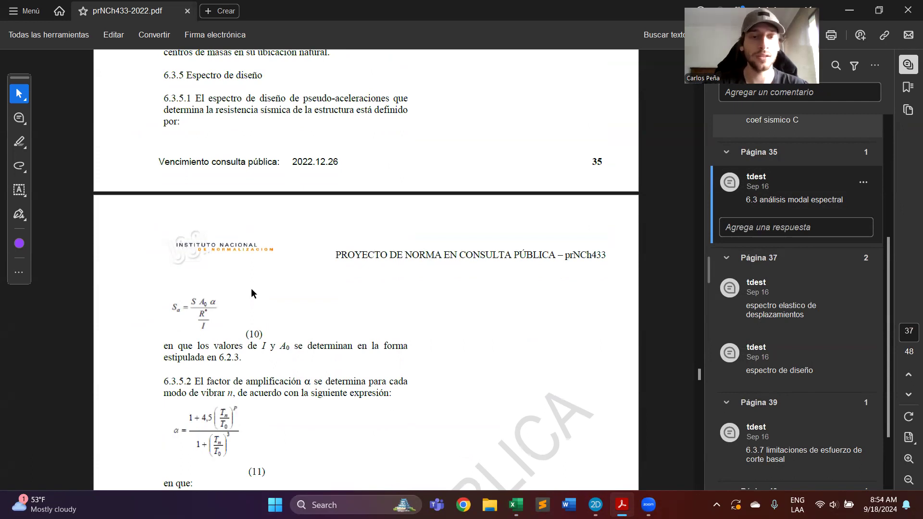
{"action": "scroll", "coordinate": [225, 323], "scroll_direction": "down", "scroll_amount": 5}
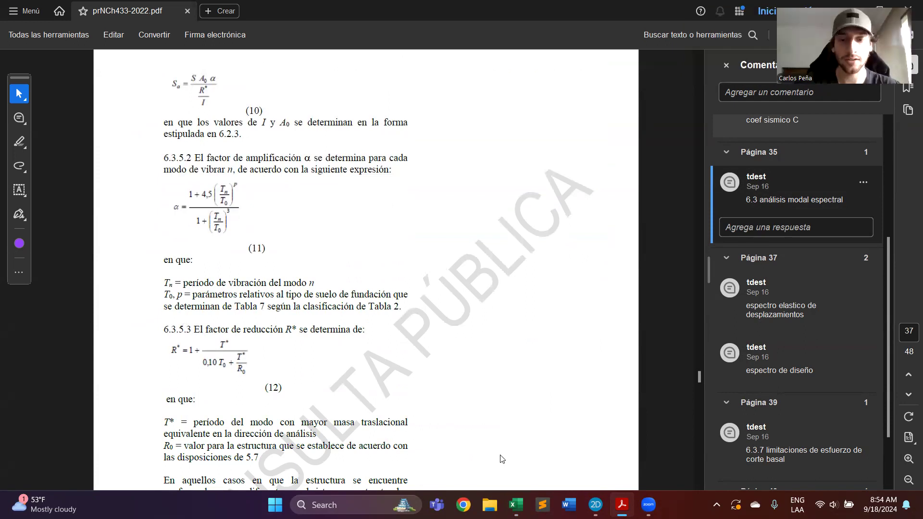
Return to the NCh433 workbook in Excel and inspect the formula converting Sa (R*) from g to cm/s2 in cell K44
{"action": "mouse_move", "coordinate": [515, 505]}
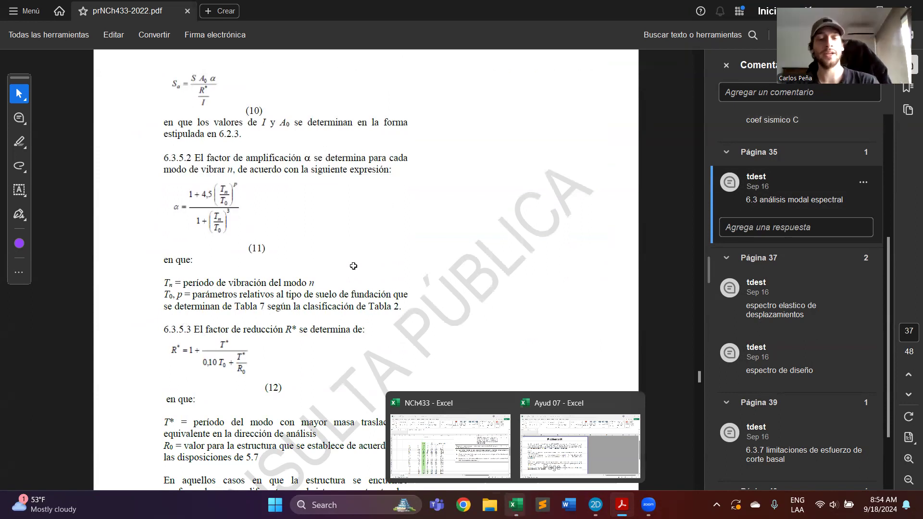
{"action": "key", "text": "alt+Tab"}
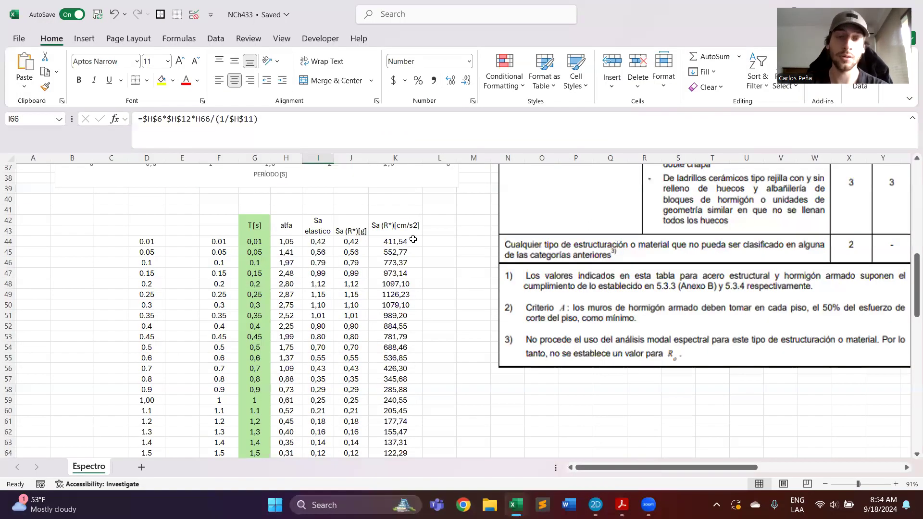
{"action": "left_click", "coordinate": [355, 242]}
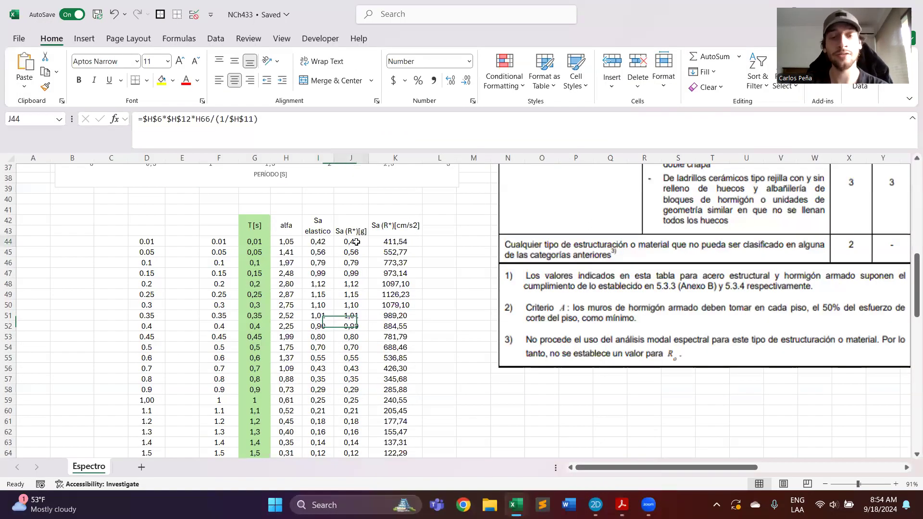
{"action": "left_click", "coordinate": [398, 245]}
{"action": "left_click", "coordinate": [353, 242]}
{"action": "left_click", "coordinate": [384, 243]}
{"action": "left_click", "coordinate": [387, 123]}
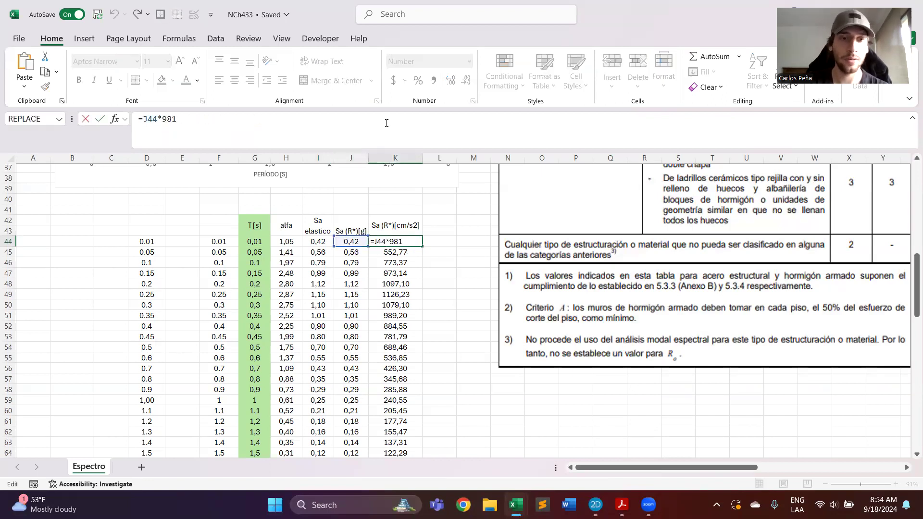
{"action": "left_click", "coordinate": [441, 285]}
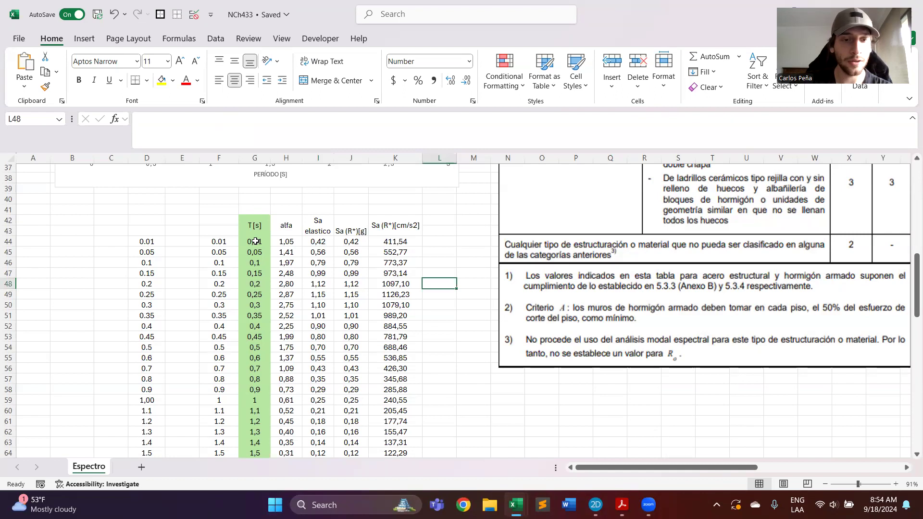
Copy the T [s] periods from G44:G79 and paste them as values starting at cell D44
{"action": "scroll", "coordinate": [264, 250], "scroll_direction": "down", "scroll_amount": 6}
{"action": "scroll", "coordinate": [269, 341], "scroll_direction": "up", "scroll_amount": 4}
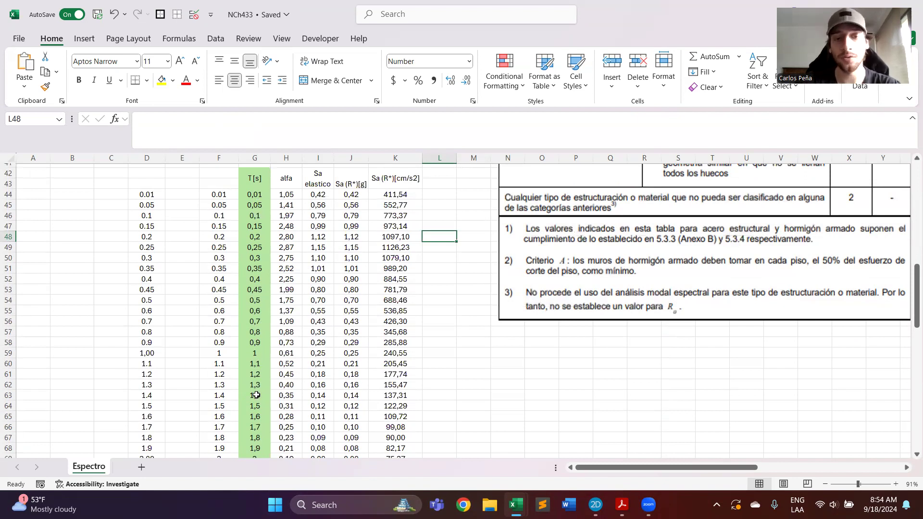
{"action": "scroll", "coordinate": [256, 394], "scroll_direction": "down", "scroll_amount": 4}
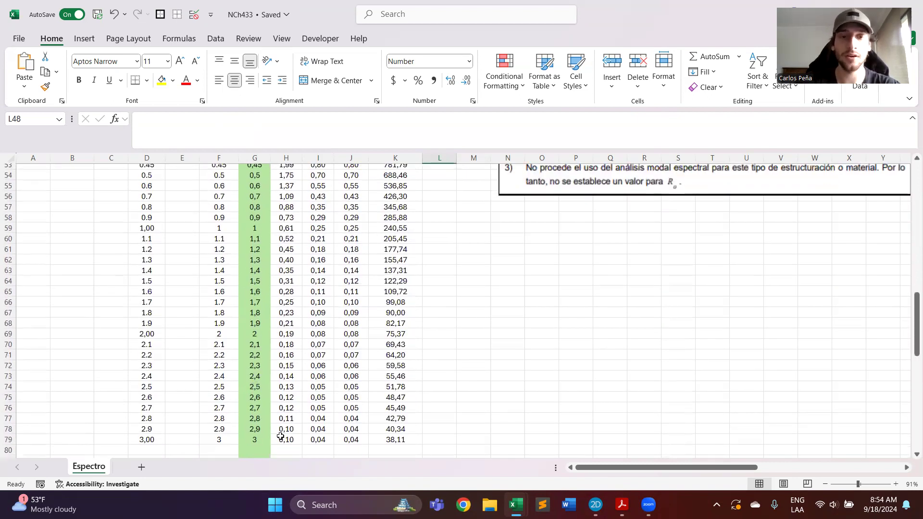
{"action": "scroll", "coordinate": [360, 329], "scroll_direction": "up", "scroll_amount": 2}
{"action": "scroll", "coordinate": [360, 328], "scroll_direction": "up", "scroll_amount": 3}
{"action": "left_click_drag", "start_coordinate": [260, 223], "coordinate": [255, 435]}
{"action": "key", "text": "ctrl+c"}
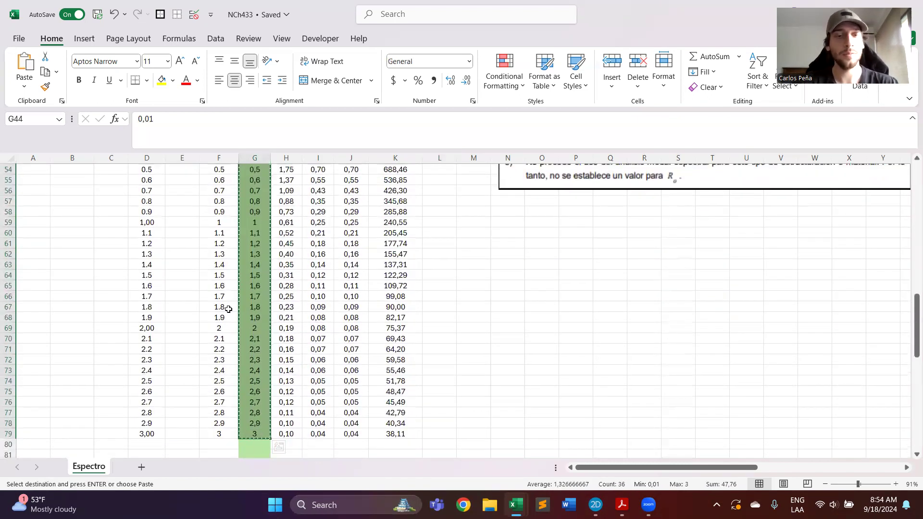
{"action": "scroll", "coordinate": [229, 309], "scroll_direction": "up", "scroll_amount": 9}
{"action": "left_click", "coordinate": [153, 364]}
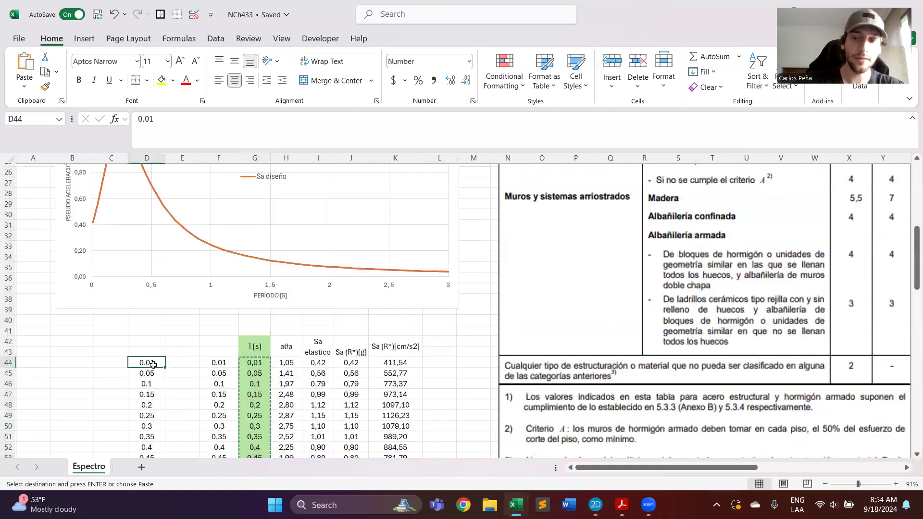
{"action": "right_click", "coordinate": [153, 364]}
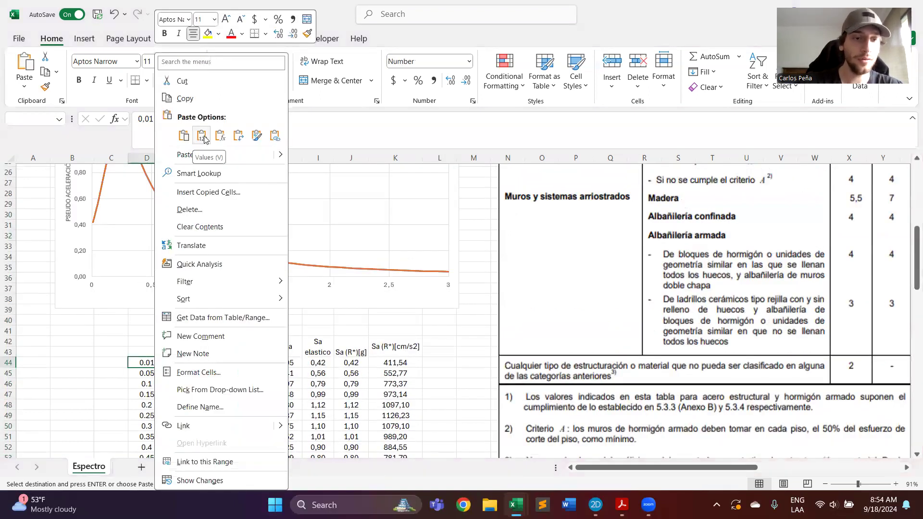
{"action": "left_click", "coordinate": [207, 143]}
{"action": "scroll", "coordinate": [192, 346], "scroll_direction": "down", "scroll_amount": 3}
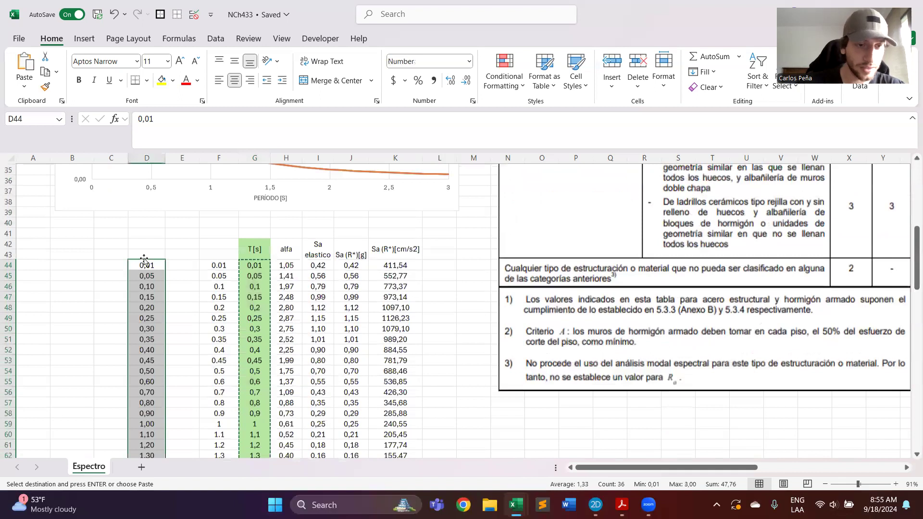
Replace all decimal commas with points in the pasted periods of column D
{"action": "left_click", "coordinate": [785, 77]}
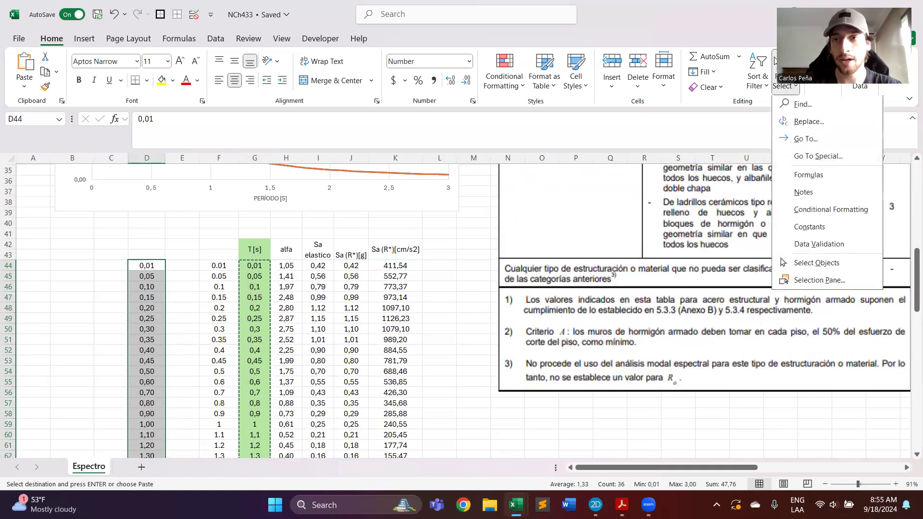
{"action": "left_click", "coordinate": [805, 123]}
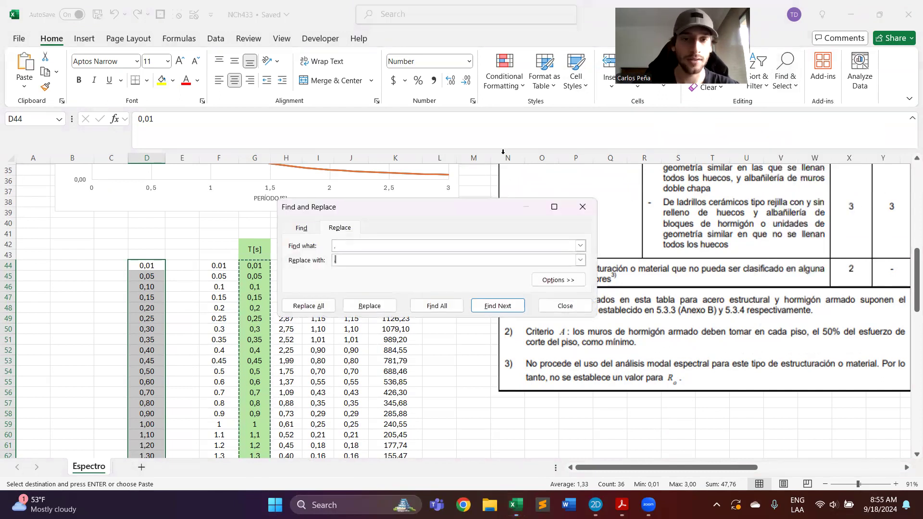
{"action": "left_click_drag", "start_coordinate": [441, 208], "coordinate": [577, 195]}
{"action": "left_click", "coordinate": [509, 233]}
{"action": "left_click", "coordinate": [452, 293]}
{"action": "left_click", "coordinate": [465, 284]}
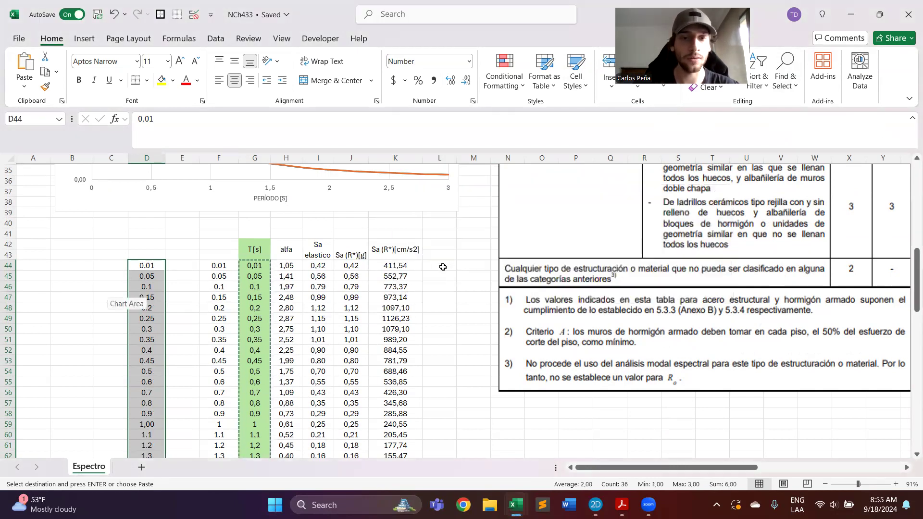
Examine the Sa (R*) [cm/s2] accelerations and their formulas in column K
{"action": "left_click", "coordinate": [443, 266]}
{"action": "left_click", "coordinate": [395, 269]}
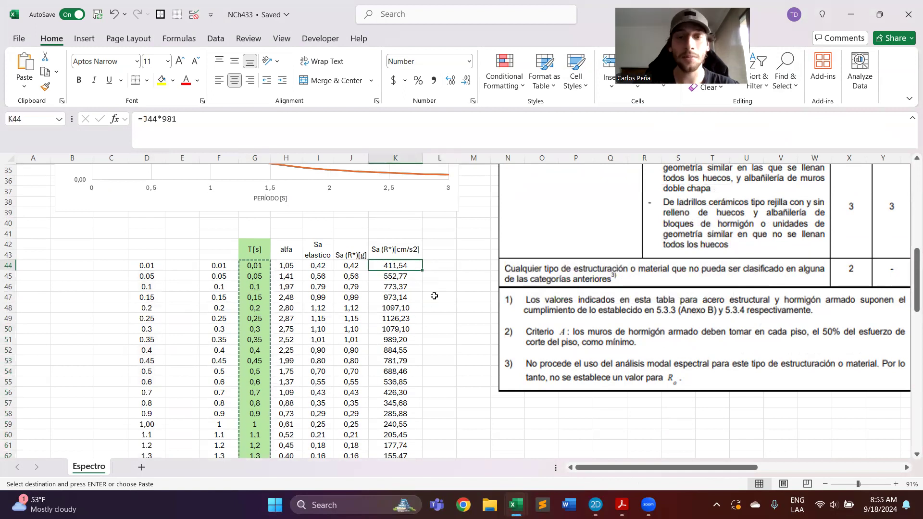
{"action": "scroll", "coordinate": [409, 282], "scroll_direction": "down", "scroll_amount": 4}
{"action": "scroll", "coordinate": [436, 268], "scroll_direction": "up", "scroll_amount": 2}
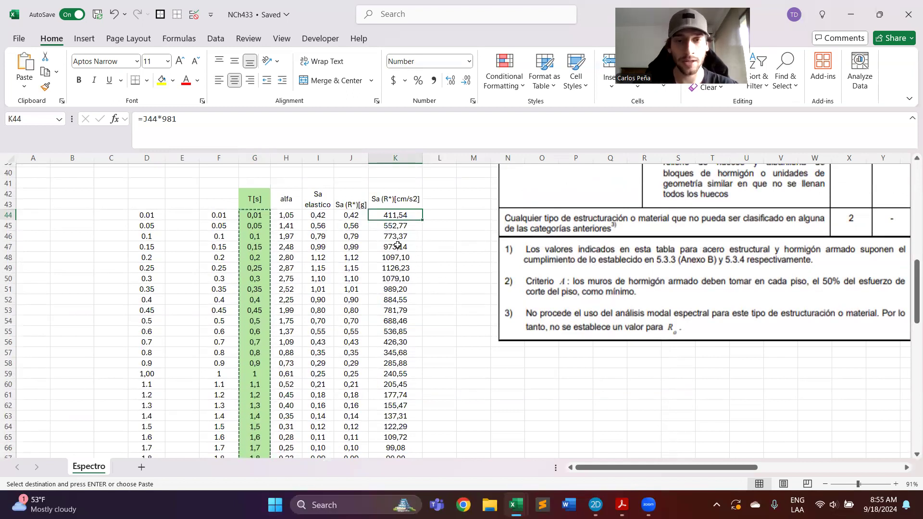
{"action": "left_click", "coordinate": [407, 227]}
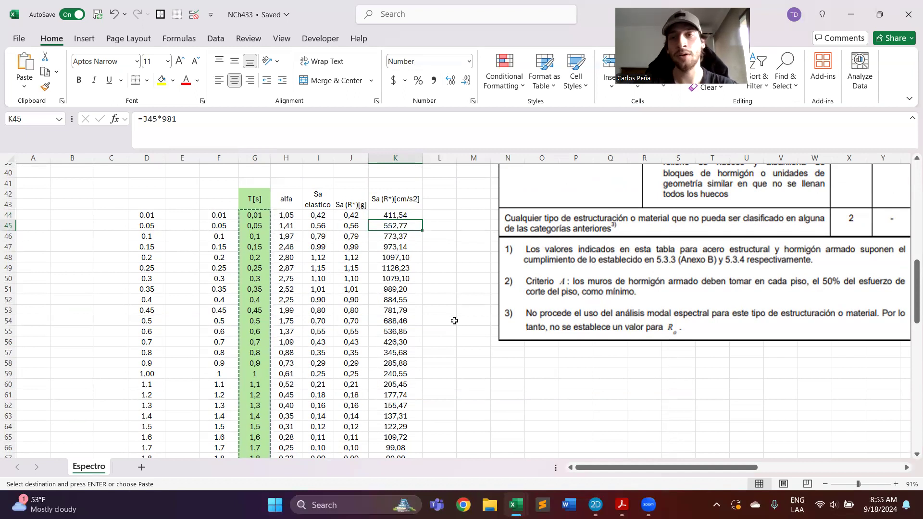
{"action": "scroll", "coordinate": [438, 281], "scroll_direction": "down", "scroll_amount": 2}
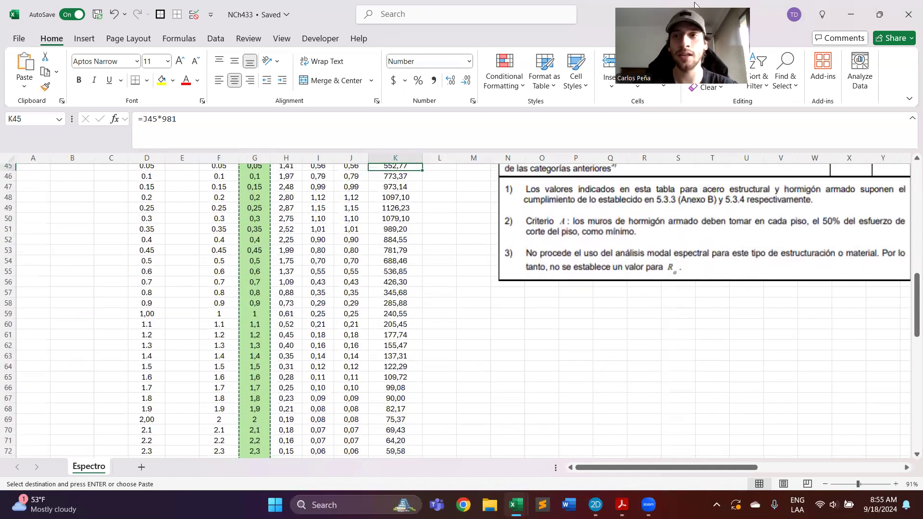
{"action": "left_click_drag", "start_coordinate": [695, 4], "coordinate": [874, 3]}
{"action": "scroll", "coordinate": [436, 276], "scroll_direction": "up", "scroll_amount": 2}
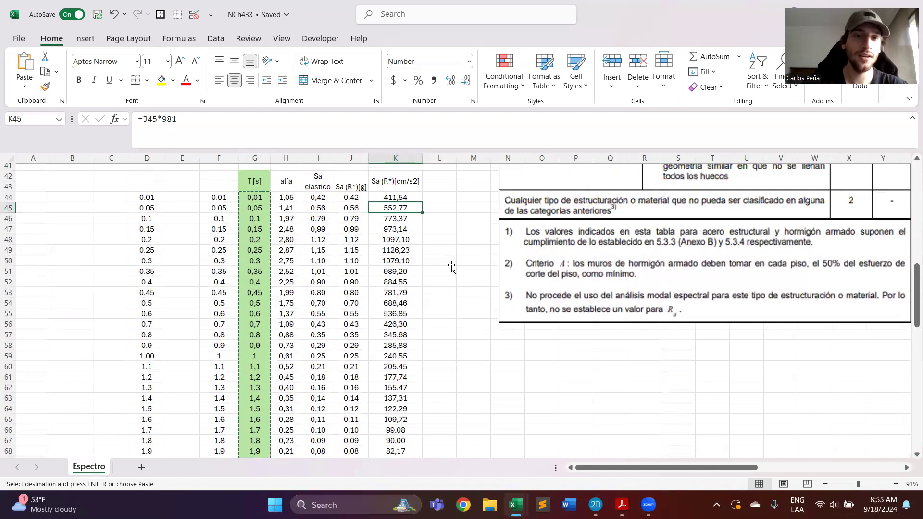
{"action": "left_click", "coordinate": [437, 261]}
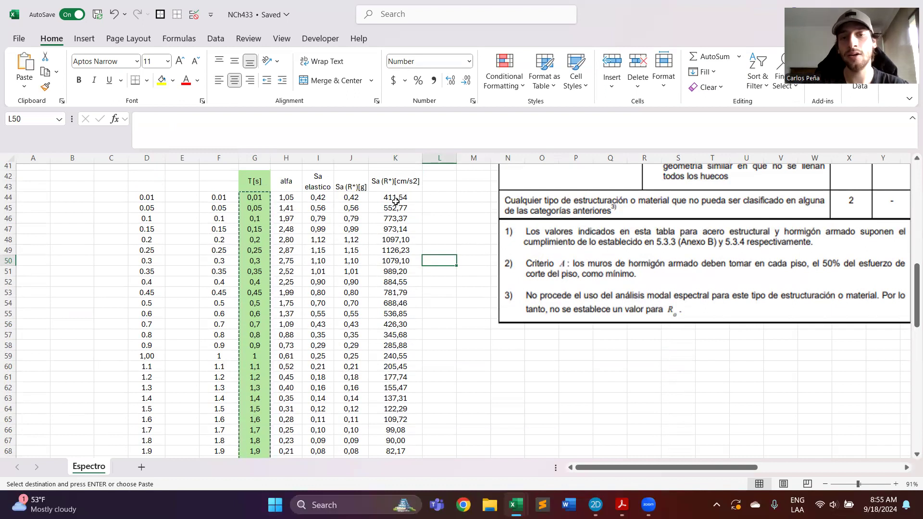
{"action": "key", "text": "Up"}
{"action": "key", "text": "Up"}
{"action": "key", "text": "Up"}
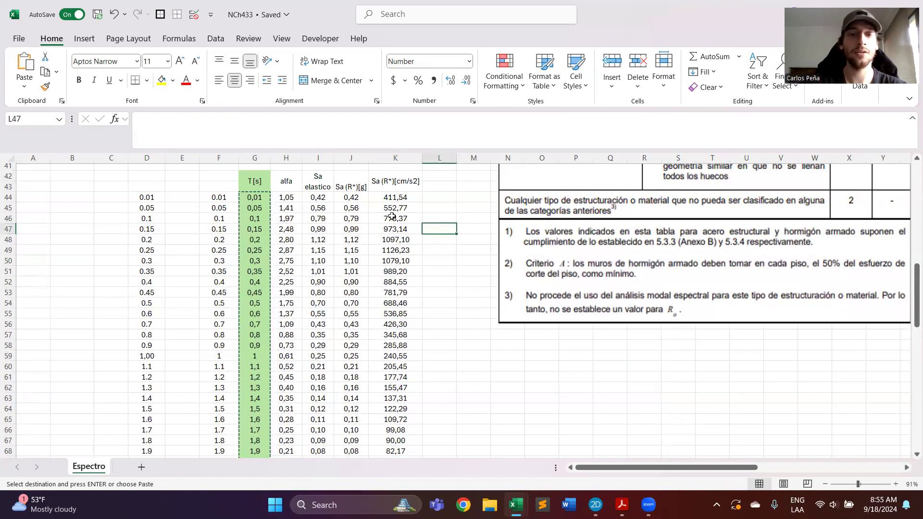
Switch to RISA-2D and try to paste the copied T [s] periods into the new spectrum's Period column from row 1
{"action": "key", "text": "alt+Tab"}
{"action": "key", "text": "alt+Tab"}
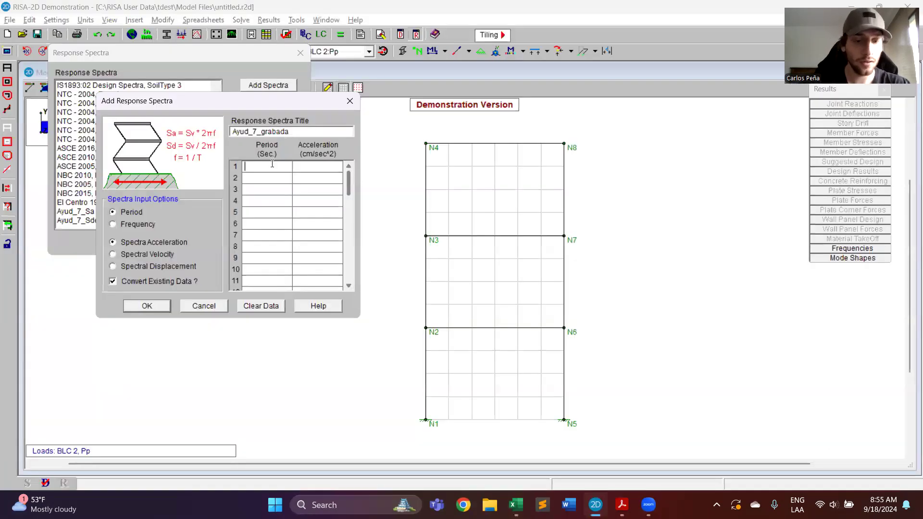
{"action": "left_click", "coordinate": [273, 164]}
{"action": "key", "text": "ctrl+v"}
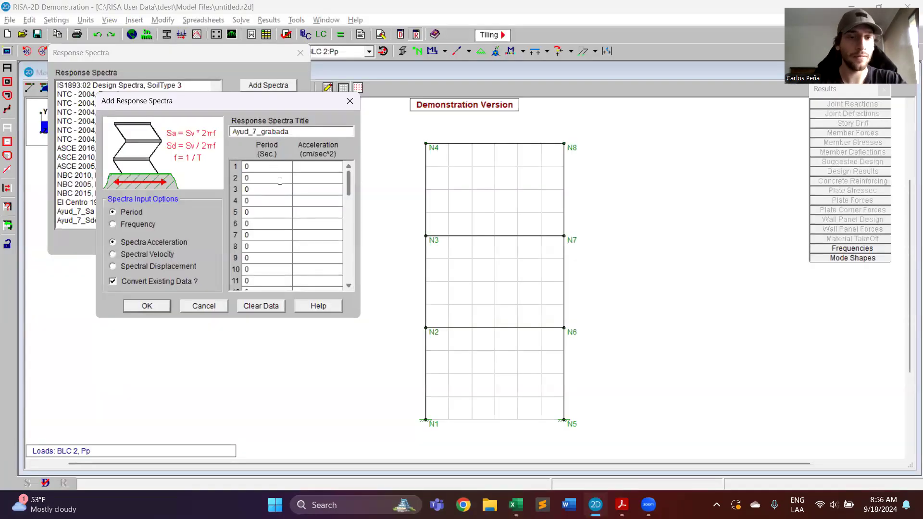
{"action": "mouse_move", "coordinate": [347, 179]}
{"action": "left_mouse_down"}
{"action": "mouse_move", "coordinate": [348, 273]}
{"action": "mouse_move", "coordinate": [348, 178]}
{"action": "left_mouse_up"}
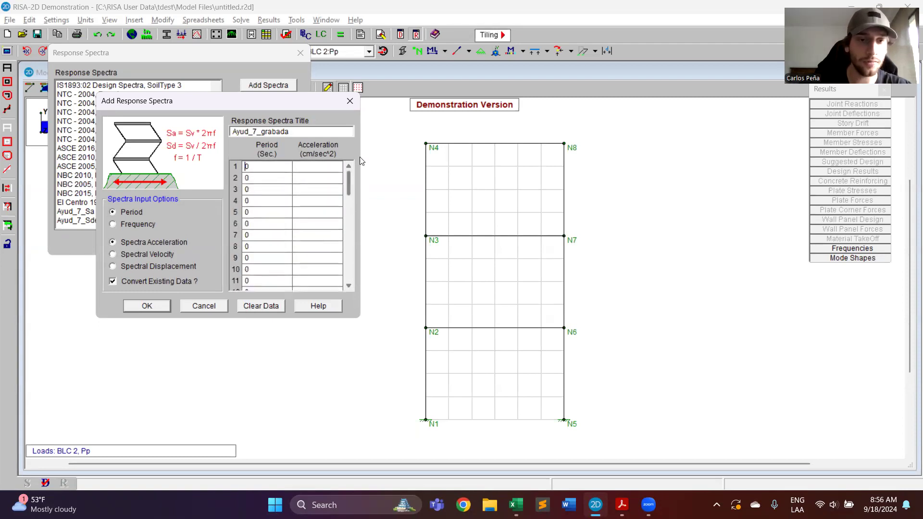
Clear the pasted spectrum data and re-enter the response spectrum title Ayud_7_grabada
{"action": "left_click", "coordinate": [261, 305]}
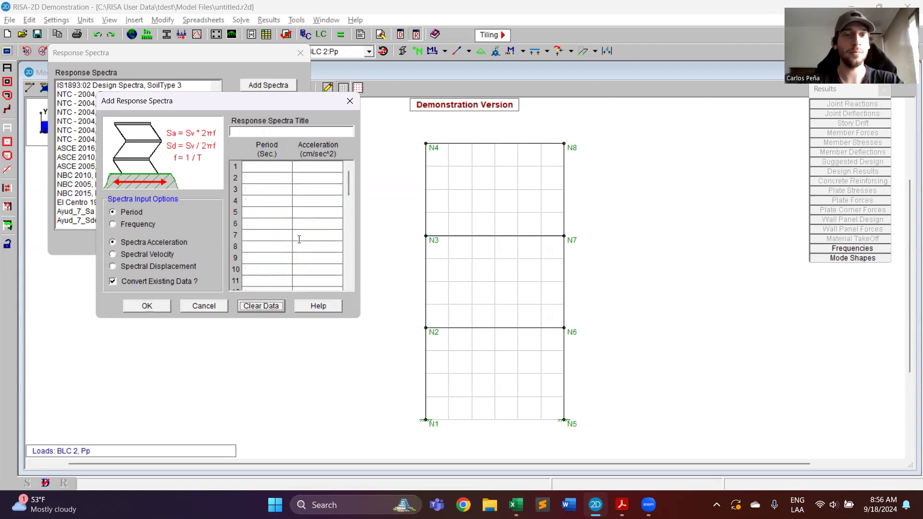
{"action": "left_click", "coordinate": [322, 132]}
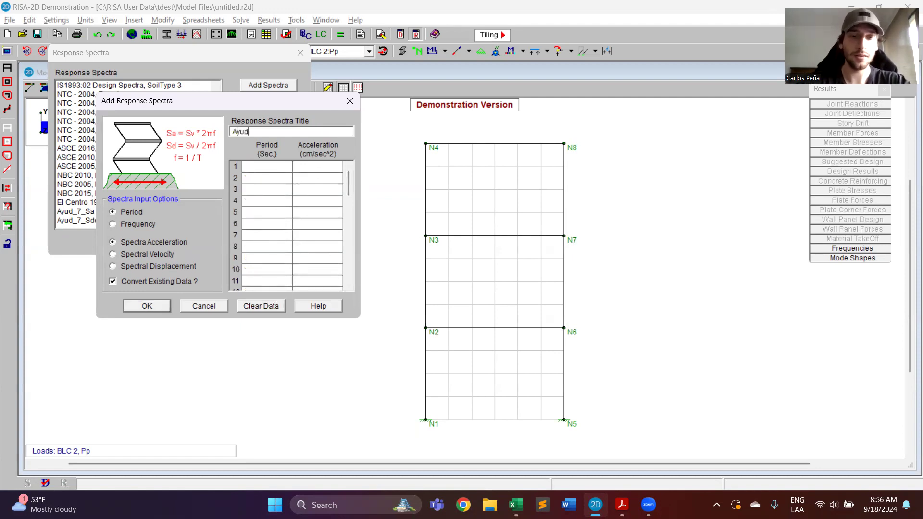
{"action": "type", "text": "Ayud_7_grabada"}
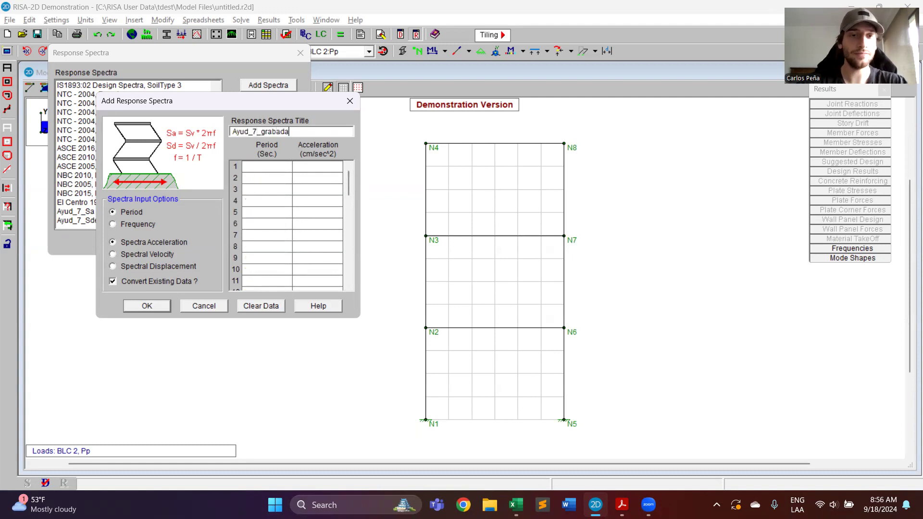
Switch to the NCh433 workbook in Excel
{"action": "key", "text": "alt+Tab"}
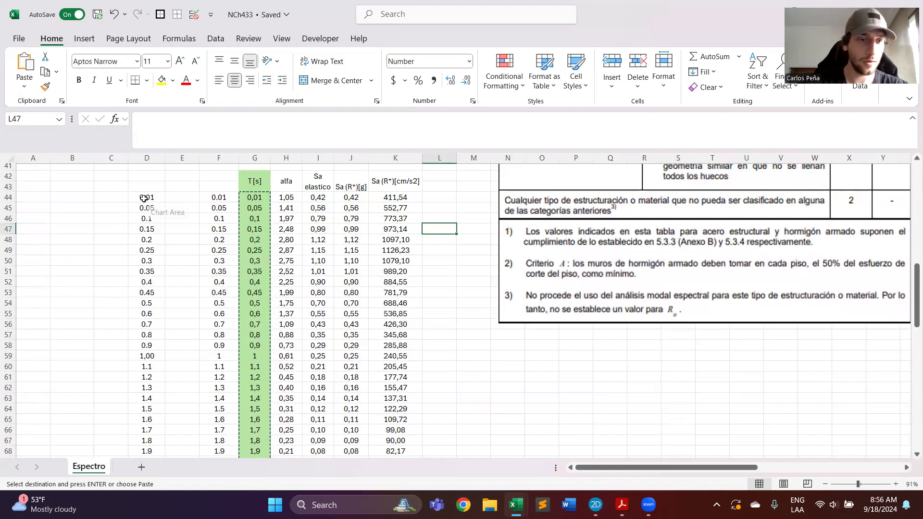
{"action": "left_click_drag", "start_coordinate": [147, 197], "coordinate": [157, 447]}
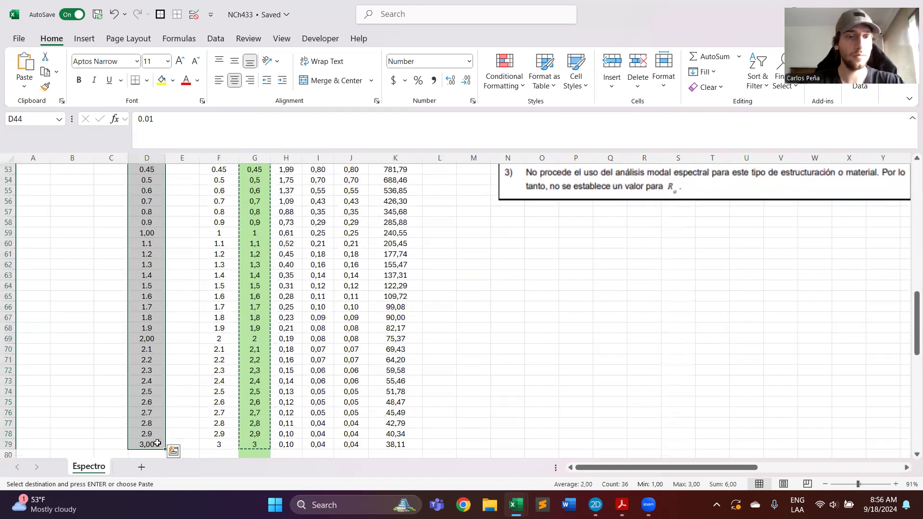
{"action": "left_click", "coordinate": [172, 455]}
{"action": "left_click", "coordinate": [173, 397]}
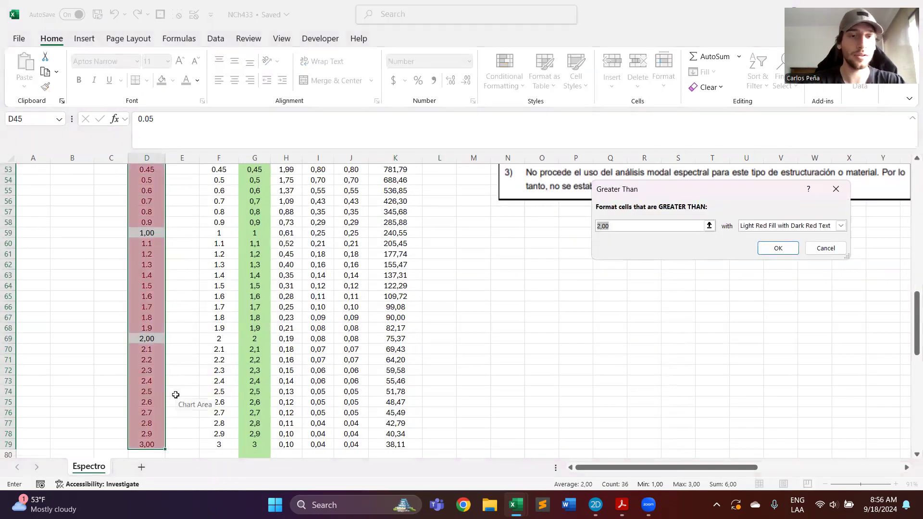
{"action": "left_click", "coordinate": [196, 327]}
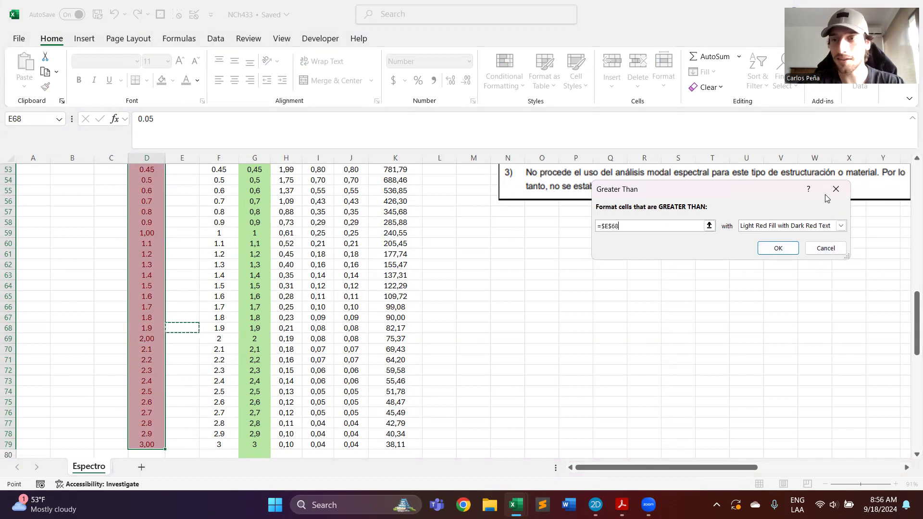
{"action": "key", "text": "Escape"}
{"action": "left_click", "coordinate": [204, 320]}
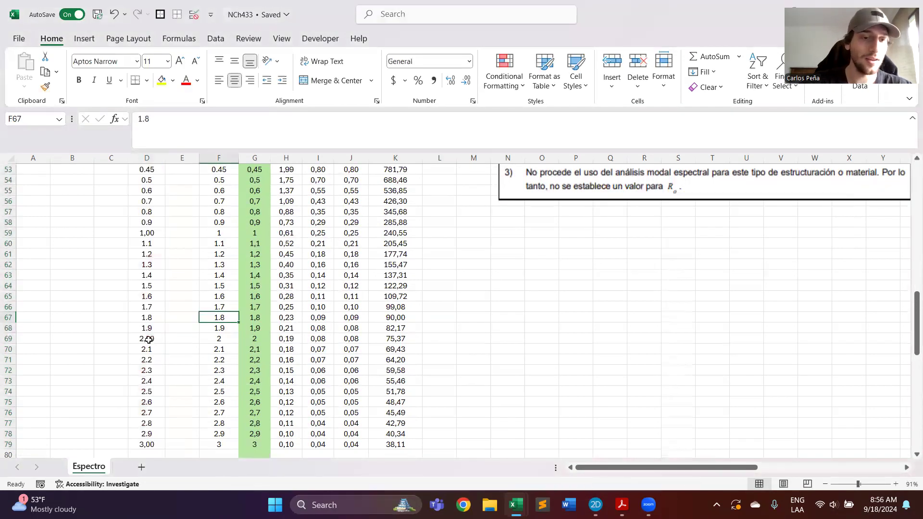
Copy the point-decimal periods 0.01 to 2.00 in D44:D69 and paste them into the new spectrum's Period column in RISA-2D from row 1
{"action": "left_click_drag", "start_coordinate": [146, 338], "coordinate": [146, 164]}
{"action": "left_click_drag", "start_coordinate": [145, 83], "coordinate": [148, 180]}
{"action": "key", "text": "ctrl+c"}
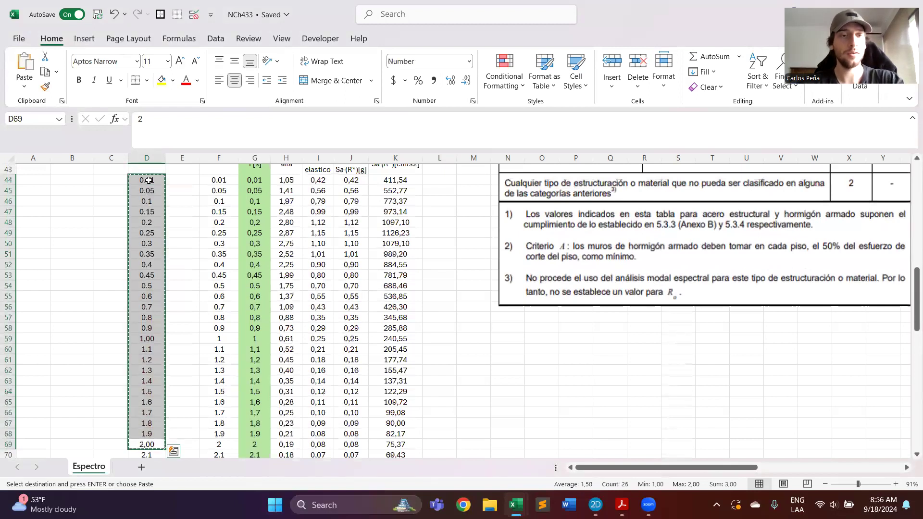
{"action": "key", "text": "alt+Tab"}
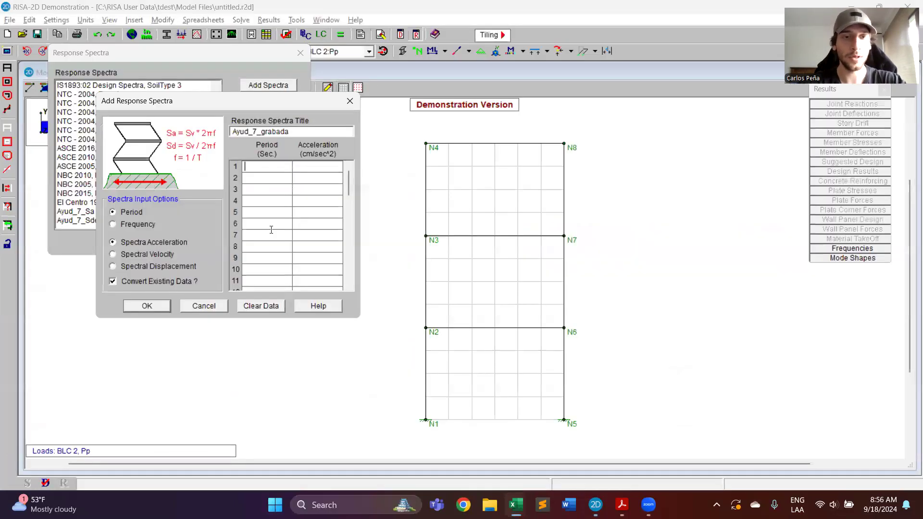
{"action": "key", "text": "ctrl+v"}
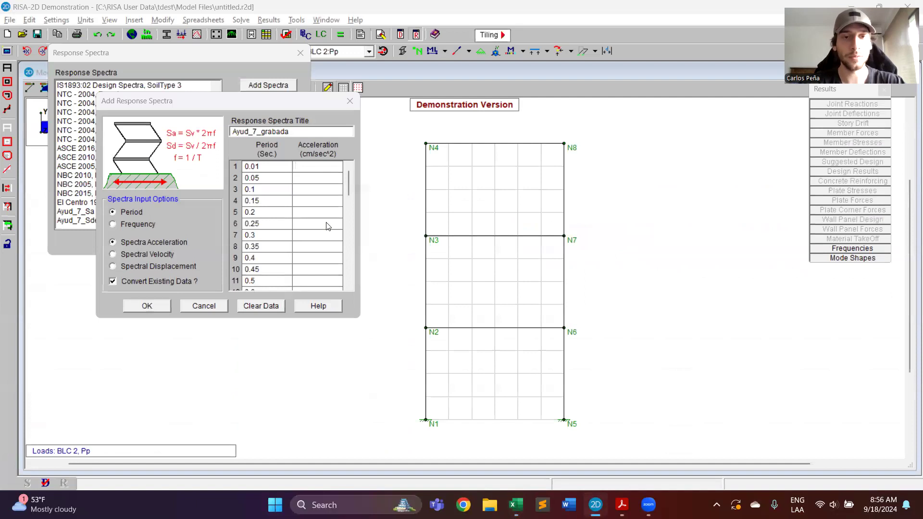
Copy the matching Sa (R*) [cm/s2] values in K44:K69 from Excel into the RISA-2D Acceleration column and save the Ayud_7_grabada spectrum
{"action": "key", "text": "alt+Tab"}
{"action": "left_click_drag", "start_coordinate": [395, 180], "coordinate": [413, 327]}
{"action": "key", "text": "ctrl+c"}
{"action": "key", "text": "alt+Tab"}
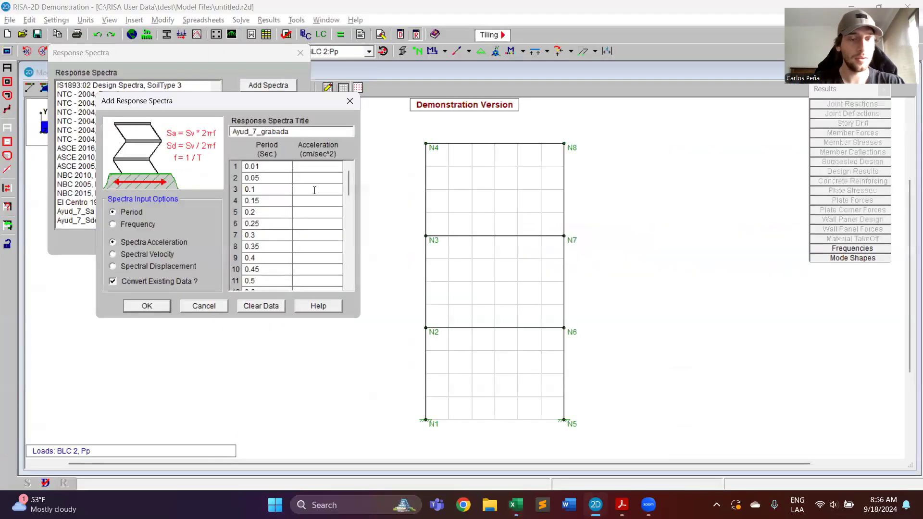
{"action": "mouse_move", "coordinate": [350, 188]}
{"action": "left_mouse_down"}
{"action": "mouse_move", "coordinate": [340, 263]}
{"action": "mouse_move", "coordinate": [355, 179]}
{"action": "left_mouse_up"}
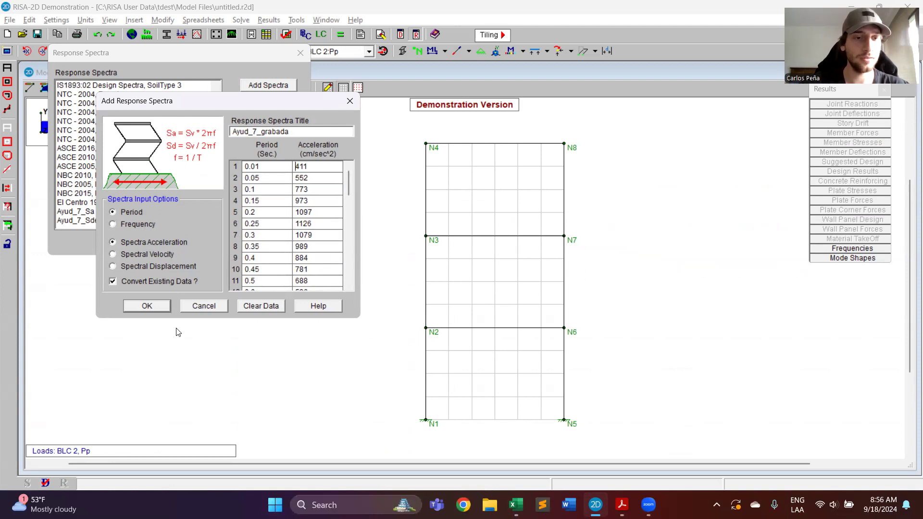
{"action": "left_click", "coordinate": [158, 310]}
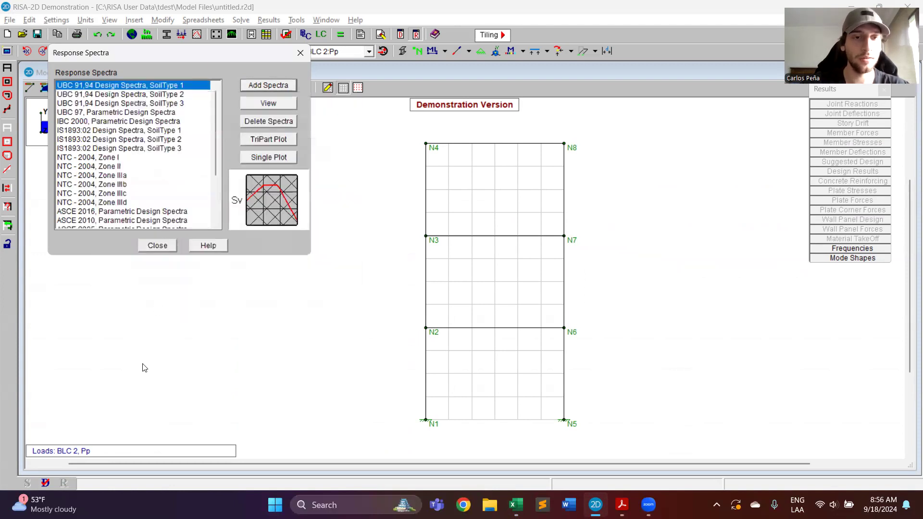
Display the single plot of the Ayud_7_grabada response spectrum
{"action": "scroll", "coordinate": [202, 226], "scroll_direction": "down", "scroll_amount": 3}
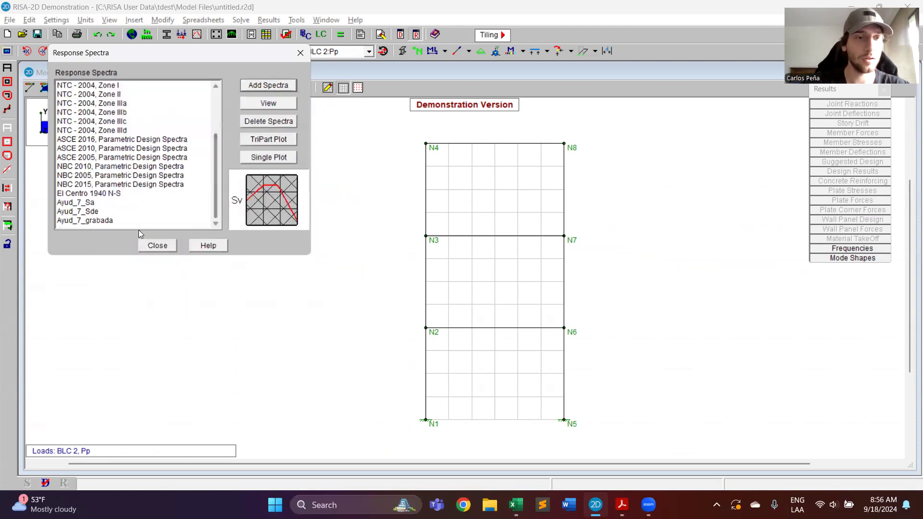
{"action": "left_click", "coordinate": [81, 222]}
{"action": "left_click", "coordinate": [269, 157]}
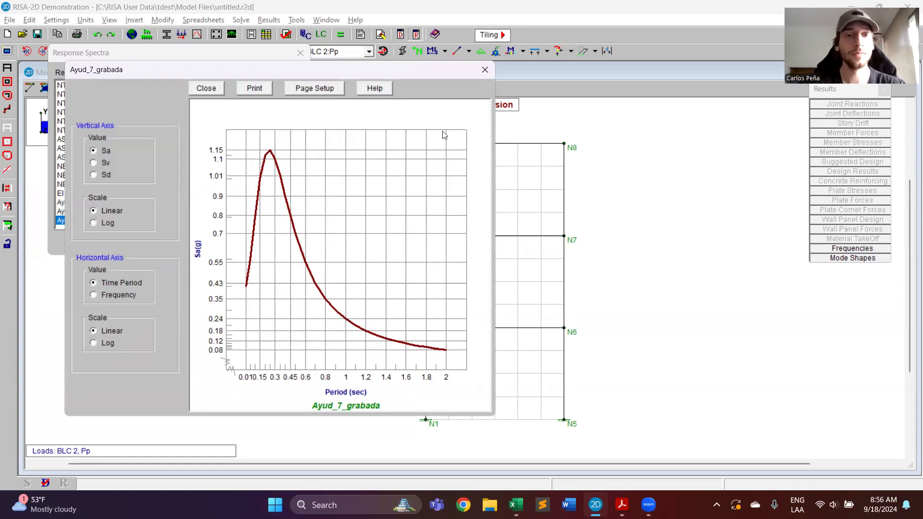
Compare the plotted spectrum with the ESPECTRO DE DISEÑO chart in Excel, and close the plot and the spectra list in RISA-2D
{"action": "key", "text": "alt+Tab"}
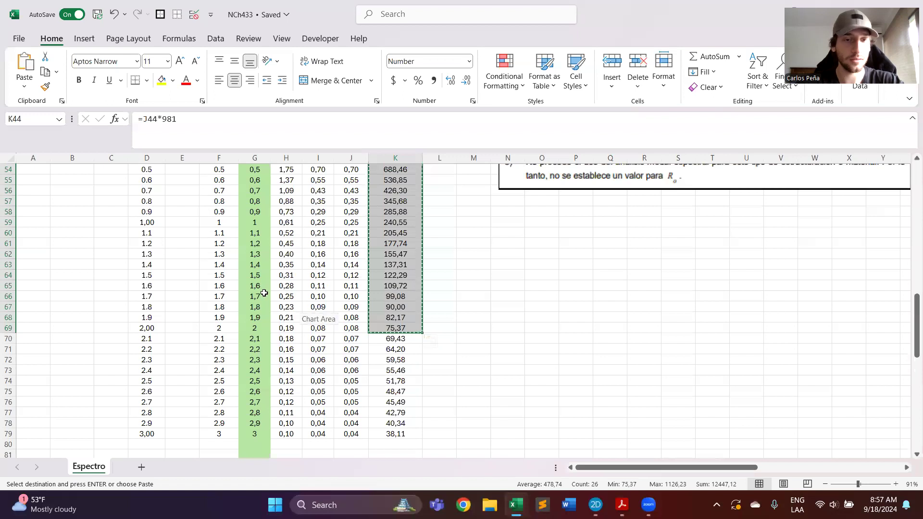
{"action": "left_click", "coordinate": [253, 295]}
{"action": "scroll", "coordinate": [264, 293], "scroll_direction": "up", "scroll_amount": 4}
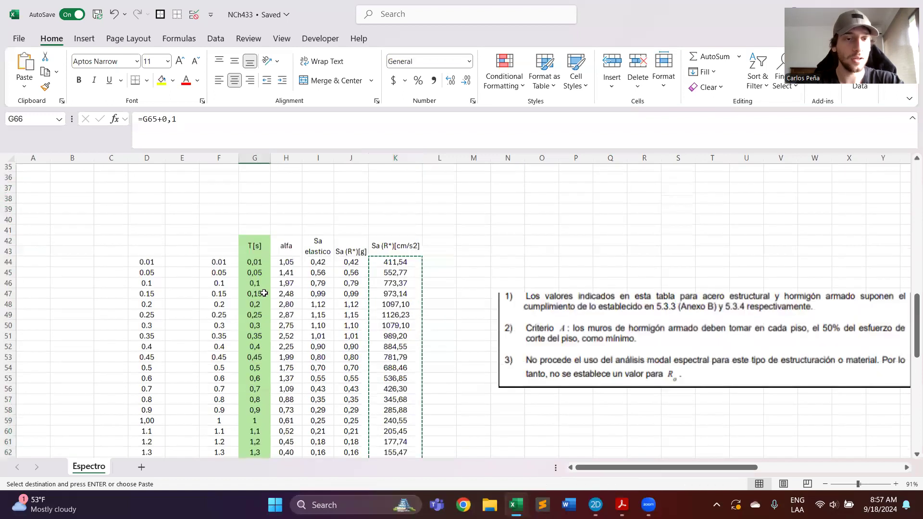
{"action": "scroll", "coordinate": [263, 293], "scroll_direction": "up", "scroll_amount": 11}
{"action": "scroll", "coordinate": [192, 300], "scroll_direction": "down", "scroll_amount": 3}
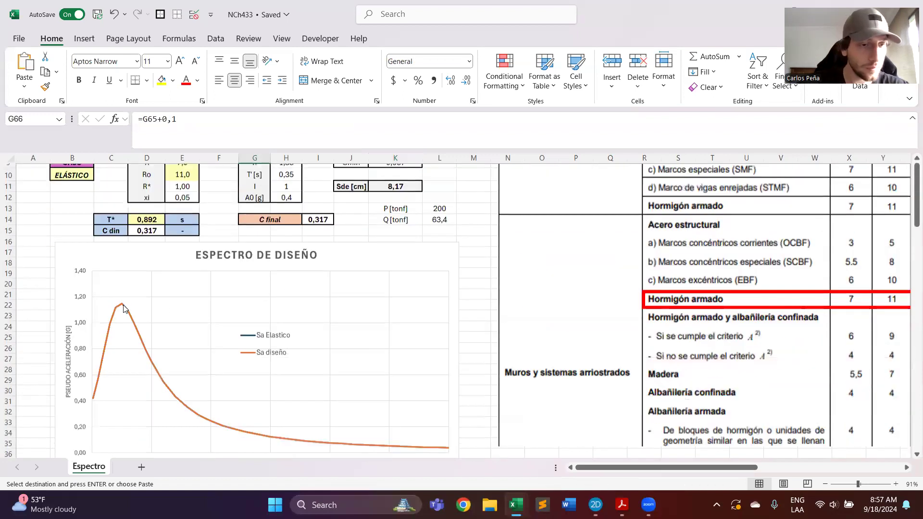
{"action": "mouse_move", "coordinate": [122, 307]}
{"action": "scroll", "coordinate": [192, 288], "scroll_direction": "up", "scroll_amount": 1}
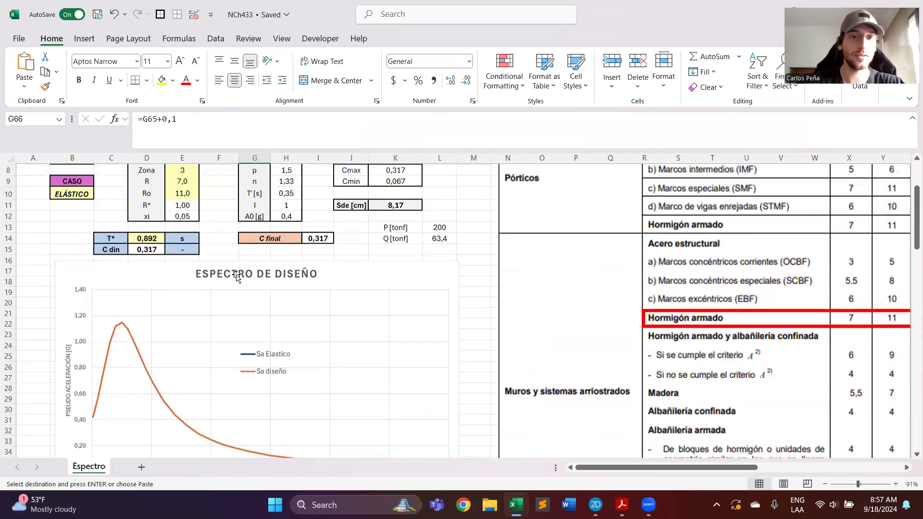
{"action": "key", "text": "alt+Tab"}
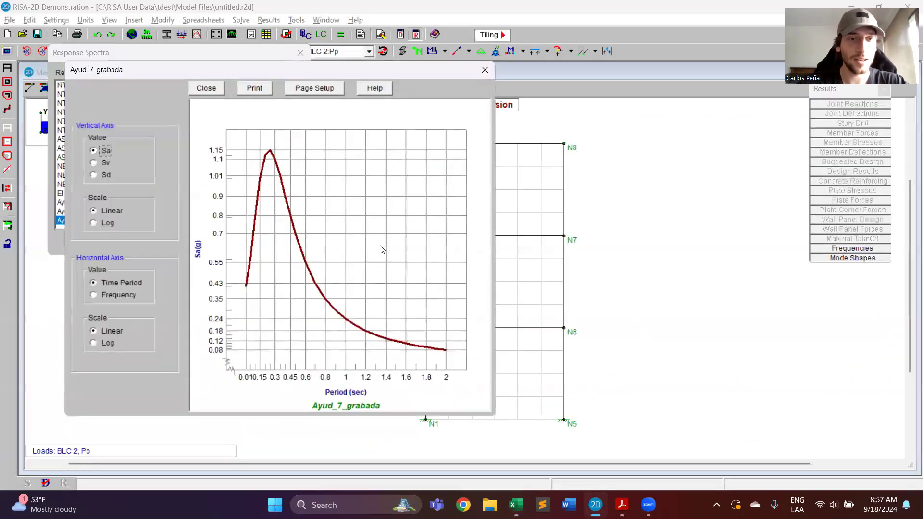
{"action": "left_click", "coordinate": [486, 71]}
{"action": "left_click", "coordinate": [299, 53]}
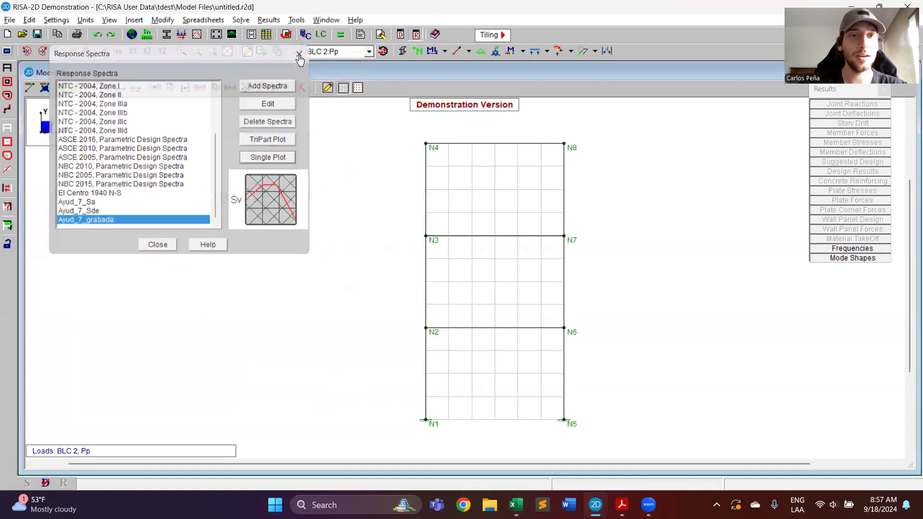
Set up a Dynamics (Eigensolution/Response Spectra) solution with X Direction Analysis using the Ayud_7_grabada spectrum
{"action": "left_click", "coordinate": [340, 34]}
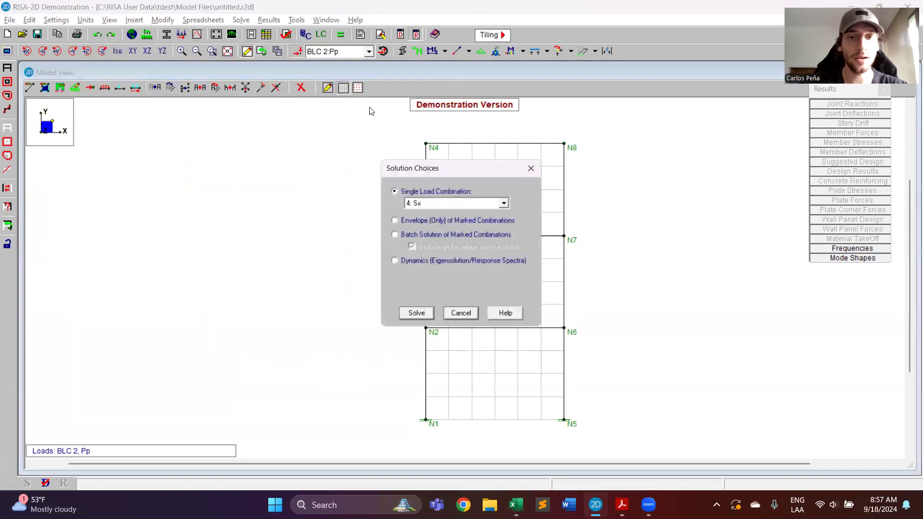
{"action": "left_click", "coordinate": [435, 264]}
{"action": "left_click", "coordinate": [416, 312]}
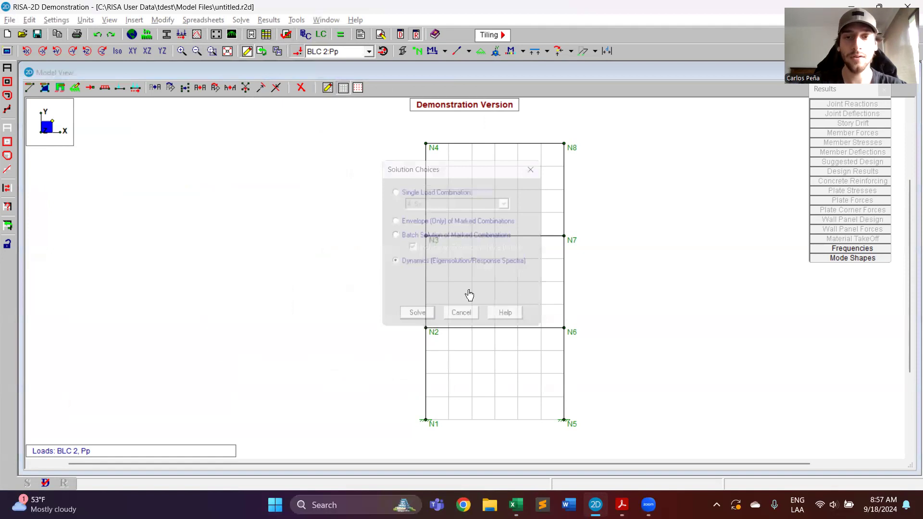
{"action": "left_click", "coordinate": [408, 197]}
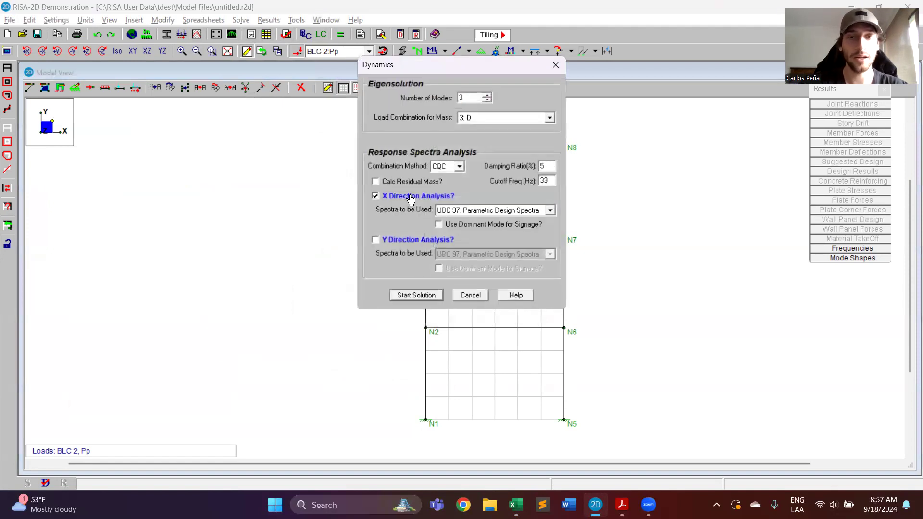
{"action": "left_click", "coordinate": [550, 210]}
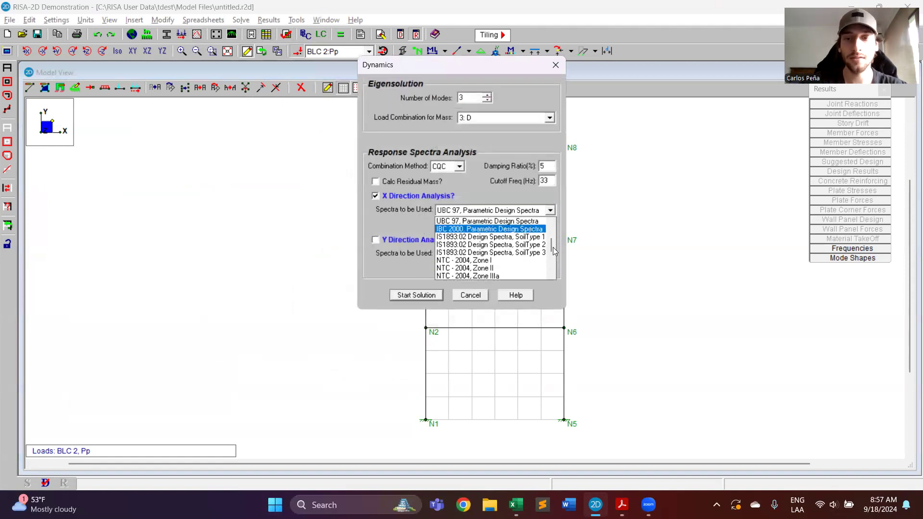
{"action": "scroll", "coordinate": [553, 264], "scroll_direction": "down", "scroll_amount": 4}
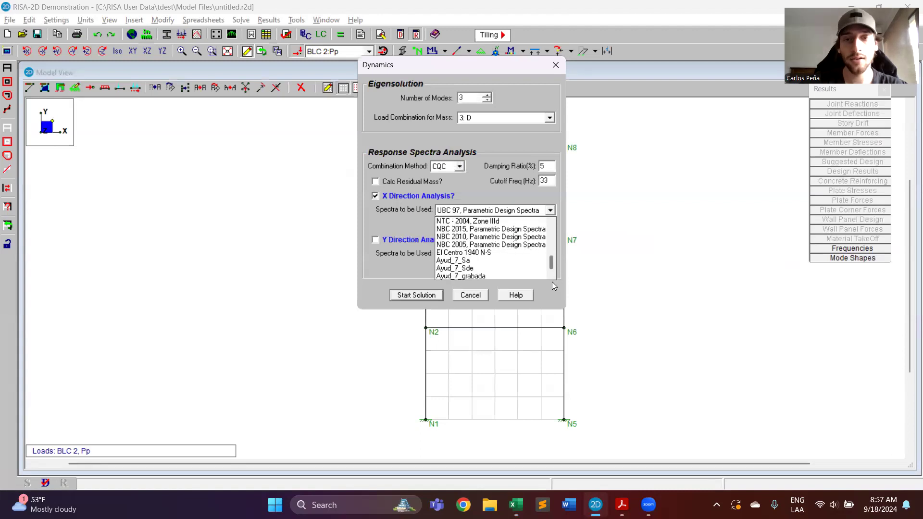
{"action": "left_click", "coordinate": [481, 277]}
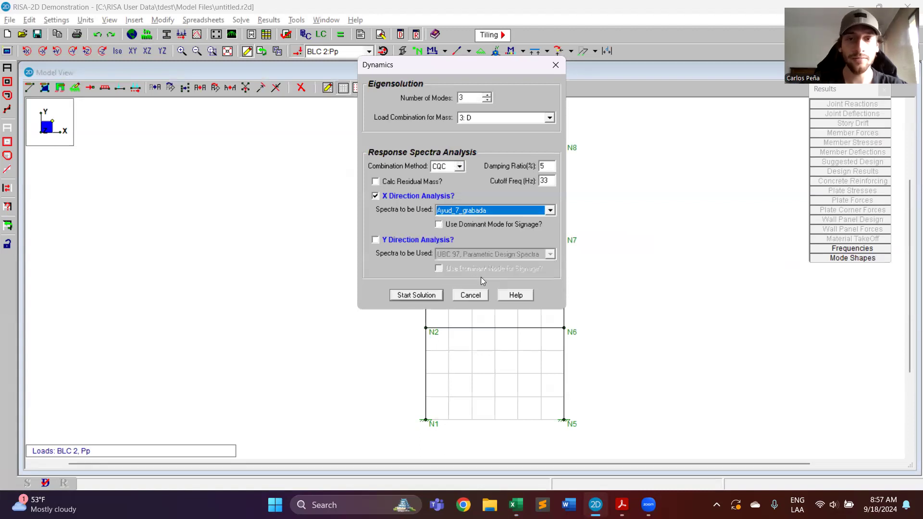
Enable Use Dominant Mode for Signage in X and run the dynamics solution with a new eigensolution, closing the frequencies table
{"action": "left_click", "coordinate": [453, 225]}
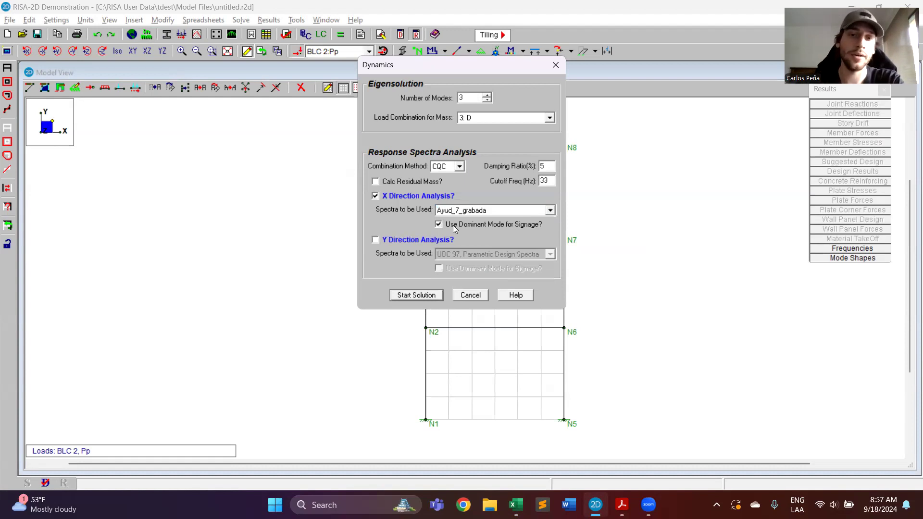
{"action": "left_click", "coordinate": [457, 228]}
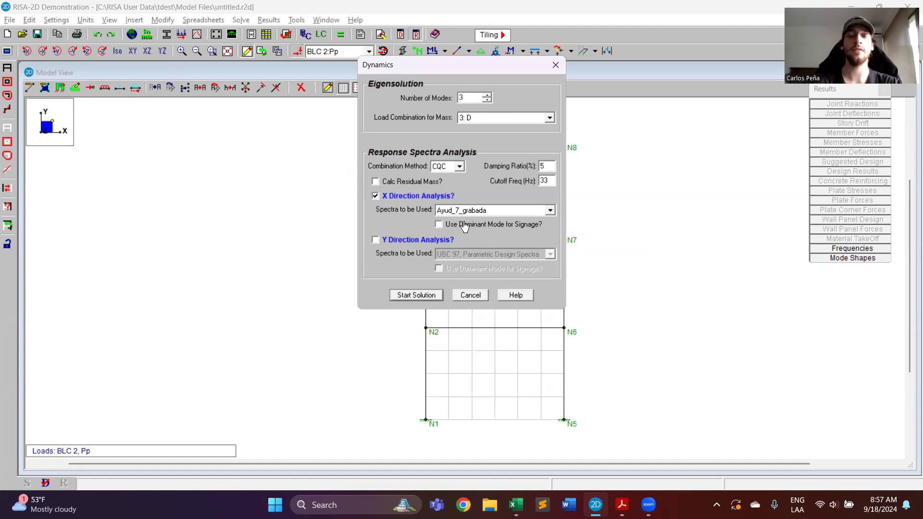
{"action": "left_click", "coordinate": [464, 226]}
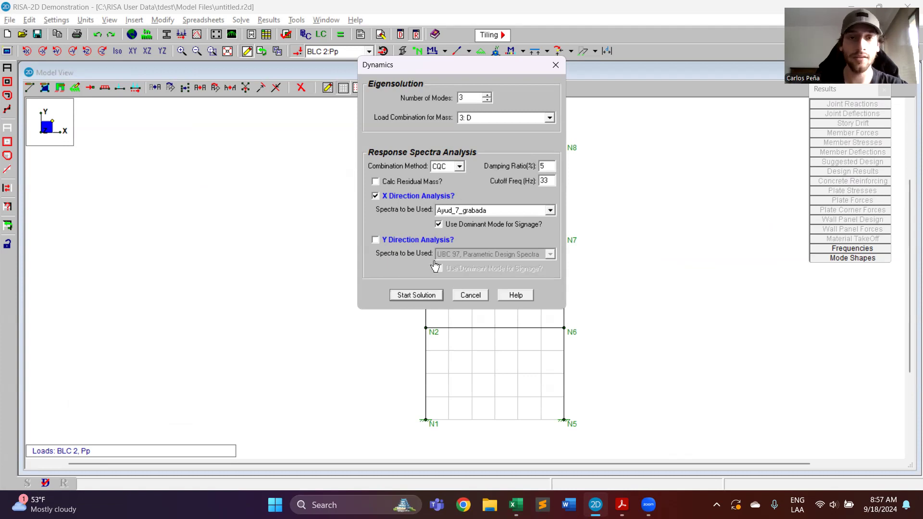
{"action": "left_click", "coordinate": [407, 296]}
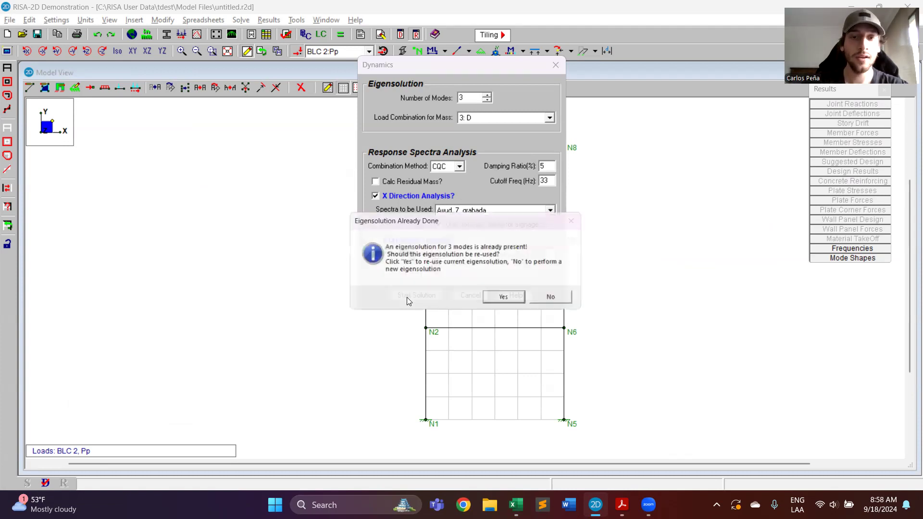
{"action": "left_click", "coordinate": [551, 298]}
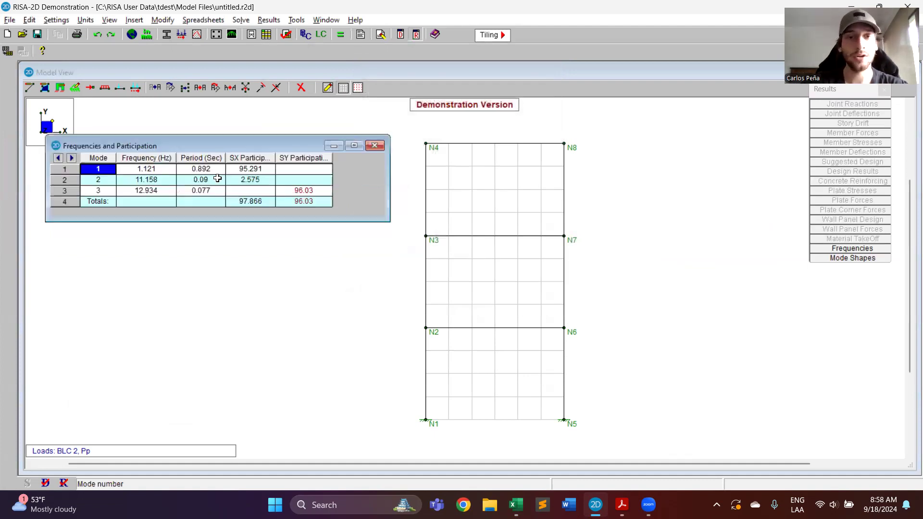
{"action": "left_click", "coordinate": [374, 145]}
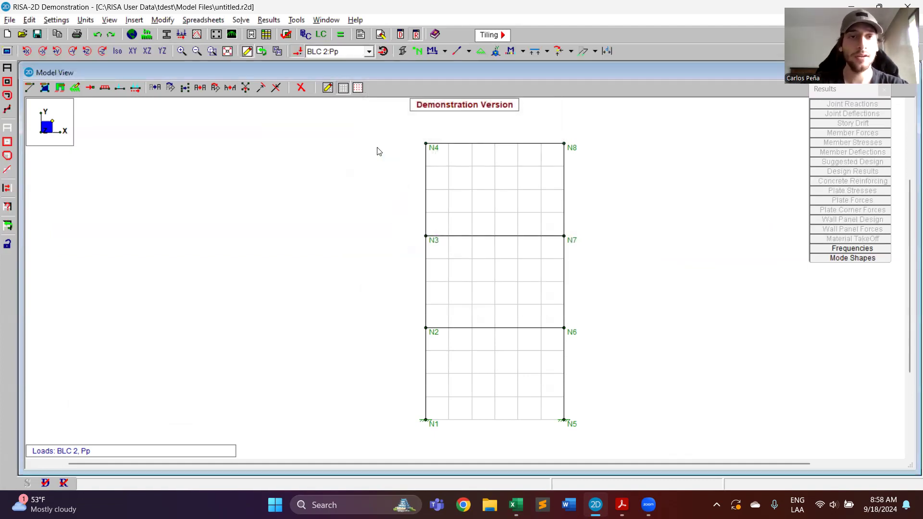
Solve the single load combination 4: Sx, accepting the solution without P-Delta analysis
{"action": "left_click", "coordinate": [341, 35]}
{"action": "left_click", "coordinate": [446, 197]}
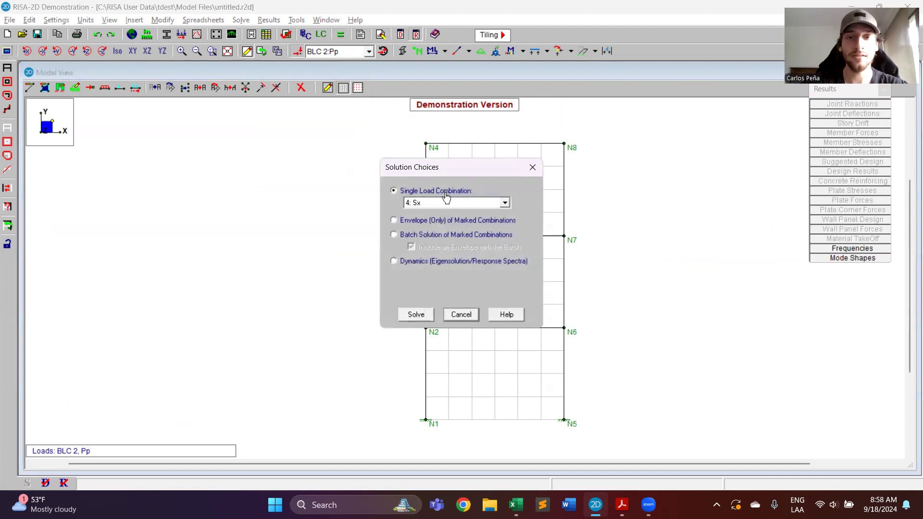
{"action": "left_click_drag", "start_coordinate": [507, 168], "coordinate": [357, 169]}
{"action": "left_click", "coordinate": [267, 314]}
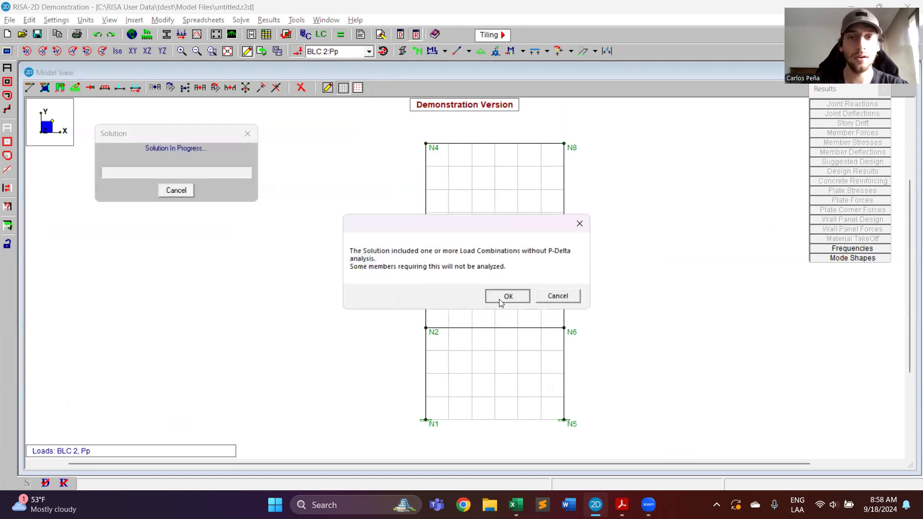
{"action": "left_click", "coordinate": [500, 298]}
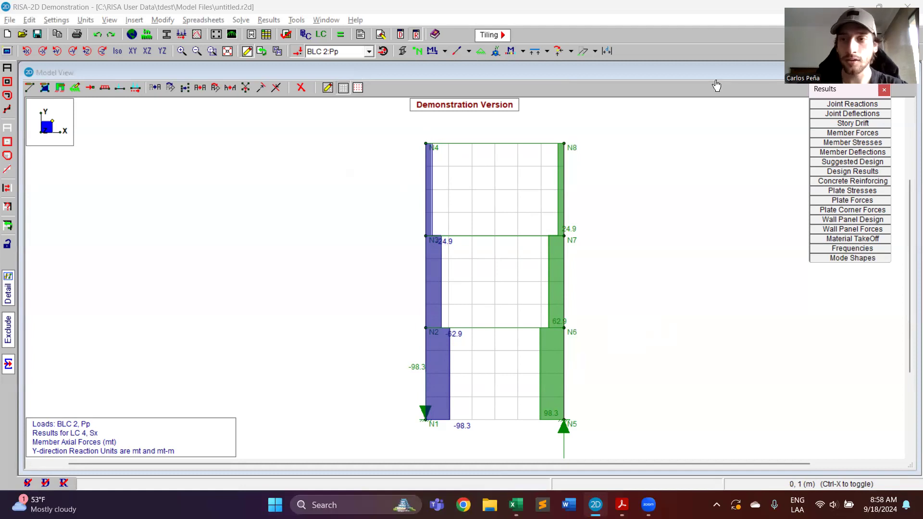
Move the results list closer to the frame and show the joint reactions for the Sx combination
{"action": "left_click_drag", "start_coordinate": [841, 90], "coordinate": [701, 127]}
{"action": "left_click", "coordinate": [704, 147]}
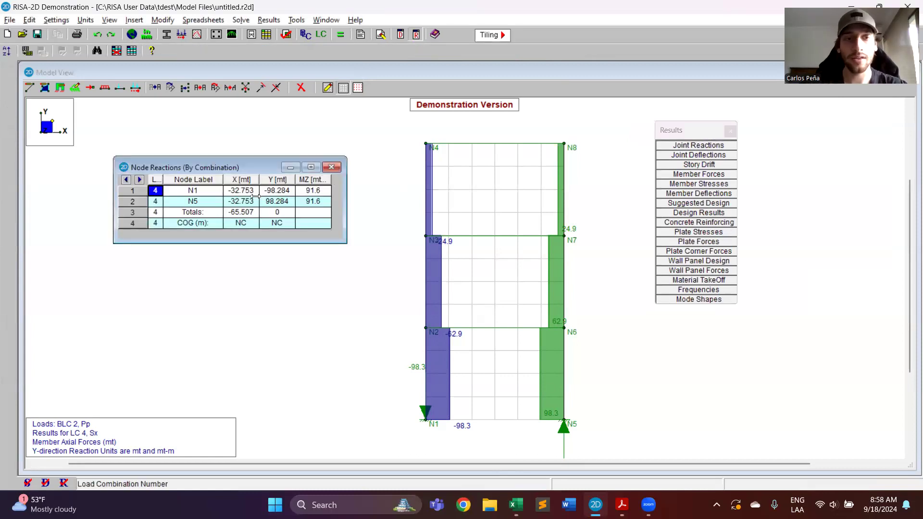
Check the total X reaction for Sx, close the node reactions table and compare it with base shear Q in the NCh433 Excel workbook
{"action": "left_click", "coordinate": [253, 201]}
{"action": "left_click", "coordinate": [249, 213]}
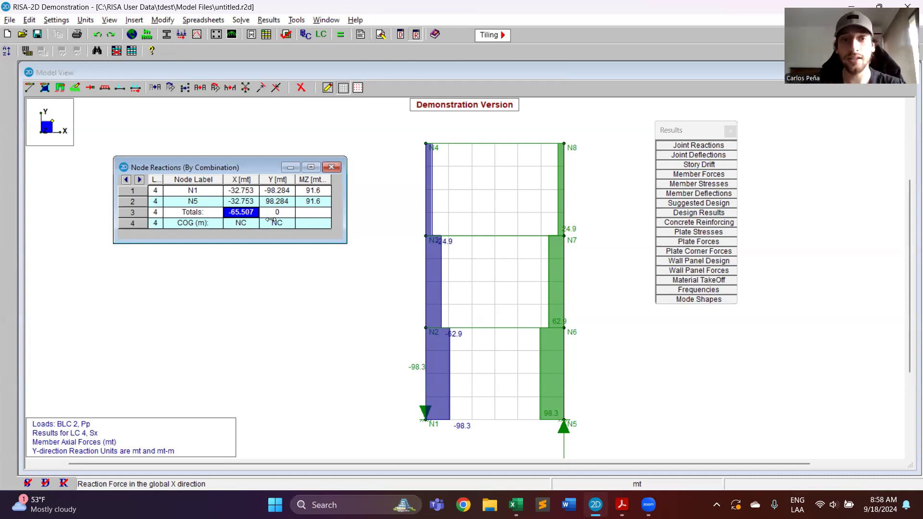
{"action": "left_click", "coordinate": [332, 167]}
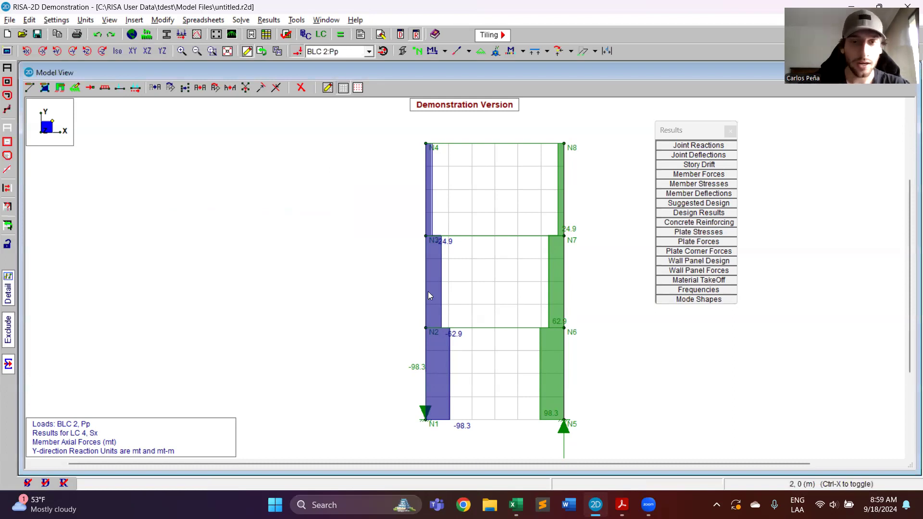
{"action": "key", "text": "alt+Tab"}
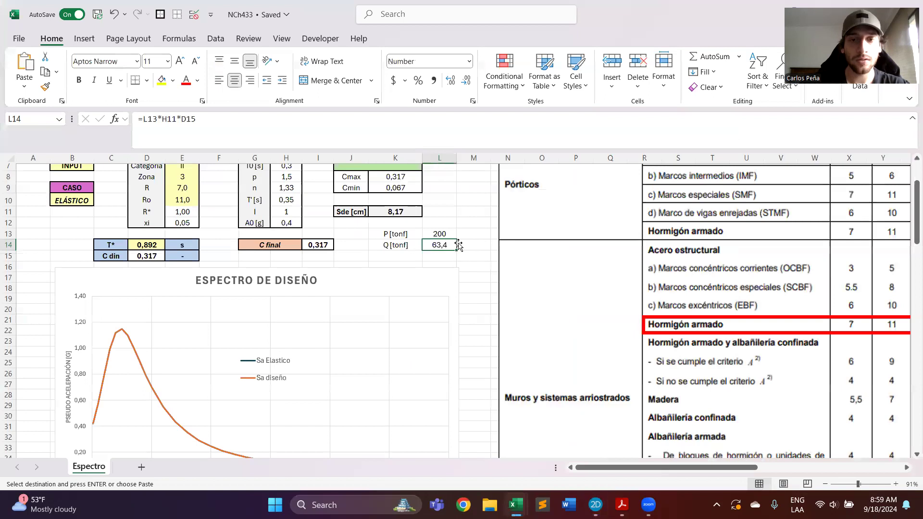
{"action": "key", "text": "alt+Tab"}
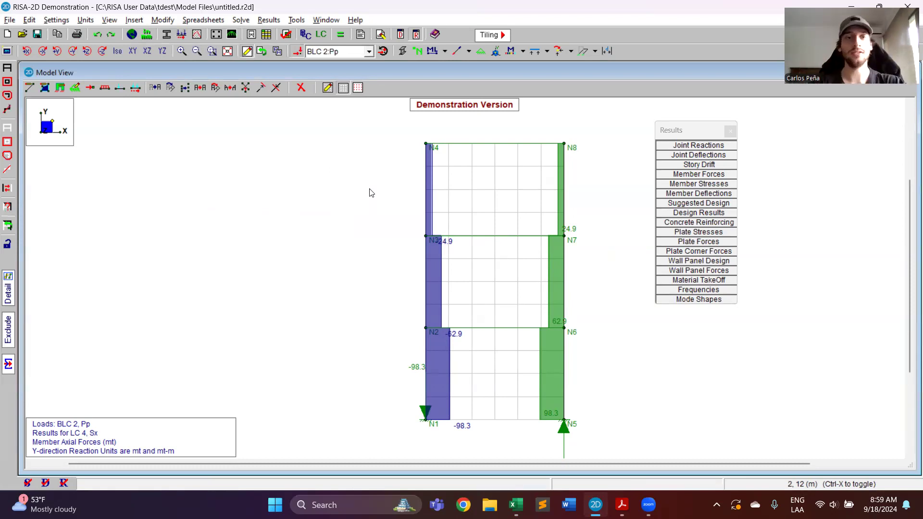
Switch to the NCh433 Excel workbook and set the weight P to 232 tonf
{"action": "key", "text": "alt+Tab"}
{"action": "left_click", "coordinate": [437, 231]}
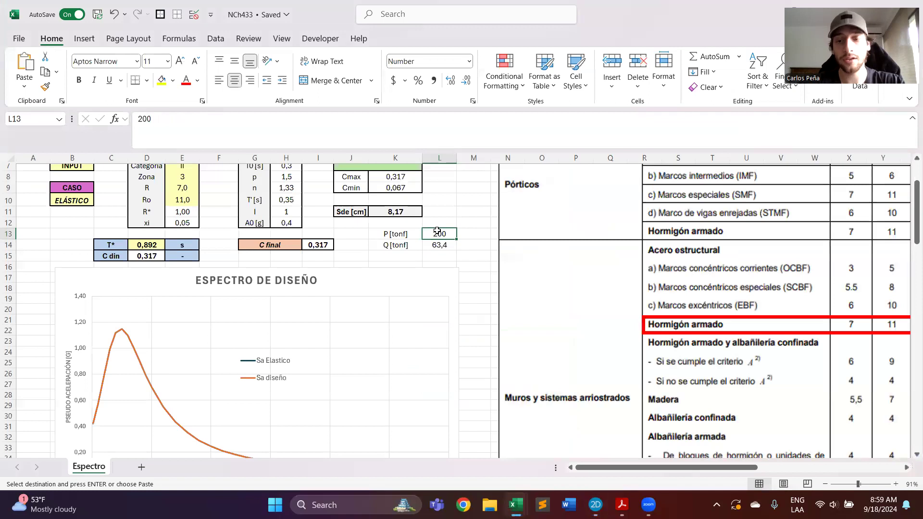
{"action": "type", "text": "232"}
{"action": "key", "text": "Return"}
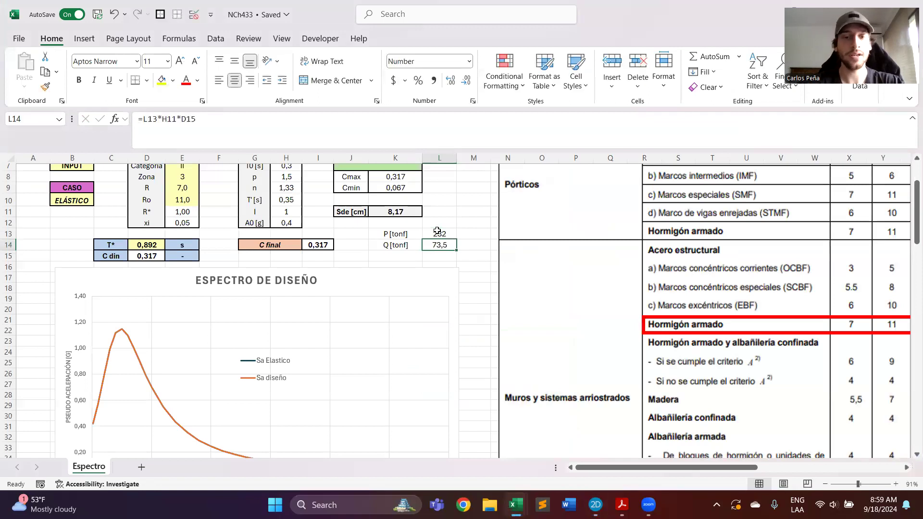
Compare the P and Q values in the workbook with the frame model in RISA-2D
{"action": "key", "text": "alt+Tab"}
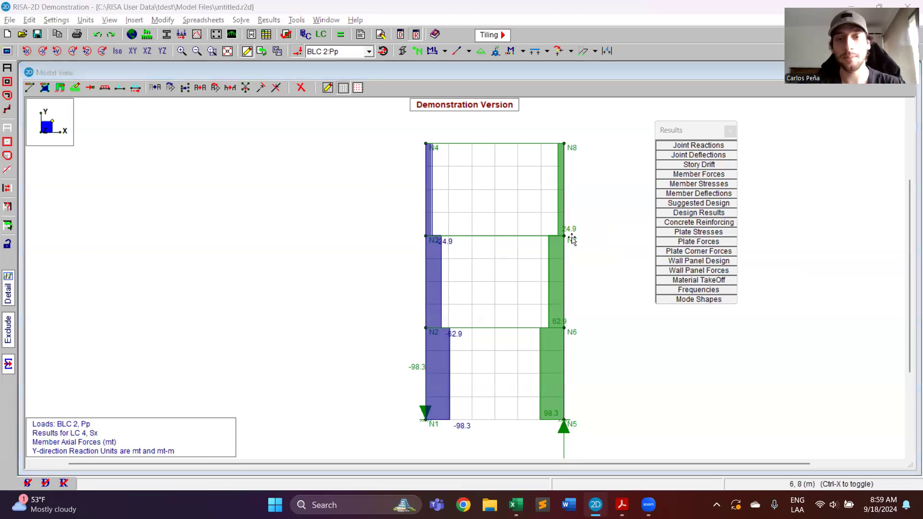
{"action": "key", "text": "alt+Tab"}
{"action": "left_click_drag", "start_coordinate": [395, 234], "coordinate": [452, 233]}
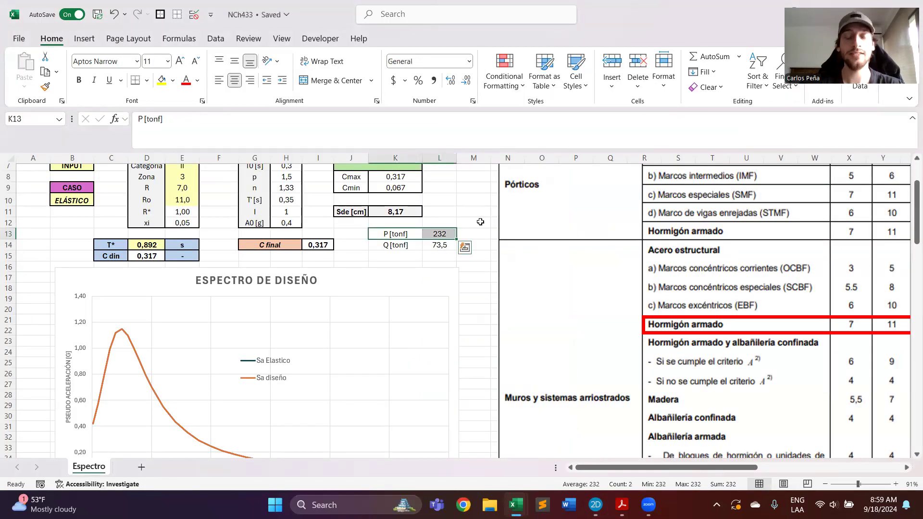
{"action": "left_click", "coordinate": [480, 222]}
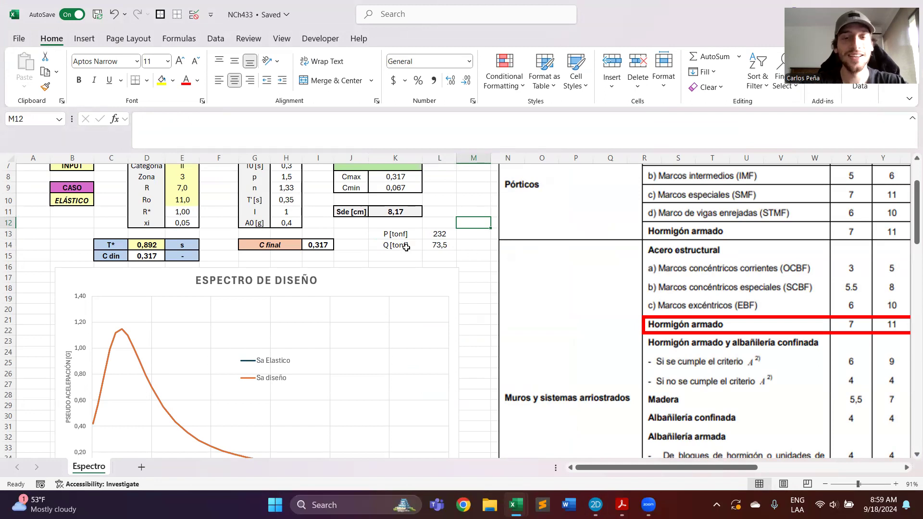
{"action": "key", "text": "alt+Tab"}
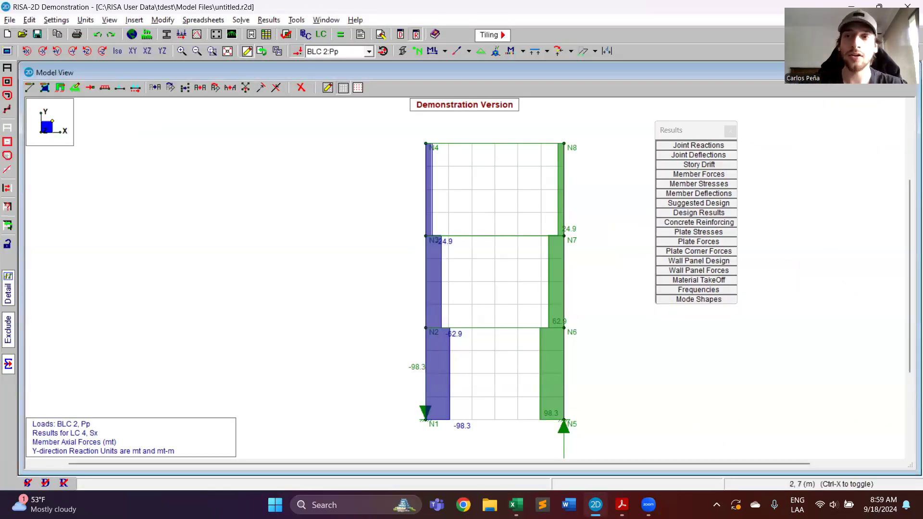
Switch to prNCh433-2022.pdf in Acrobat and read section 6.3.7 on the base shear limitations
{"action": "key", "text": "alt+Tab"}
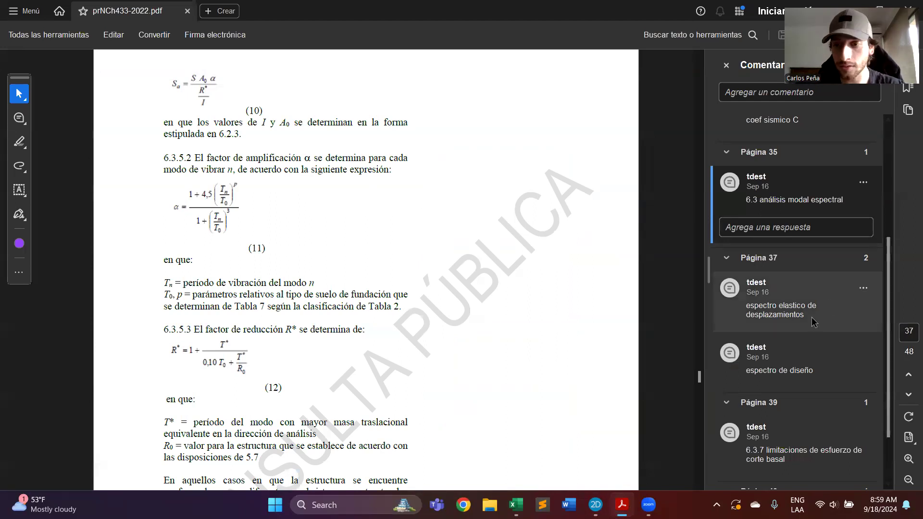
{"action": "scroll", "coordinate": [813, 321], "scroll_direction": "down", "scroll_amount": 3}
{"action": "left_click", "coordinate": [804, 382]}
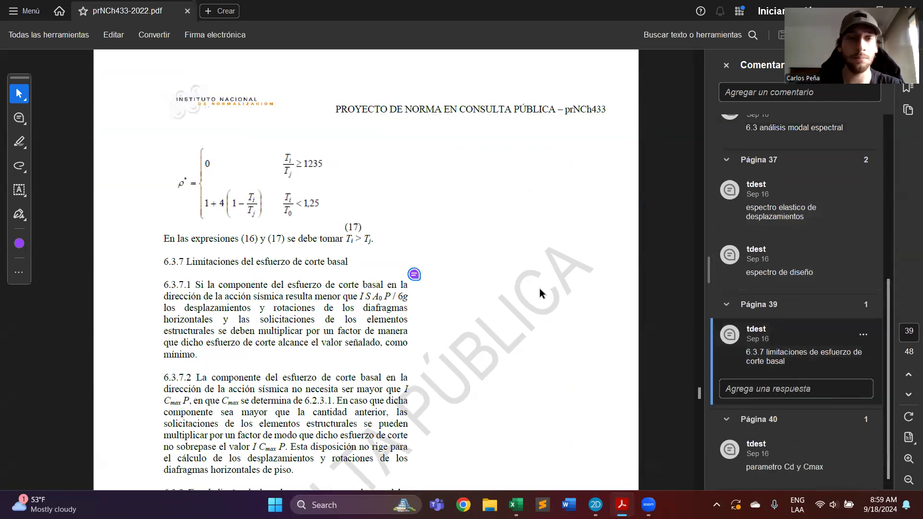
{"action": "scroll", "coordinate": [354, 300], "scroll_direction": "down", "scroll_amount": 2}
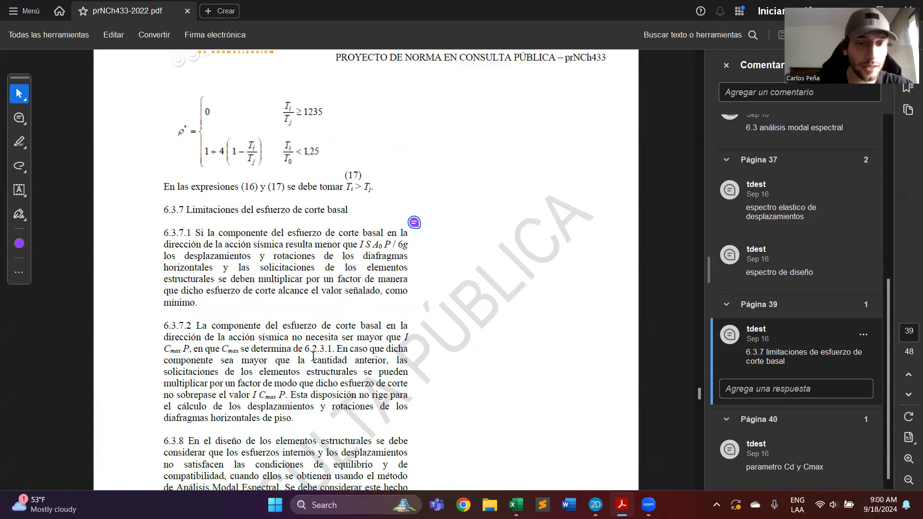
Go to section 6.2 on static analysis and review the base shear and seismic coefficient C expressions with their limits
{"action": "scroll", "coordinate": [798, 231], "scroll_direction": "up", "scroll_amount": 5}
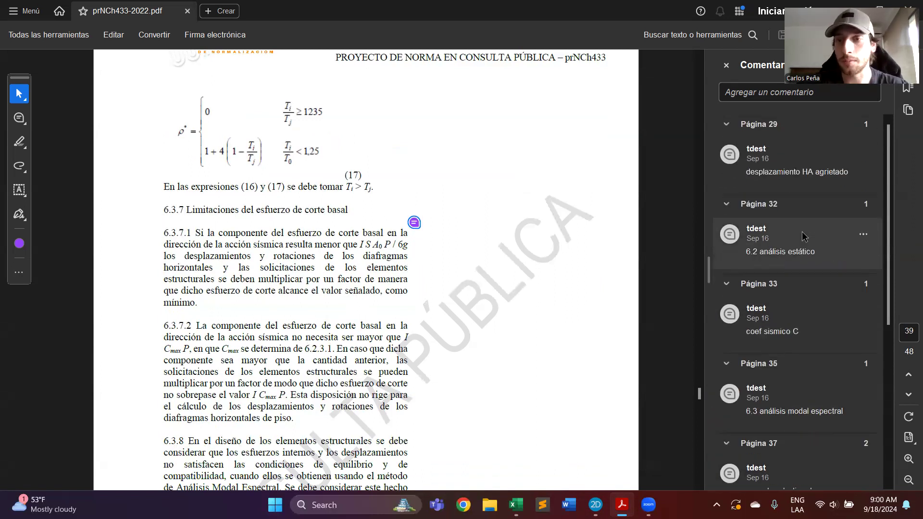
{"action": "left_click", "coordinate": [797, 243]}
{"action": "scroll", "coordinate": [505, 288], "scroll_direction": "down", "scroll_amount": 10}
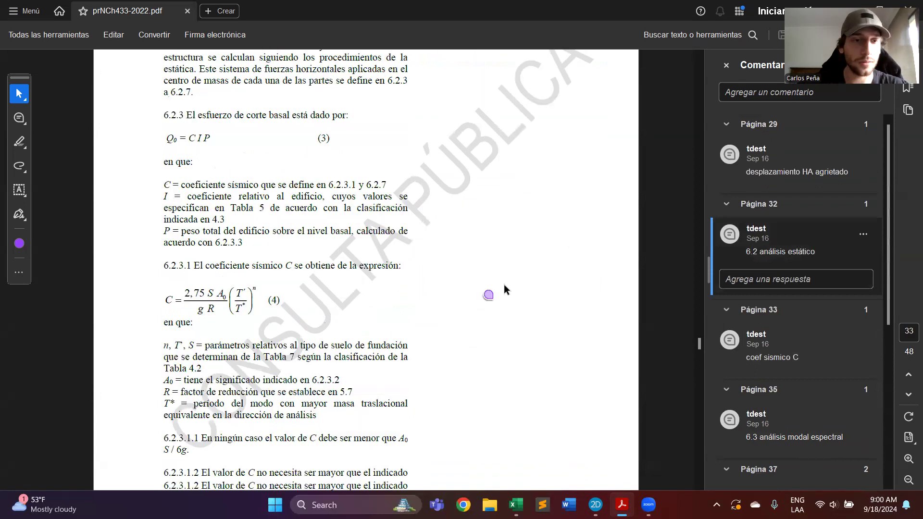
{"action": "scroll", "coordinate": [505, 288], "scroll_direction": "down", "scroll_amount": 8}
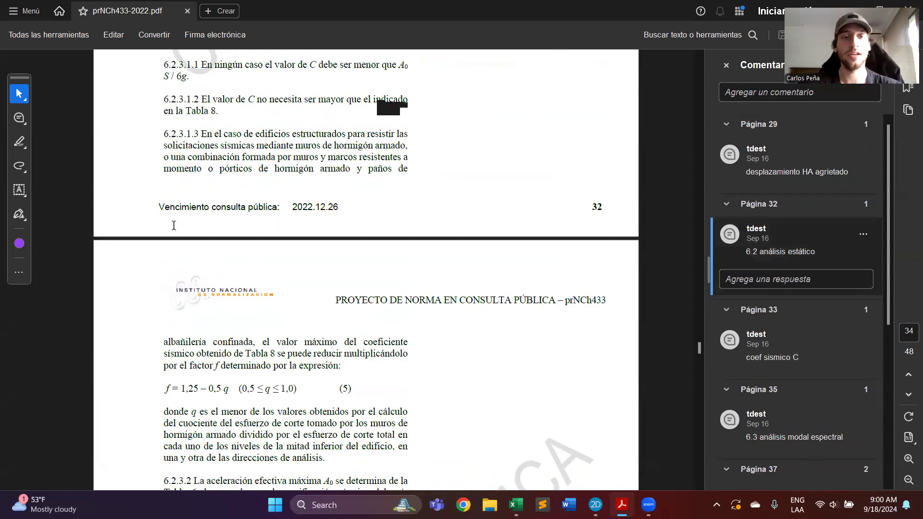
{"action": "scroll", "coordinate": [233, 192], "scroll_direction": "up", "scroll_amount": 6}
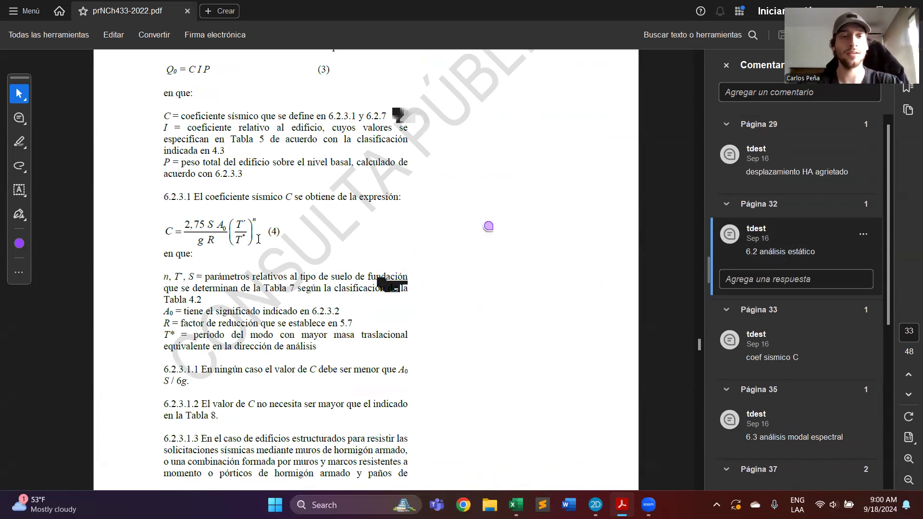
Return to the NCh433 Excel workbook and examine the C din formula in D15 against its input parameters and the C limits
{"action": "key", "text": "alt+Tab"}
{"action": "key", "text": "alt+Tab"}
{"action": "key", "text": "alt+Tab"}
{"action": "key", "text": "Tab"}
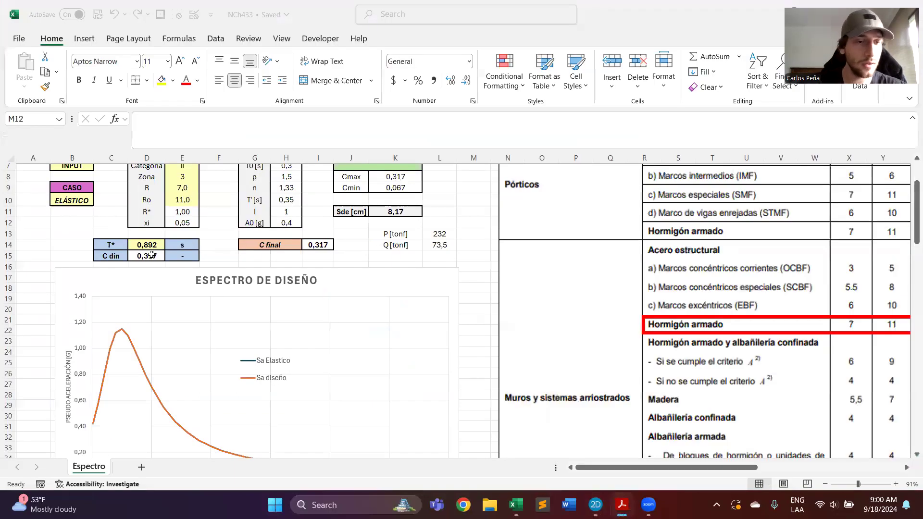
{"action": "left_click", "coordinate": [150, 254]}
{"action": "left_click", "coordinate": [538, 138]}
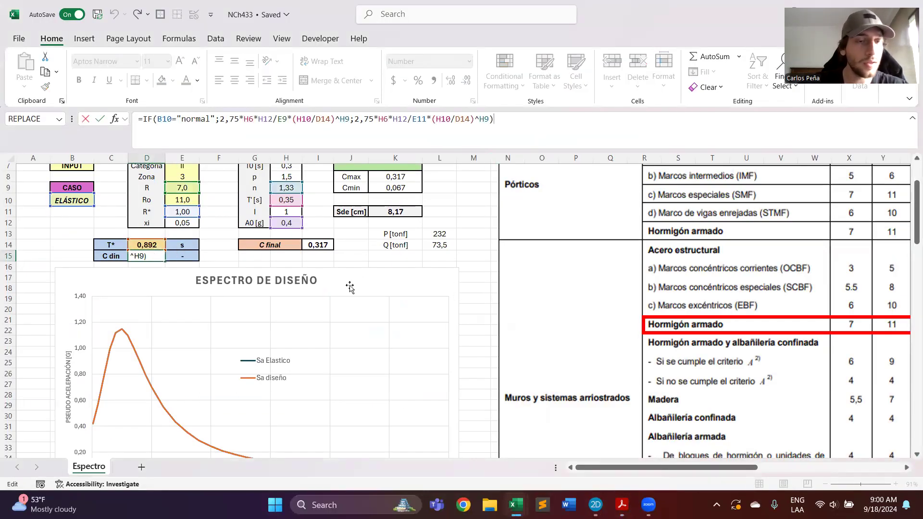
{"action": "left_click", "coordinate": [388, 256]}
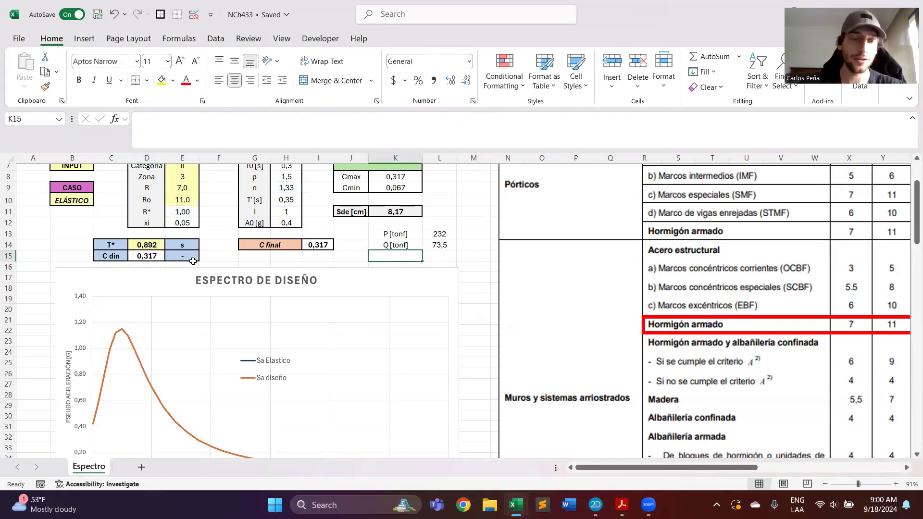
{"action": "scroll", "coordinate": [229, 248], "scroll_direction": "up", "scroll_amount": 1}
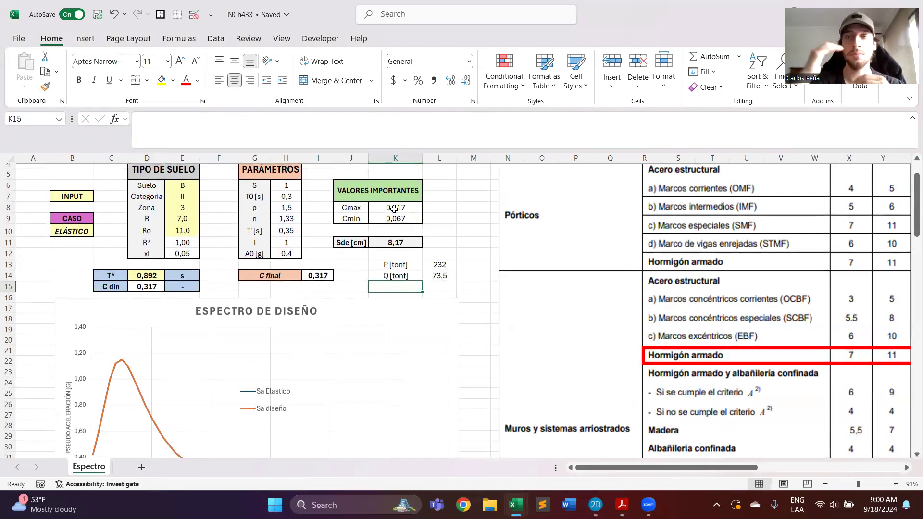
{"action": "left_click", "coordinate": [218, 240]}
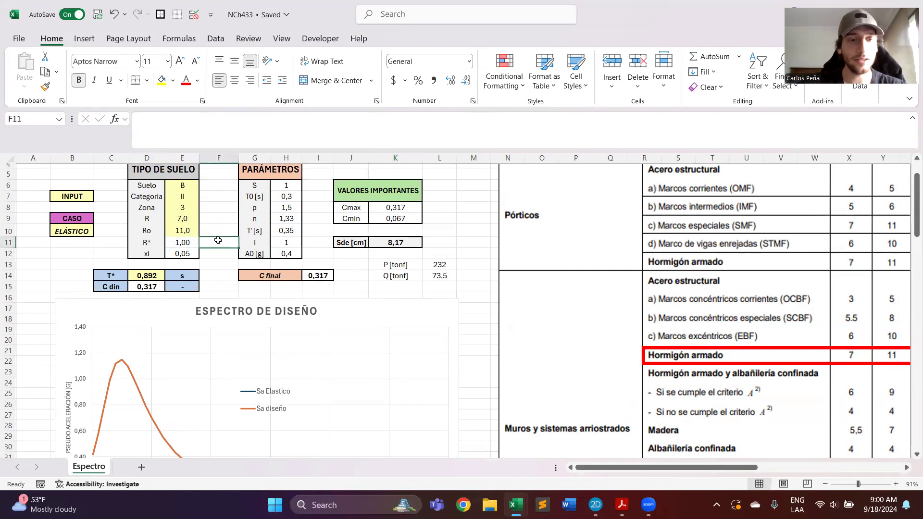
{"action": "left_click", "coordinate": [146, 287]}
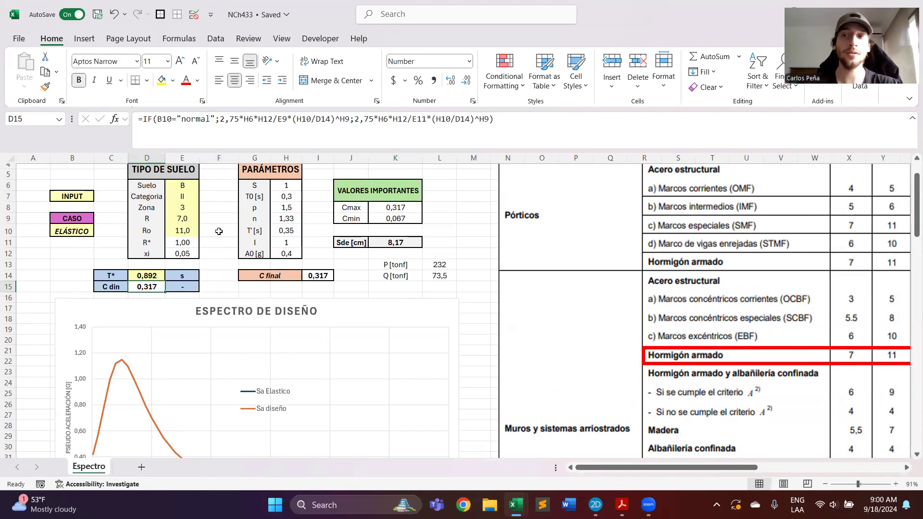
Switch to the prNCh433-2022.pdf standard and read clause 6.2.3.1.1 on the minimum value of C
{"action": "key", "text": "alt+Tab"}
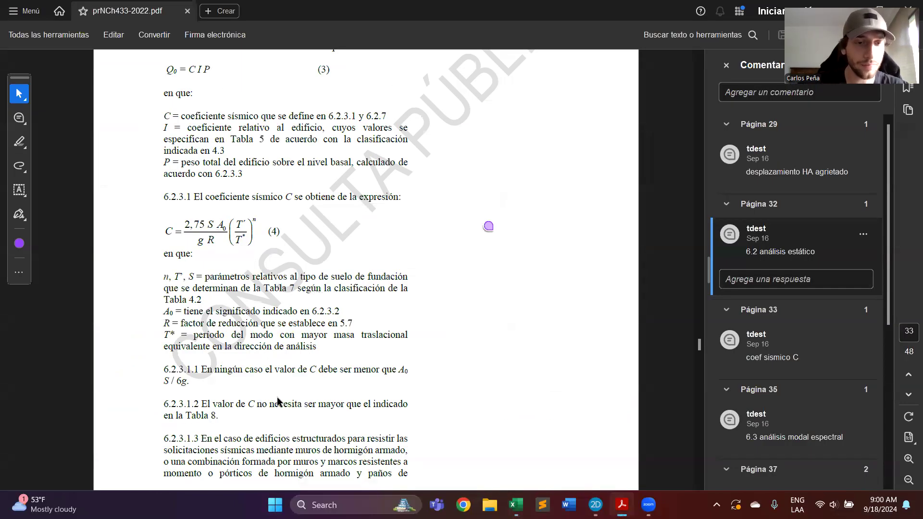
{"action": "left_click_drag", "start_coordinate": [201, 377], "coordinate": [319, 375]}
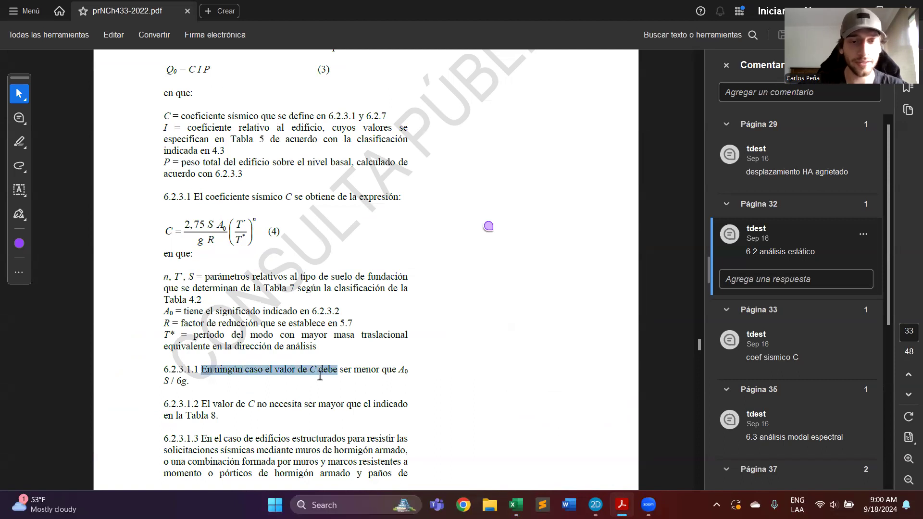
{"action": "left_click", "coordinate": [425, 372]}
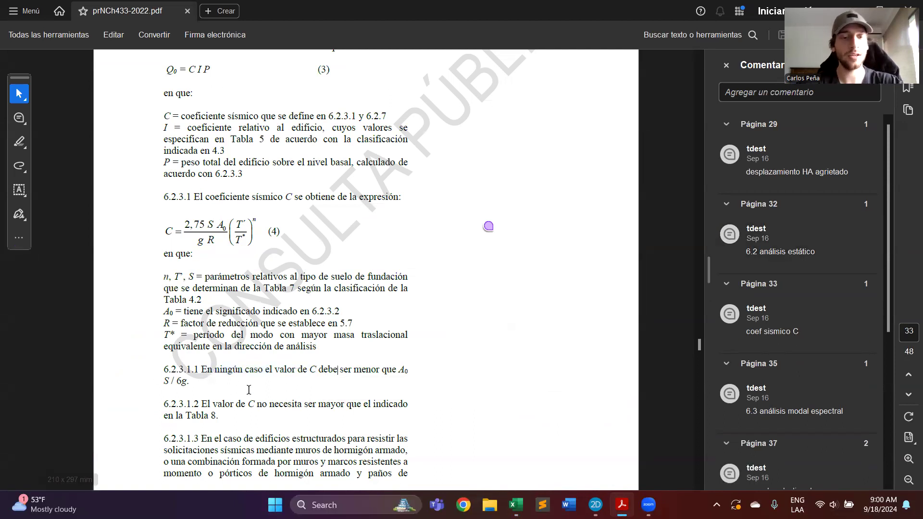
Switch to the NCh433 Excel workbook and inspect the cells referenced by the Cmin formula in K9
{"action": "key", "text": "alt+Tab"}
{"action": "left_click", "coordinate": [398, 218]}
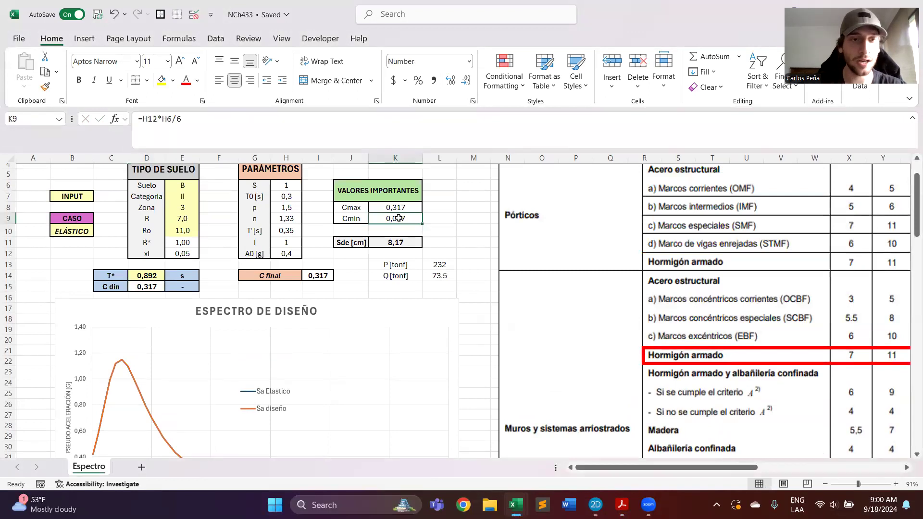
{"action": "left_click", "coordinate": [481, 122]}
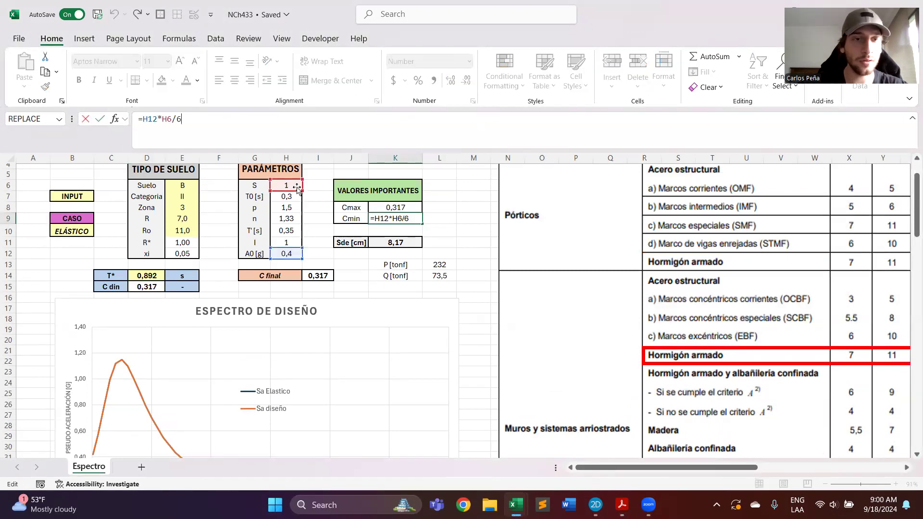
{"action": "left_click", "coordinate": [450, 219]}
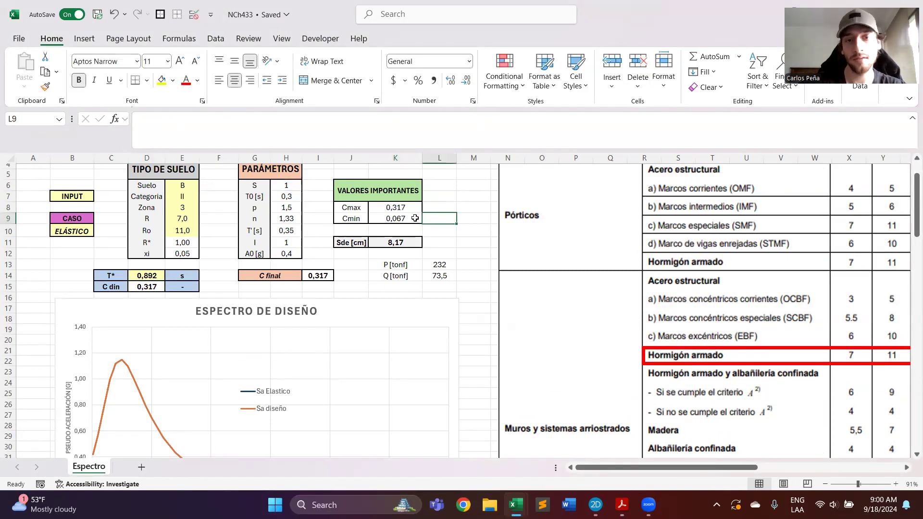
Switch to the prNCh433-2022.pdf standard and read clause 6.3.7.2 on the maximum base shear and its reduction factor
{"action": "key", "text": "alt+Tab"}
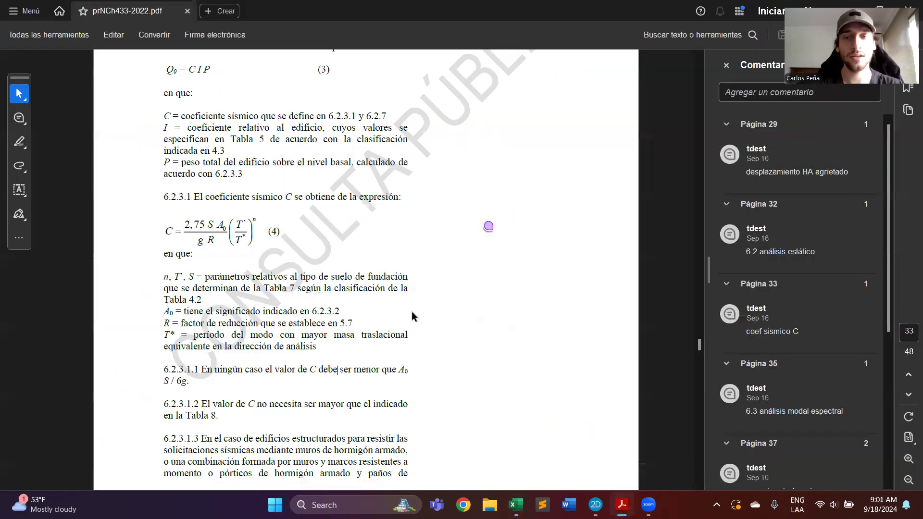
{"action": "scroll", "coordinate": [793, 377], "scroll_direction": "down", "scroll_amount": 5}
{"action": "left_click", "coordinate": [795, 374]}
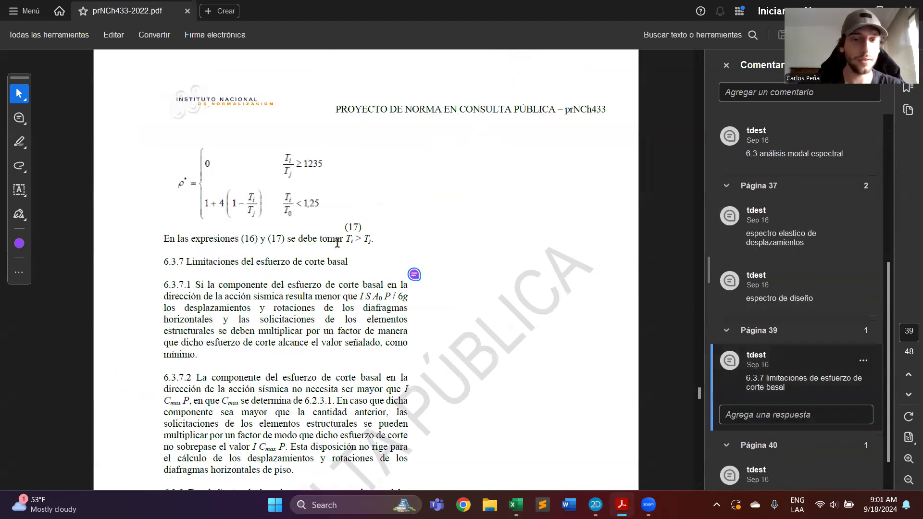
{"action": "scroll", "coordinate": [312, 352], "scroll_direction": "down", "scroll_amount": 4}
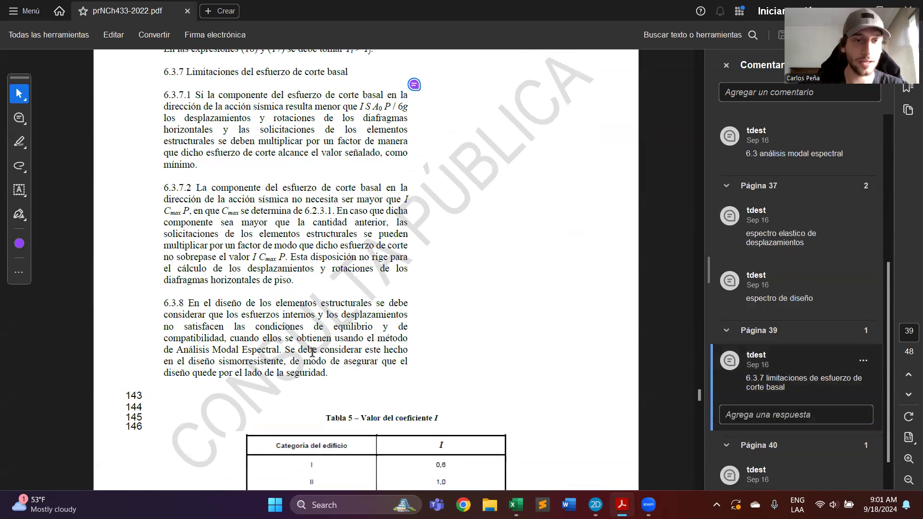
{"action": "left_click_drag", "start_coordinate": [164, 187], "coordinate": [195, 187]}
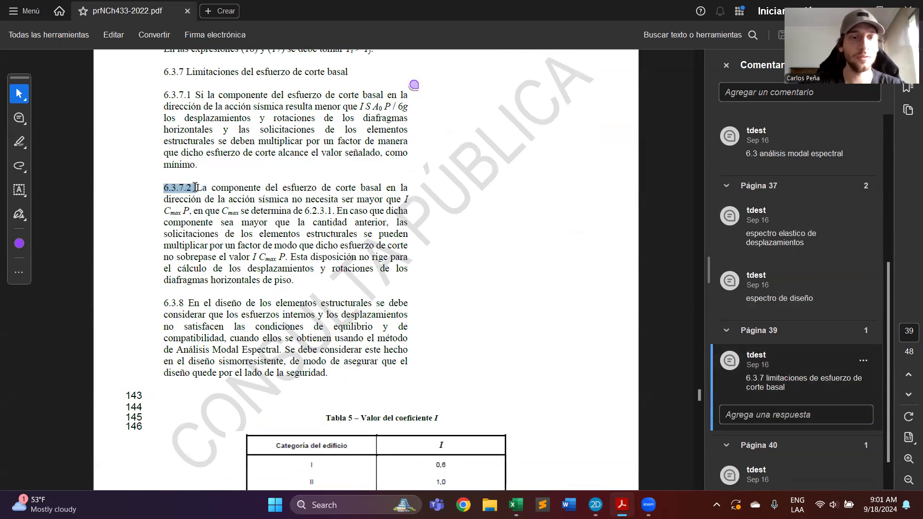
{"action": "left_click", "coordinate": [312, 257]}
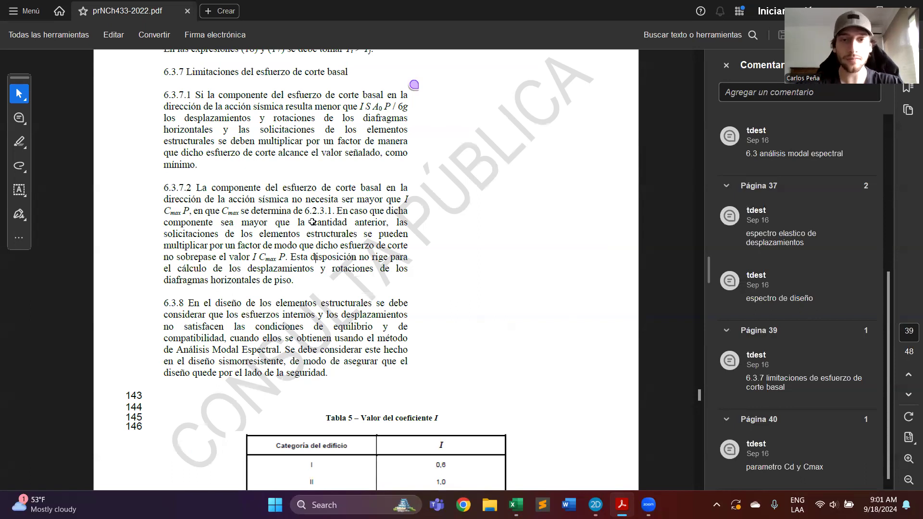
Switch to the NCh433 Excel workbook and inspect the base shear Q formula in L14
{"action": "key", "text": "alt+Tab"}
{"action": "left_click", "coordinate": [567, 134]}
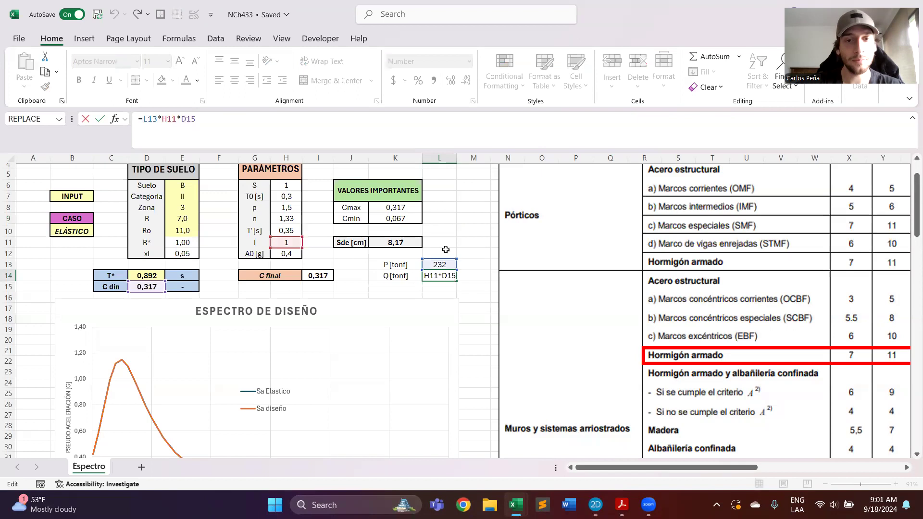
{"action": "left_click", "coordinate": [472, 265]}
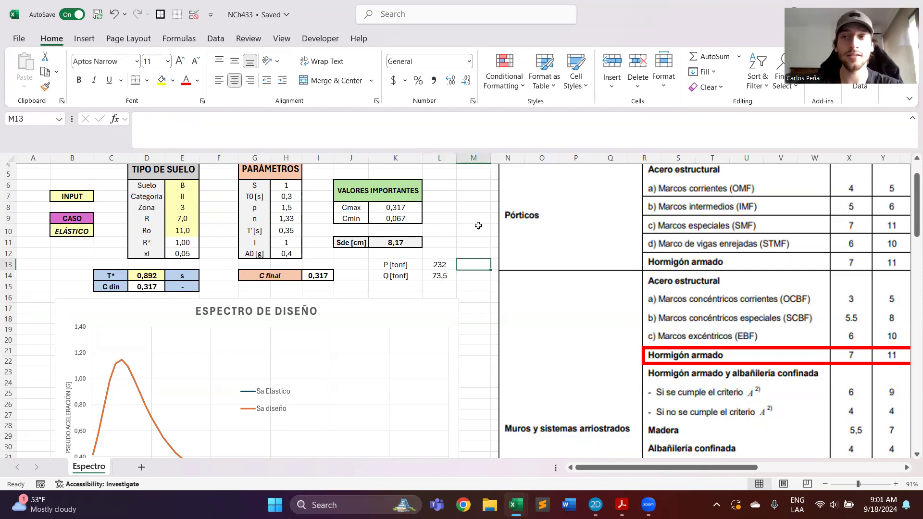
Review the Sx member axial forces in RISA-2D and read the Problema 01 statement in the Ayud 07 workbook
{"action": "key", "text": "alt+Tab"}
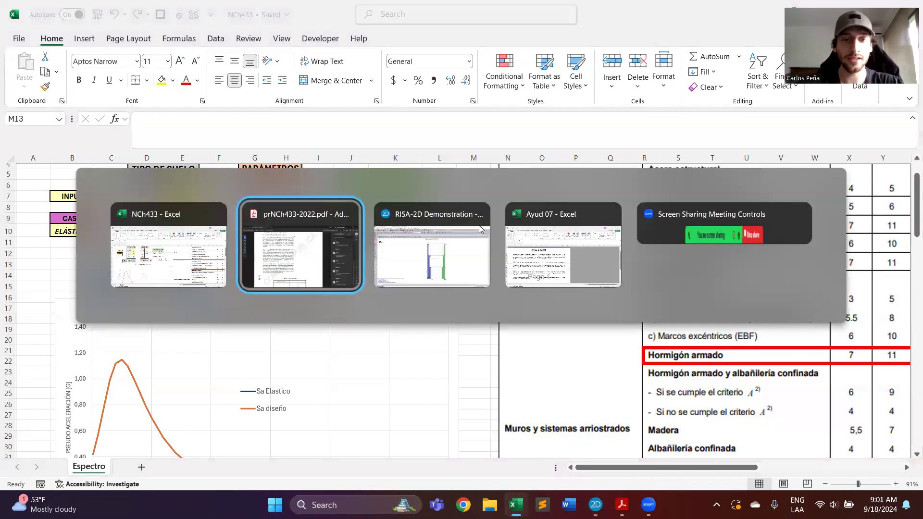
{"action": "left_click", "coordinate": [479, 229]}
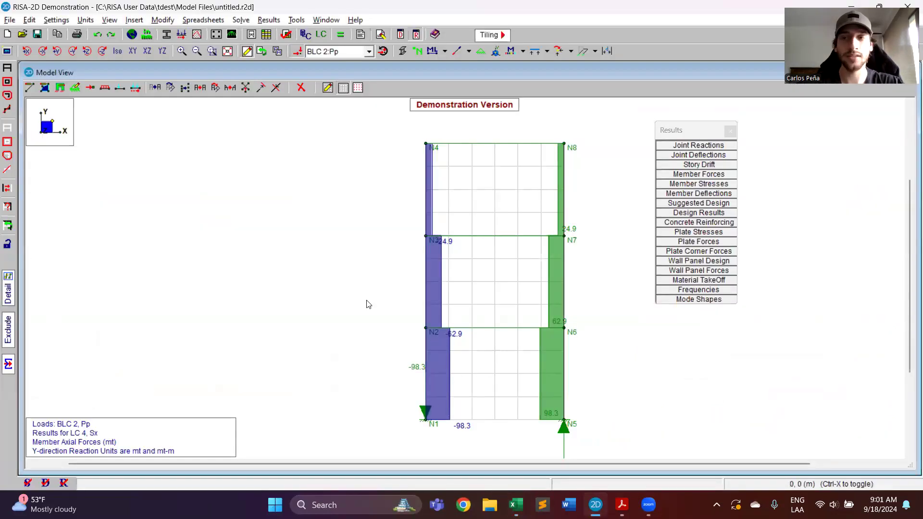
{"action": "key", "text": "alt+Tab"}
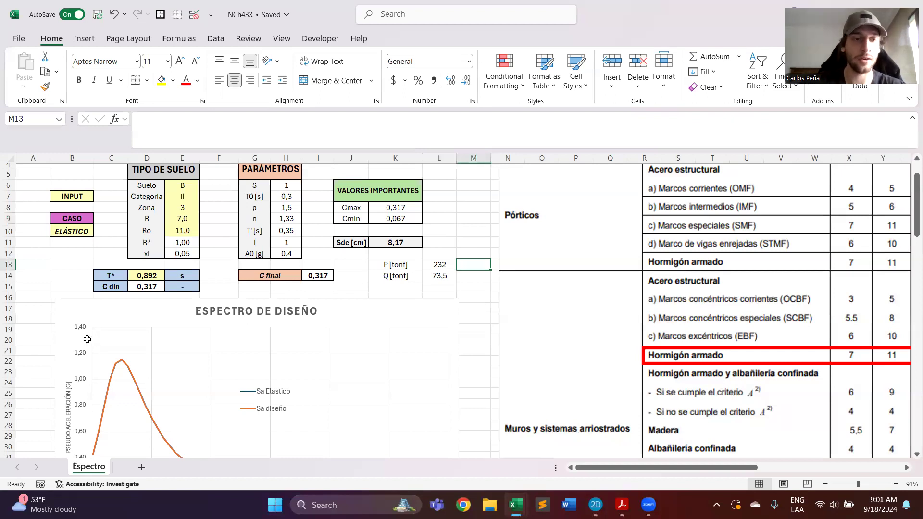
{"action": "key", "text": "alt+Tab"}
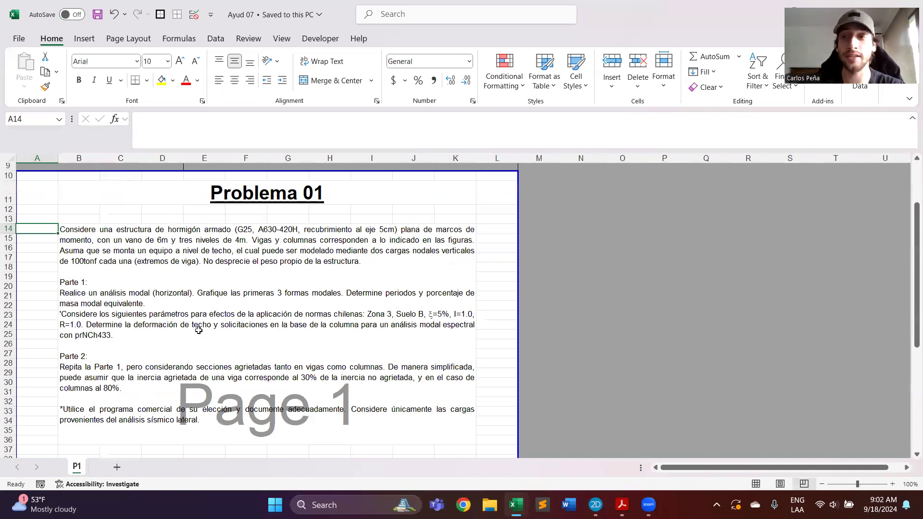
Return to the NCh433 workbook and examine the Sde(Tn) formula and the Cd* parameter values in Tabla 9
{"action": "key", "text": "alt+Tab"}
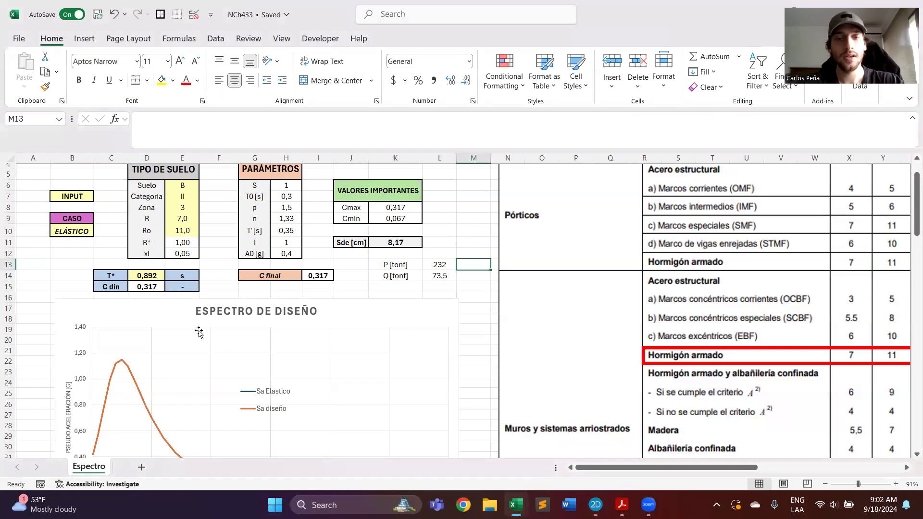
{"action": "scroll", "coordinate": [598, 310], "scroll_direction": "right", "scroll_amount": 5}
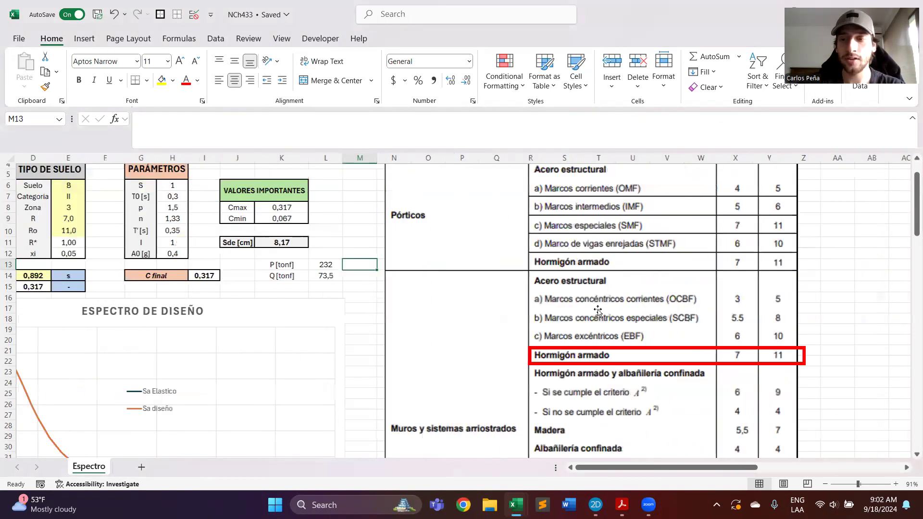
{"action": "scroll", "coordinate": [597, 310], "scroll_direction": "right", "scroll_amount": 4}
{"action": "scroll", "coordinate": [597, 310], "scroll_direction": "down", "scroll_amount": 3}
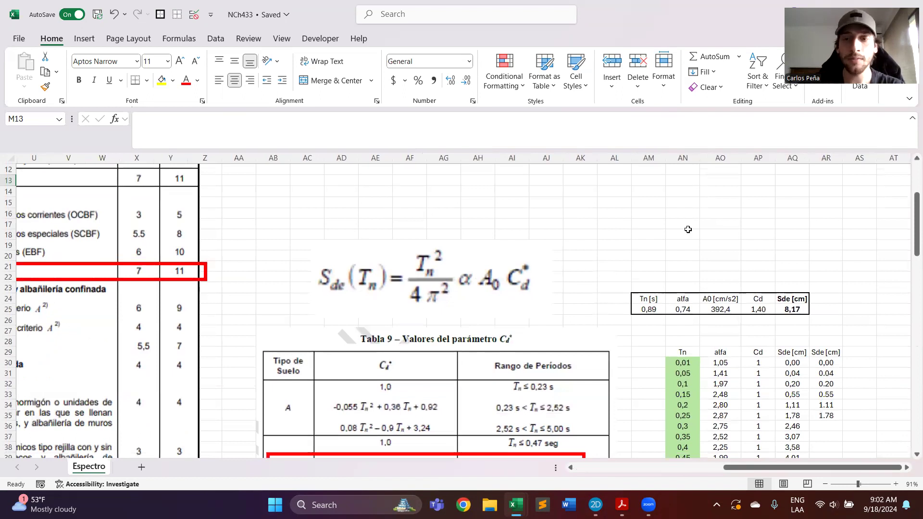
{"action": "scroll", "coordinate": [688, 230], "scroll_direction": "down", "scroll_amount": 3}
{"action": "scroll", "coordinate": [688, 230], "scroll_direction": "up", "scroll_amount": 1}
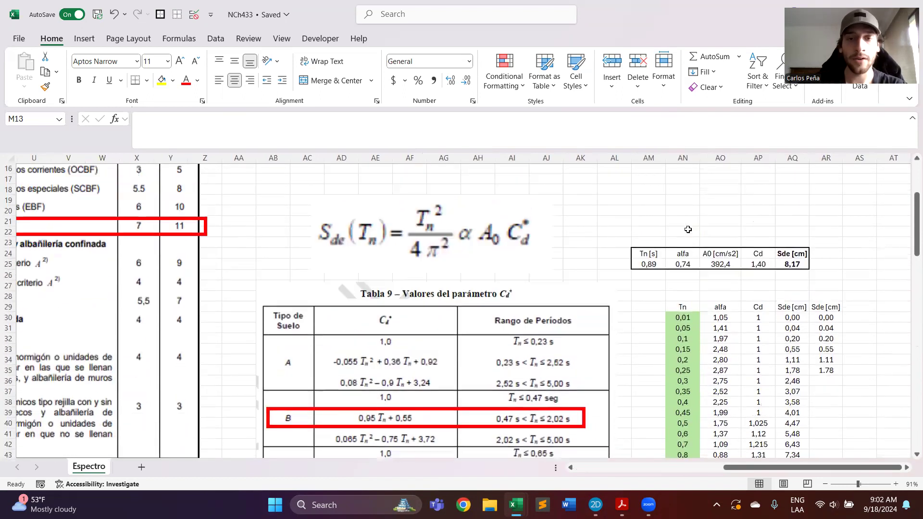
{"action": "scroll", "coordinate": [380, 321], "scroll_direction": "down", "scroll_amount": 4}
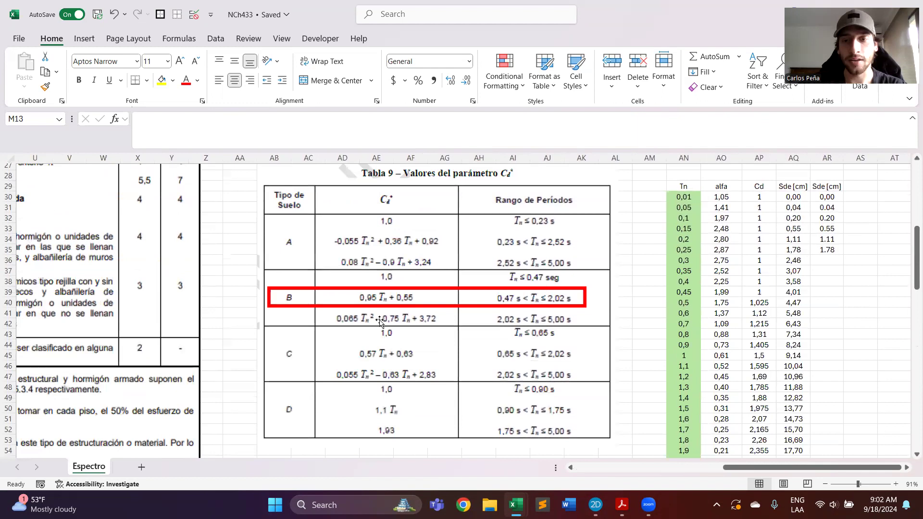
{"action": "scroll", "coordinate": [584, 263], "scroll_direction": "up", "scroll_amount": 3}
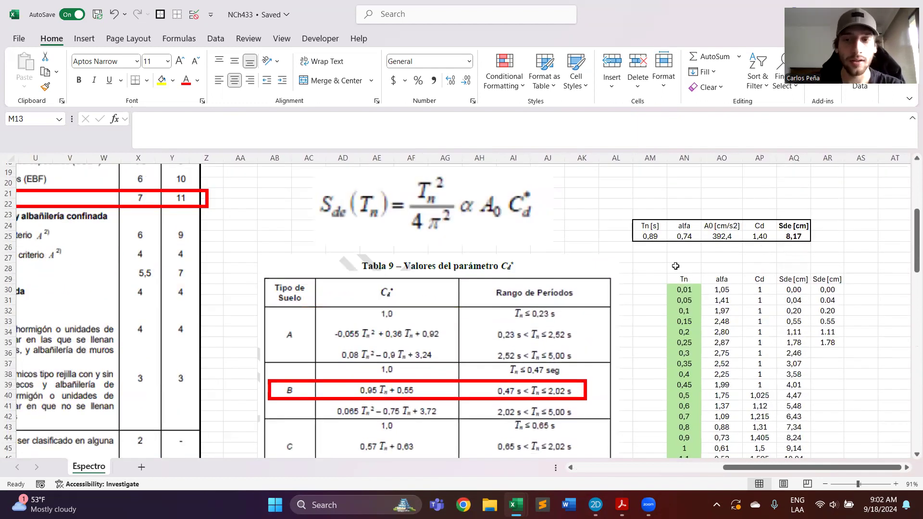
Examine the Tn, alfa and Cd columns of the displacement spectrum table against the soil B rows of Tabla 9
{"action": "scroll", "coordinate": [634, 303], "scroll_direction": "left", "scroll_amount": 3}
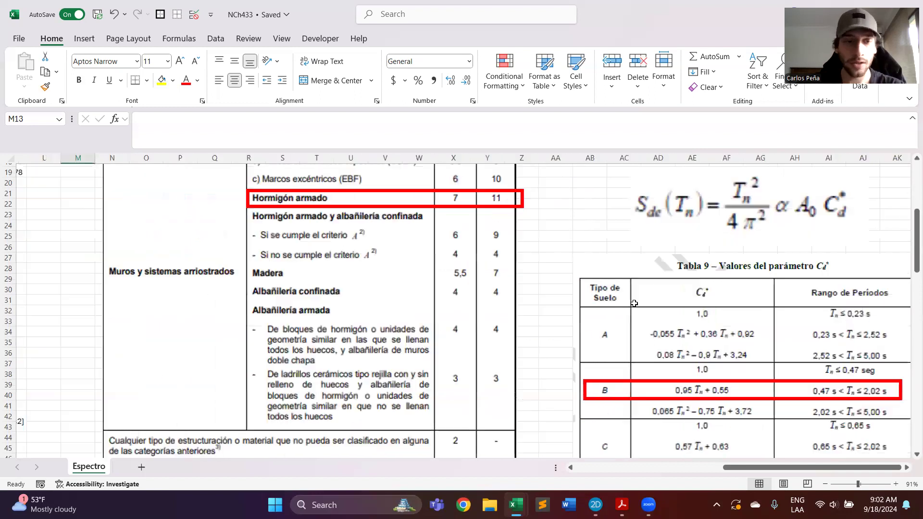
{"action": "scroll", "coordinate": [634, 303], "scroll_direction": "left", "scroll_amount": 5}
{"action": "scroll", "coordinate": [635, 303], "scroll_direction": "right", "scroll_amount": 5}
{"action": "scroll", "coordinate": [634, 305], "scroll_direction": "down", "scroll_amount": 1}
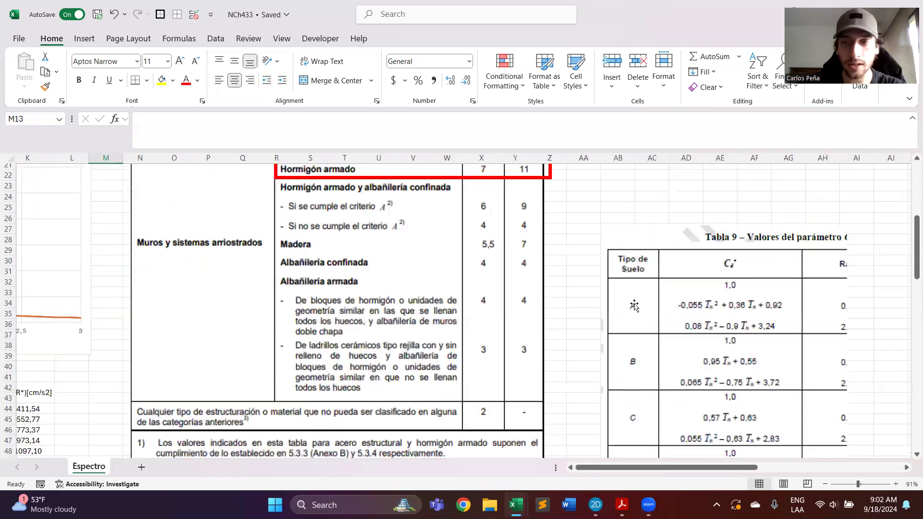
{"action": "scroll", "coordinate": [634, 305], "scroll_direction": "right", "scroll_amount": 5}
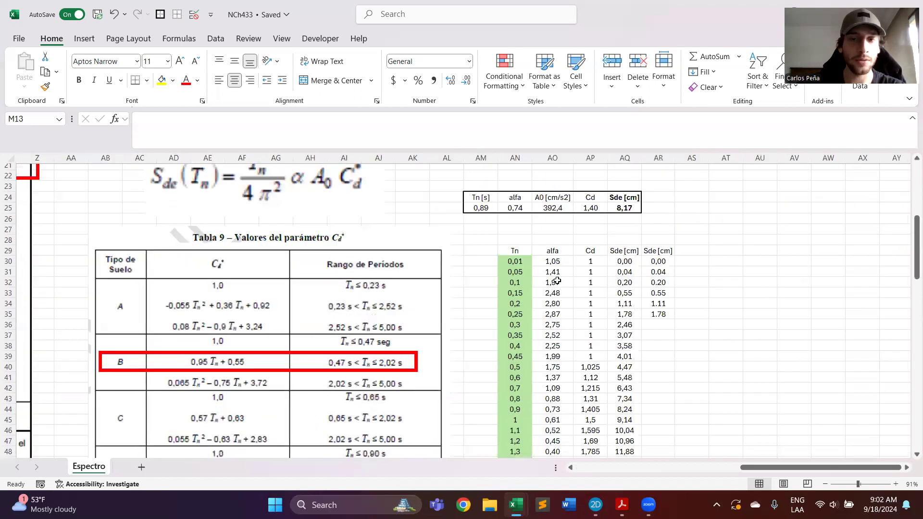
{"action": "scroll", "coordinate": [580, 313], "scroll_direction": "down", "scroll_amount": 2}
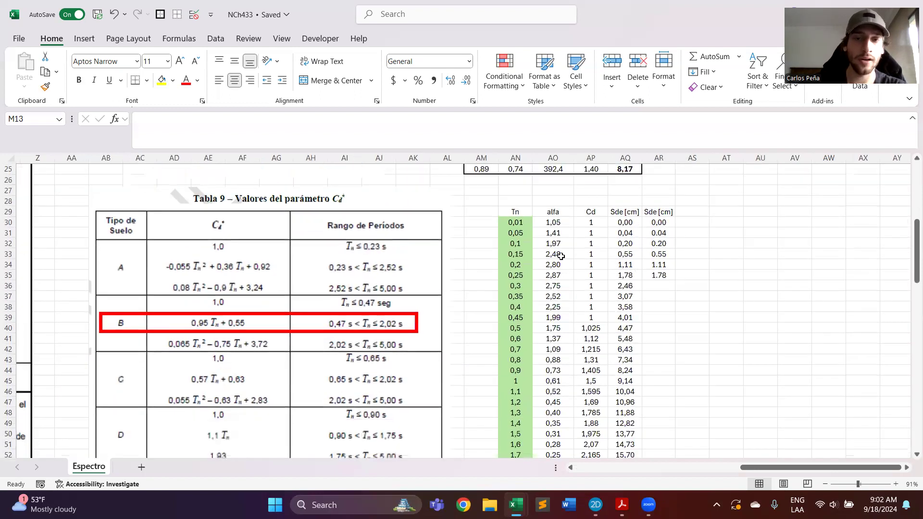
{"action": "left_click", "coordinate": [511, 210]}
{"action": "key", "text": "Right"}
{"action": "key", "text": "Right"}
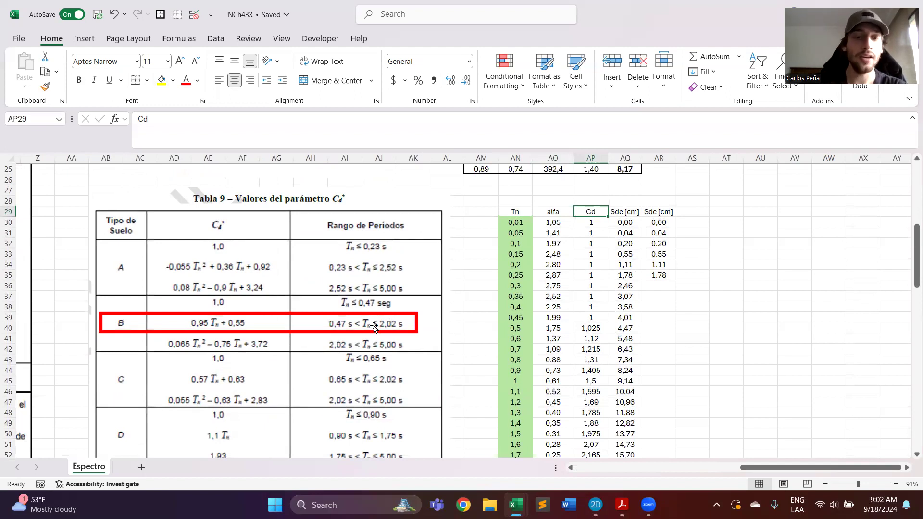
Extend the red highlight box in Tabla 9 upward to include soil B's 1,0 row for Tn ≤ 0,47 seg
{"action": "left_click", "coordinate": [395, 313]}
{"action": "left_click_drag", "start_coordinate": [259, 313], "coordinate": [259, 294]}
{"action": "left_click", "coordinate": [469, 252]}
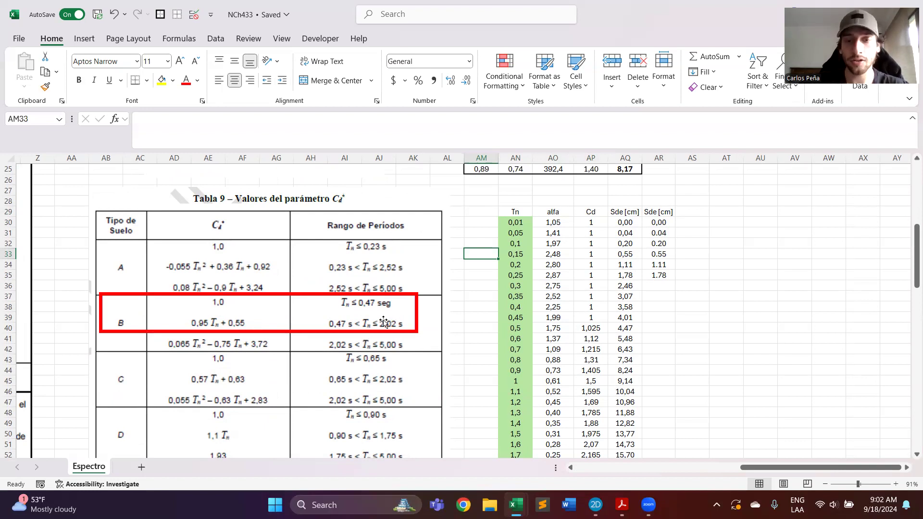
Inspect the Tn increment formulas in AN44 and AN55 and the extent of the displacement spectrum table
{"action": "left_click", "coordinate": [530, 369]}
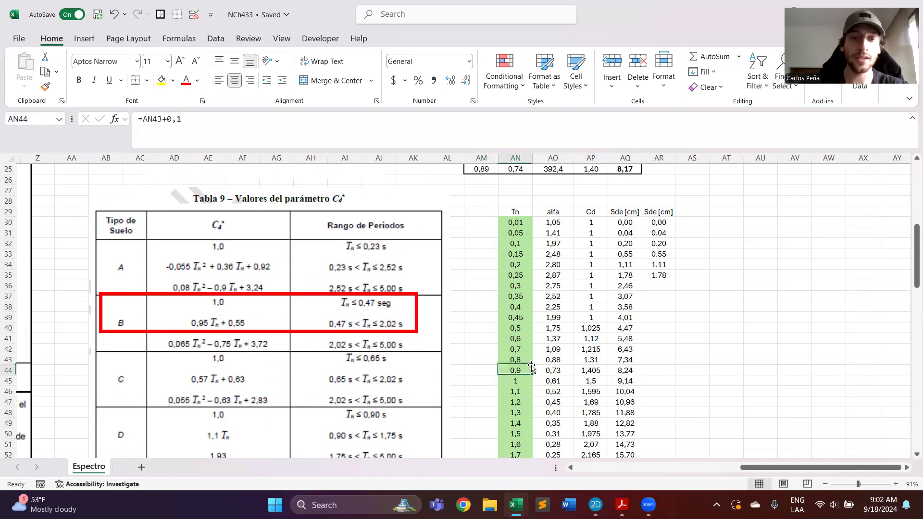
{"action": "scroll", "coordinate": [531, 368], "scroll_direction": "down", "scroll_amount": 5}
{"action": "scroll", "coordinate": [583, 335], "scroll_direction": "up", "scroll_amount": 4}
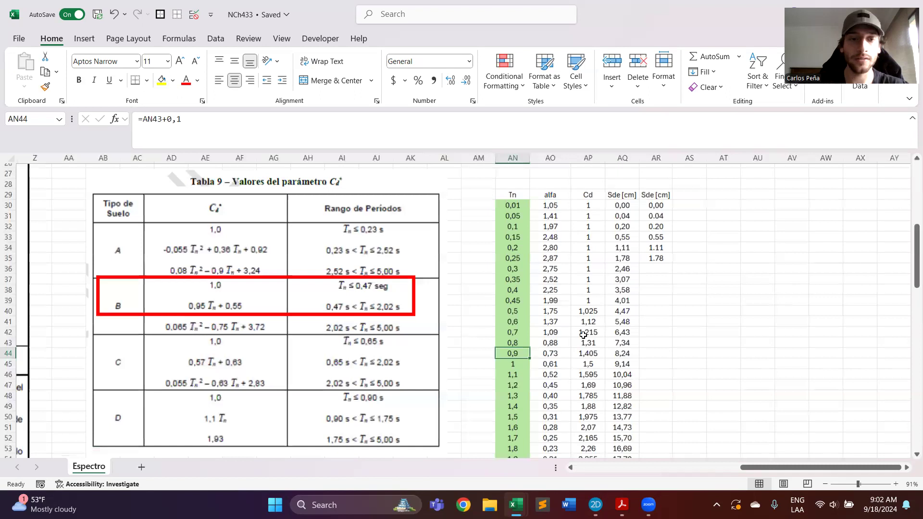
{"action": "scroll", "coordinate": [583, 335], "scroll_direction": "down", "scroll_amount": 2}
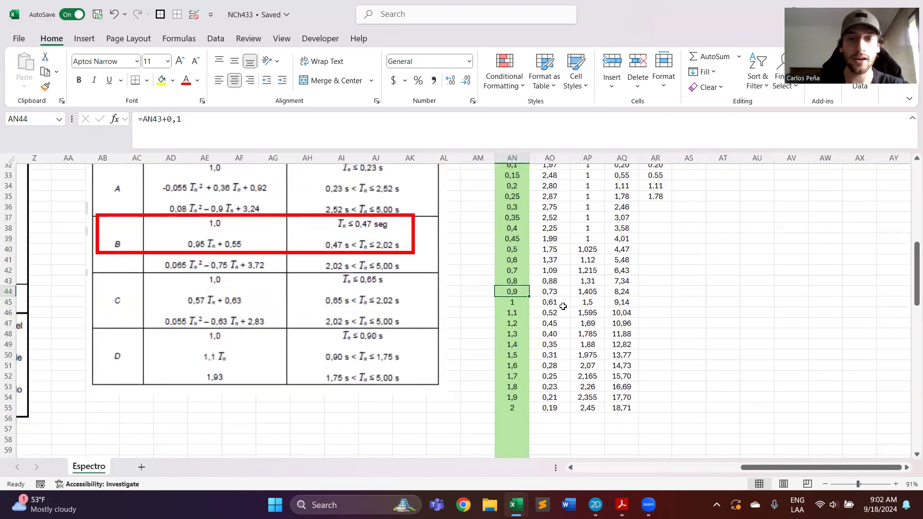
{"action": "left_click", "coordinate": [509, 408]}
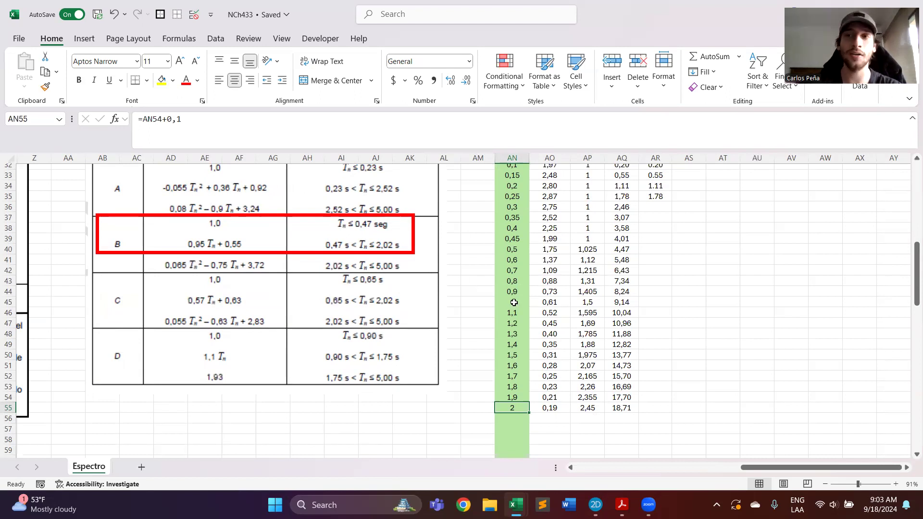
{"action": "scroll", "coordinate": [514, 302], "scroll_direction": "up", "scroll_amount": 3}
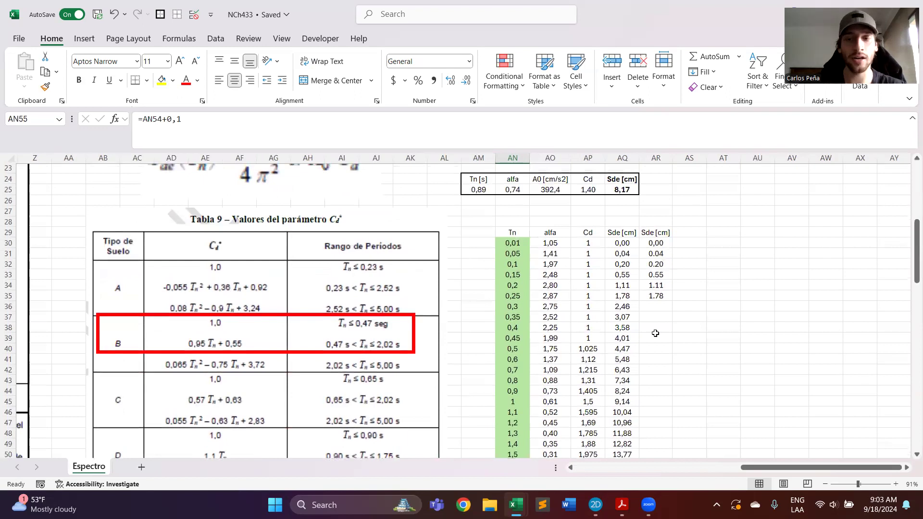
Compare the partly filled Sde column AR with the calculated Sde values in column AQ
{"action": "left_click", "coordinate": [664, 243]}
{"action": "left_click", "coordinate": [671, 338]}
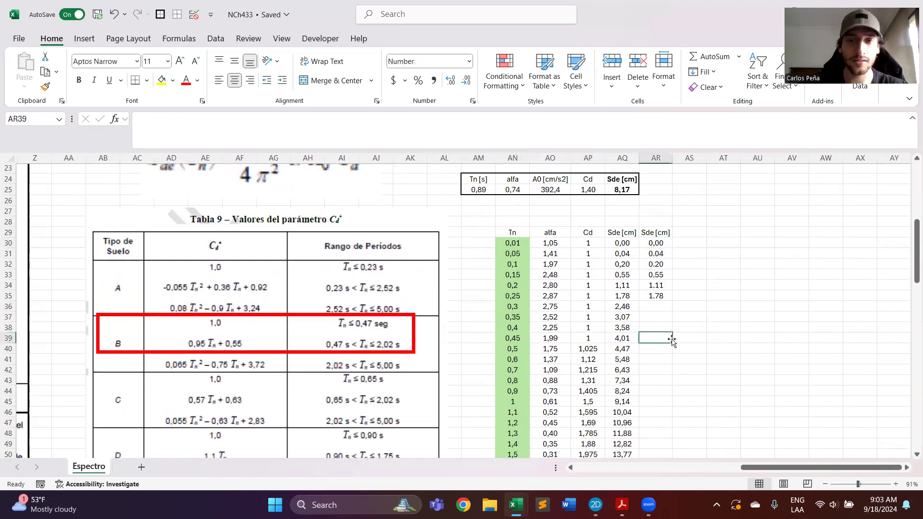
{"action": "scroll", "coordinate": [419, 300], "scroll_direction": "up", "scroll_amount": 2}
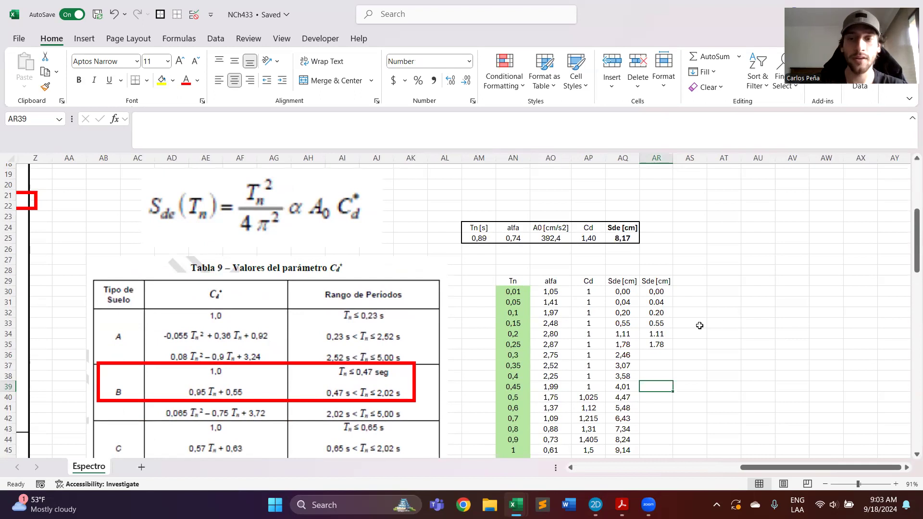
{"action": "scroll", "coordinate": [624, 330], "scroll_direction": "down", "scroll_amount": 2}
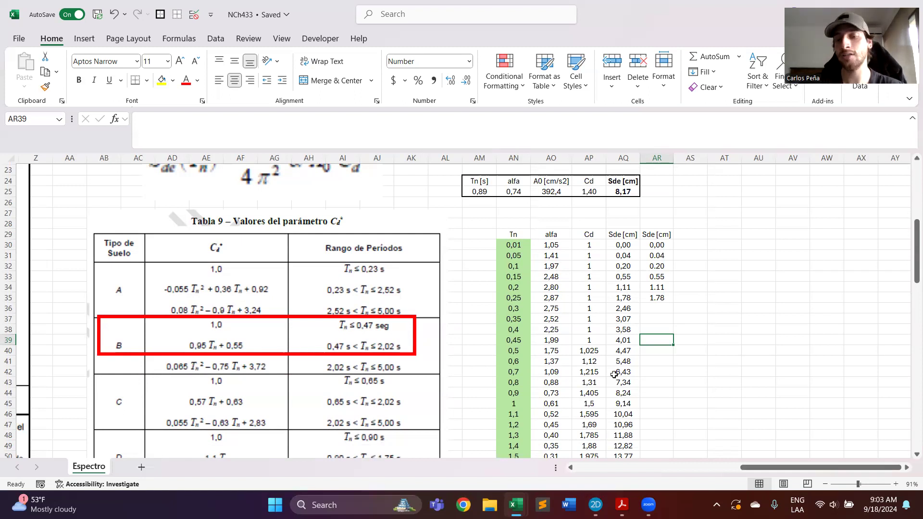
{"action": "scroll", "coordinate": [615, 375], "scroll_direction": "down", "scroll_amount": 3}
{"action": "scroll", "coordinate": [615, 375], "scroll_direction": "up", "scroll_amount": 3}
Enter 2.46 in AR36 of the second Sde column, using a decimal point
{"action": "left_click", "coordinate": [666, 232]}
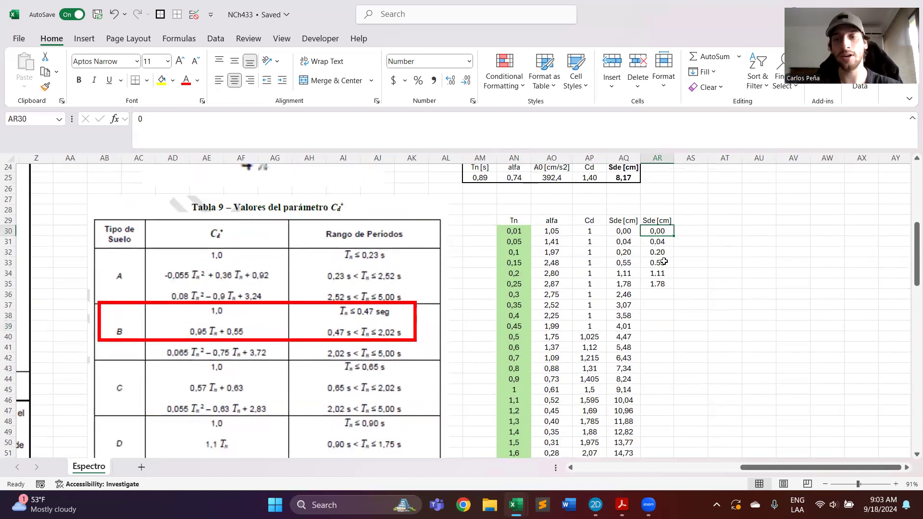
{"action": "key", "text": "Down"}
{"action": "key", "text": "Down"}
{"action": "key", "text": "Down"}
{"action": "key", "text": "Down"}
{"action": "key", "text": "Down"}
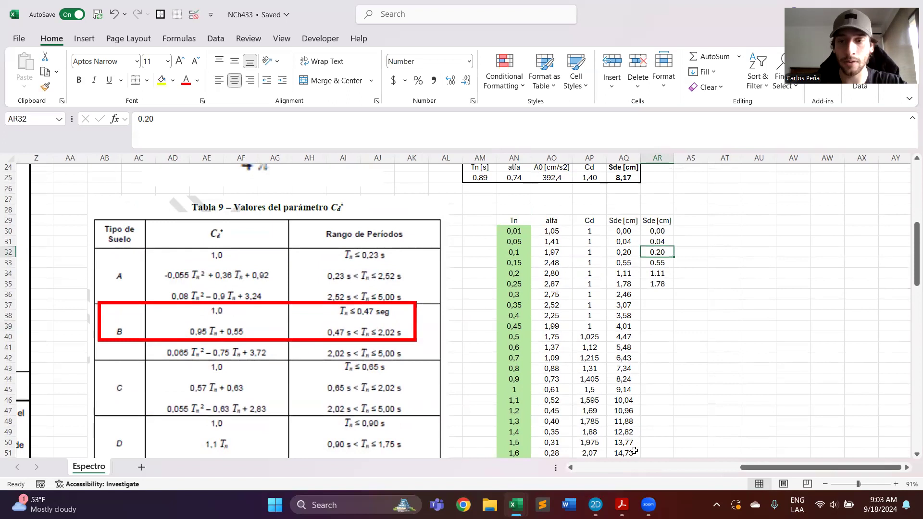
{"action": "key", "text": "Down"}
{"action": "type", "text": "2.46"}
{"action": "key", "text": "Return"}
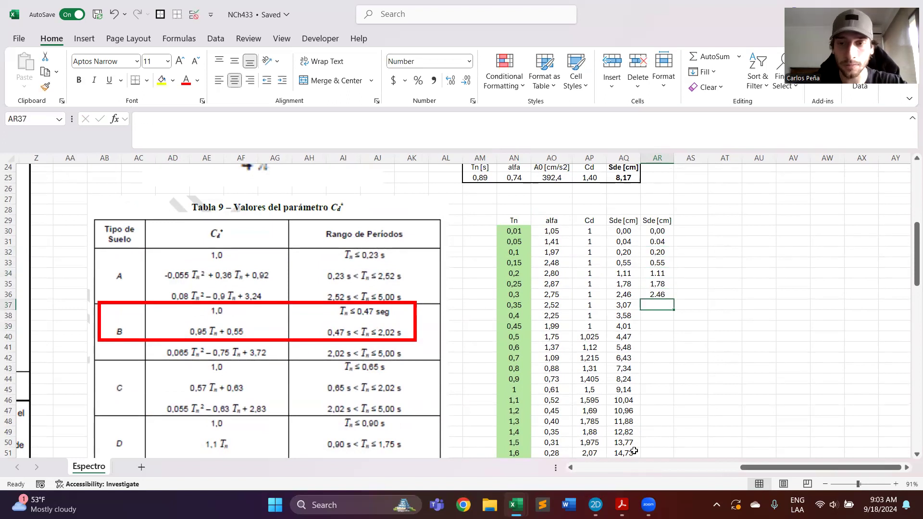
Enter 3.07, 3.58 and 4.01 in AR37 to AR39 of the second Sde column
{"action": "type", "text": "3.07"}
{"action": "key", "text": "Return"}
{"action": "type", "text": "3.58"}
{"action": "key", "text": "Return"}
{"action": "key", "text": "ctrl+z"}
{"action": "type", "text": "3.58"}
{"action": "key", "text": "Return"}
{"action": "type", "text": "4.01"}
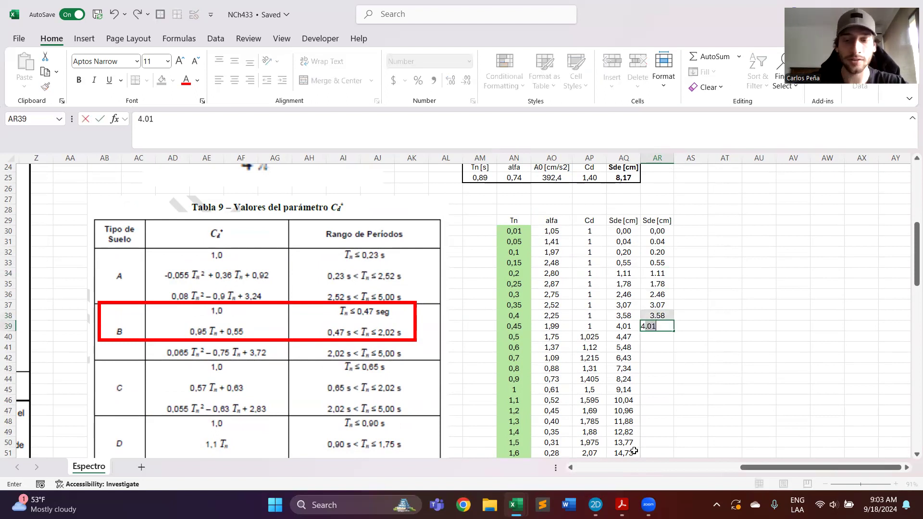
{"action": "key", "text": "Return"}
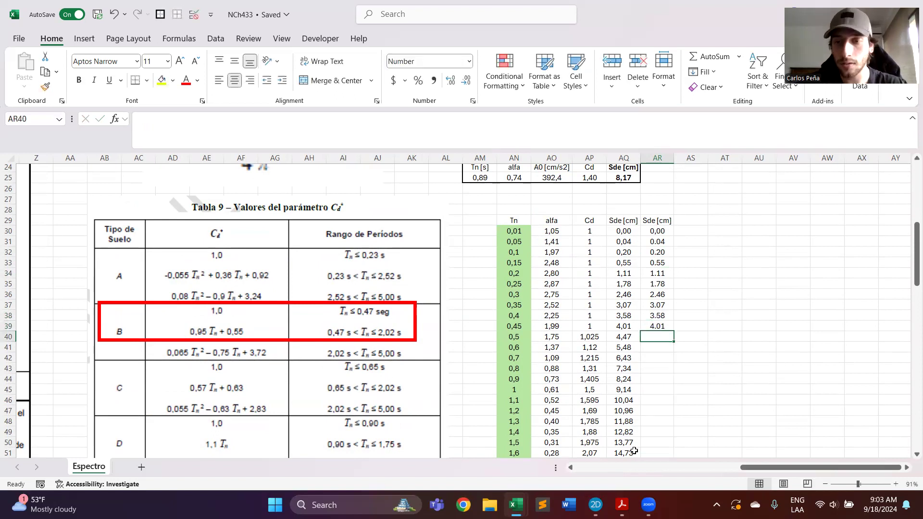
Enter 4.47 in AR40 and 5.48 in AR41, accepting the flash-filled Sde values with decimal points down to AR55
{"action": "left_click", "coordinate": [669, 327]}
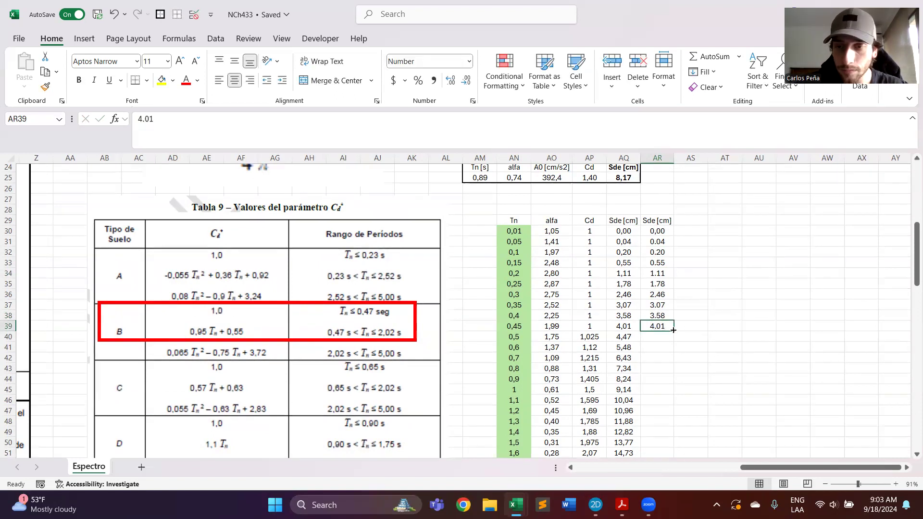
{"action": "left_click", "coordinate": [667, 337]}
{"action": "type", "text": "4.47"}
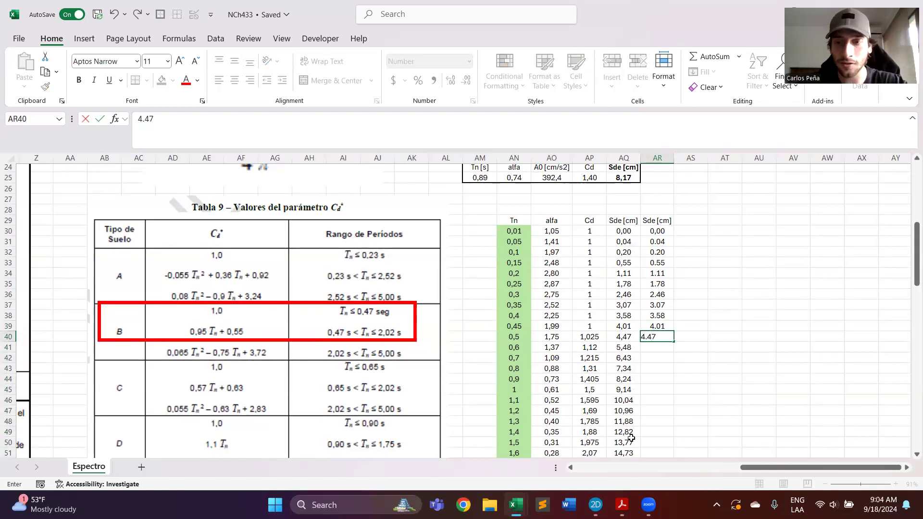
{"action": "key", "text": "Return"}
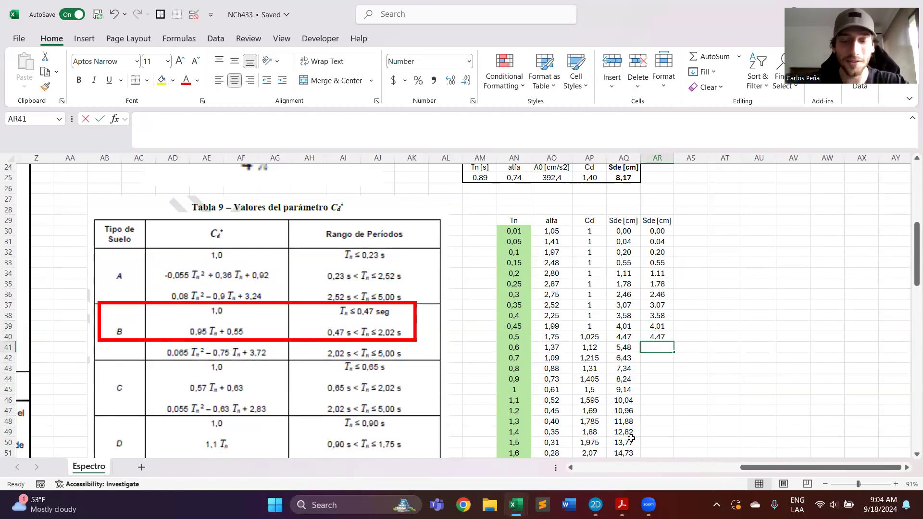
{"action": "type", "text": "5.48"}
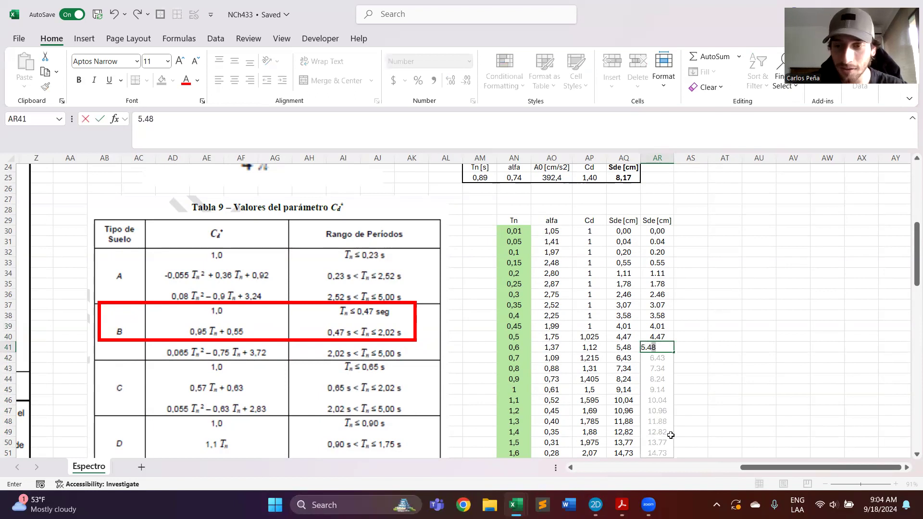
{"action": "scroll", "coordinate": [670, 435], "scroll_direction": "down", "scroll_amount": 4}
{"action": "key", "text": "Return"}
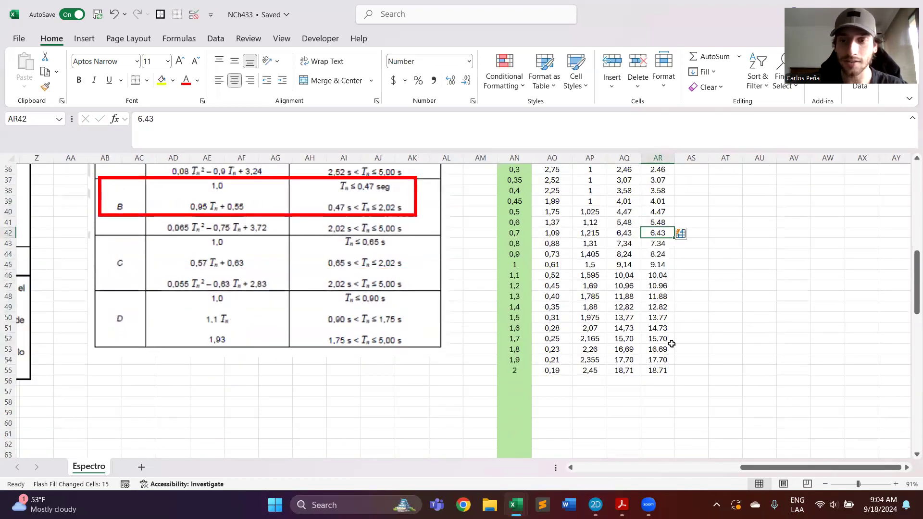
{"action": "left_click", "coordinate": [733, 315]}
Replace the first value of the second Sde column, AR30, with 0.0
{"action": "scroll", "coordinate": [734, 314], "scroll_direction": "up", "scroll_amount": 3}
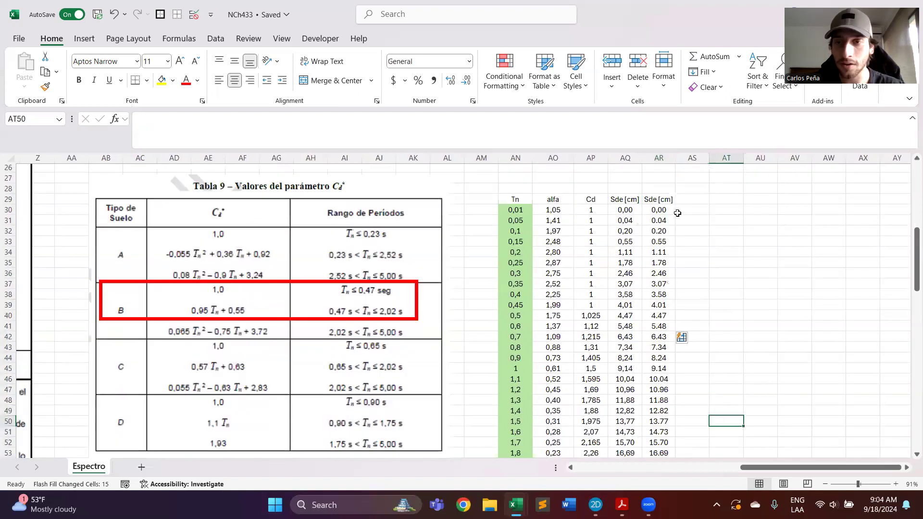
{"action": "left_click", "coordinate": [663, 210]}
{"action": "type", "text": "0"}
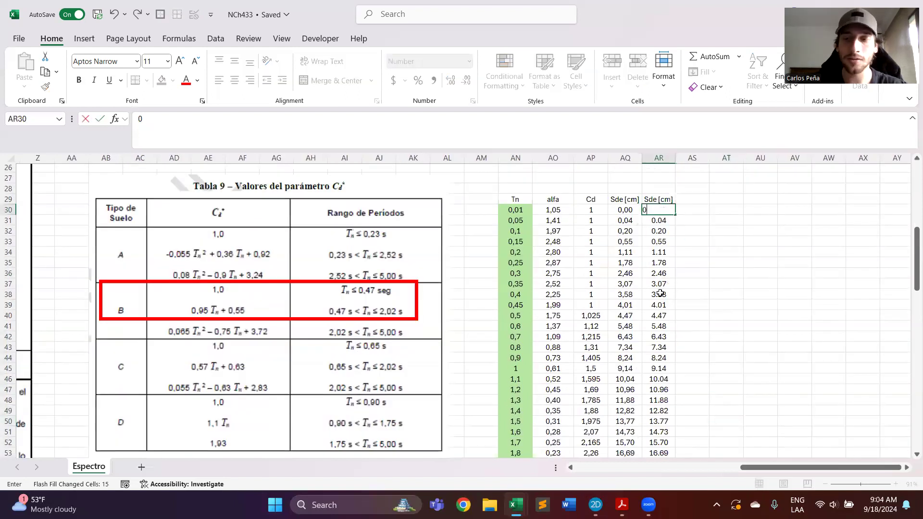
{"action": "key", "text": "Return"}
{"action": "left_click", "coordinate": [652, 209]}
{"action": "type", "text": "0.0"}
{"action": "key", "text": "Tab"}
{"action": "left_click", "coordinate": [690, 295]}
{"action": "scroll", "coordinate": [687, 294], "scroll_direction": "down", "scroll_amount": 2}
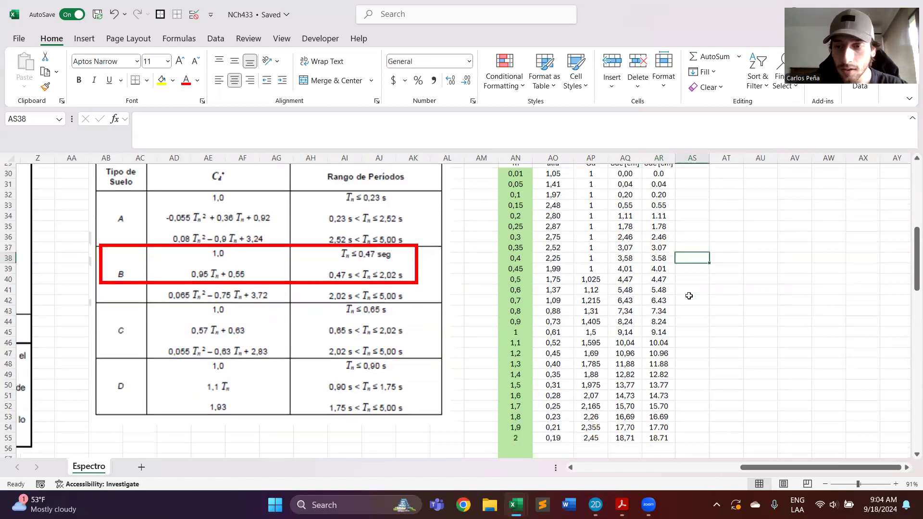
{"action": "scroll", "coordinate": [687, 295], "scroll_direction": "up", "scroll_amount": 1}
{"action": "left_click_drag", "start_coordinate": [659, 189], "coordinate": [666, 435]}
{"action": "left_click_drag", "start_coordinate": [667, 400], "coordinate": [665, 411]}
{"action": "key", "text": "ctrl+c"}
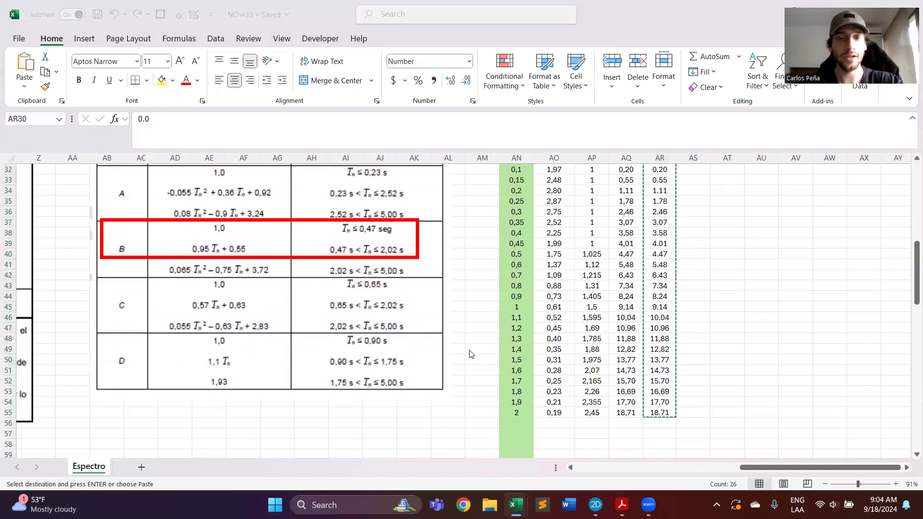
{"action": "key", "text": "alt+Tab"}
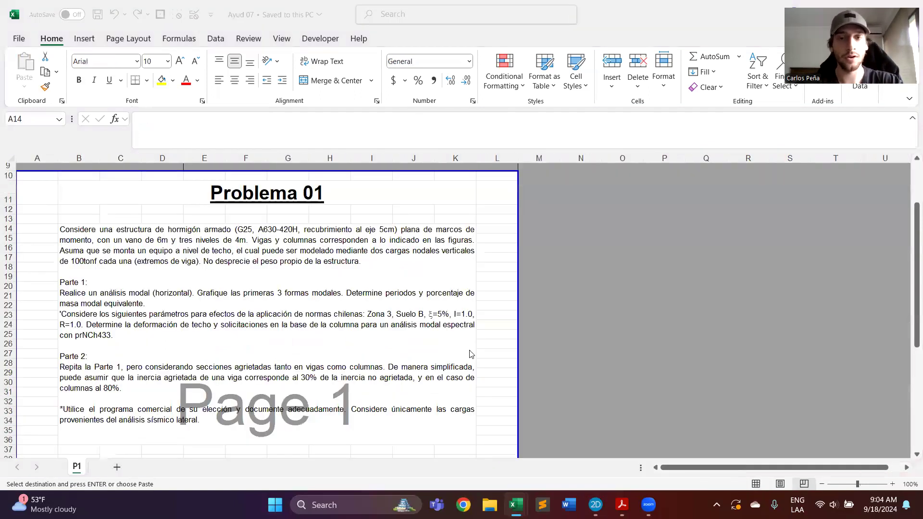
{"action": "key", "text": "alt+Tab"}
{"action": "key", "text": "alt"}
{"action": "left_click", "coordinate": [711, 301]}
{"action": "scroll", "coordinate": [711, 301], "scroll_direction": "up", "scroll_amount": 3}
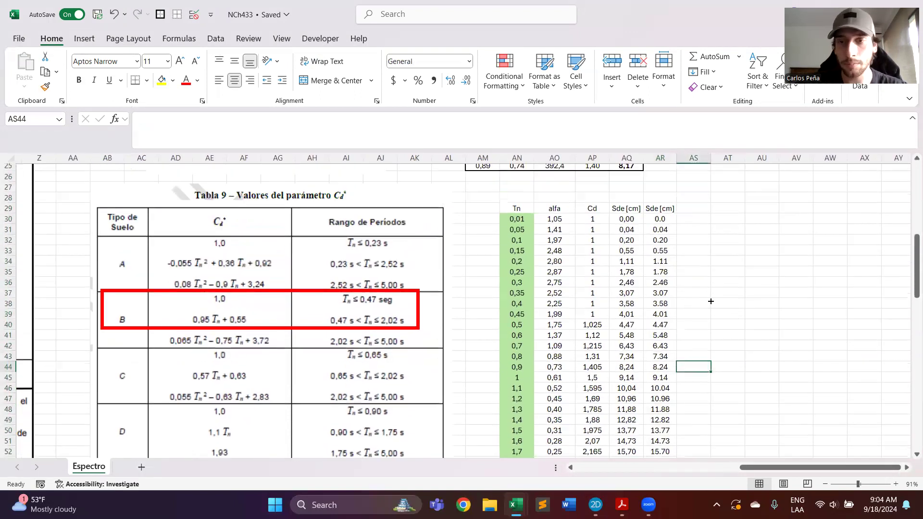
Try to plot the decimal-point Sde values in AR30:AR55 against Tn in AN30:AN55 as a scatter chart
{"action": "left_click_drag", "start_coordinate": [656, 219], "coordinate": [661, 443]}
{"action": "left_click_drag", "start_coordinate": [521, 180], "coordinate": [531, 441], "text": "ctrl"}
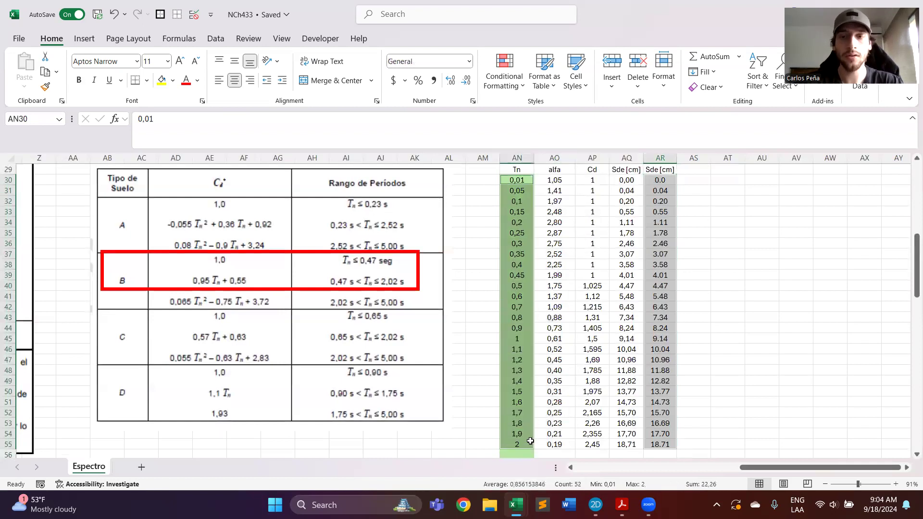
{"action": "left_click", "coordinate": [84, 39]}
{"action": "left_click", "coordinate": [390, 86]}
{"action": "left_click", "coordinate": [402, 165]}
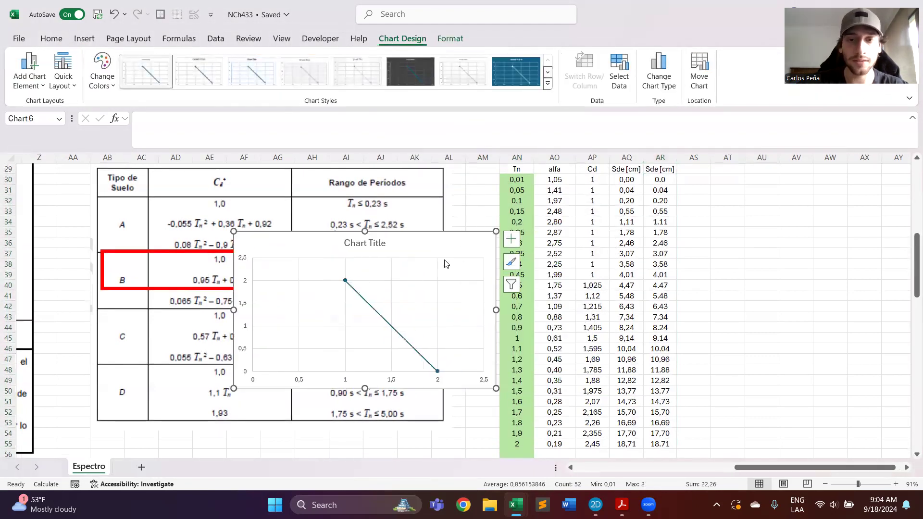
Try to narrow the chart series' X range to the Tn column AN30:AN55, and delete the chart
{"action": "left_click", "coordinate": [362, 300]}
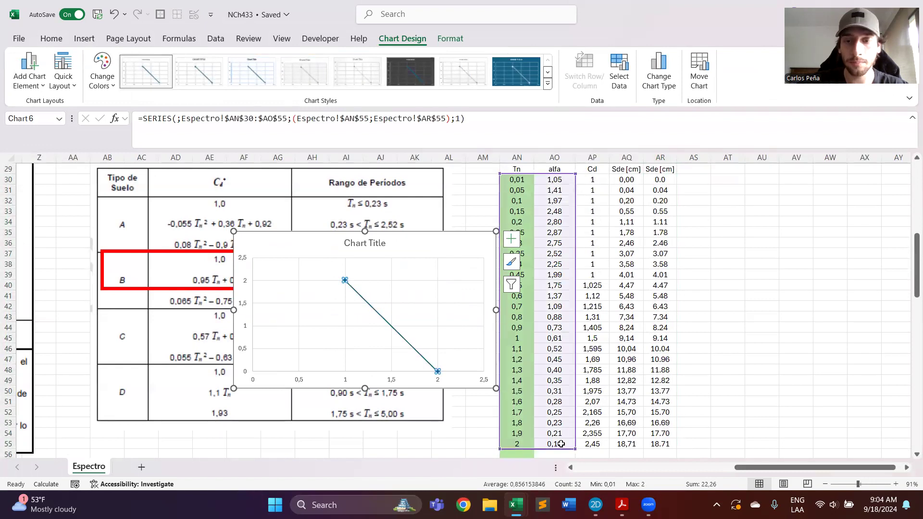
{"action": "left_click_drag", "start_coordinate": [576, 449], "coordinate": [534, 449]}
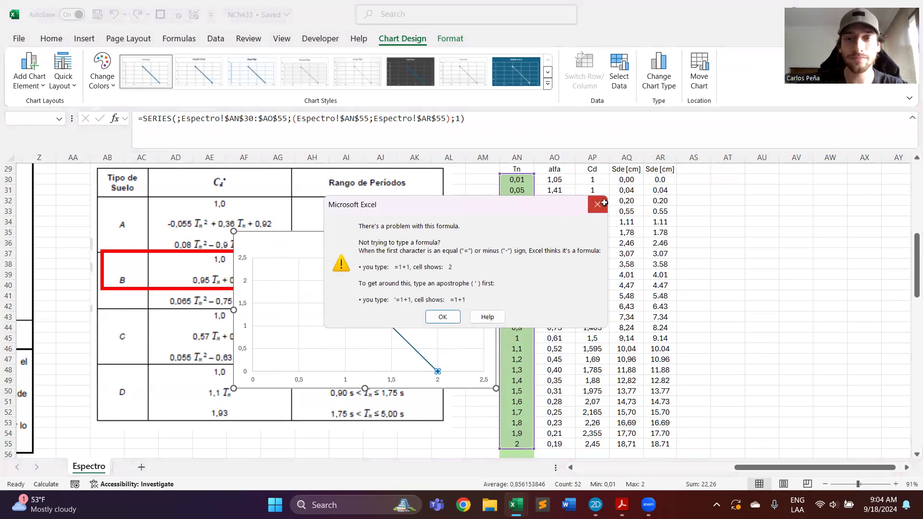
{"action": "left_click", "coordinate": [597, 204]}
{"action": "left_click", "coordinate": [489, 241]}
{"action": "key", "text": "Delete"}
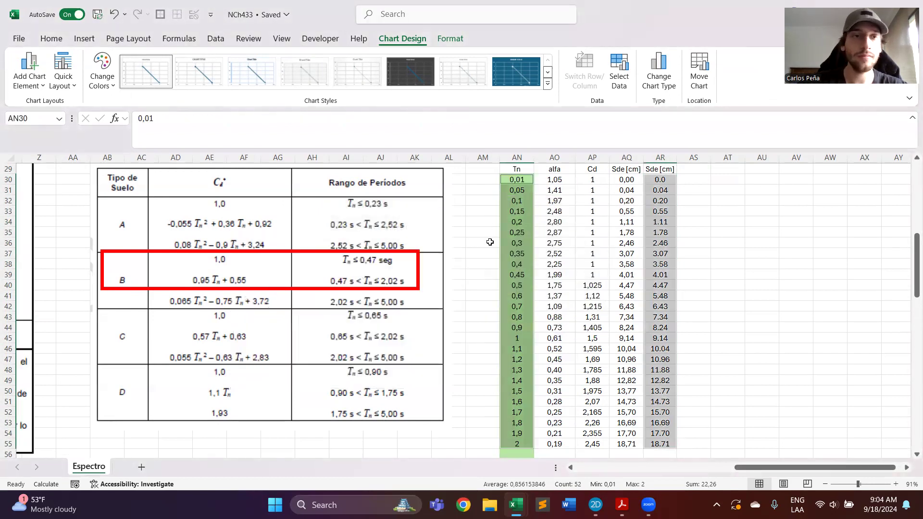
Insert a scatter chart with lines and markers of Sde in AQ30:AQ55 against Tn in AN30:AN55, and place it beside the table
{"action": "left_click", "coordinate": [729, 200]}
{"action": "left_click", "coordinate": [626, 182]}
{"action": "left_click_drag", "start_coordinate": [627, 195], "coordinate": [649, 450]}
{"action": "left_click_drag", "start_coordinate": [527, 181], "coordinate": [517, 444], "text": "ctrl"}
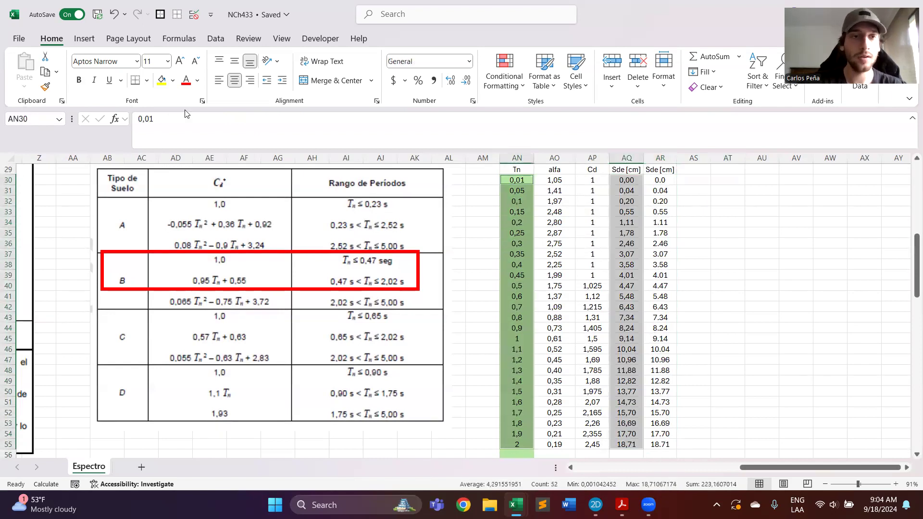
{"action": "left_click", "coordinate": [82, 39]}
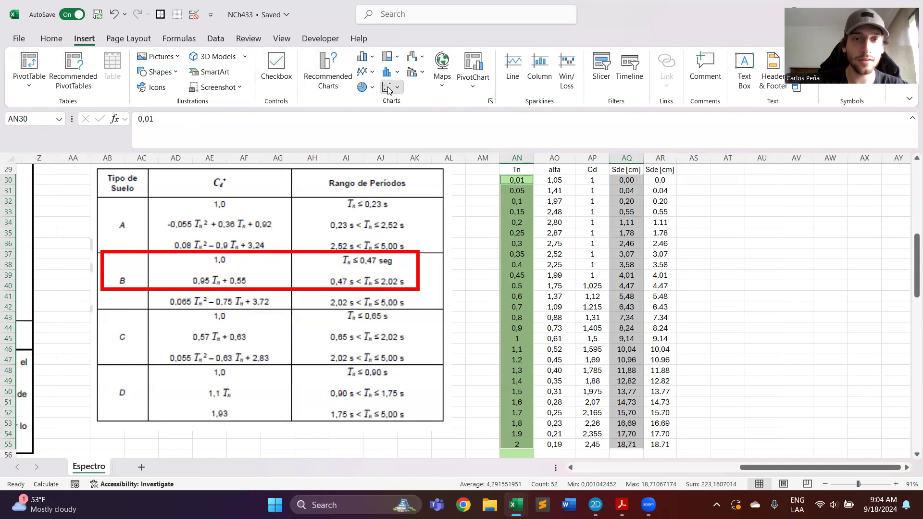
{"action": "left_click", "coordinate": [389, 86]}
{"action": "left_click", "coordinate": [402, 164]}
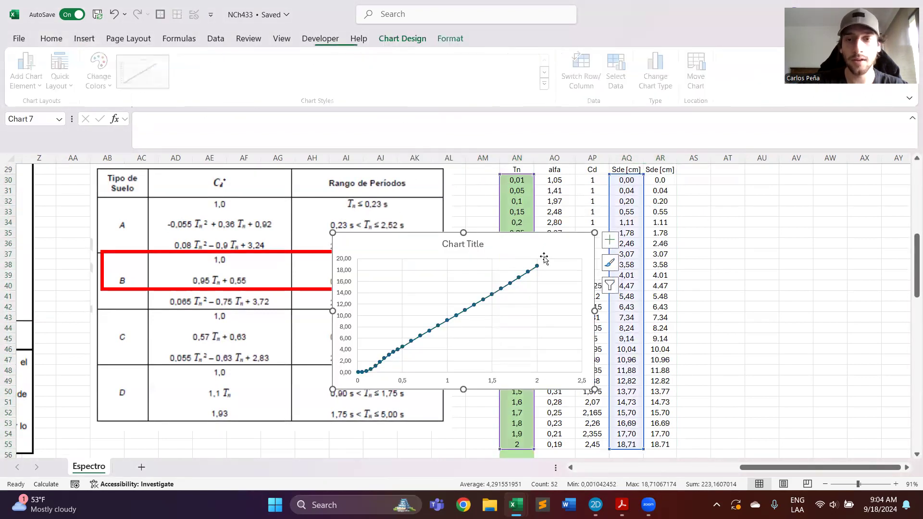
{"action": "left_click_drag", "start_coordinate": [547, 249], "coordinate": [884, 234]}
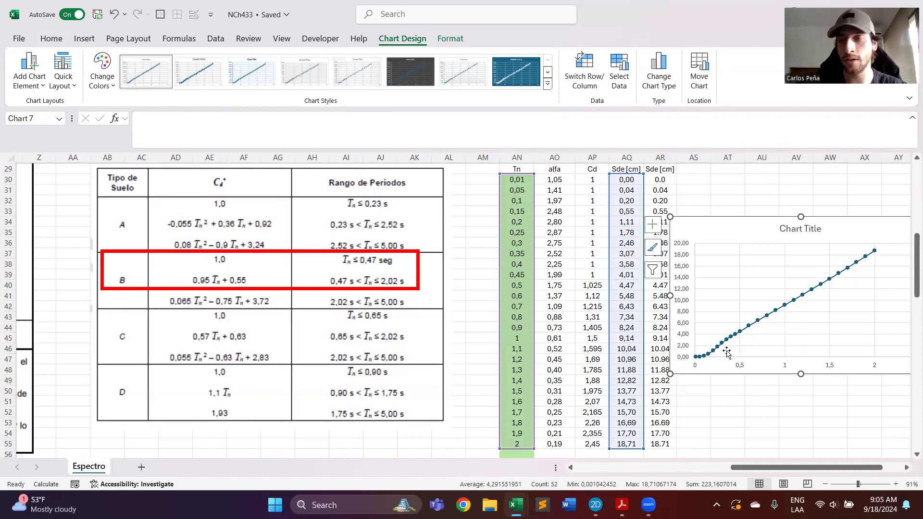
Nudge the red rectangle marking the soil type B rows of Tabla 9 slightly
{"action": "left_click_drag", "start_coordinate": [592, 180], "coordinate": [594, 272]}
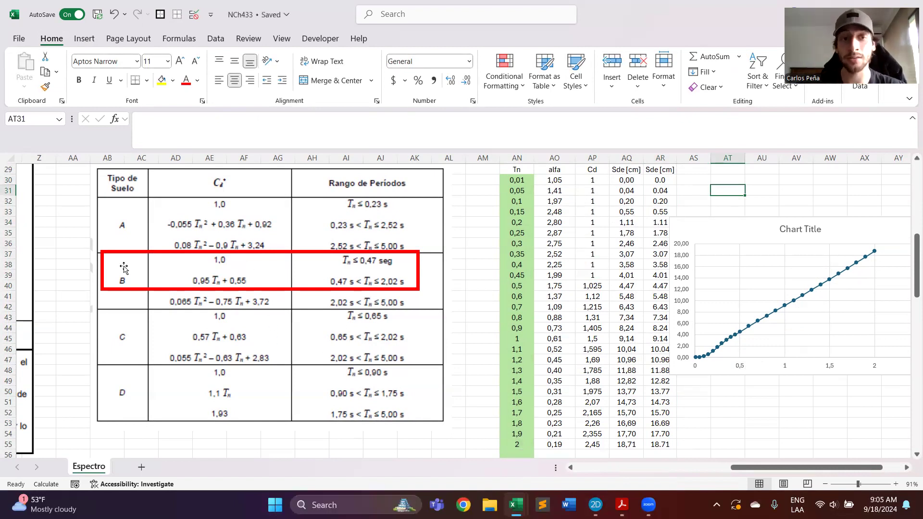
{"action": "left_click", "coordinate": [269, 251]}
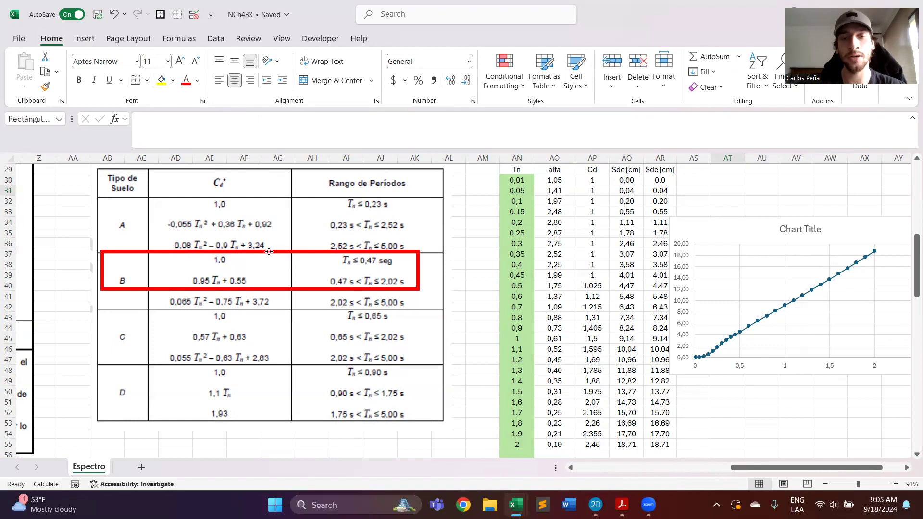
{"action": "mouse_move", "coordinate": [269, 251]}
{"action": "left_mouse_down"}
{"action": "mouse_move", "coordinate": [269, 194]}
{"action": "mouse_move", "coordinate": [269, 267]}
{"action": "left_mouse_up"}
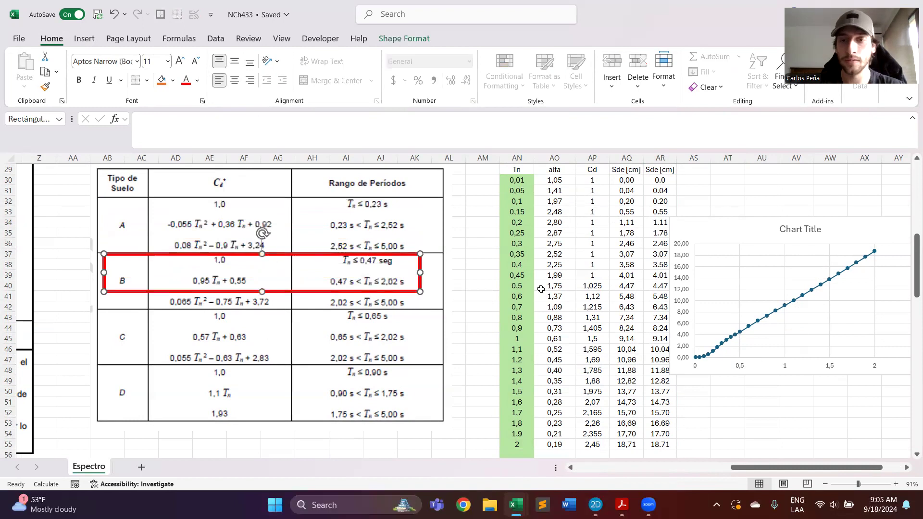
{"action": "left_click", "coordinate": [485, 277]}
Move the displacement spectrum chart farther away from the second Sde column
{"action": "scroll", "coordinate": [537, 294], "scroll_direction": "right", "scroll_amount": 2}
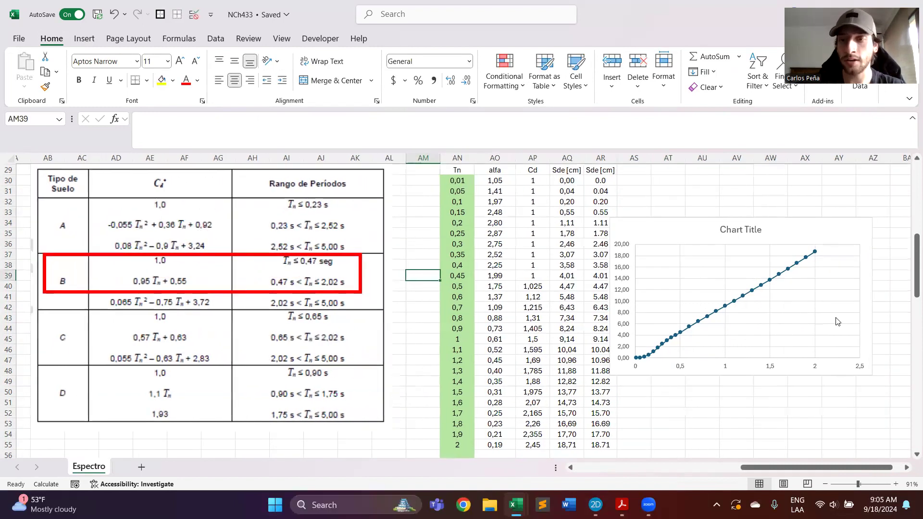
{"action": "left_click_drag", "start_coordinate": [792, 229], "coordinate": [813, 226]}
{"action": "left_click", "coordinate": [790, 180]}
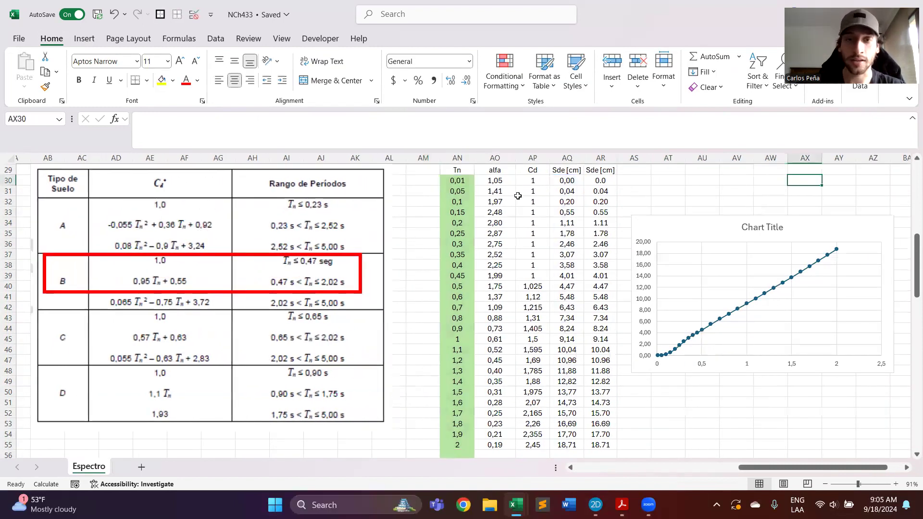
Copy the Tn values in AN30:AN55 and switch to RISA-2D
{"action": "left_click_drag", "start_coordinate": [457, 181], "coordinate": [452, 445]}
{"action": "key", "text": "ctrl+c"}
{"action": "key", "text": "alt+Tab"}
{"action": "key", "text": "alt+Tab"}
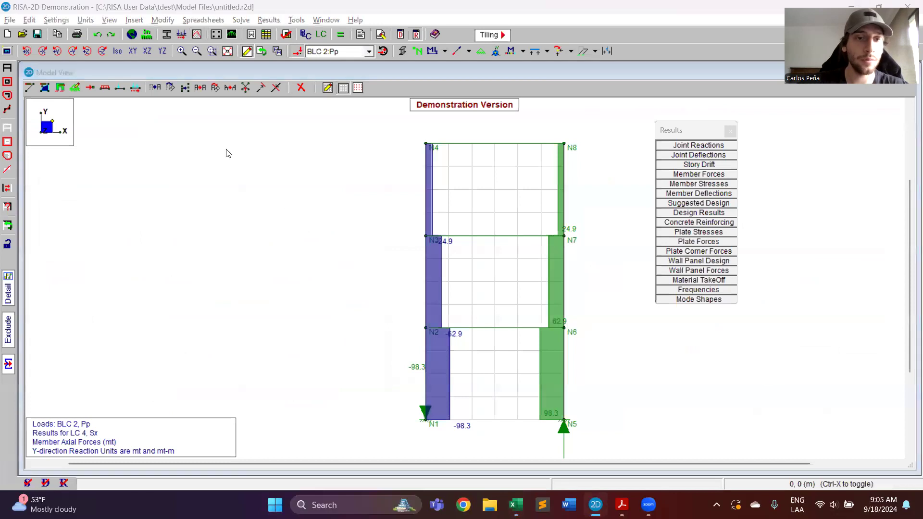
Rename the response spectrum Ayud_7_grabada as Ayud_7_grabada_Sa
{"action": "scroll", "coordinate": [217, 149], "scroll_direction": "down", "scroll_amount": 3}
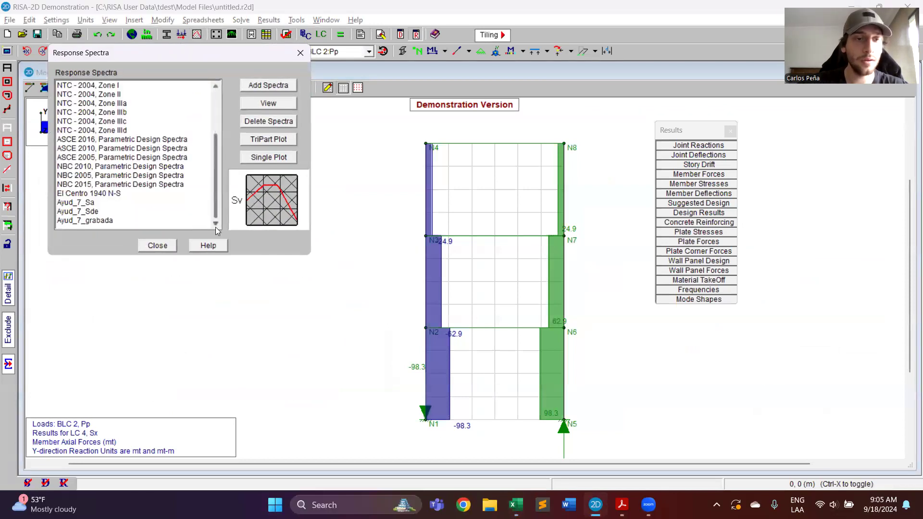
{"action": "left_click", "coordinate": [122, 222]}
{"action": "left_click", "coordinate": [269, 104]}
{"action": "left_click", "coordinate": [291, 131]}
{"action": "type", "text": "_Sa"}
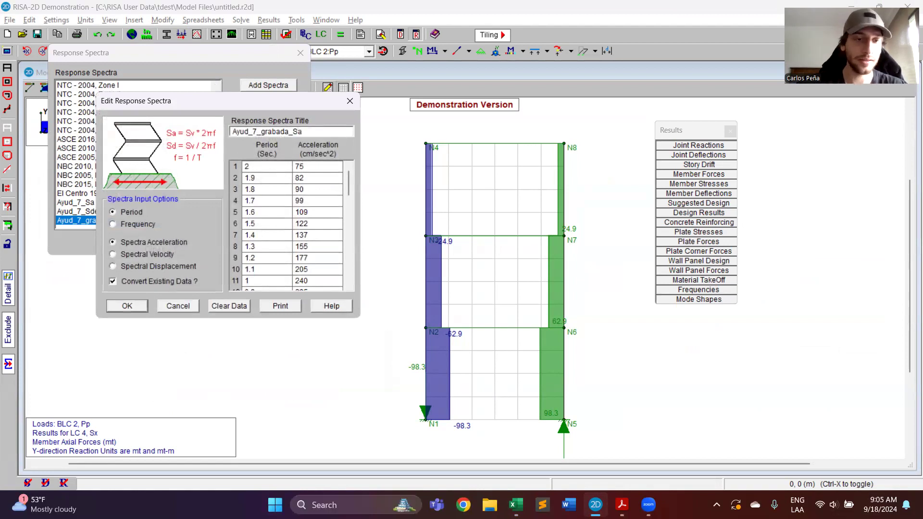
{"action": "left_click", "coordinate": [136, 306]}
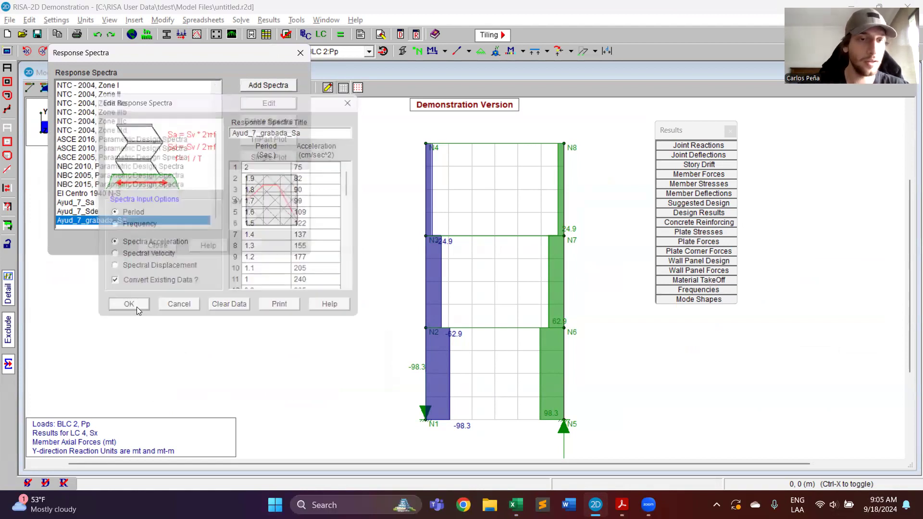
Add a response spectrum titled Ayud_7_grabada_Sde and paste the copied Tn values as periods, allowing the current results to be cleared
{"action": "left_click", "coordinate": [269, 86]}
{"action": "type", "text": "Ayud_7_graba"}
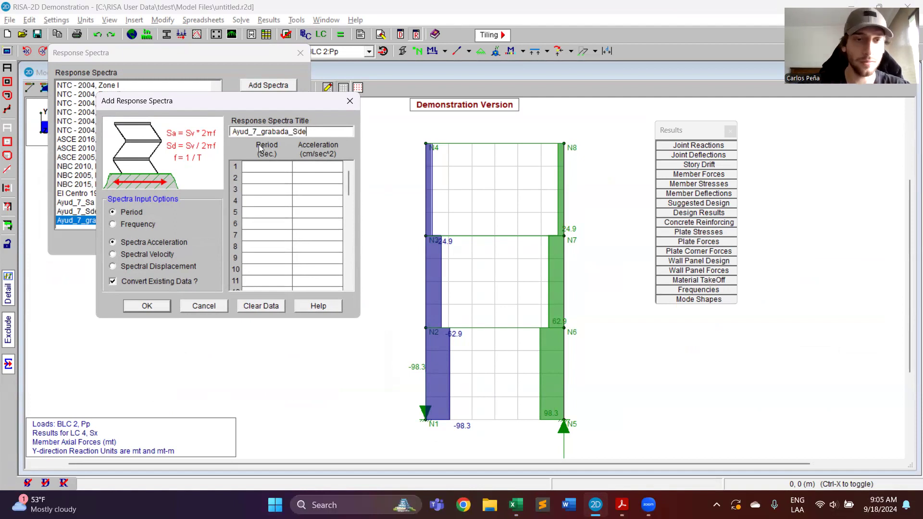
{"action": "left_click", "coordinate": [265, 192]}
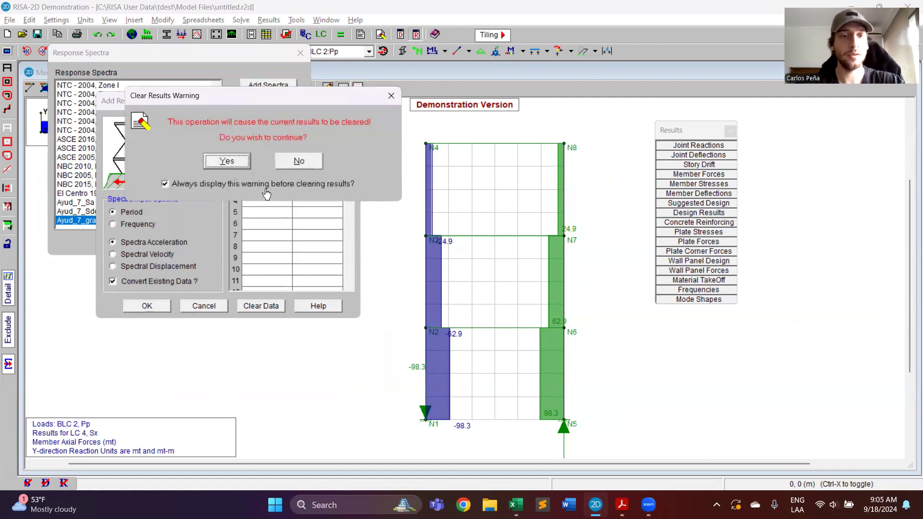
{"action": "left_click", "coordinate": [229, 163]}
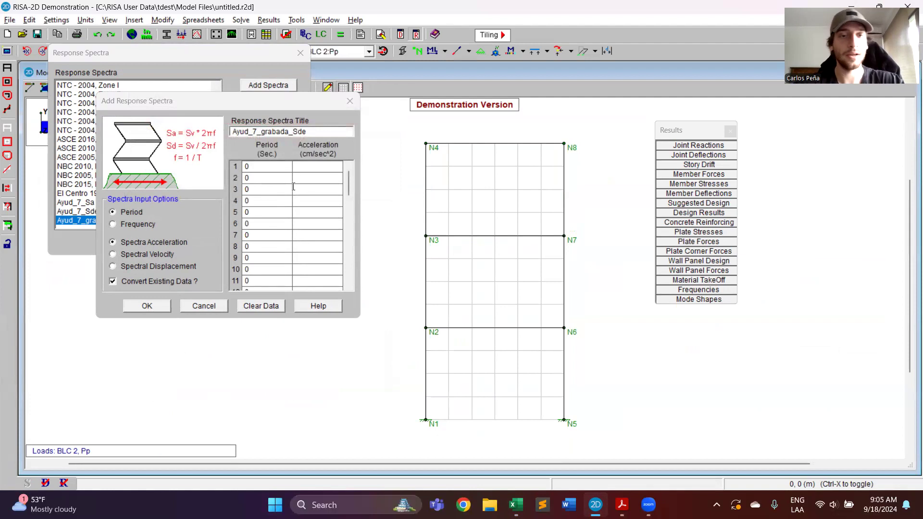
Switch to Excel and copy the decimal-point periods from 0.01 to 2 in F44:F69 of the acceleration spectrum table
{"action": "key", "text": "alt+Tab"}
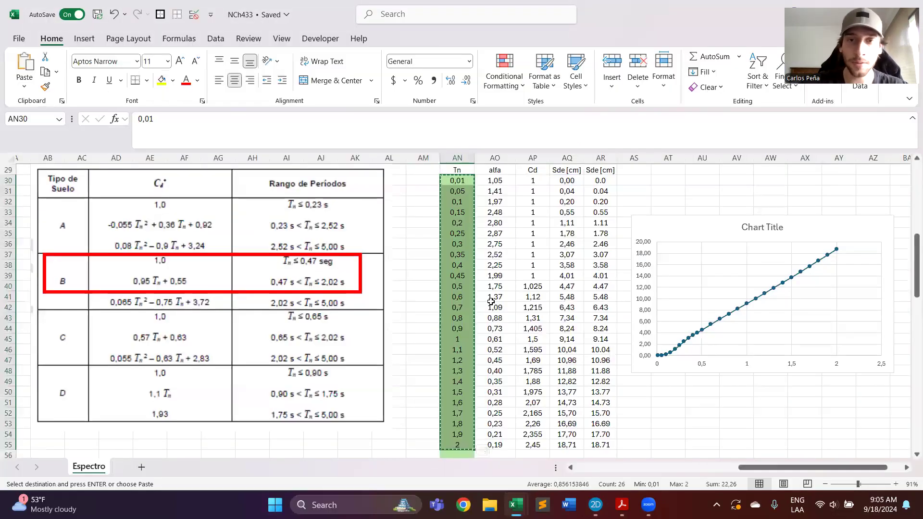
{"action": "scroll", "coordinate": [433, 332], "scroll_direction": "left", "scroll_amount": 10}
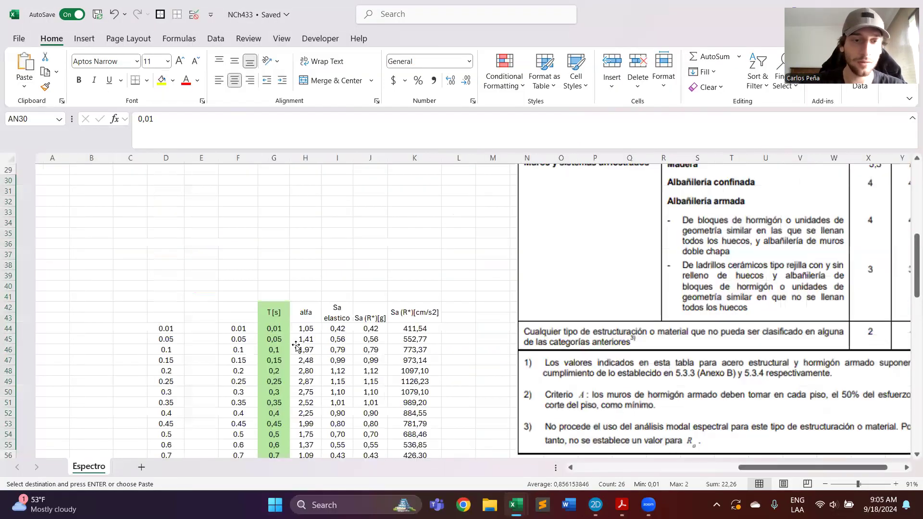
{"action": "scroll", "coordinate": [296, 347], "scroll_direction": "down", "scroll_amount": 5}
{"action": "left_click_drag", "start_coordinate": [221, 172], "coordinate": [233, 347]}
{"action": "key", "text": "ctrl+c"}
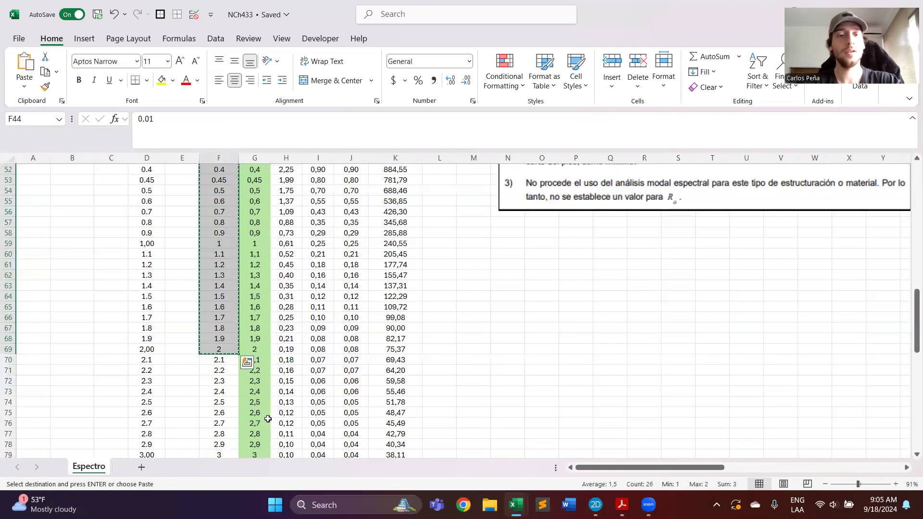
Switch to RISA-2D, clear the zero-filled data of the new response spectrum and title it Ayud_7_grabada_Sde again
{"action": "key", "text": "alt+Tab"}
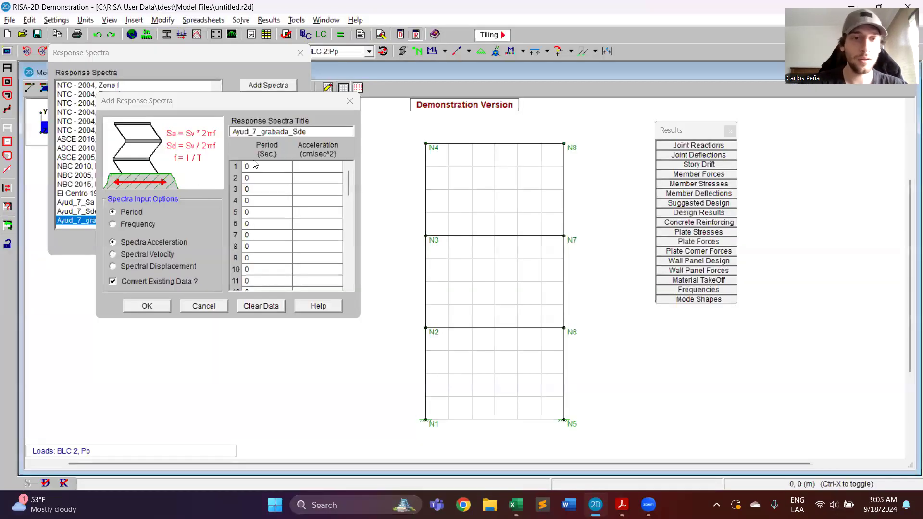
{"action": "left_click", "coordinate": [256, 164]}
{"action": "left_click", "coordinate": [275, 306]}
{"action": "left_click", "coordinate": [313, 130]}
{"action": "type", "text": "Ayud"}
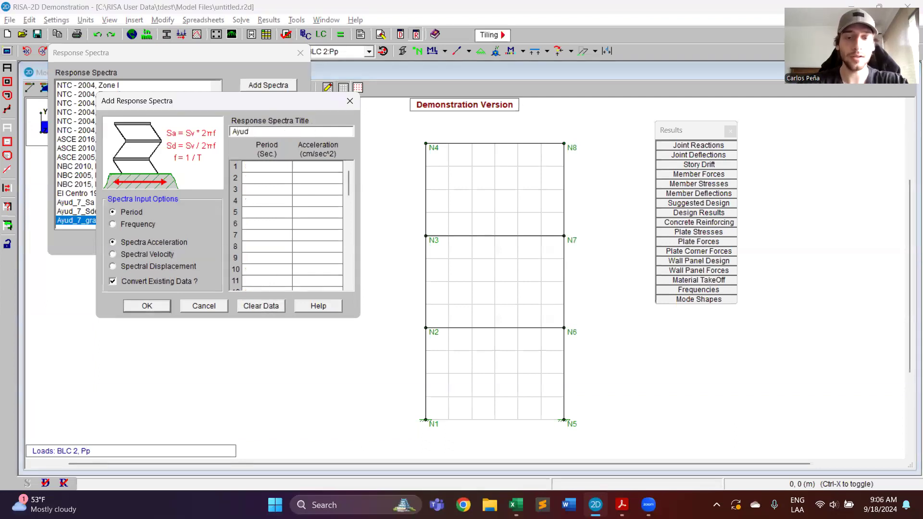
{"action": "type", "text": "_7_grabada_Sde"}
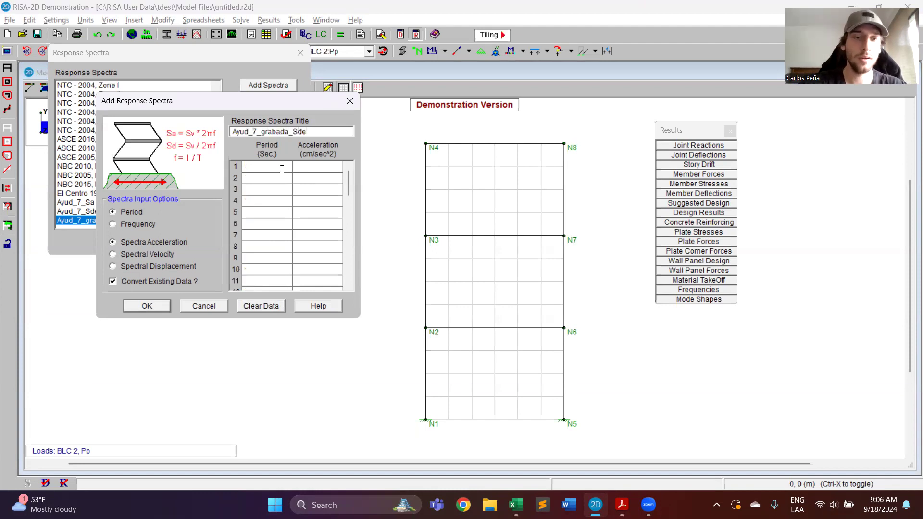
Paste the copied periods from the first row on and set the spectrum input to Spectral Displacement
{"action": "key", "text": "ctrl+v"}
{"action": "left_click", "coordinate": [325, 168]}
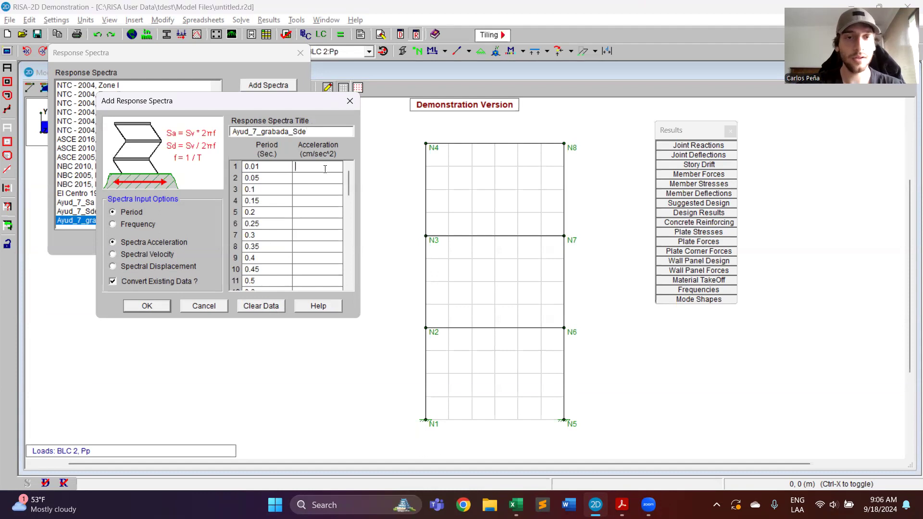
{"action": "left_click", "coordinate": [150, 268]}
{"action": "left_click", "coordinate": [153, 243]}
{"action": "left_click", "coordinate": [143, 268]}
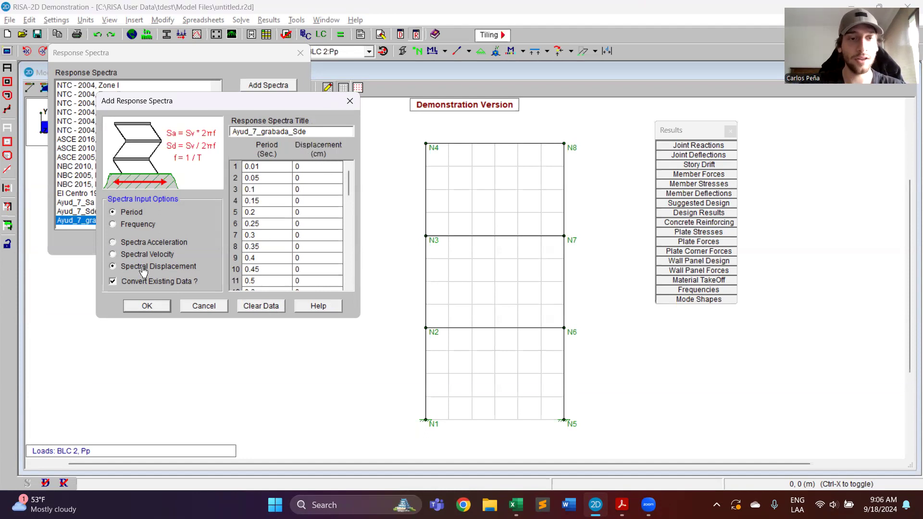
Switch to Excel and copy the decimal-point Sde [cm] values in AR30:AR55 of the displacement spectrum table
{"action": "key", "text": "alt+Tab"}
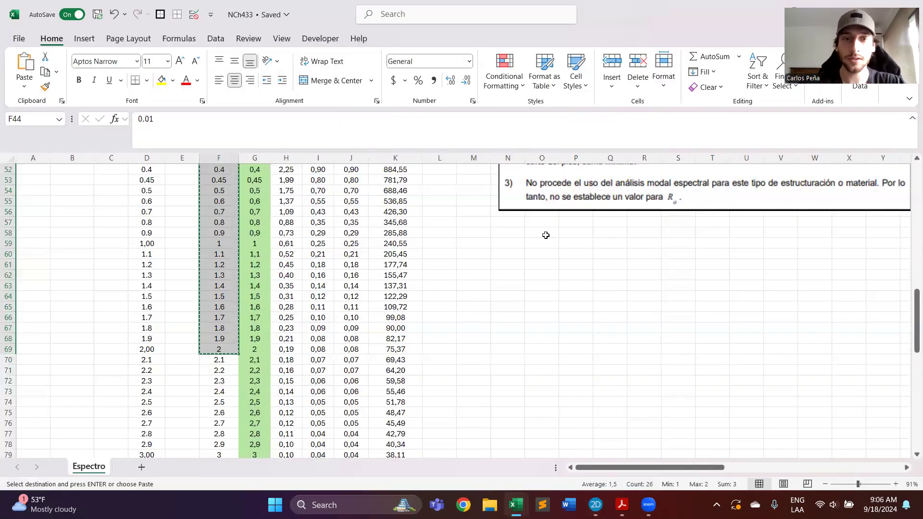
{"action": "scroll", "coordinate": [546, 235], "scroll_direction": "right", "scroll_amount": 3}
{"action": "scroll", "coordinate": [545, 235], "scroll_direction": "right", "scroll_amount": 7}
{"action": "scroll", "coordinate": [546, 235], "scroll_direction": "up", "scroll_amount": 10}
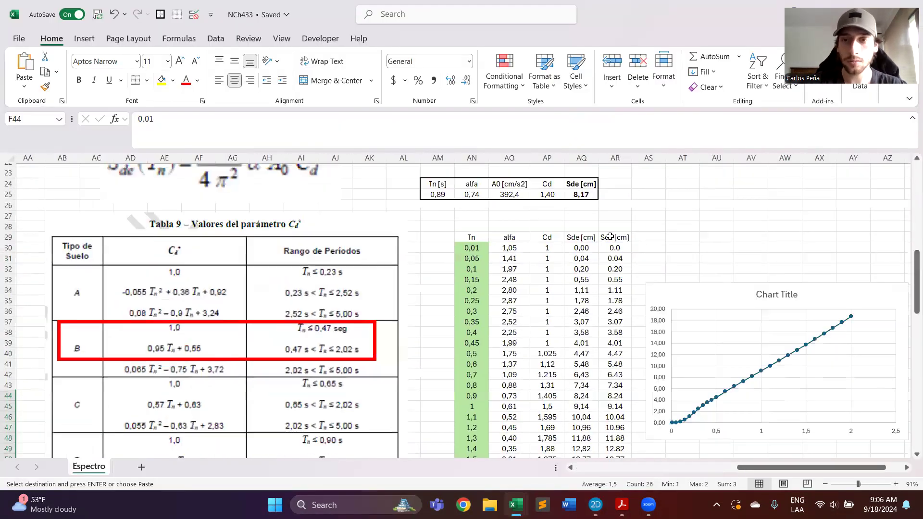
{"action": "left_click_drag", "start_coordinate": [614, 247], "coordinate": [618, 434]}
Switch to RISA-2D, paste the copied Sde values as displacements beside the periods and save the new response spectrum
{"action": "key", "text": "alt+Tab"}
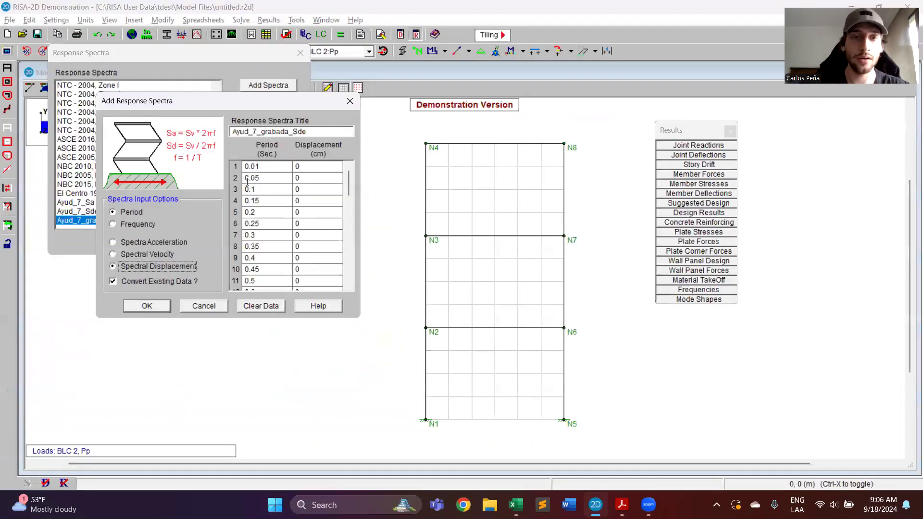
{"action": "left_click", "coordinate": [335, 165]}
{"action": "key", "text": "ctrl+v"}
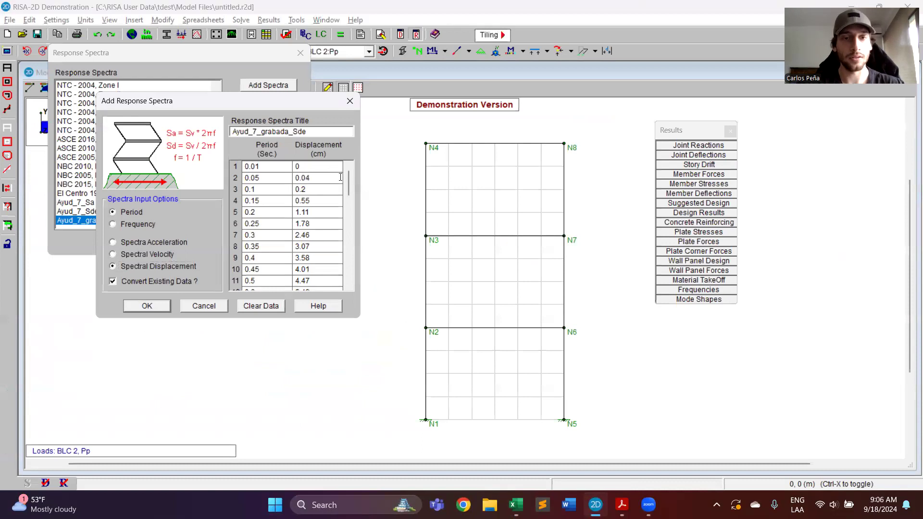
{"action": "left_click_drag", "start_coordinate": [349, 183], "coordinate": [352, 236]}
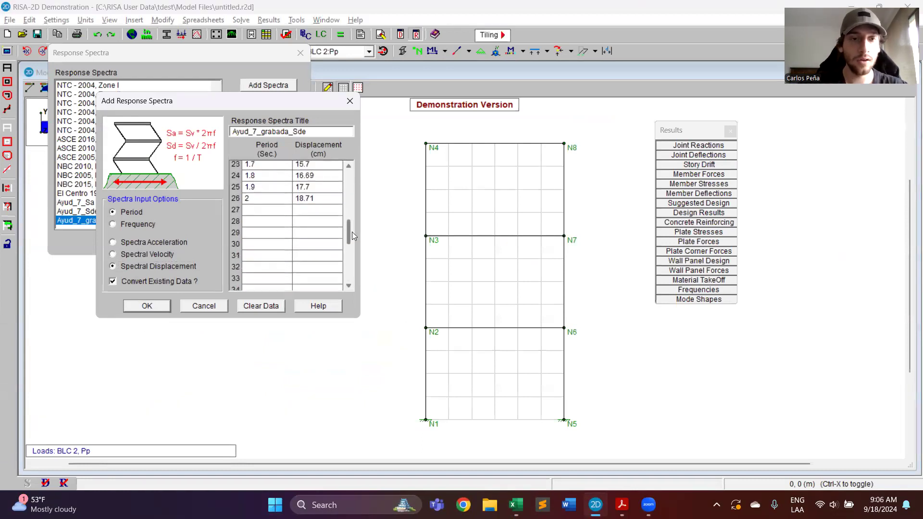
{"action": "left_click", "coordinate": [147, 305]}
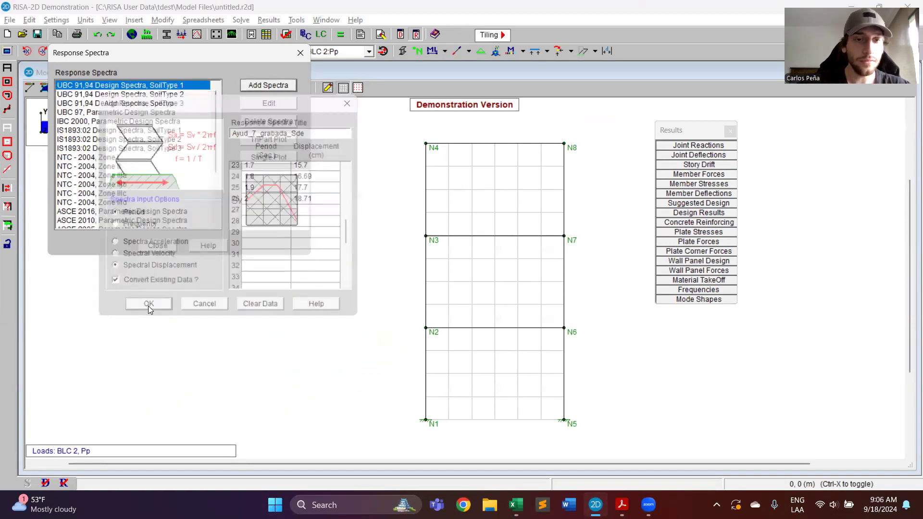
Plot the Ayud_7_grabada_Sde spectrum with Sd on the vertical axis and compare it with the chart in the NCh433 Excel workbook
{"action": "left_click_drag", "start_coordinate": [212, 156], "coordinate": [213, 208]}
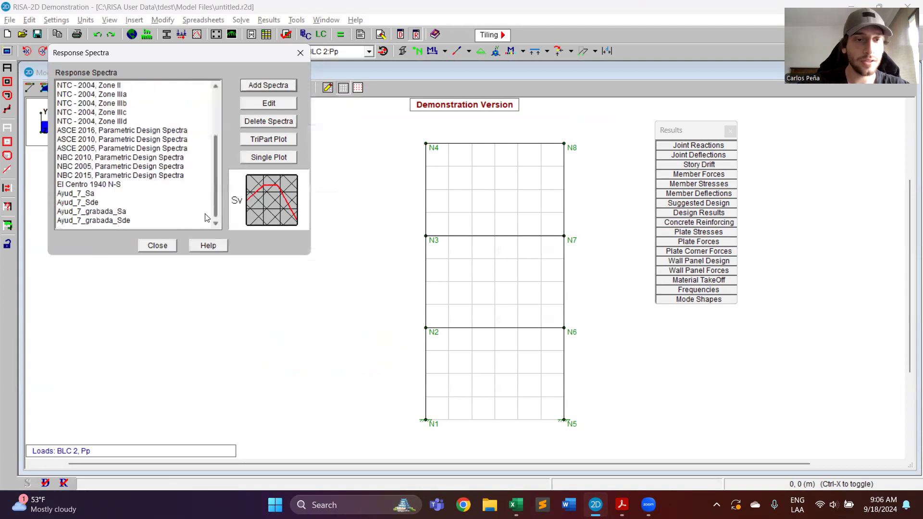
{"action": "left_click", "coordinate": [119, 220]}
{"action": "left_click", "coordinate": [271, 158]}
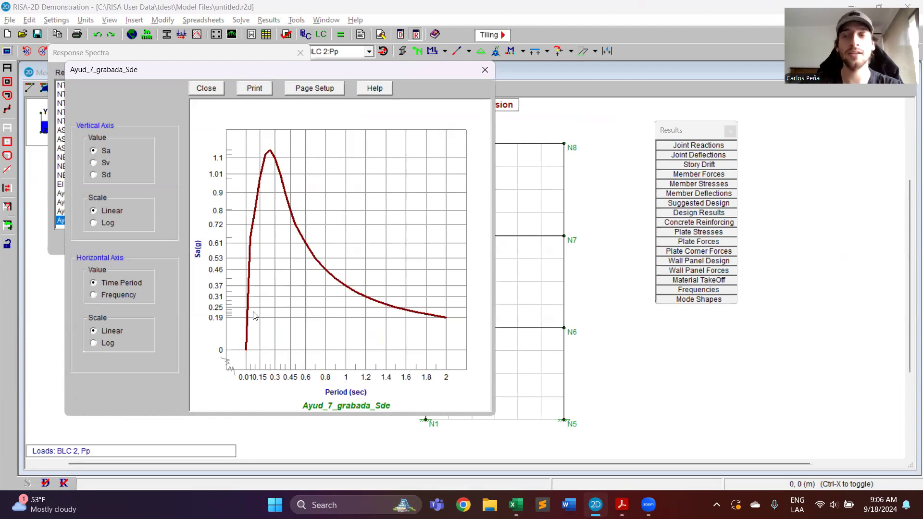
{"action": "left_click", "coordinate": [107, 177]}
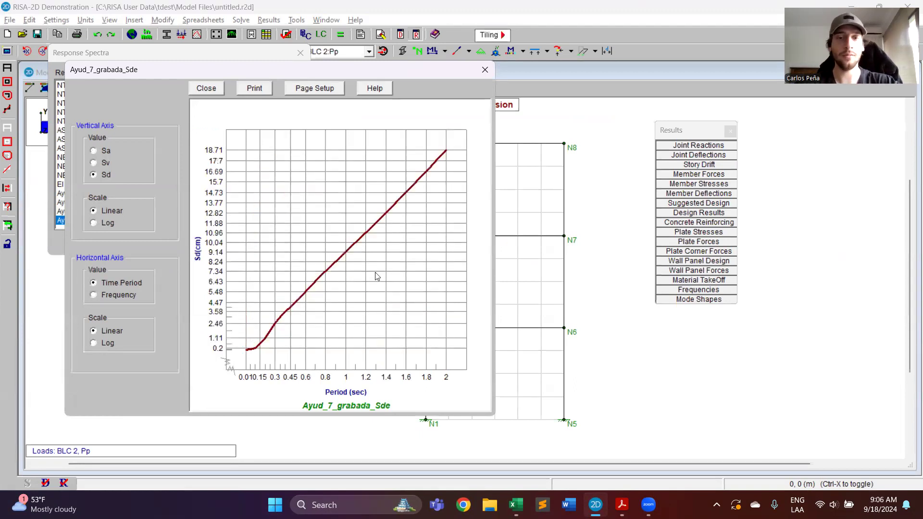
{"action": "key", "text": "alt+Tab"}
{"action": "key", "text": "alt+Tab"}
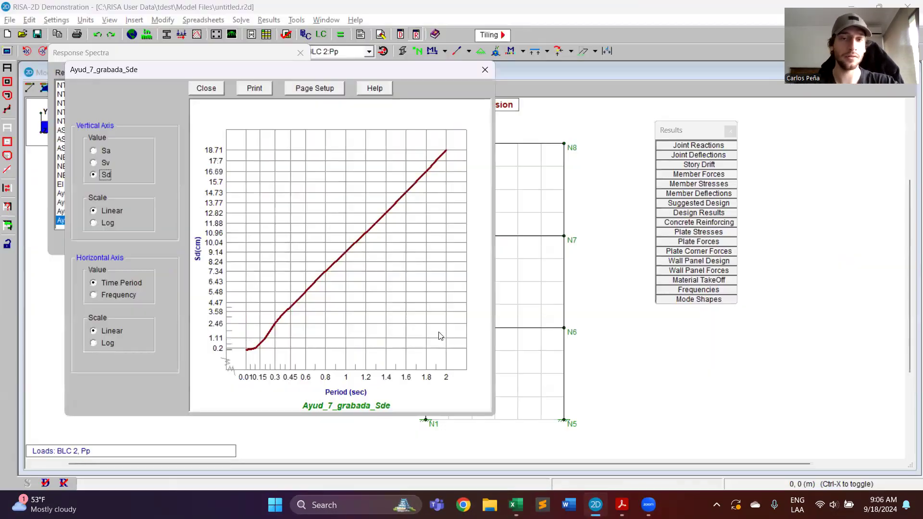
{"action": "key", "text": "alt+Tab"}
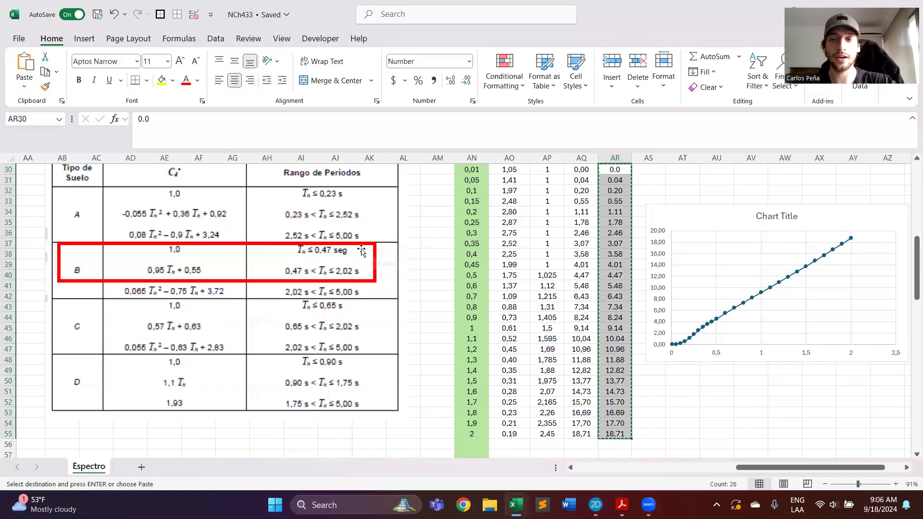
{"action": "key", "text": "alt+Tab"}
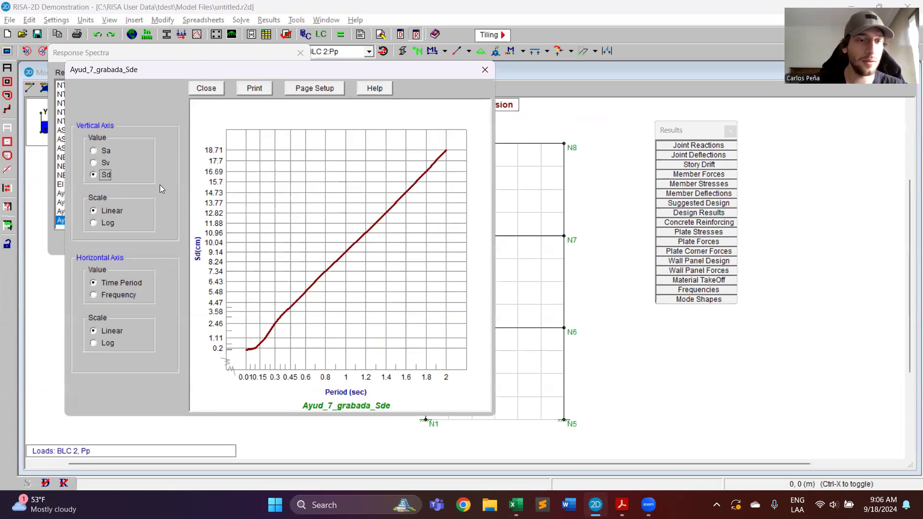
Compare the Sa, Sv and Sd curves of the Ayud_7_grabada_Sde plot, then close the plot and the response spectra list
{"action": "left_click", "coordinate": [103, 151]}
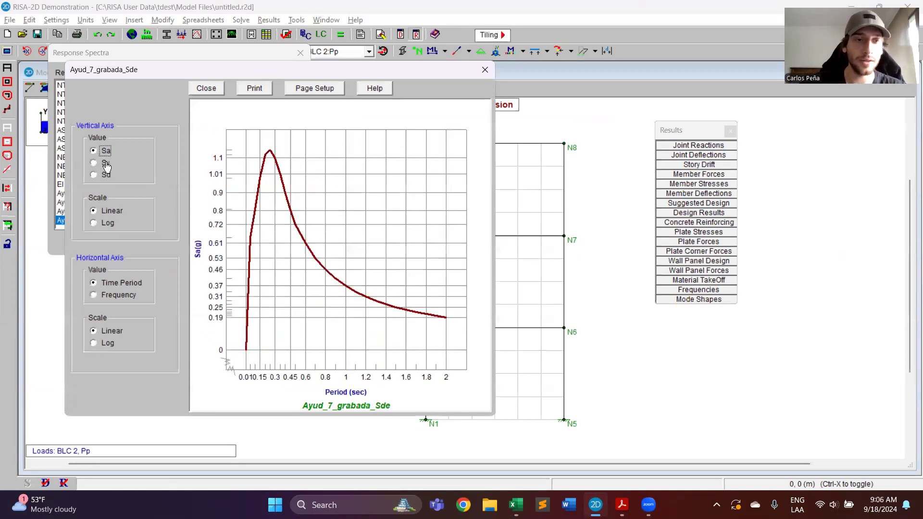
{"action": "left_click", "coordinate": [105, 163]}
{"action": "left_click", "coordinate": [106, 176]}
{"action": "left_click", "coordinate": [107, 151]}
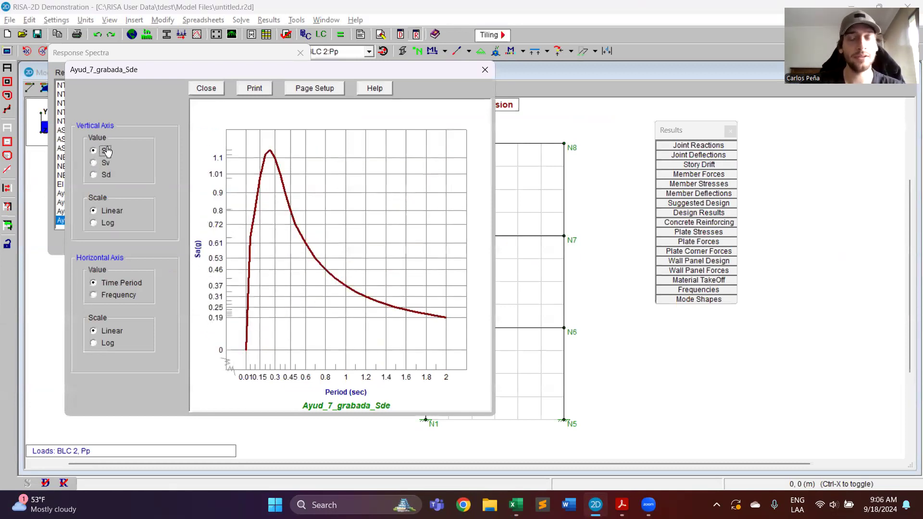
{"action": "left_click", "coordinate": [106, 176]}
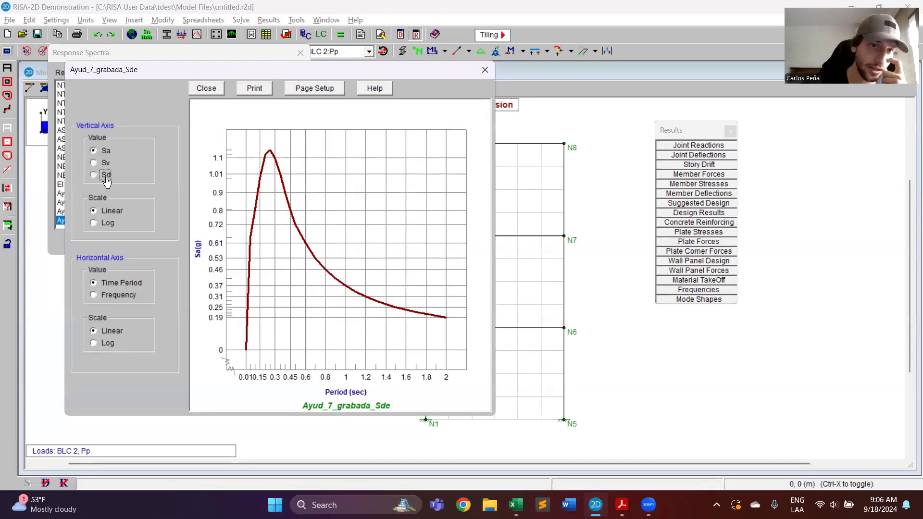
{"action": "left_click", "coordinate": [107, 152]}
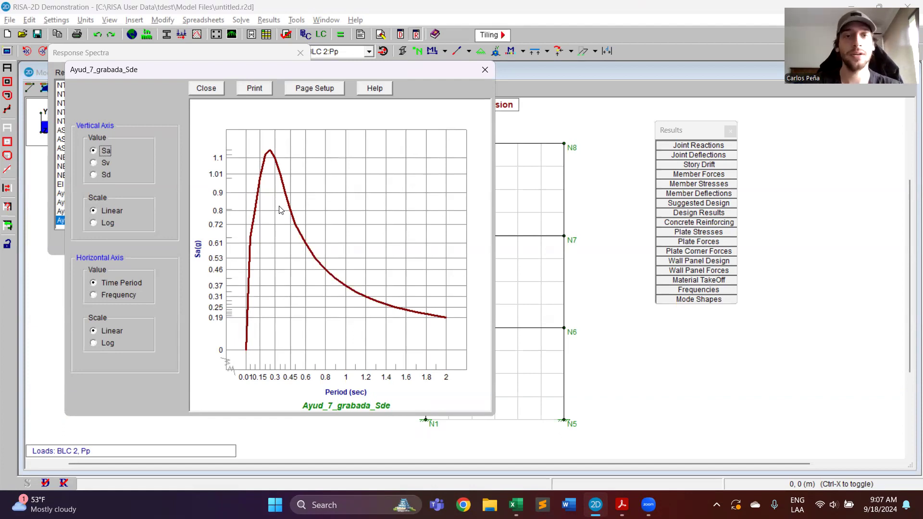
{"action": "left_click", "coordinate": [479, 77]}
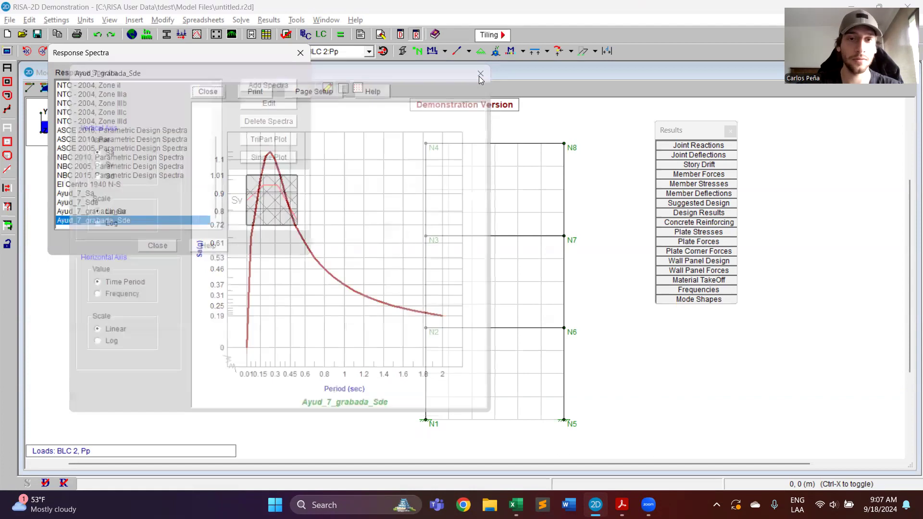
{"action": "left_click", "coordinate": [301, 53]}
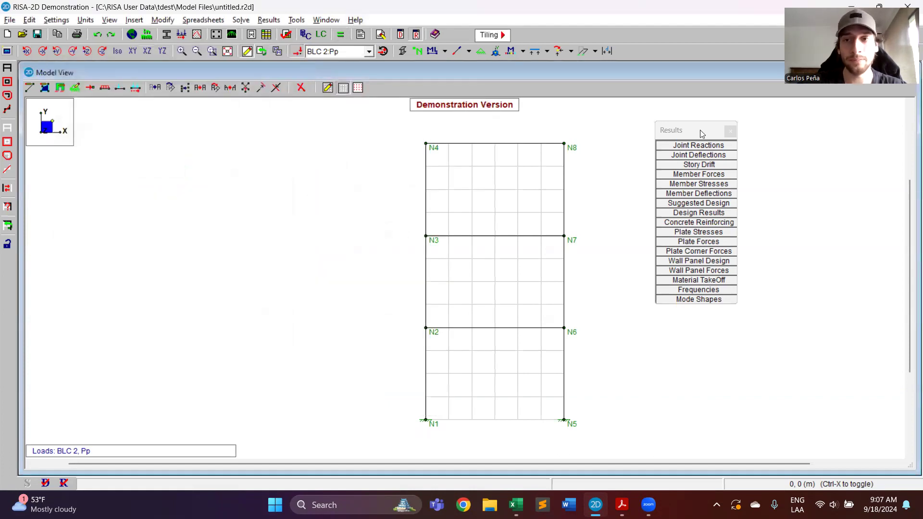
Reposition the Results palette in the empty area beside the N1–N4 column and close it
{"action": "left_click", "coordinate": [666, 134]}
{"action": "left_click_drag", "start_coordinate": [666, 134], "coordinate": [214, 145]}
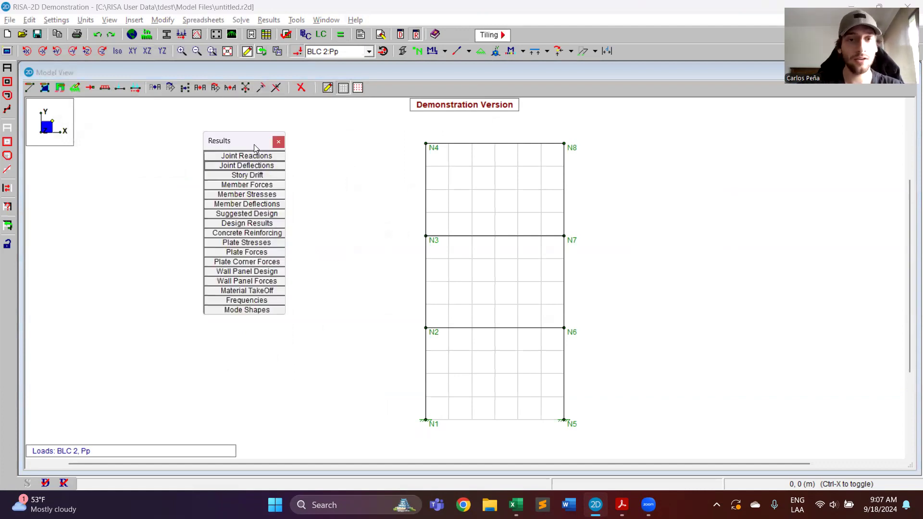
{"action": "left_click_drag", "start_coordinate": [254, 144], "coordinate": [222, 140]}
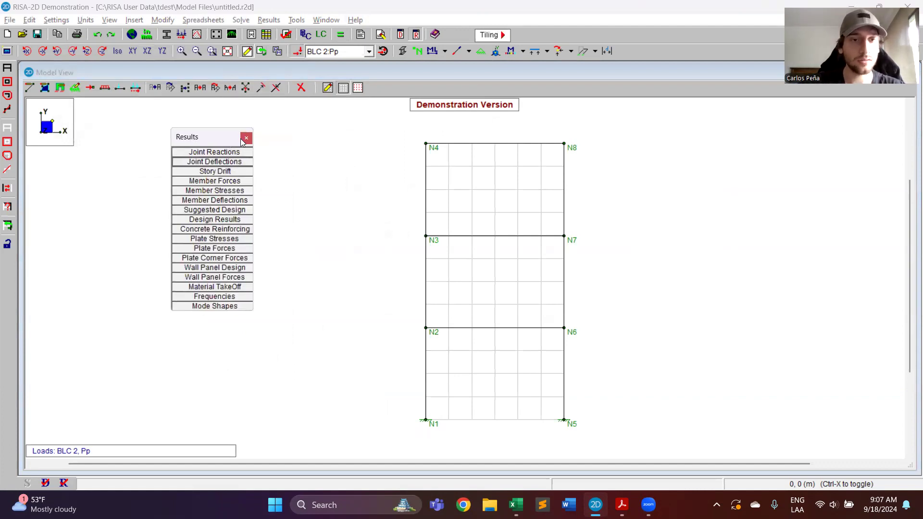
{"action": "left_click", "coordinate": [246, 139]}
{"action": "left_click", "coordinate": [340, 34]}
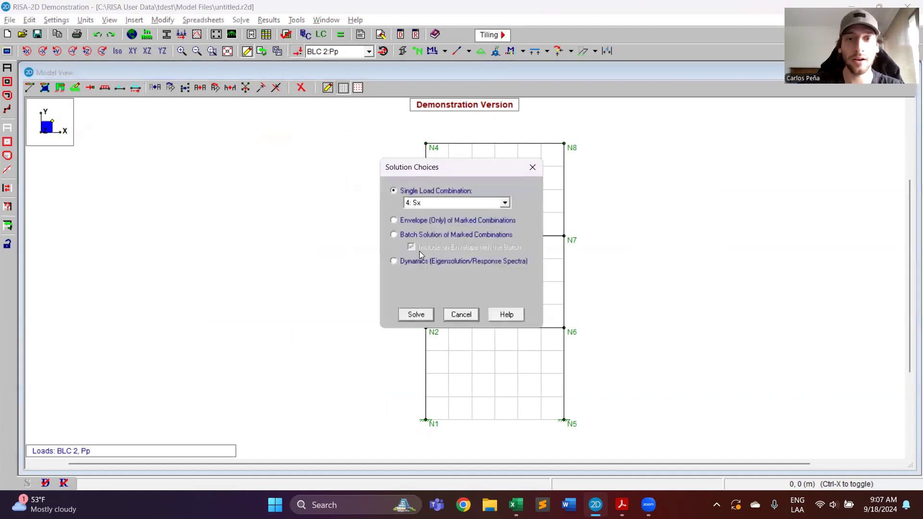
{"action": "left_click", "coordinate": [423, 316]}
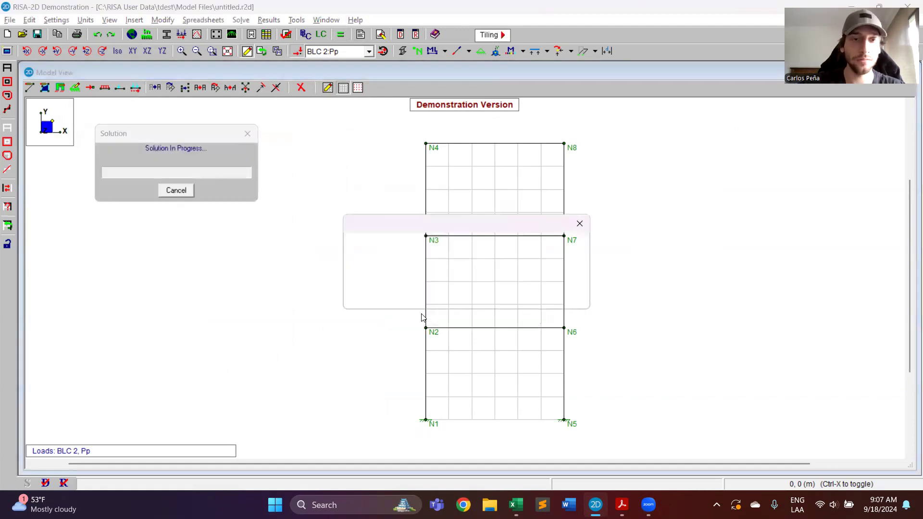
{"action": "left_click", "coordinate": [580, 223]}
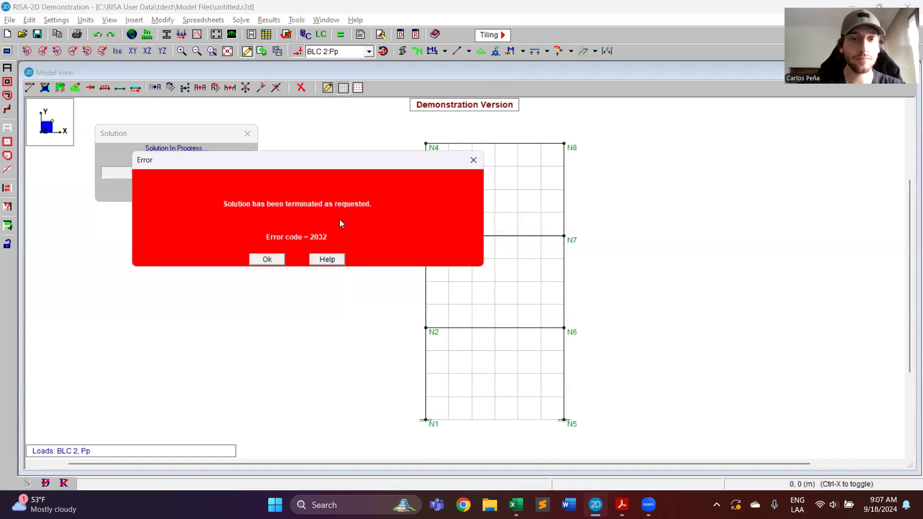
{"action": "left_click", "coordinate": [268, 260]}
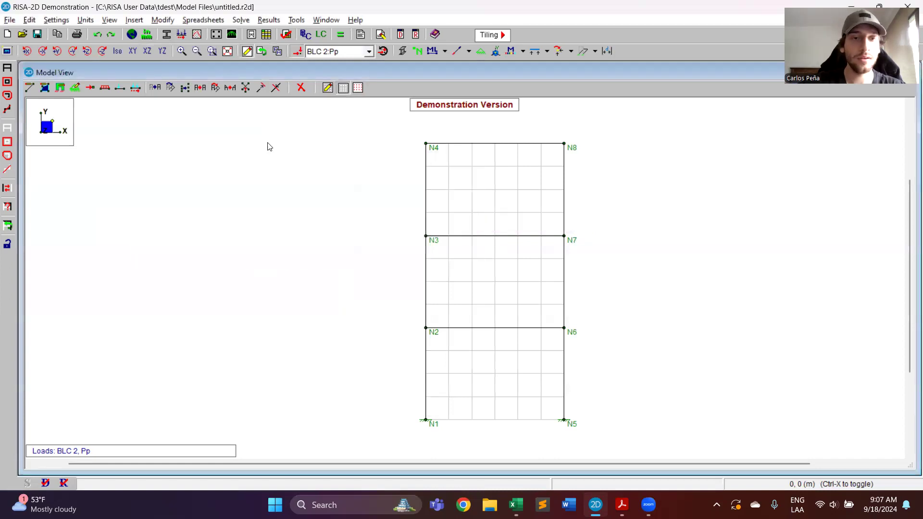
Run a new dynamic solution with 3 modes, load combination D for mass, CQC and the Ayud_7_grabada_Sa spectrum in X; close the frequencies table
{"action": "left_click", "coordinate": [341, 35]}
{"action": "left_click", "coordinate": [414, 262]}
{"action": "left_click", "coordinate": [418, 314]}
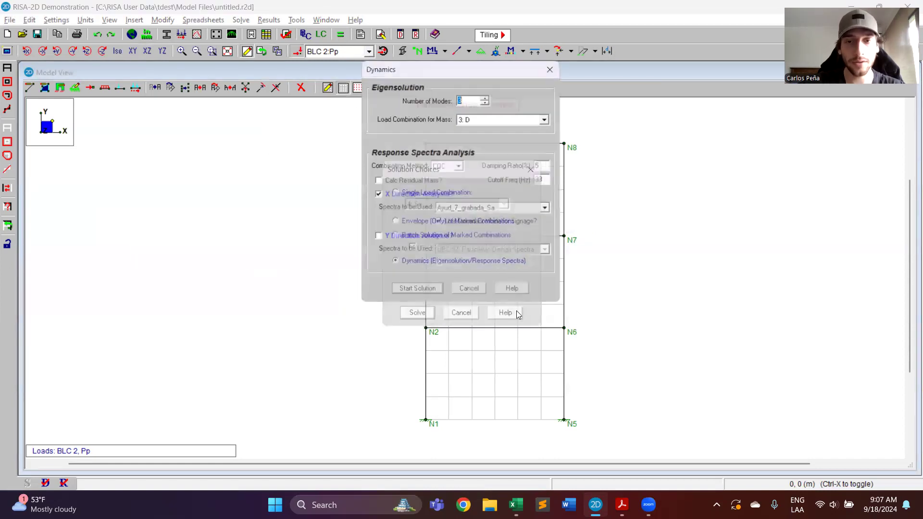
{"action": "left_click", "coordinate": [416, 295]}
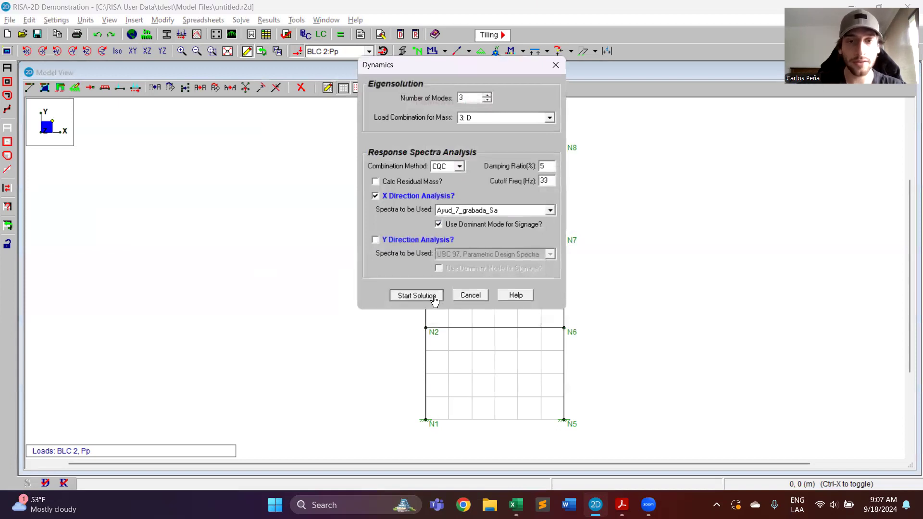
{"action": "left_click", "coordinate": [551, 299]}
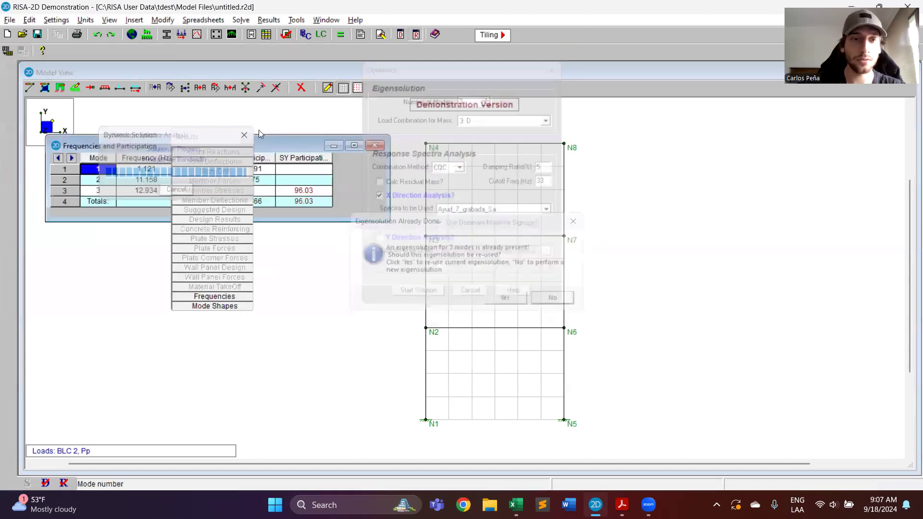
{"action": "left_click", "coordinate": [374, 145]}
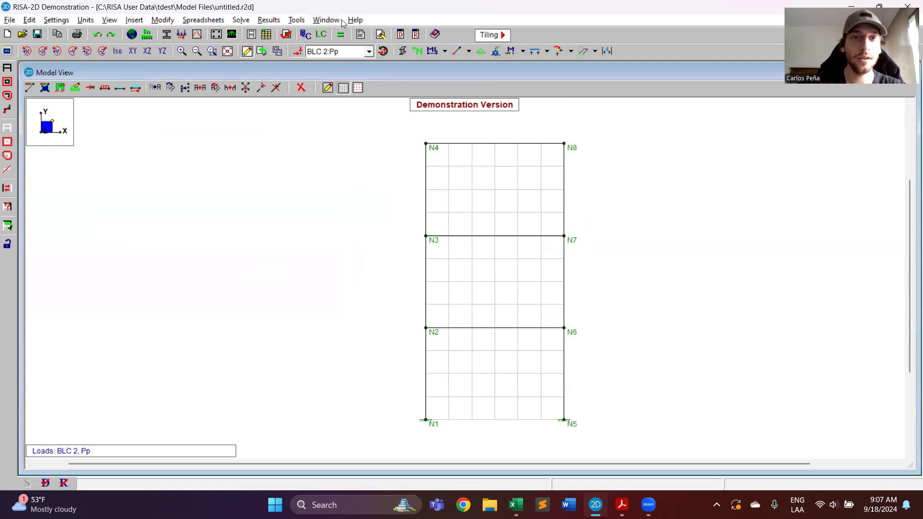
Solve the single load combination 4: Sx, continuing without P-Delta analysis
{"action": "left_click", "coordinate": [340, 35]}
{"action": "left_click", "coordinate": [435, 192]}
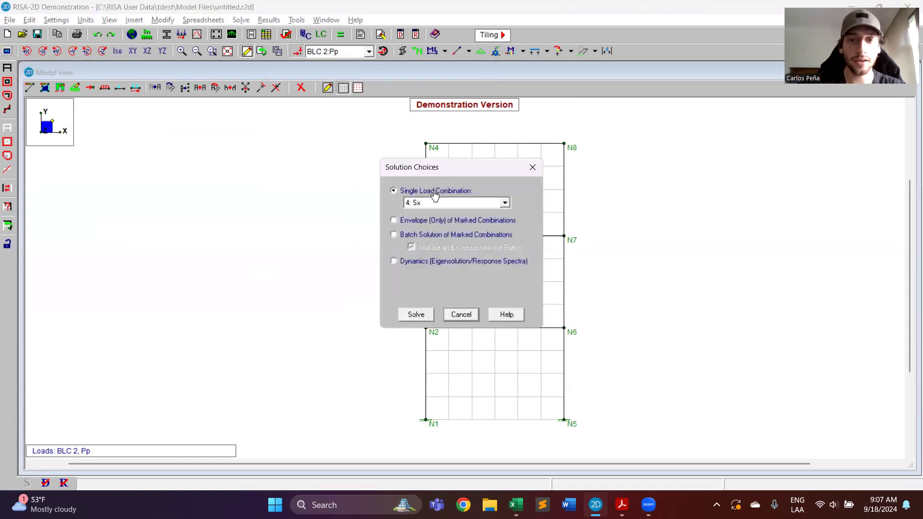
{"action": "left_click", "coordinate": [416, 315]}
{"action": "left_click", "coordinate": [507, 295]}
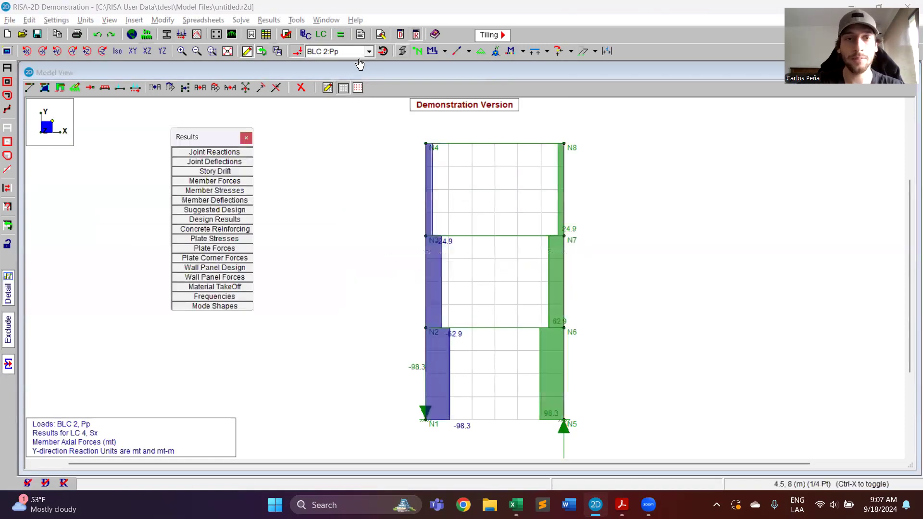
Examine the node displacements for load combination Sx beside the frame, then close the table
{"action": "left_click", "coordinate": [236, 166]}
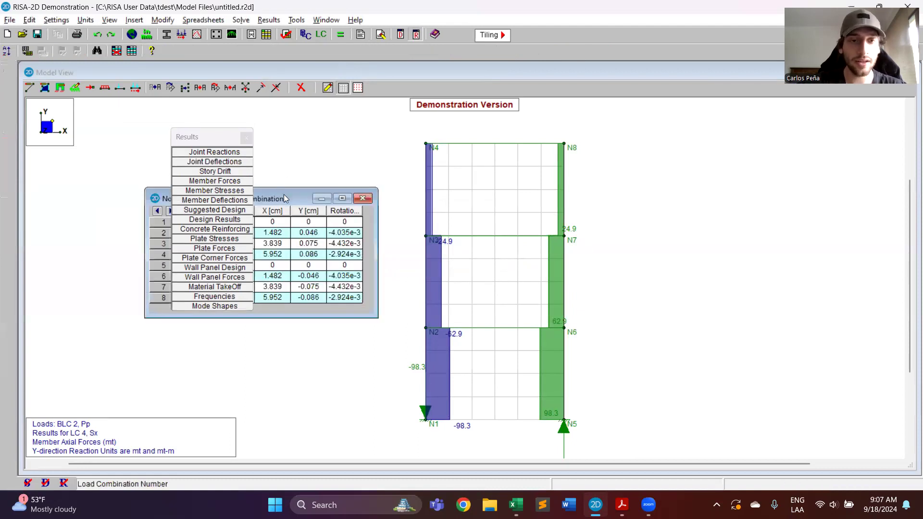
{"action": "left_click_drag", "start_coordinate": [283, 198], "coordinate": [769, 175]}
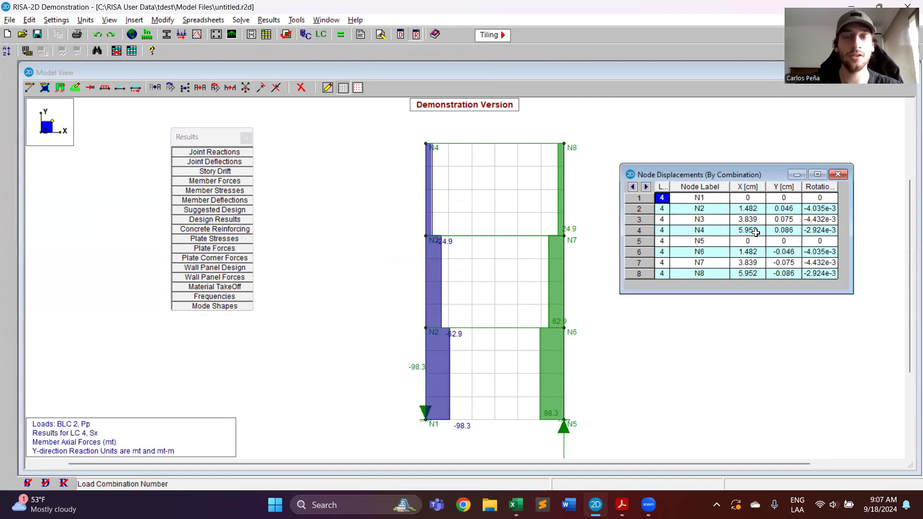
{"action": "left_click", "coordinate": [843, 176]}
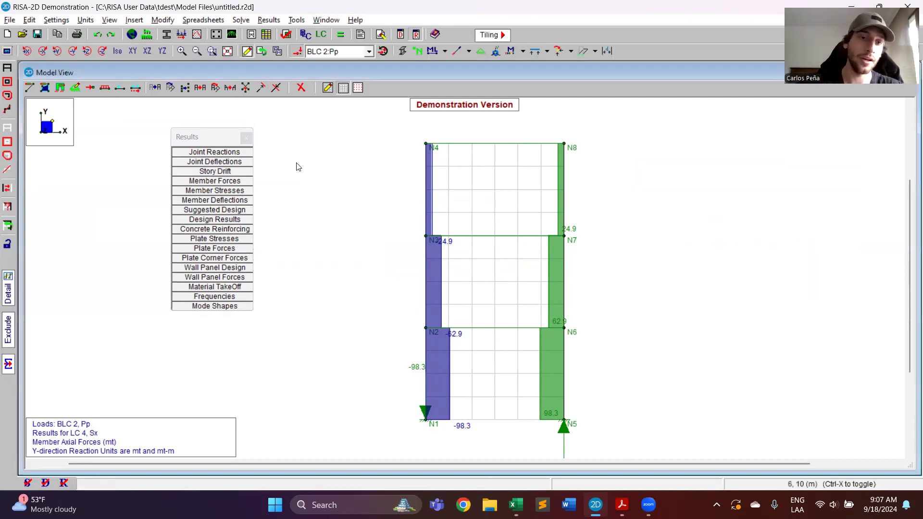
Solve load combination 4: Sx again as a single combination, clearing the current results and continuing without P-Delta analysis
{"action": "left_click", "coordinate": [246, 137]}
{"action": "left_click", "coordinate": [340, 37]}
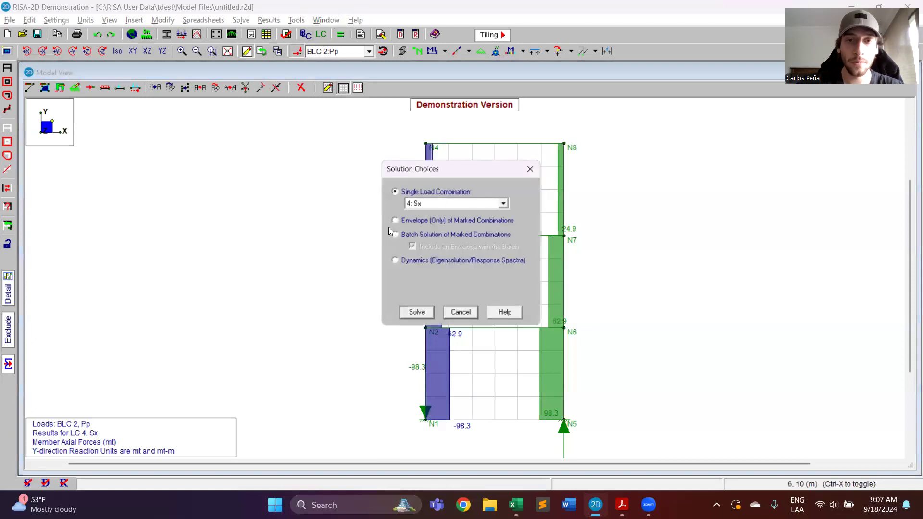
{"action": "left_click", "coordinate": [456, 261]}
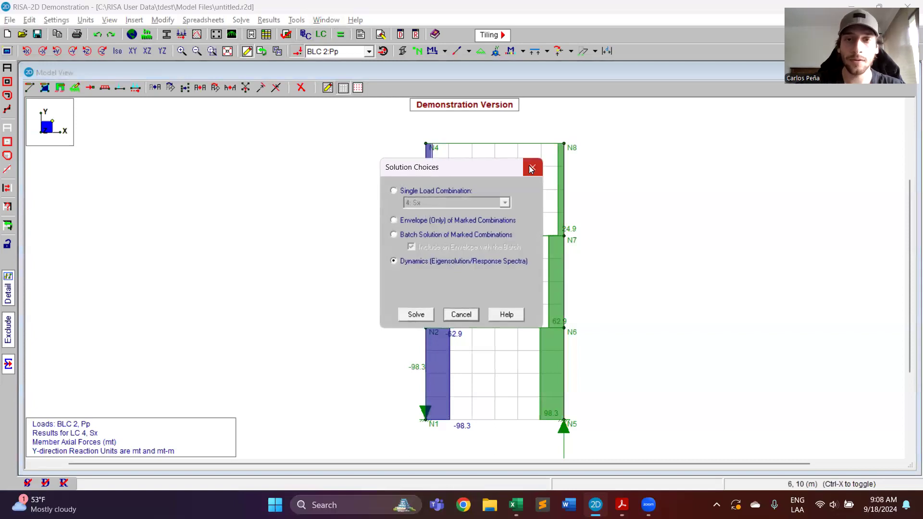
{"action": "left_click", "coordinate": [430, 191]}
{"action": "left_click", "coordinate": [414, 314]}
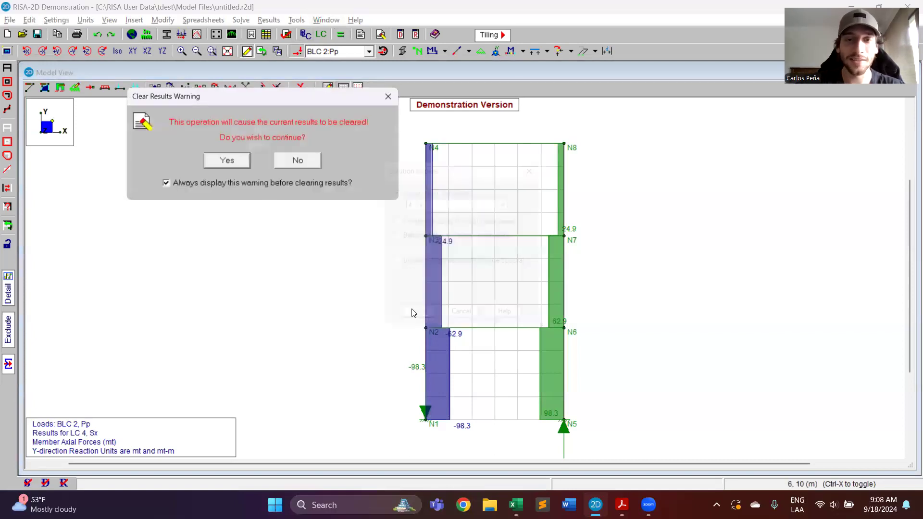
{"action": "left_click", "coordinate": [226, 161]}
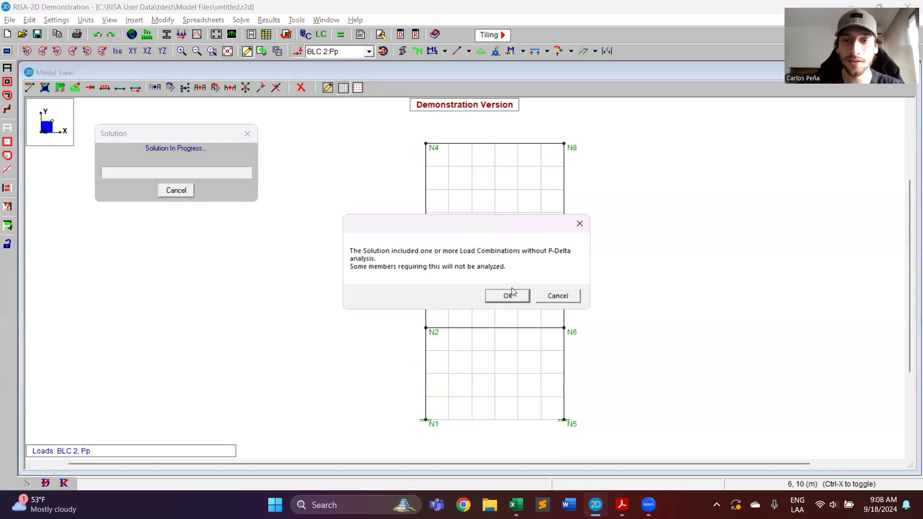
{"action": "left_click", "coordinate": [509, 295]}
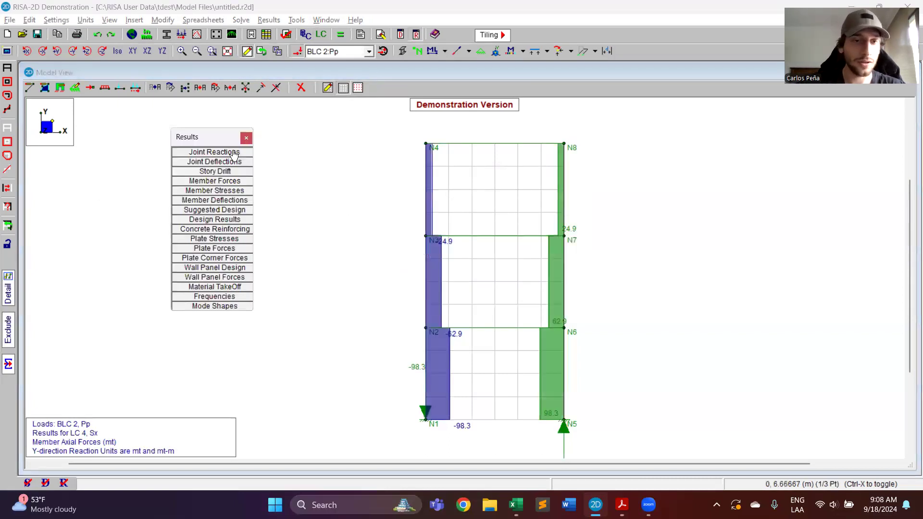
Open the joint deflection results for Sx and capture a screen clip of the whole Node Displacements table
{"action": "left_click", "coordinate": [234, 162]}
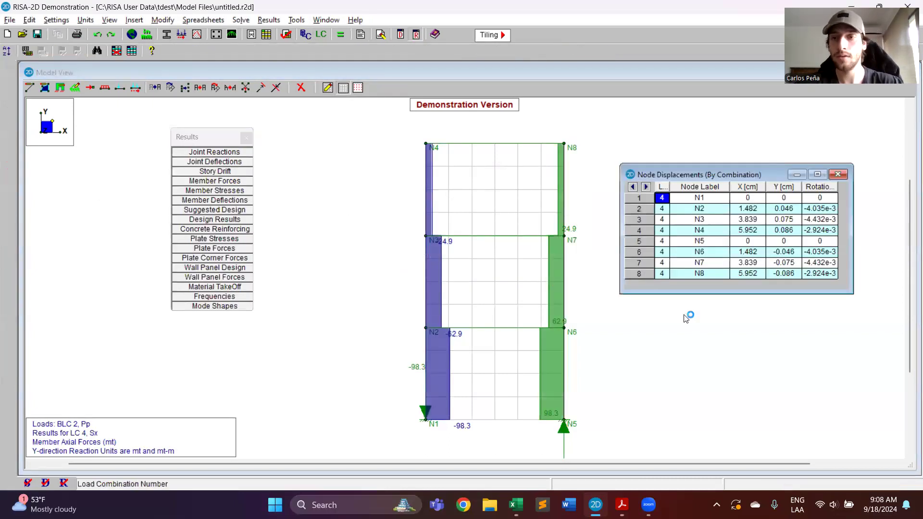
{"action": "key", "text": "super+shift+s"}
{"action": "left_click_drag", "start_coordinate": [620, 164], "coordinate": [851, 295]}
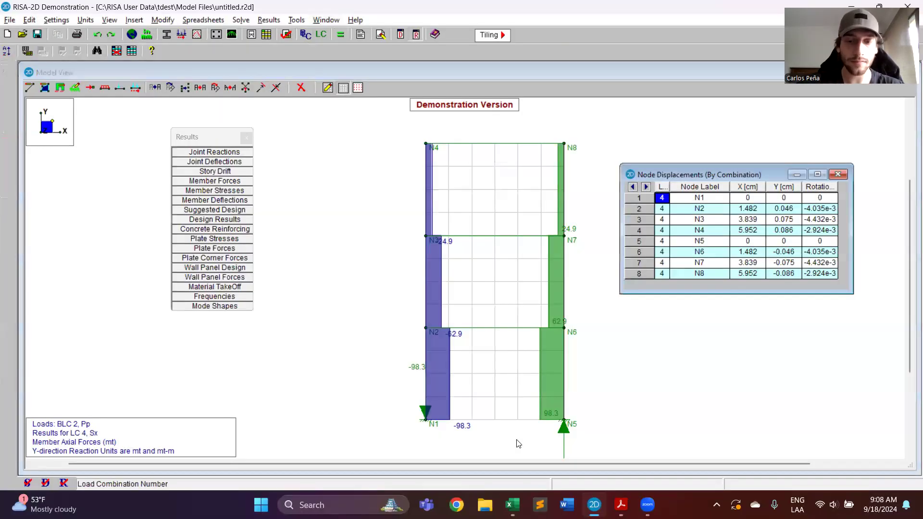
{"action": "mouse_move", "coordinate": [515, 505]}
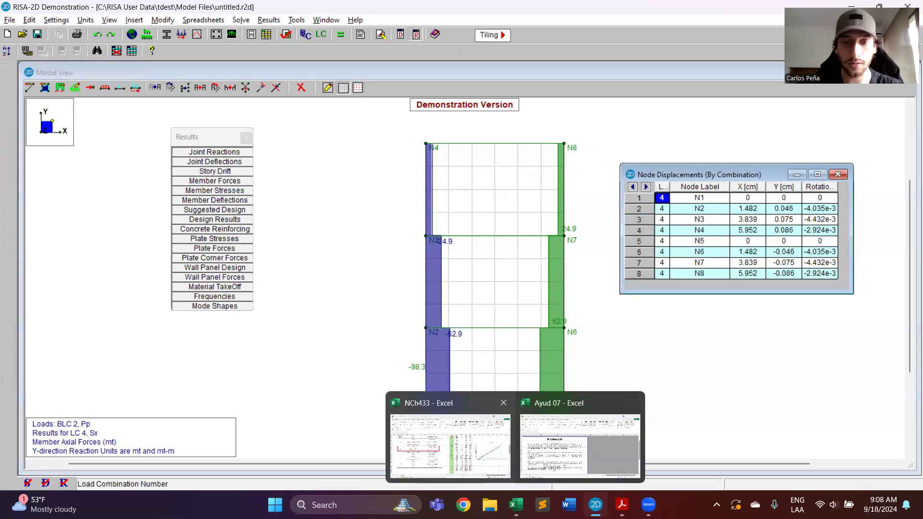
Switch to the NCh433 workbook in Excel and paste the captured Node Displacements clip beside the spectrum chart
{"action": "left_click", "coordinate": [450, 444]}
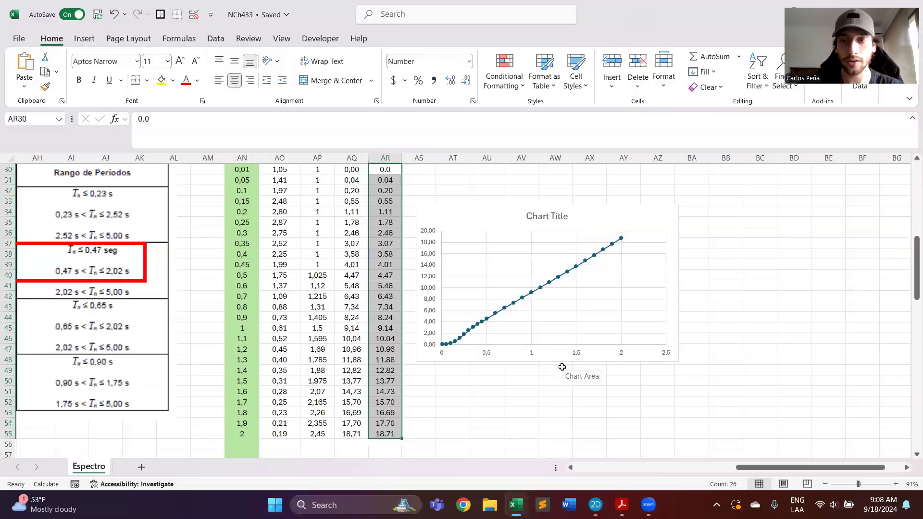
{"action": "scroll", "coordinate": [621, 311], "scroll_direction": "right", "scroll_amount": 3}
{"action": "left_click", "coordinate": [621, 311]}
{"action": "key", "text": "ctrl+v"}
{"action": "left_click_drag", "start_coordinate": [656, 301], "coordinate": [576, 203]}
{"action": "left_click", "coordinate": [745, 370]}
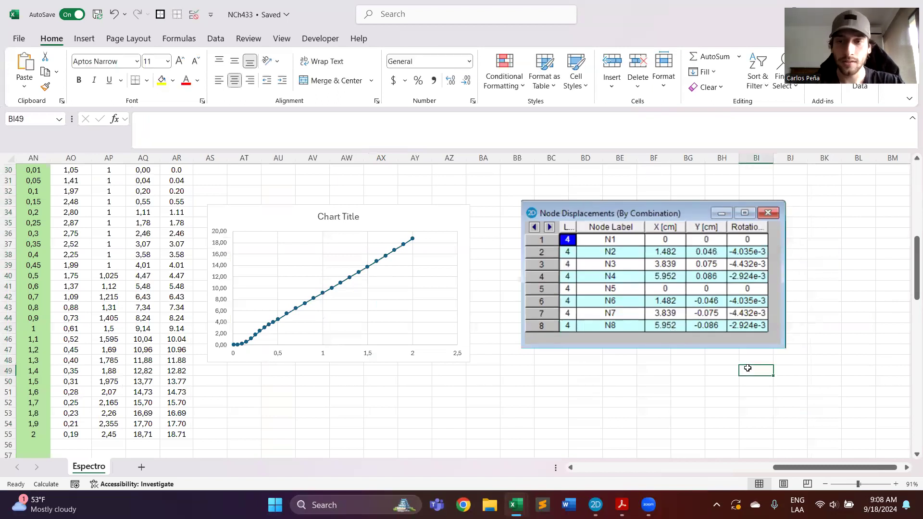
Crop the pasted displacement picture so that only the Node Label and X [cm] columns remain
{"action": "left_click", "coordinate": [709, 278]}
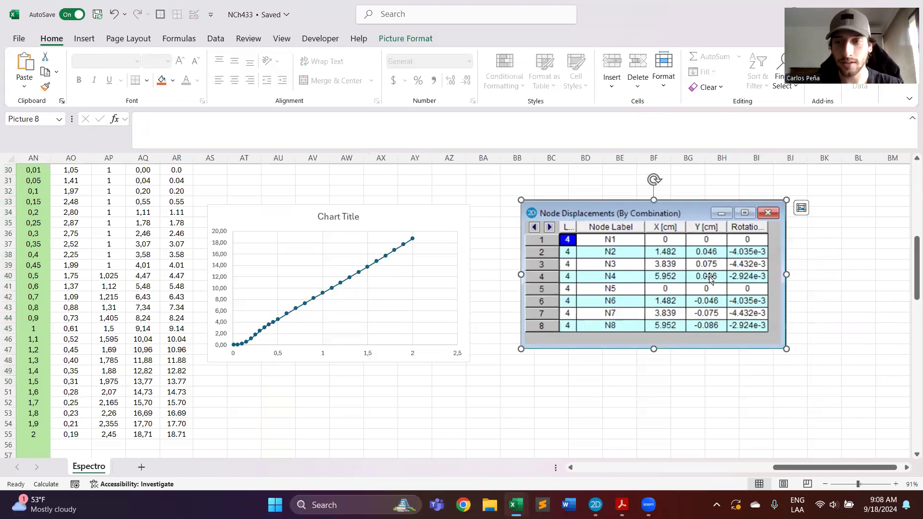
{"action": "right_click", "coordinate": [711, 279]}
{"action": "left_click", "coordinate": [746, 144]}
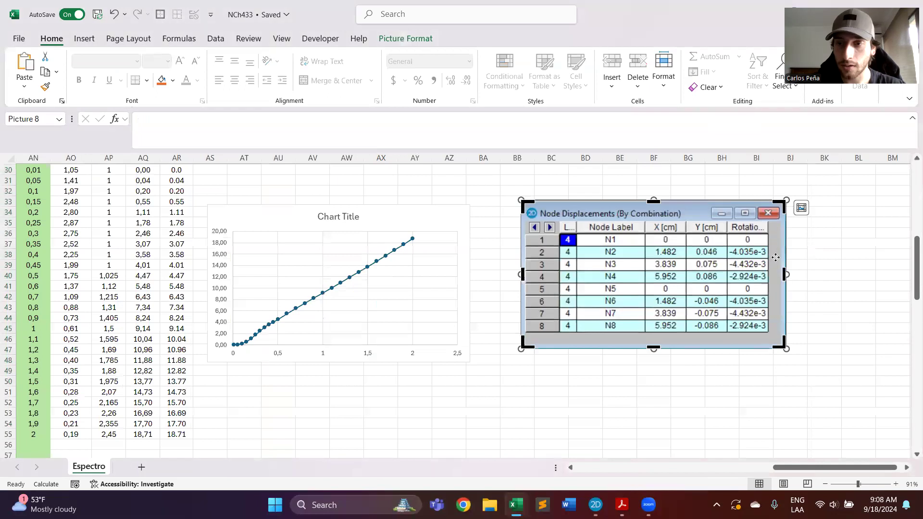
{"action": "left_click_drag", "start_coordinate": [784, 275], "coordinate": [682, 275]}
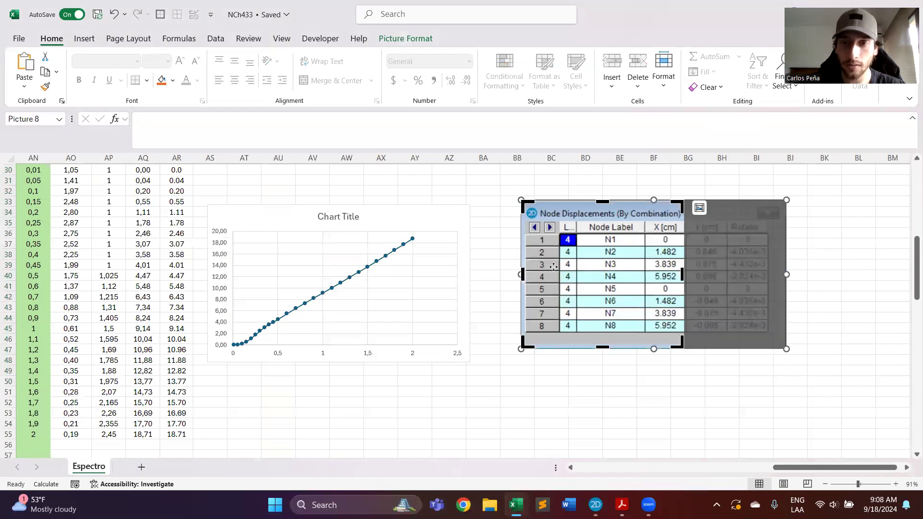
{"action": "left_click_drag", "start_coordinate": [522, 272], "coordinate": [578, 275]}
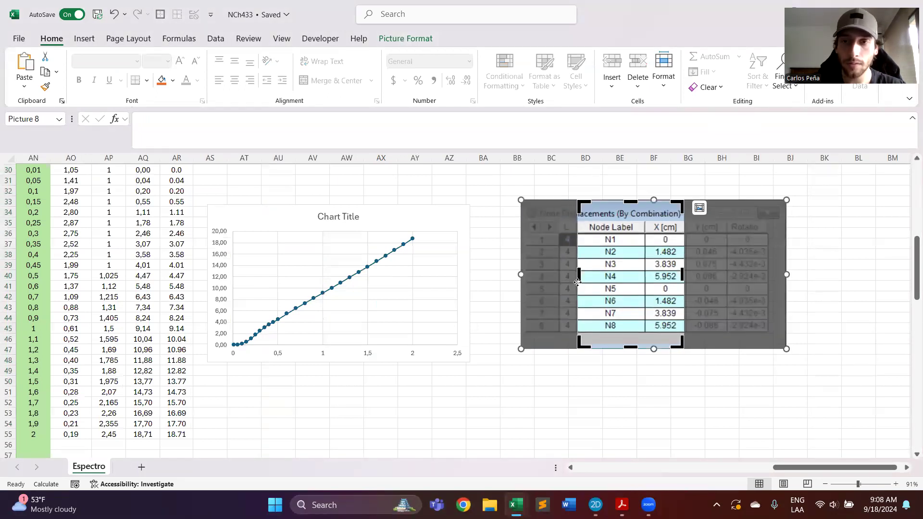
{"action": "left_click", "coordinate": [790, 350]}
Switch back to RISA-2D and close the Results list and the Node Displacements table
{"action": "key", "text": "alt+Tab"}
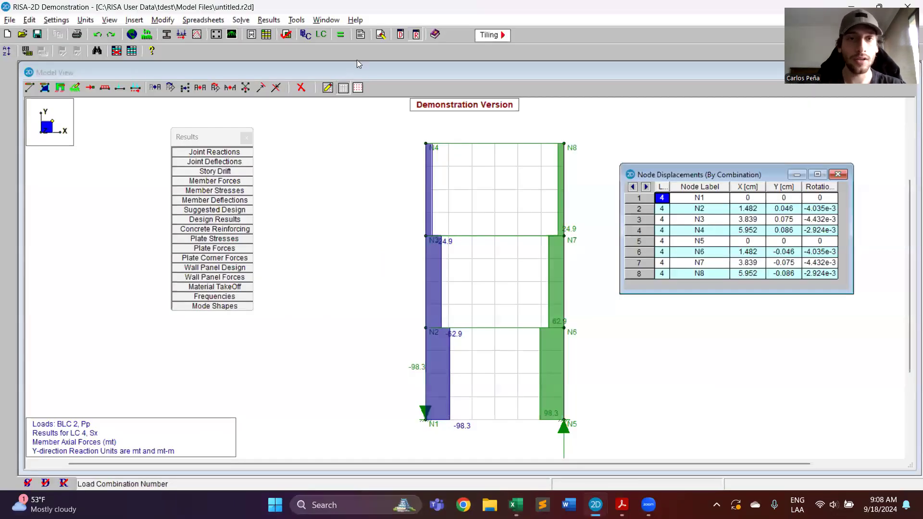
{"action": "left_click", "coordinate": [246, 137]}
{"action": "left_click", "coordinate": [838, 175]}
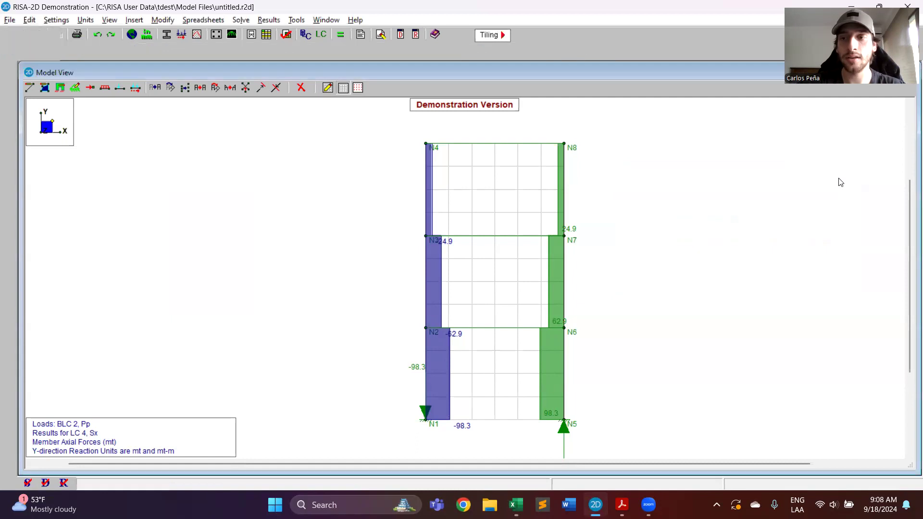
Run the dynamics solution with Ayud_7_grabada_Sde as the X-direction spectrum, clearing the current results, and close the Frequencies and Participation table
{"action": "left_click", "coordinate": [340, 34]}
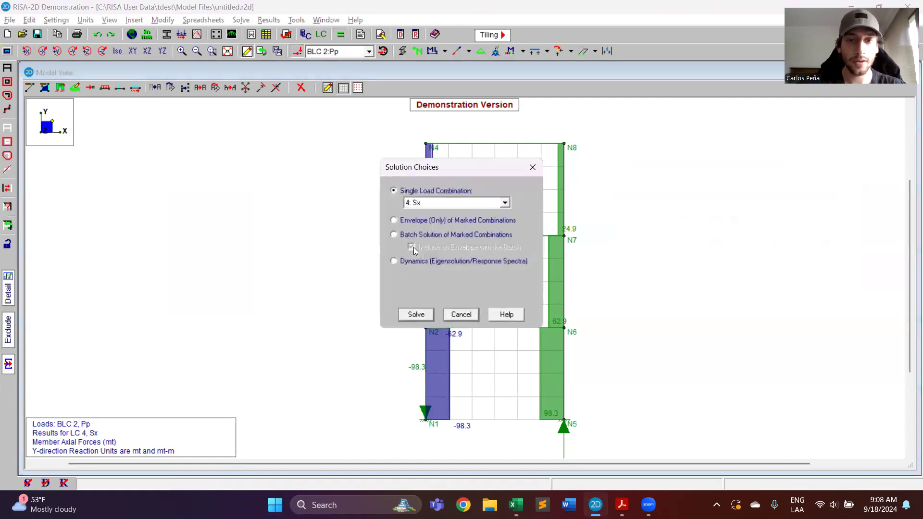
{"action": "left_click", "coordinate": [416, 262]}
{"action": "left_click", "coordinate": [417, 314]}
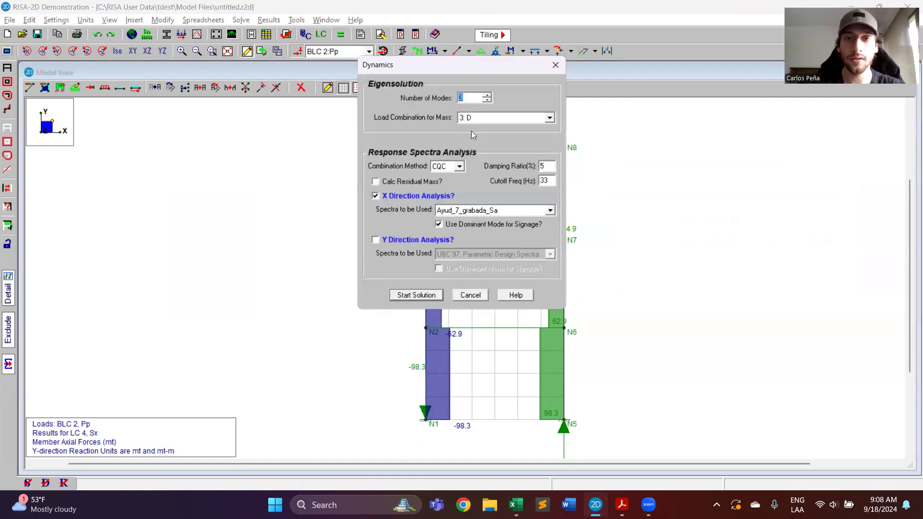
{"action": "left_click", "coordinate": [512, 211]}
{"action": "left_click", "coordinate": [500, 278]}
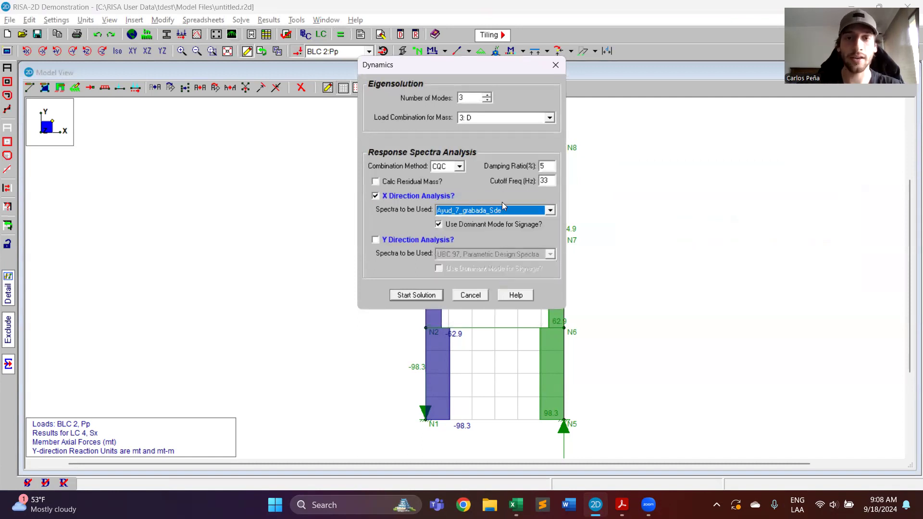
{"action": "left_click", "coordinate": [423, 295]}
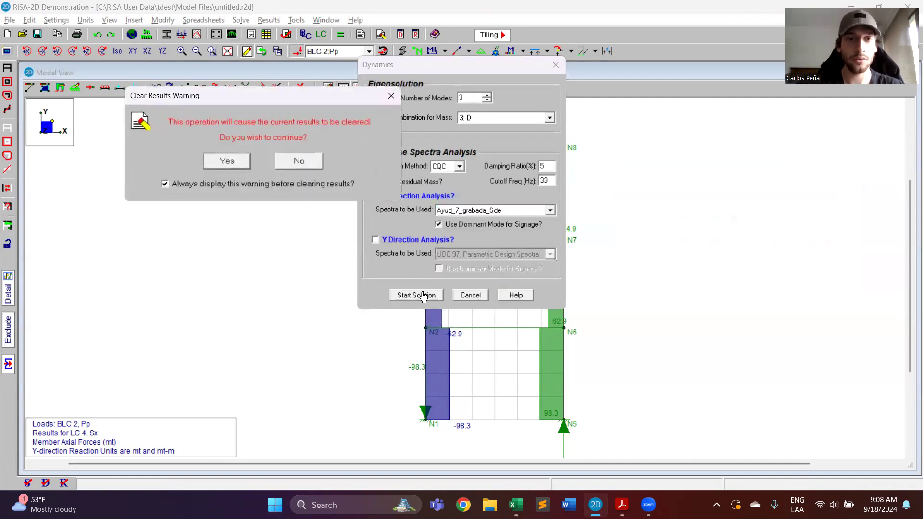
{"action": "left_click", "coordinate": [233, 163]}
{"action": "left_click", "coordinate": [551, 300]}
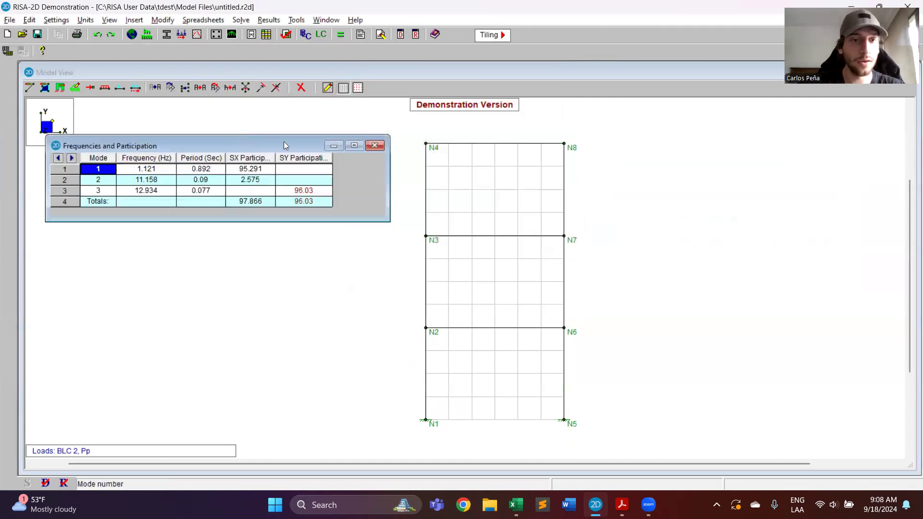
{"action": "left_click", "coordinate": [382, 148]}
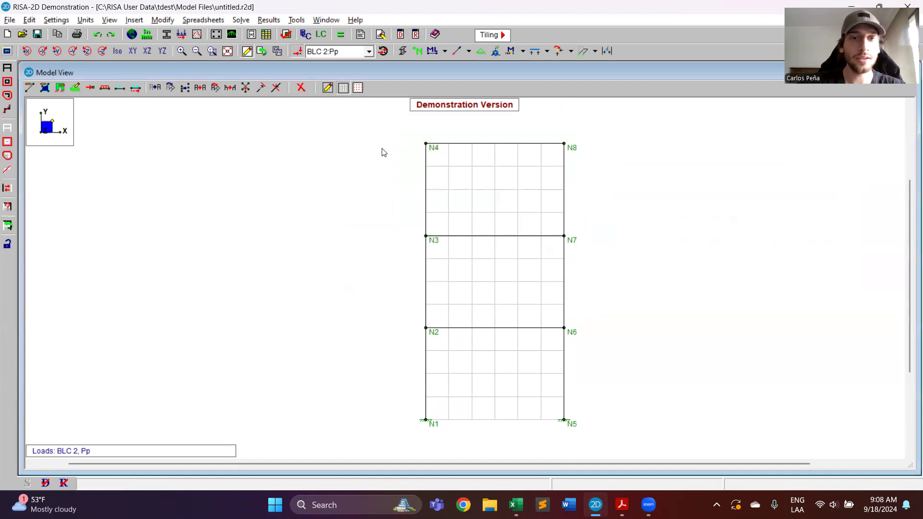
Solve load combination 4: Sx as a single combination with the Sde spectrum, continuing without P-Delta analysis
{"action": "left_click", "coordinate": [341, 34]}
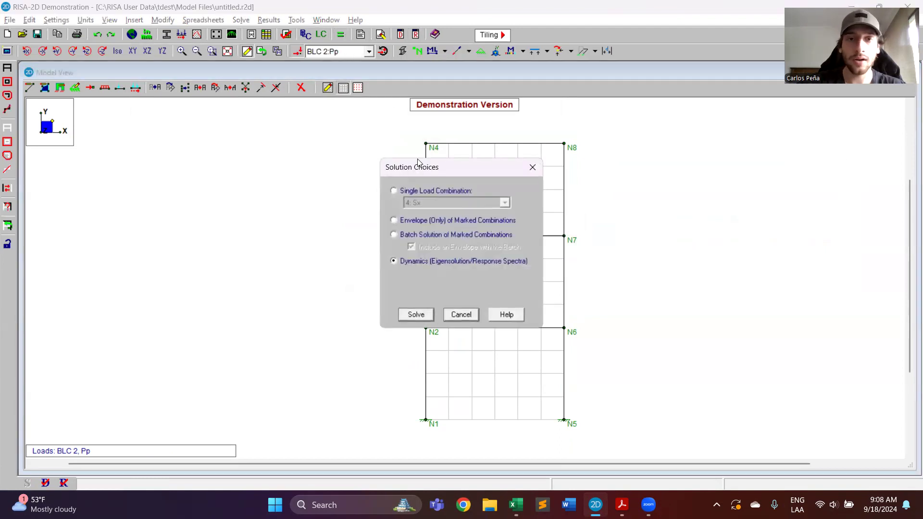
{"action": "left_click", "coordinate": [423, 195]}
{"action": "left_click", "coordinate": [416, 315]}
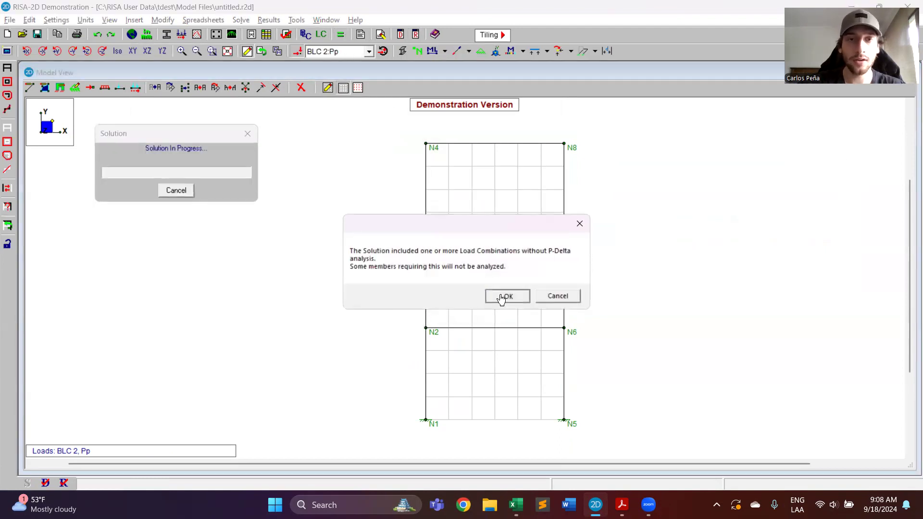
{"action": "left_click", "coordinate": [502, 296]}
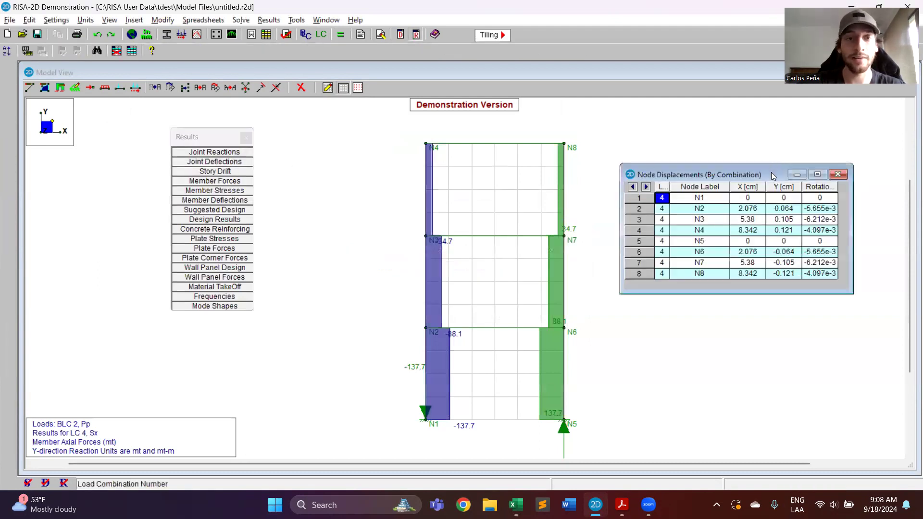
Reposition the Node Displacements table slightly and capture a screen clip of its column headers and all eight rows
{"action": "left_click_drag", "start_coordinate": [771, 172], "coordinate": [778, 170]}
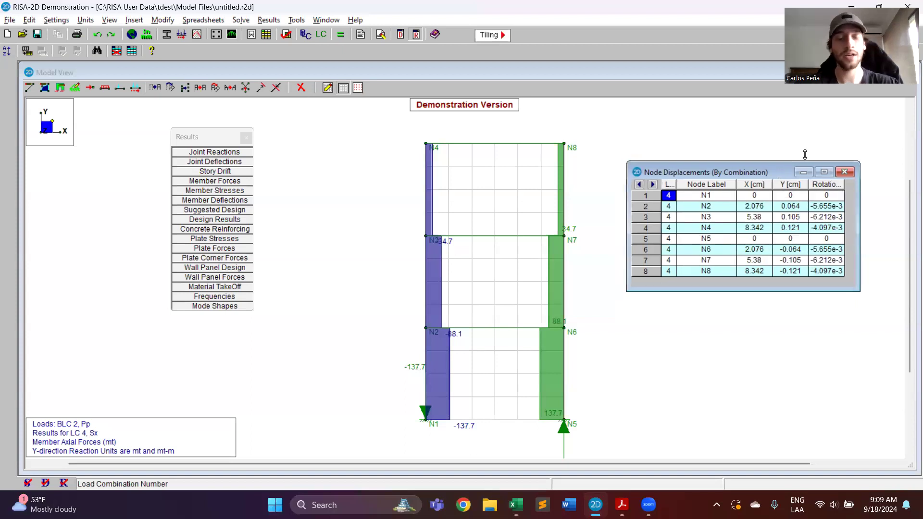
{"action": "key", "text": "super+shift+s"}
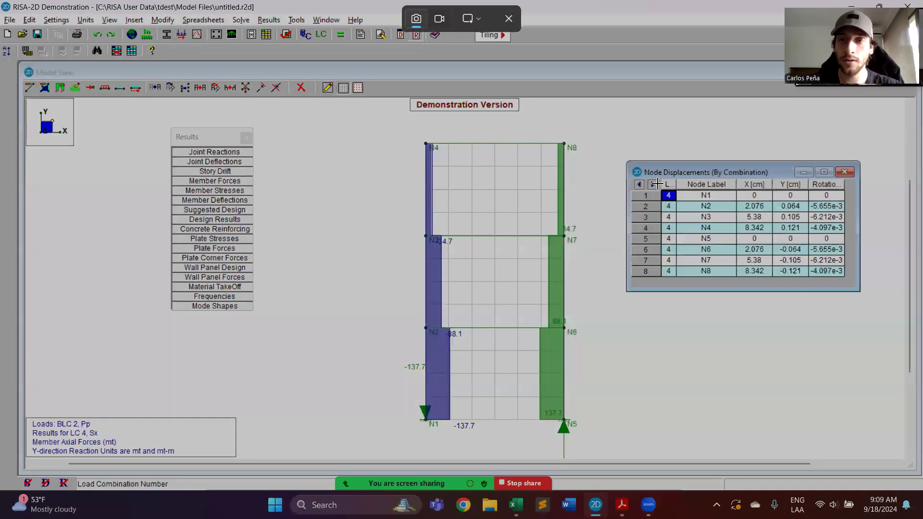
{"action": "left_click_drag", "start_coordinate": [631, 175], "coordinate": [842, 274]}
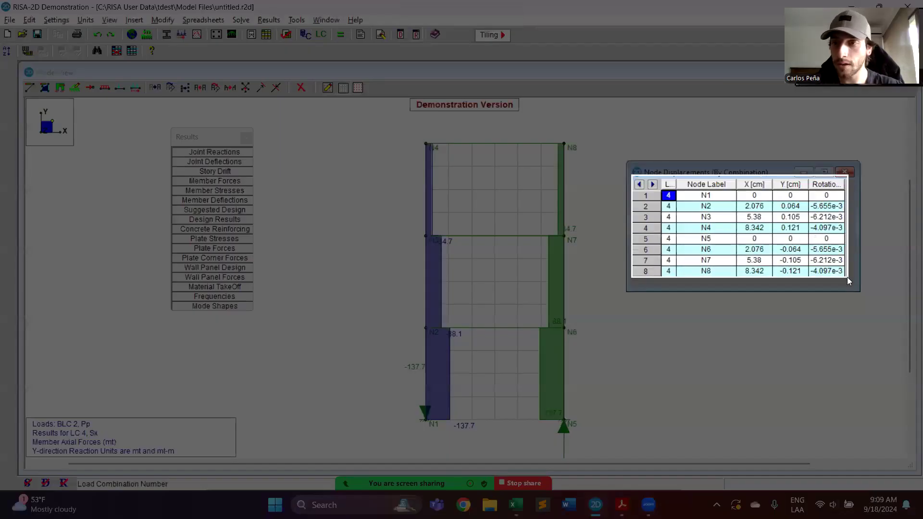
Switch to the NCh433 workbook in Excel, paste the new displacement clip and move it up near the first table picture
{"action": "key", "text": "alt+Tab"}
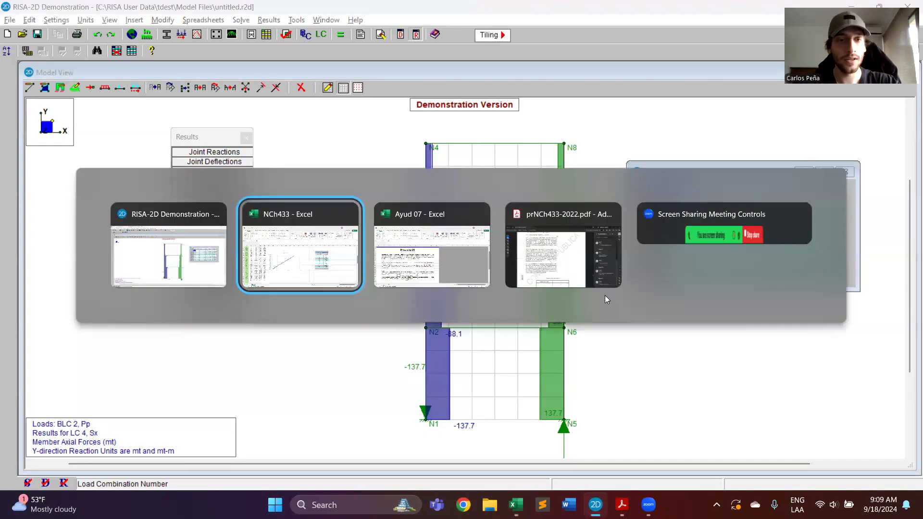
{"action": "key", "text": "ctrl+v"}
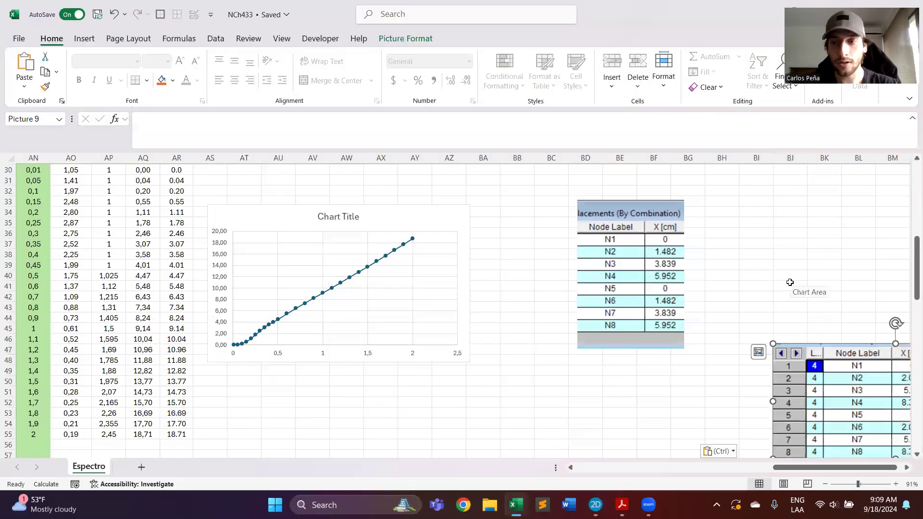
{"action": "left_click_drag", "start_coordinate": [789, 328], "coordinate": [648, 185]}
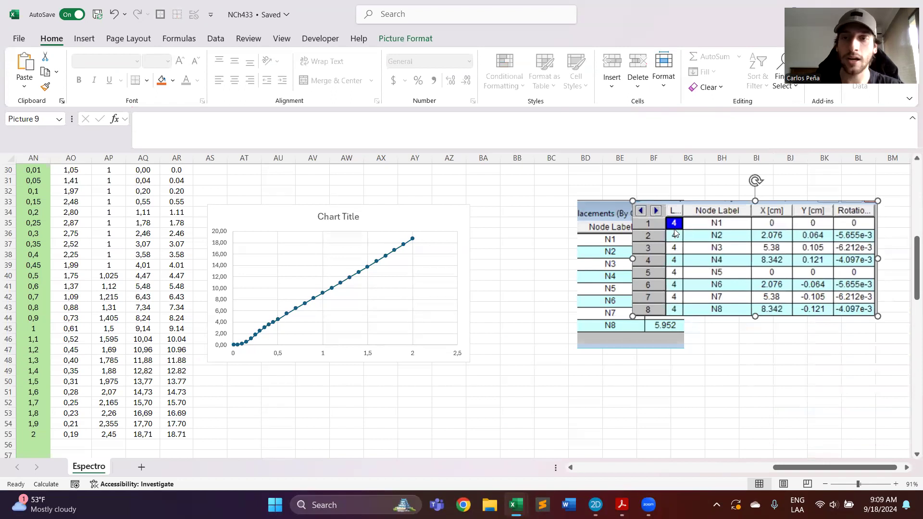
Crop the new picture to its Node Label and X [cm] columns and place it directly beside the first displacement picture
{"action": "right_click", "coordinate": [677, 177]}
{"action": "left_click", "coordinate": [711, 146]}
{"action": "left_click_drag", "start_coordinate": [634, 258], "coordinate": [685, 278]}
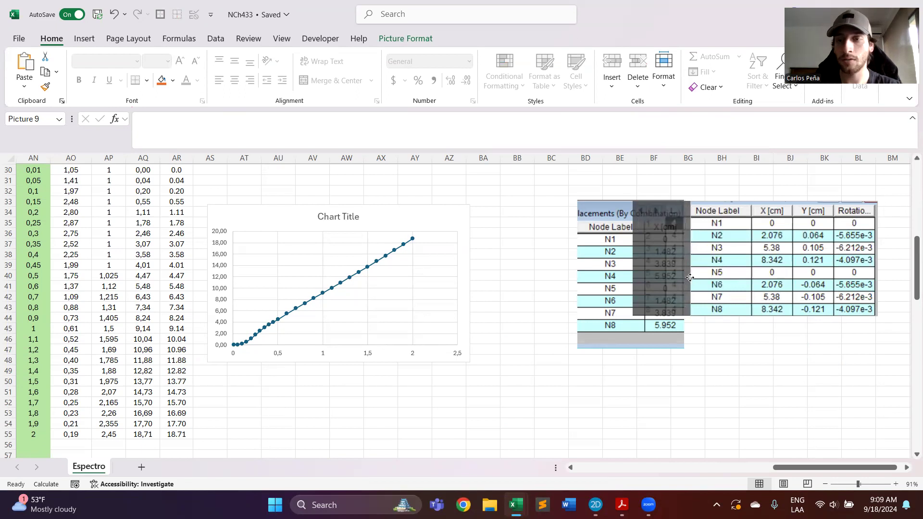
{"action": "left_click_drag", "start_coordinate": [862, 263], "coordinate": [796, 261]}
{"action": "left_click", "coordinate": [799, 373]}
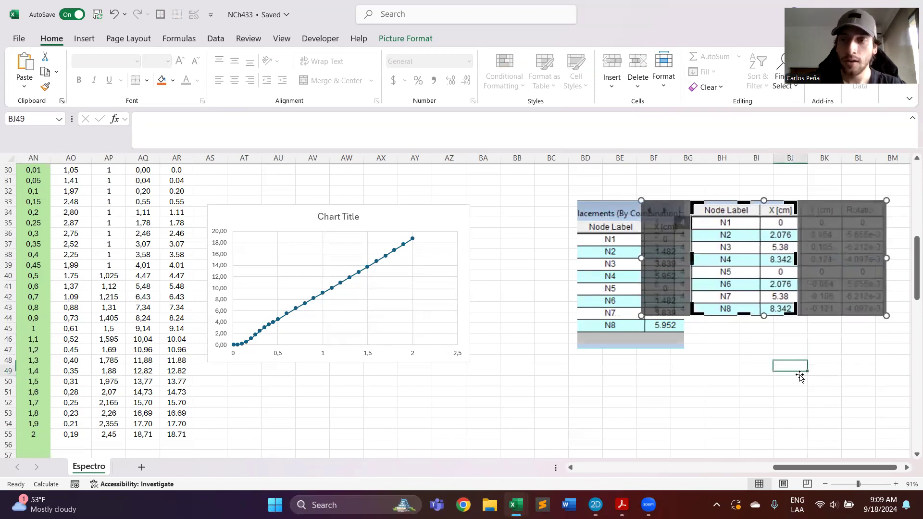
{"action": "left_click_drag", "start_coordinate": [780, 216], "coordinate": [750, 254]}
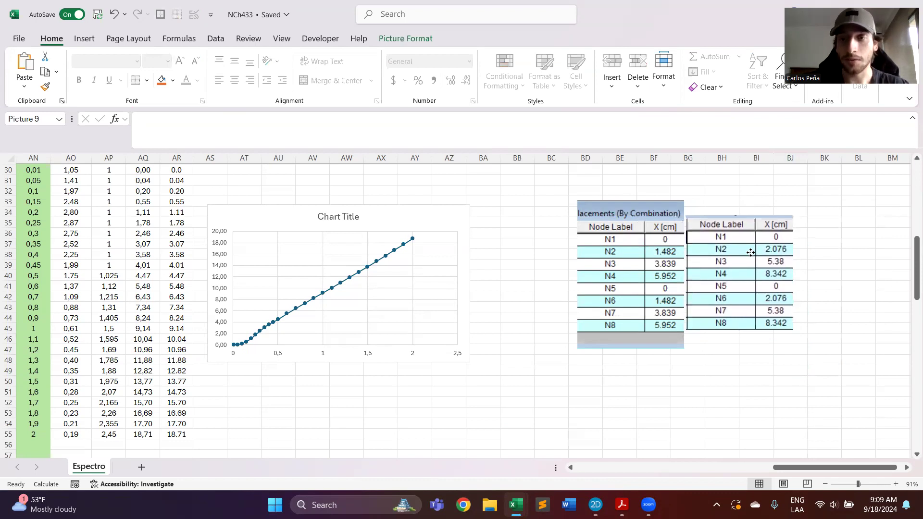
{"action": "left_click", "coordinate": [705, 367]}
Review the pasted displacement tables and the Problema 01 statement in the Ayud 07 workbook, ending back in NCh433
{"action": "key", "text": "alt+Tab"}
{"action": "key", "text": "alt+Tab"}
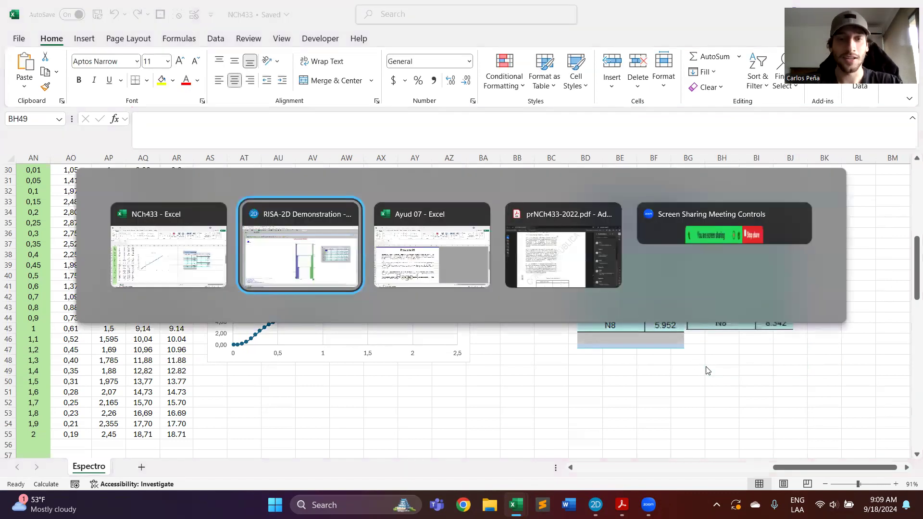
{"action": "key", "text": "alt+Tab"}
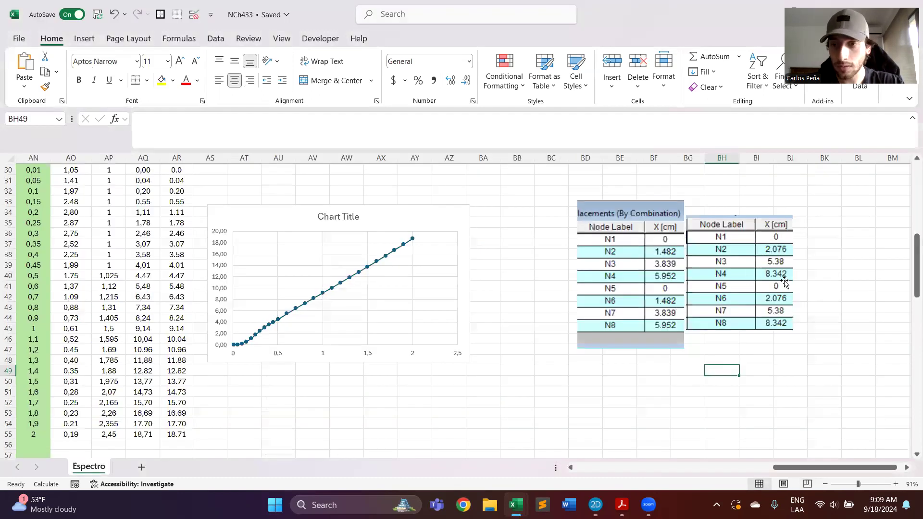
{"action": "key", "text": "alt+Tab"}
{"action": "key", "text": "alt+Tab"}
{"action": "key", "text": "alt+Tab"}
{"action": "key", "text": "alt+Tab"}
{"action": "key", "text": "alt+Tab"}
{"action": "key", "text": "alt+Tab"}
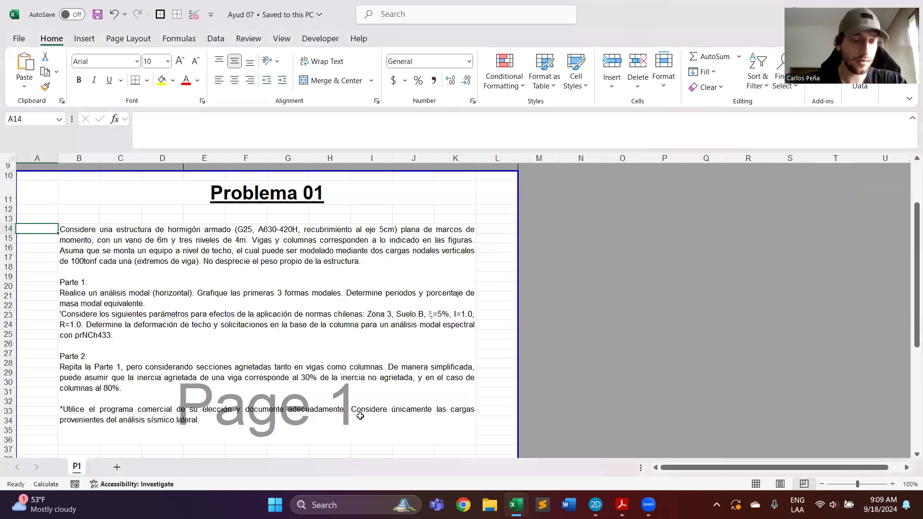
{"action": "key", "text": "alt+Tab"}
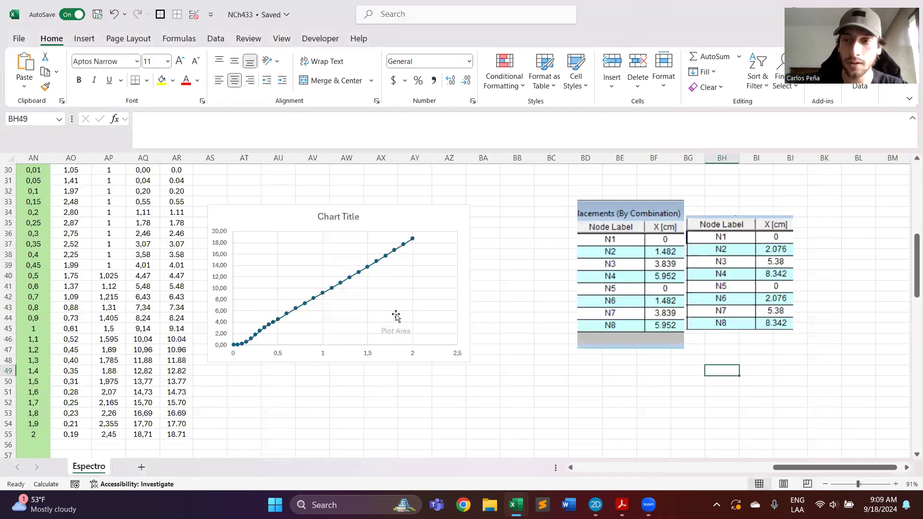
Open the Sde [cm] formula in cell K11 under VALORES IMPORTANTES to examine it alongside the spectrum parameters
{"action": "scroll", "coordinate": [396, 315], "scroll_direction": "left", "scroll_amount": 10}
{"action": "scroll", "coordinate": [421, 316], "scroll_direction": "up", "scroll_amount": 4}
{"action": "scroll", "coordinate": [422, 316], "scroll_direction": "left", "scroll_amount": 3}
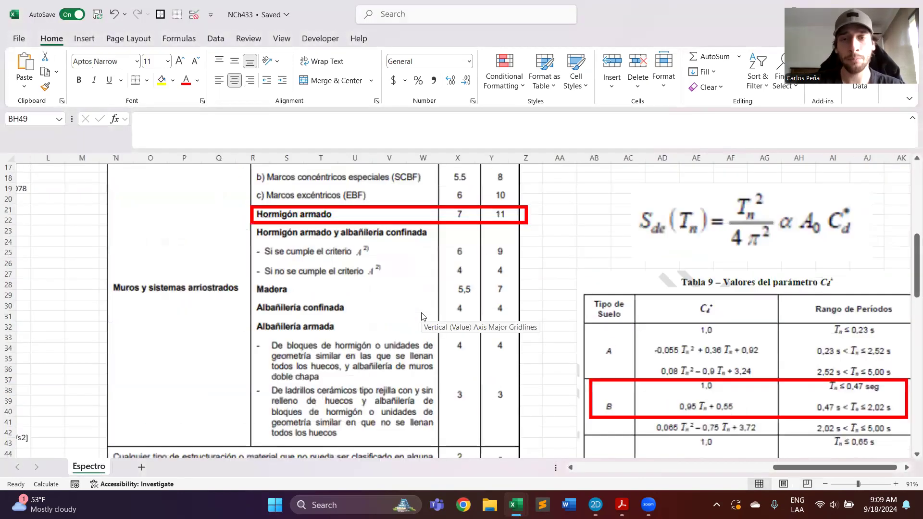
{"action": "scroll", "coordinate": [422, 316], "scroll_direction": "up", "scroll_amount": 5}
{"action": "scroll", "coordinate": [422, 316], "scroll_direction": "left", "scroll_amount": 4}
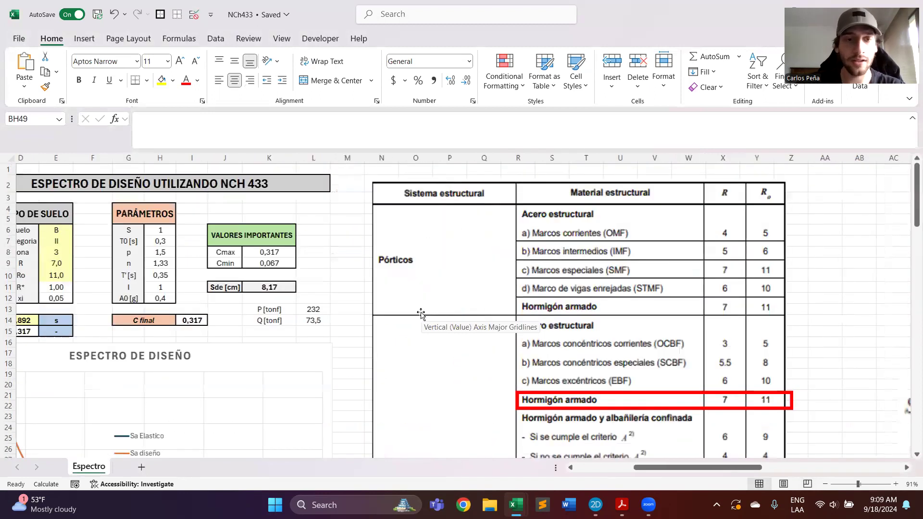
{"action": "left_click", "coordinate": [287, 285]}
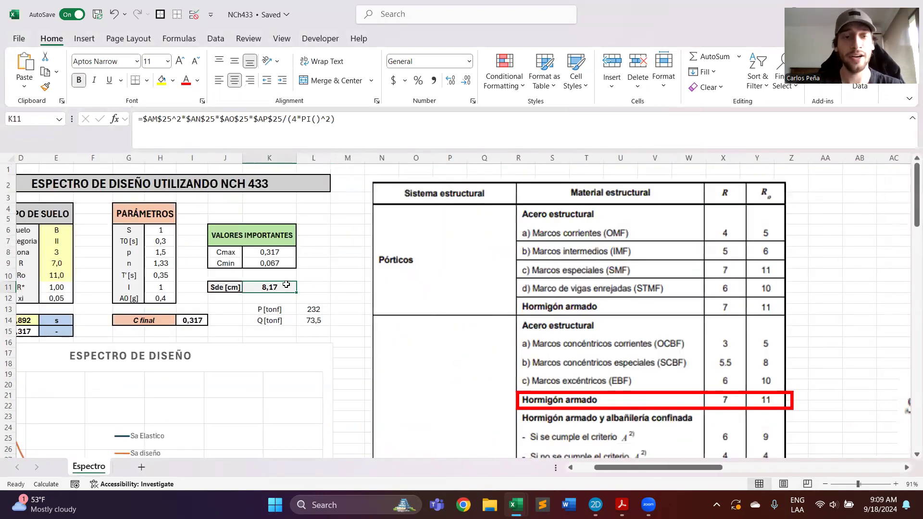
{"action": "left_click", "coordinate": [381, 123]}
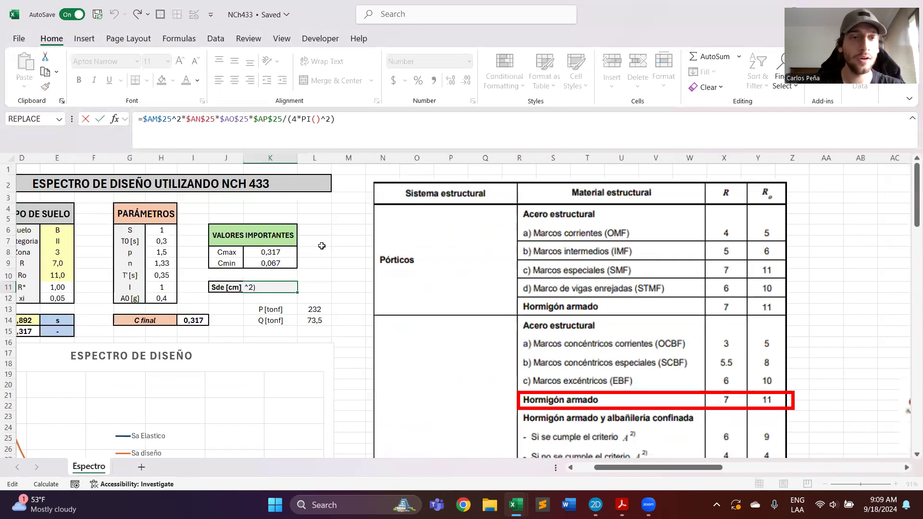
{"action": "scroll", "coordinate": [322, 246], "scroll_direction": "left", "scroll_amount": 1}
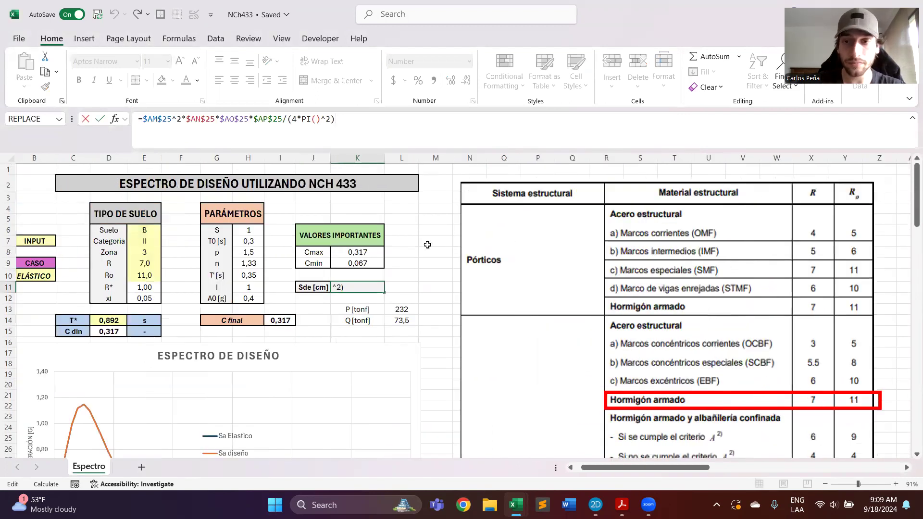
Examine the Sde [cm] formula in AQ25 alongside its Tn, alfa, A0 and Cd inputs and the Tabla 9 parameter values
{"action": "scroll", "coordinate": [427, 245], "scroll_direction": "right", "scroll_amount": 8}
{"action": "left_click", "coordinate": [662, 298]}
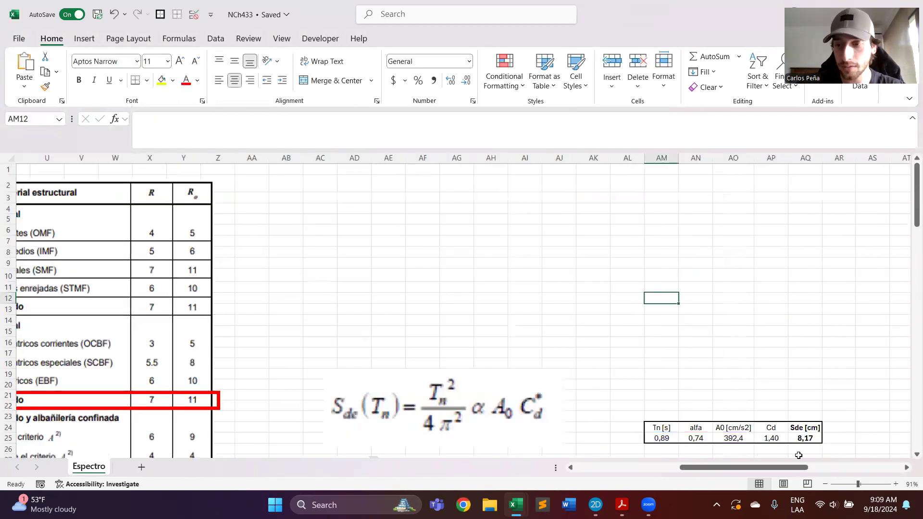
{"action": "double_click", "coordinate": [815, 436]}
{"action": "scroll", "coordinate": [764, 287], "scroll_direction": "down", "scroll_amount": 5}
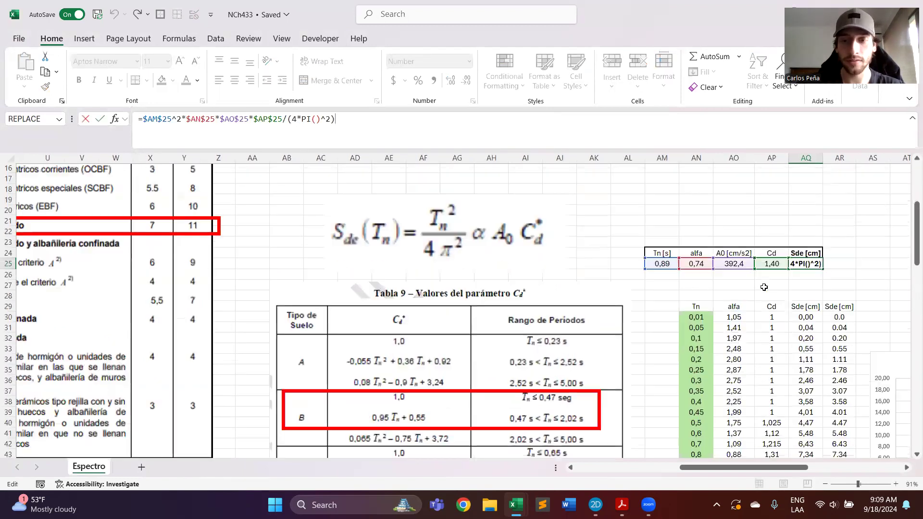
{"action": "left_click", "coordinate": [873, 263]}
{"action": "scroll", "coordinate": [758, 273], "scroll_direction": "down", "scroll_amount": 2}
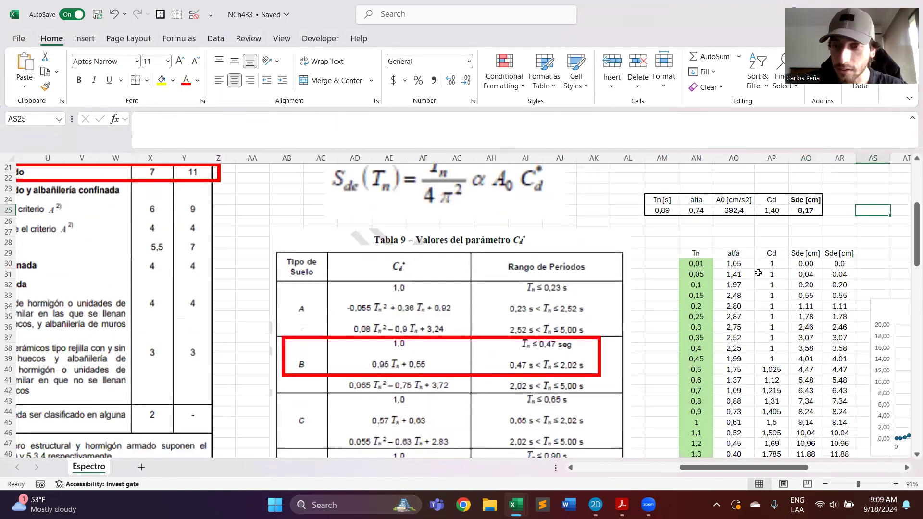
{"action": "scroll", "coordinate": [758, 273], "scroll_direction": "up", "scroll_amount": 1}
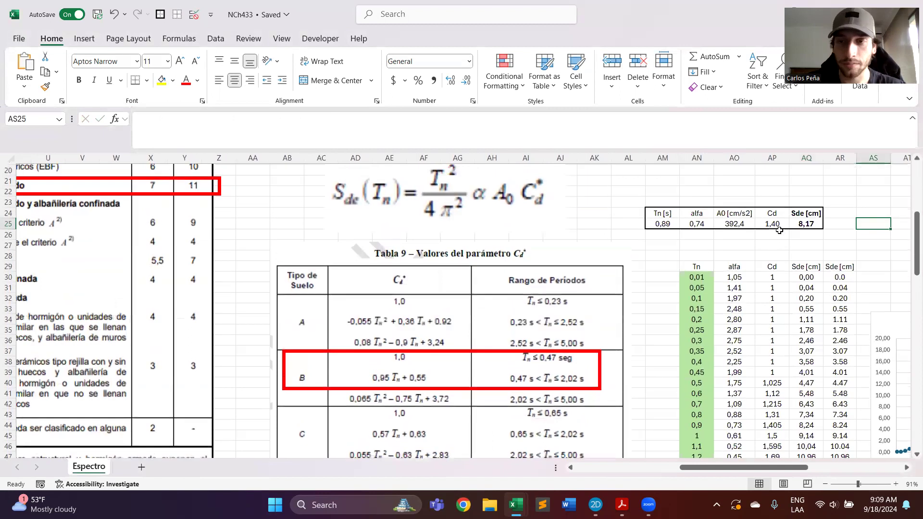
{"action": "left_click", "coordinate": [807, 225]}
{"action": "left_click", "coordinate": [820, 137]}
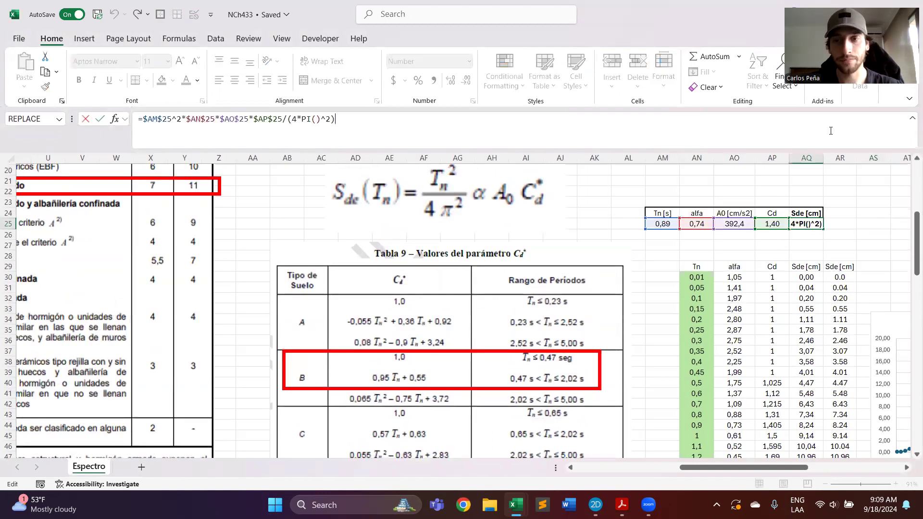
{"action": "left_click", "coordinate": [809, 249]}
Show the Tn [s] value in cell AM25 with three decimals
{"action": "left_click", "coordinate": [669, 224]}
{"action": "left_click", "coordinate": [449, 81]}
{"action": "left_click", "coordinate": [597, 194]}
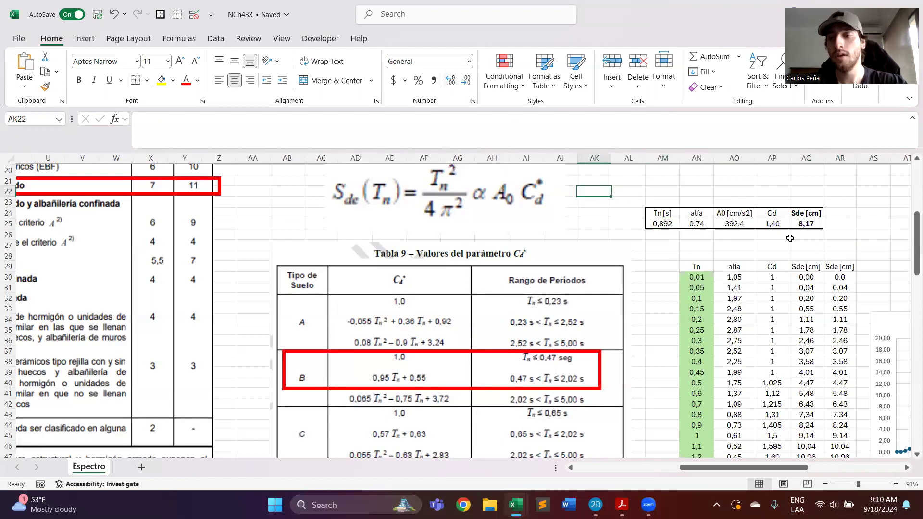
{"action": "left_click", "coordinate": [863, 246]}
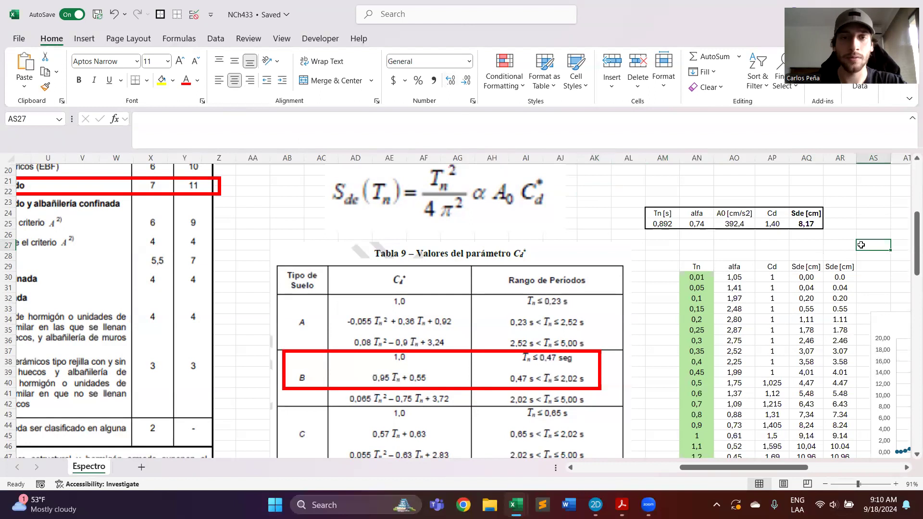
Check the Sx node displacements in RISA-2D, and read the Parte 2 cracked-section requirements in the Ayud 07 workbook
{"action": "key", "text": "alt+Tab"}
{"action": "key", "text": "alt+Tab"}
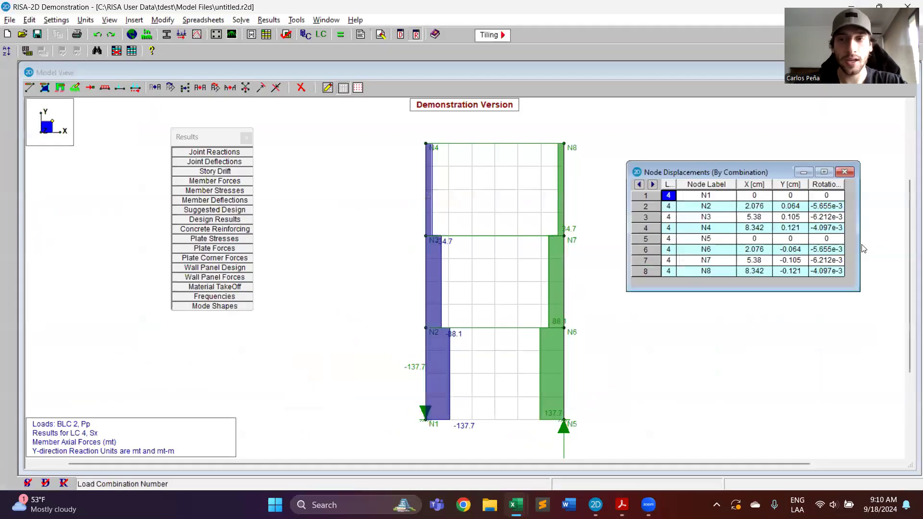
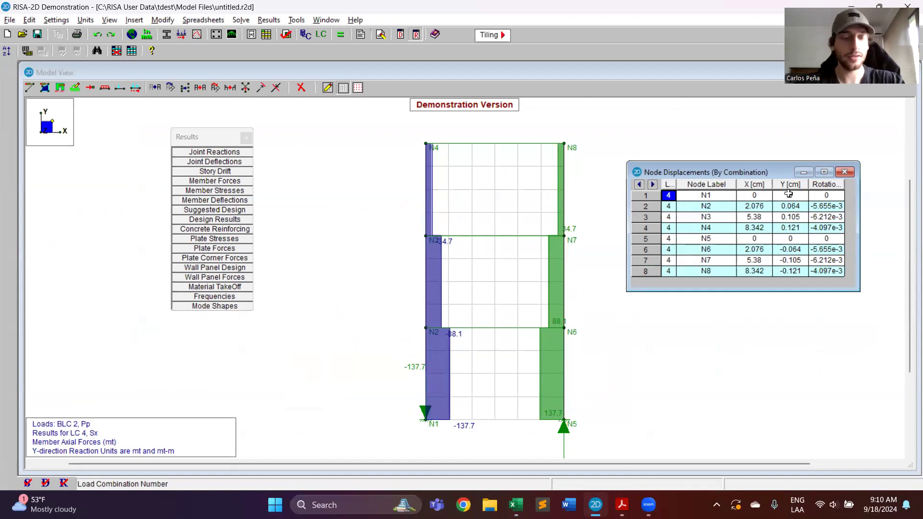
{"action": "key", "text": "alt+Tab"}
{"action": "key", "text": "alt+Tab"}
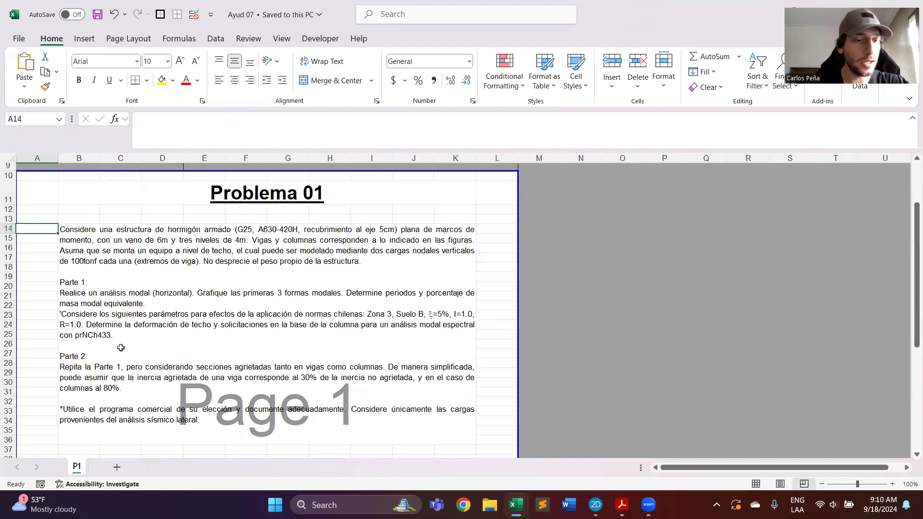
{"action": "scroll", "coordinate": [120, 362], "scroll_direction": "down", "scroll_amount": 1}
{"action": "scroll", "coordinate": [122, 362], "scroll_direction": "down", "scroll_amount": 1}
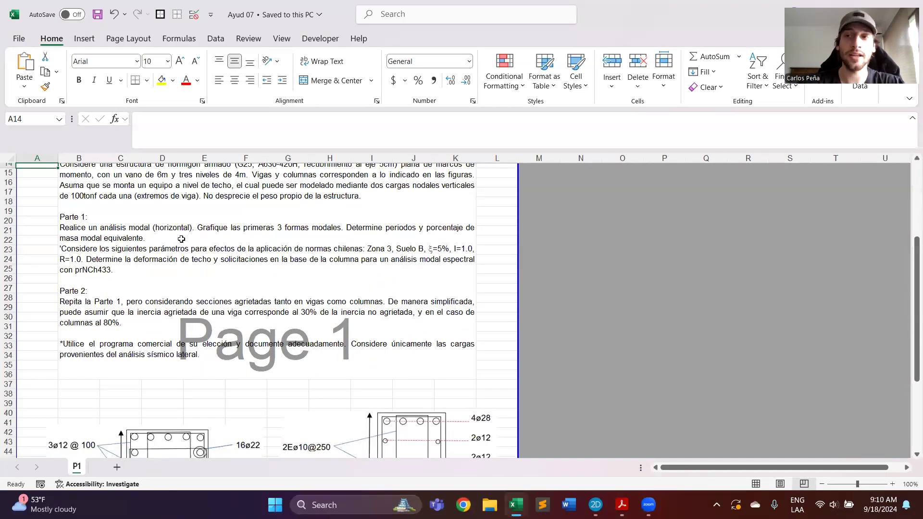
Switch to RISA-2D and close the Results list and the Node Displacements table
{"action": "key", "text": "alt+Tab"}
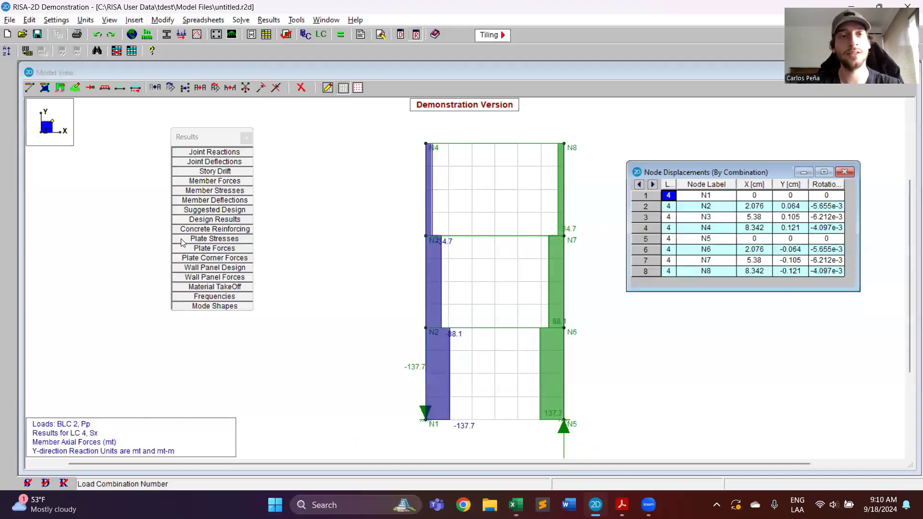
{"action": "left_click", "coordinate": [246, 138]}
{"action": "left_click", "coordinate": [844, 172]}
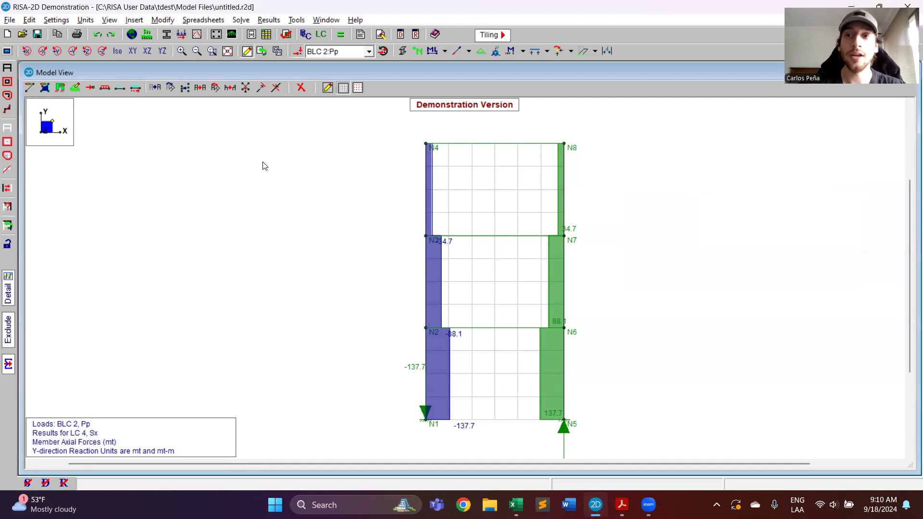
Enable Use Cracked Sections in the global concrete model settings and apply the change
{"action": "left_click", "coordinate": [132, 34]}
{"action": "left_click", "coordinate": [454, 165]}
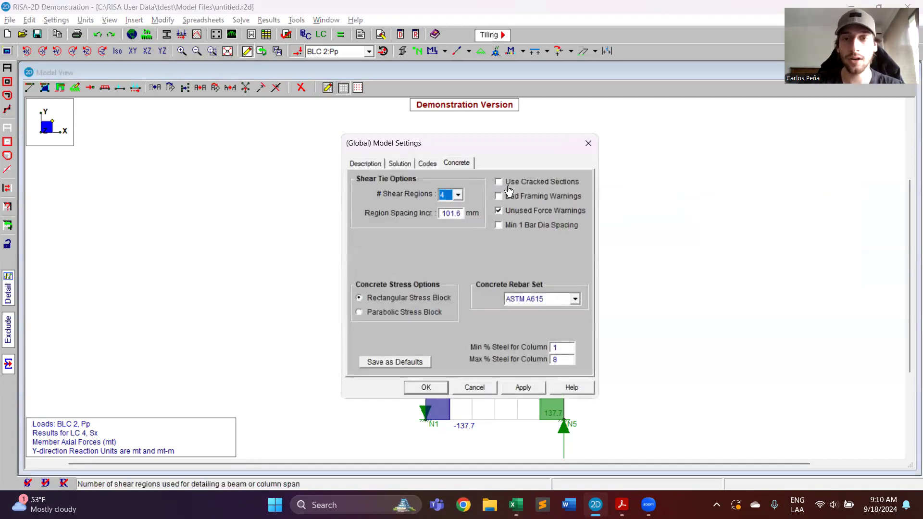
{"action": "left_click", "coordinate": [500, 185]}
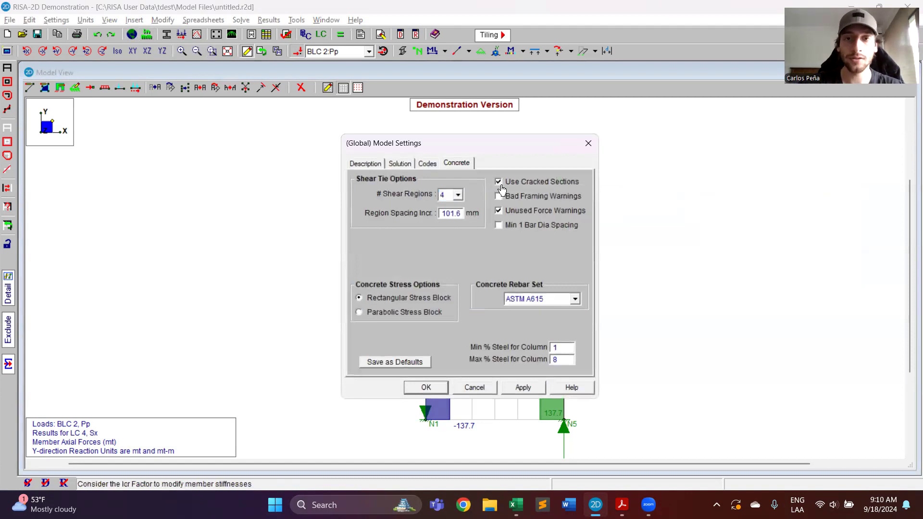
{"action": "left_click", "coordinate": [518, 387]}
{"action": "left_click", "coordinate": [223, 162]}
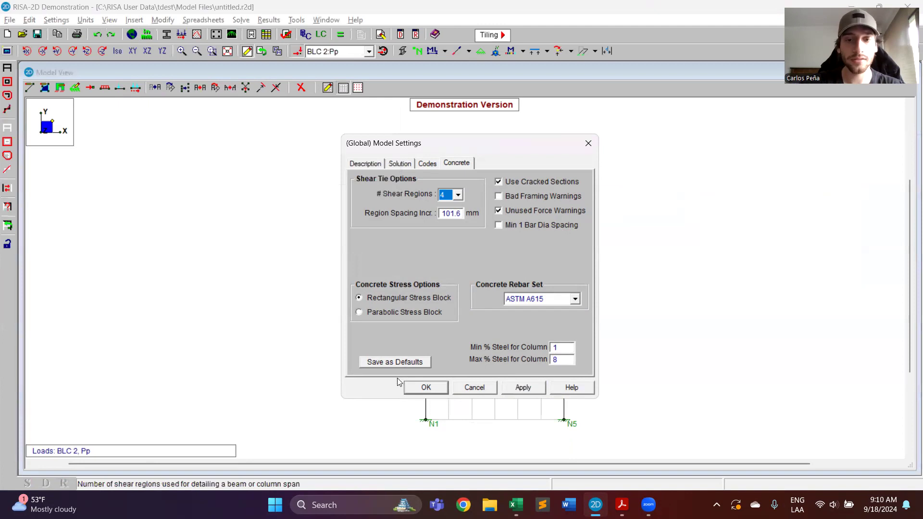
{"action": "left_click", "coordinate": [424, 386]}
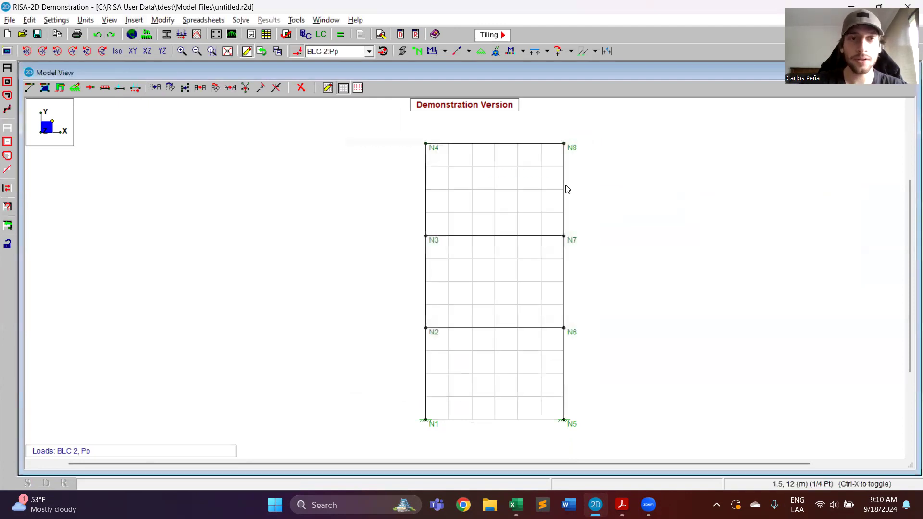
Show the Data Entry list and place it on the empty side of the frame near nodes N1 to N4
{"action": "left_click", "coordinate": [401, 34]}
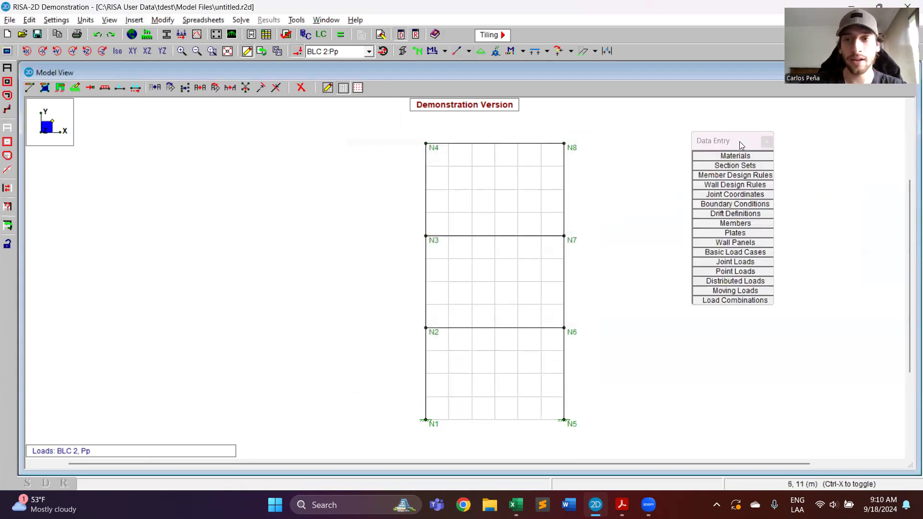
{"action": "left_click", "coordinate": [714, 142]}
{"action": "left_click_drag", "start_coordinate": [713, 147], "coordinate": [187, 166]}
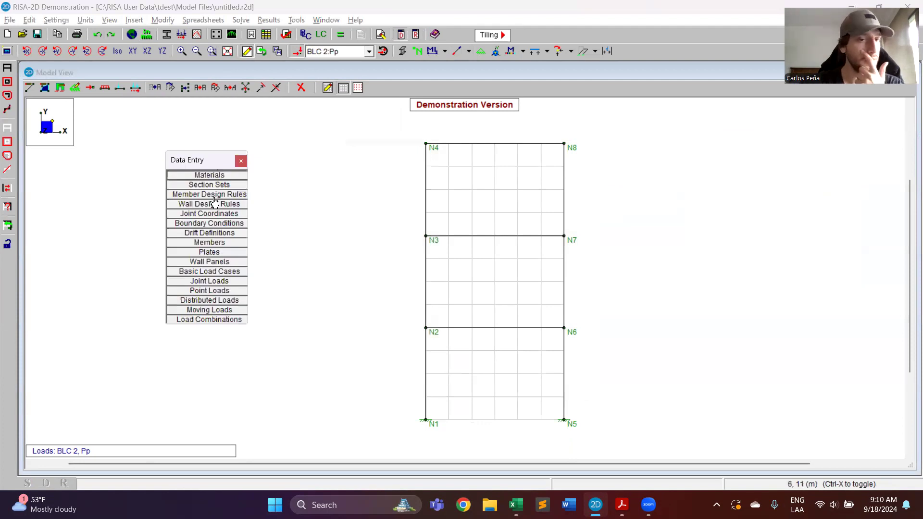
Look through the Member Primary Data and Member Design Rules spreadsheets for the cracked inertia setting
{"action": "left_click", "coordinate": [210, 243]}
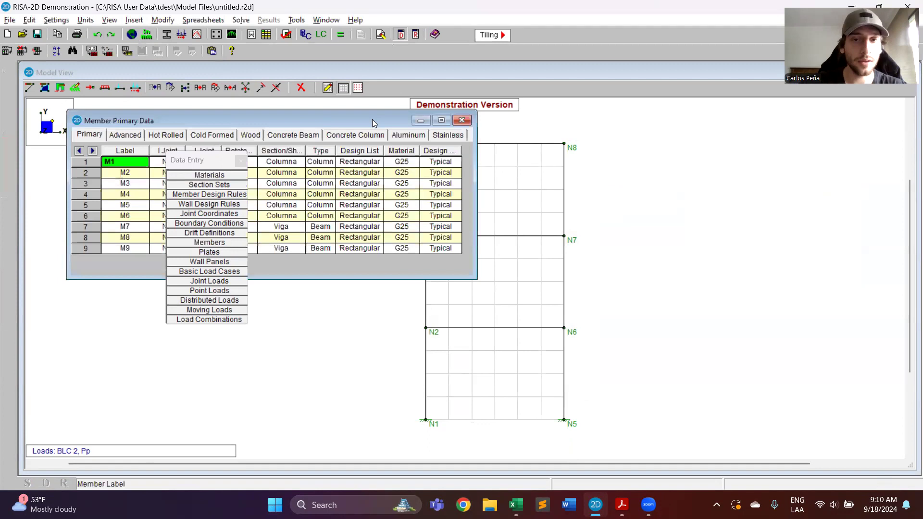
{"action": "left_click", "coordinate": [462, 120]}
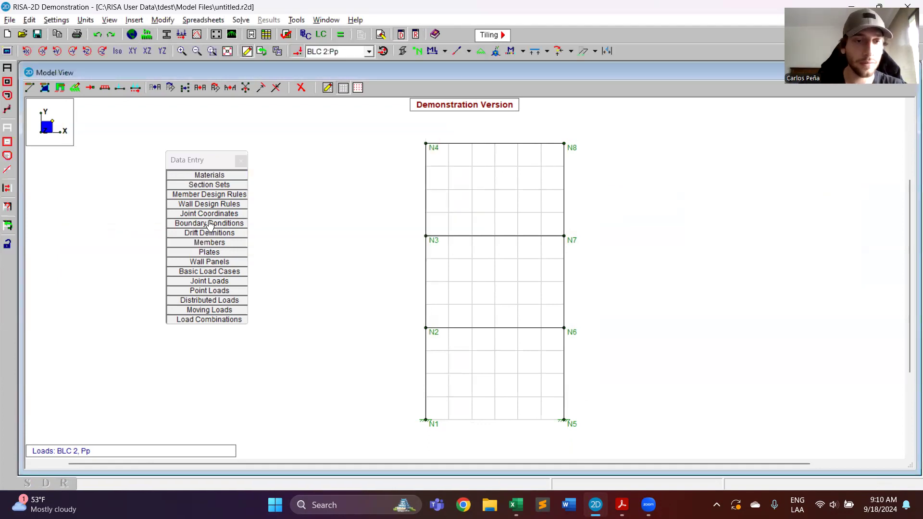
{"action": "left_click", "coordinate": [229, 195]}
{"action": "left_click_drag", "start_coordinate": [374, 139], "coordinate": [600, 161]}
{"action": "left_click", "coordinate": [694, 158]}
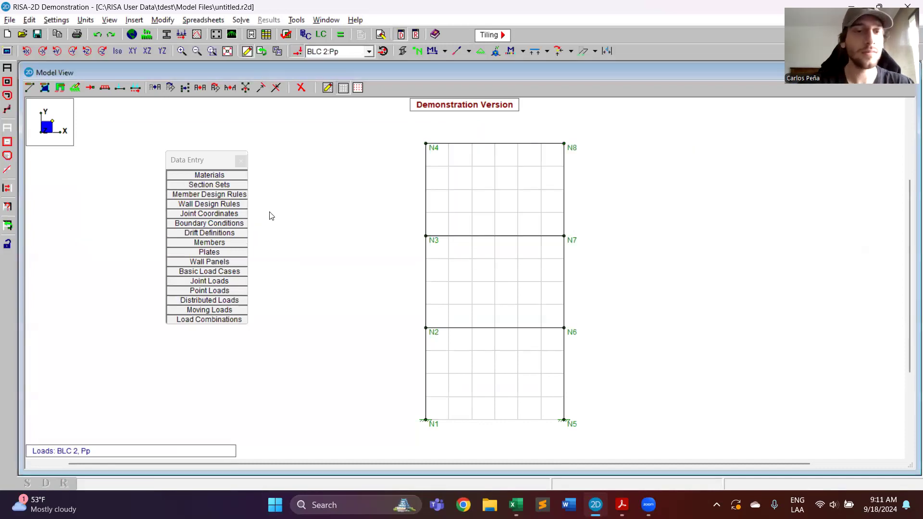
{"action": "left_click", "coordinate": [213, 244]}
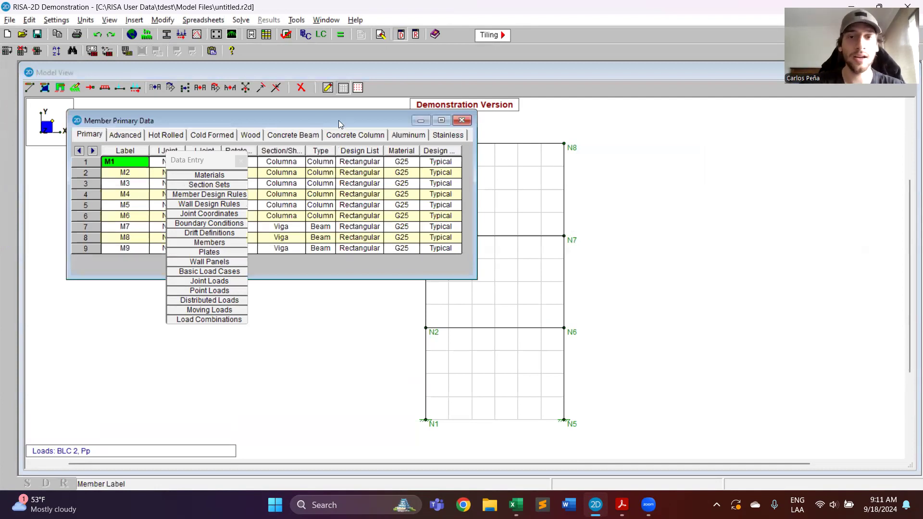
{"action": "left_click_drag", "start_coordinate": [338, 120], "coordinate": [599, 146]}
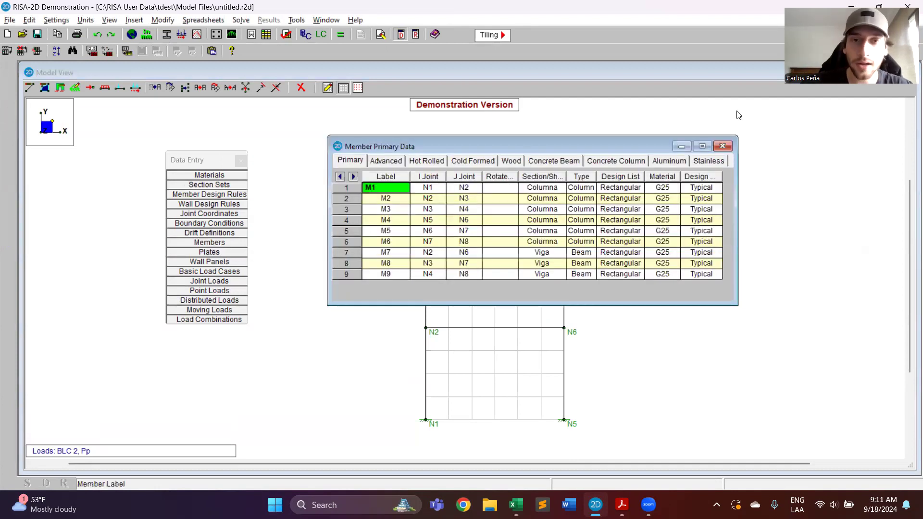
{"action": "left_click", "coordinate": [722, 146]}
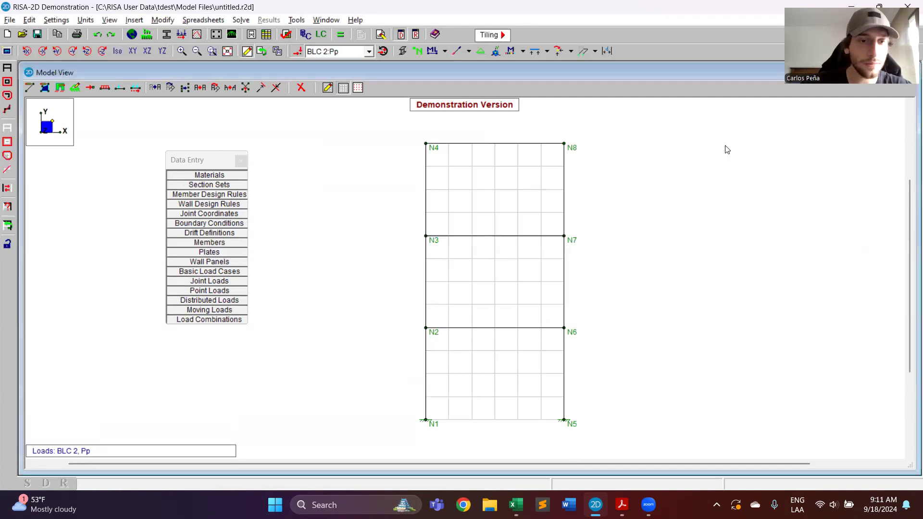
Open the Concrete Beam design parameters of the members and widen the window and the Icr Factor column
{"action": "left_click", "coordinate": [234, 248]}
{"action": "left_click", "coordinate": [569, 165]}
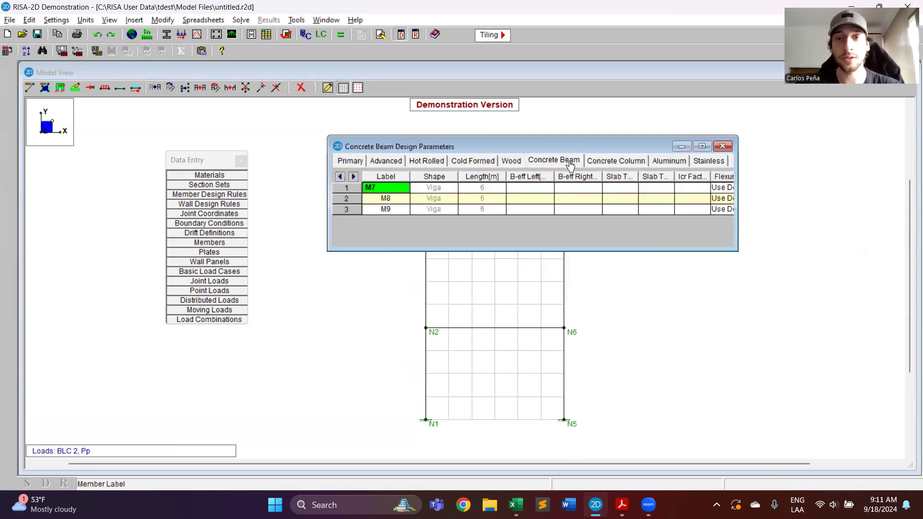
{"action": "left_click_drag", "start_coordinate": [643, 139], "coordinate": [643, 144]}
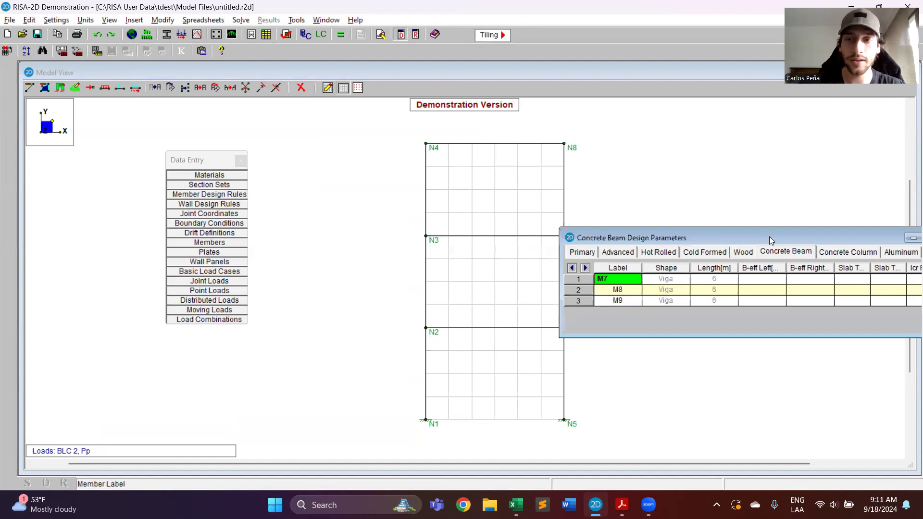
{"action": "left_click_drag", "start_coordinate": [769, 237], "coordinate": [582, 225]}
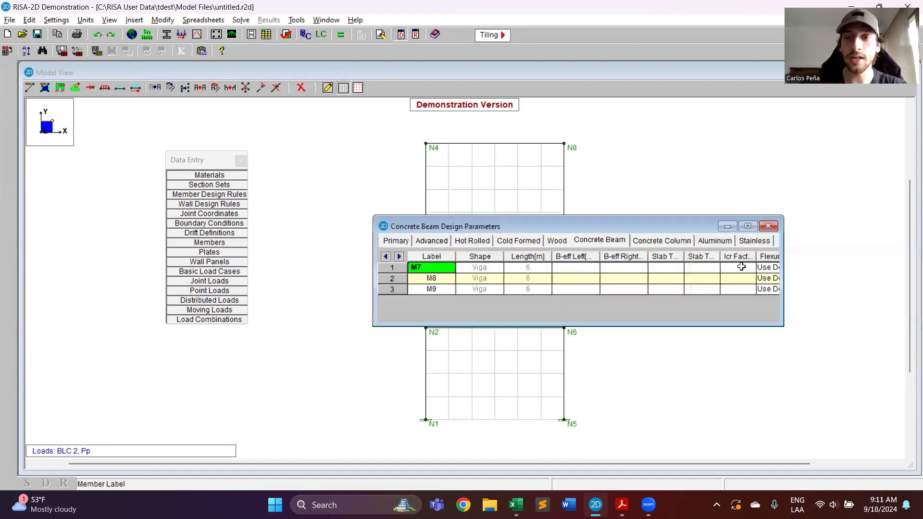
{"action": "left_click_drag", "start_coordinate": [783, 326], "coordinate": [844, 330]}
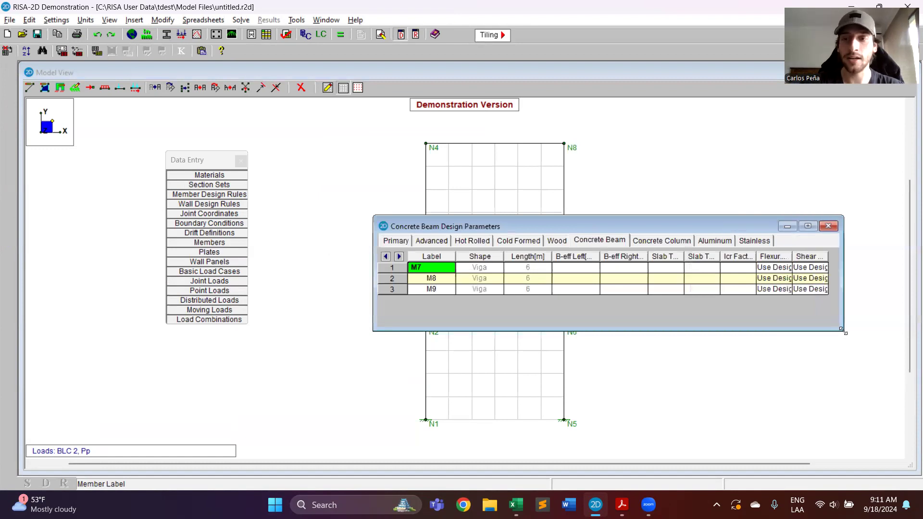
{"action": "left_click", "coordinate": [739, 267]}
{"action": "left_click_drag", "start_coordinate": [756, 256], "coordinate": [772, 256]}
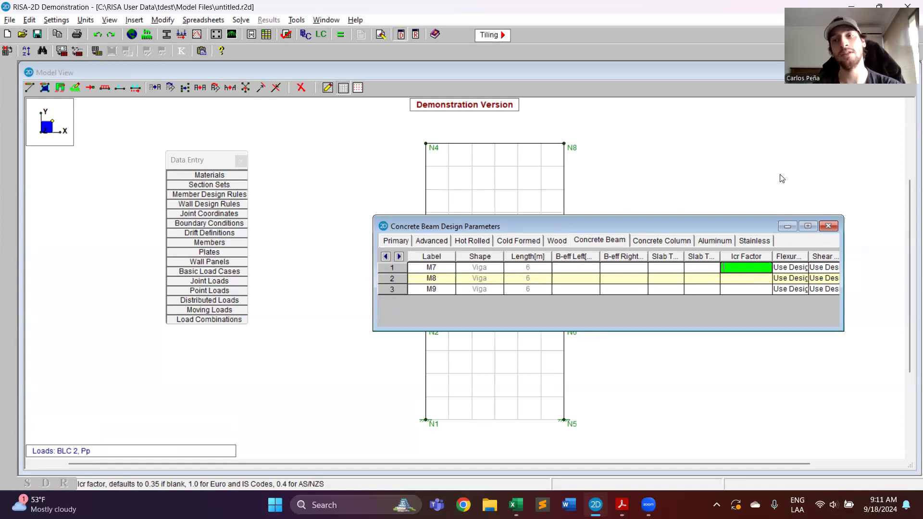
Check the beams' cracked inertia percentage in the Ayud 07 statement and set the Icr Factor of beams M7, M8 and M9 to 0.3
{"action": "key", "text": "alt+Tab"}
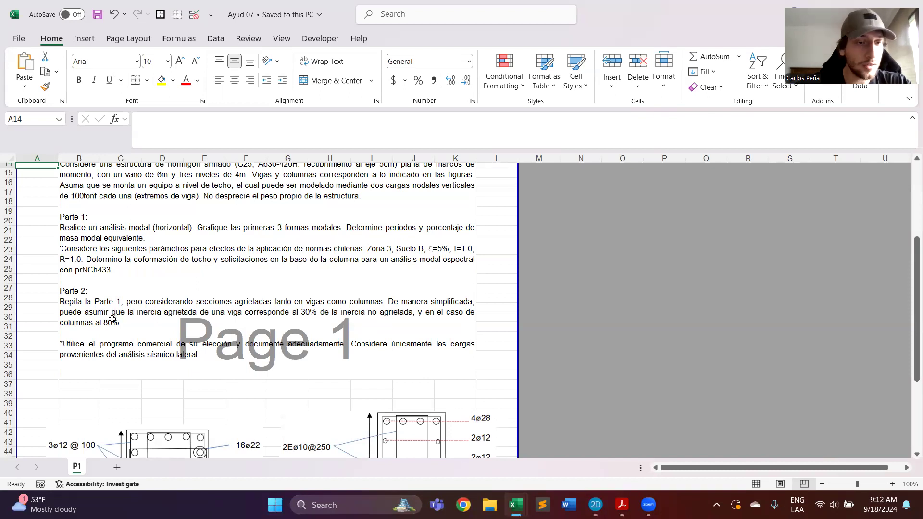
{"action": "key", "text": "alt+Tab"}
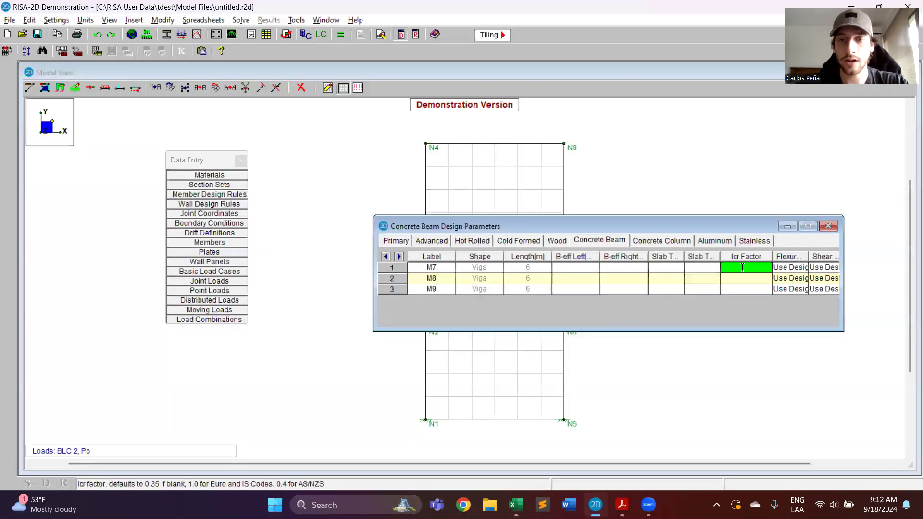
{"action": "type", "text": "0"}
{"action": "key", "text": "Return"}
{"action": "key", "text": "Tab"}
{"action": "key", "text": "Tab"}
{"action": "key", "text": "Tab"}
{"action": "key", "text": "Tab"}
{"action": "key", "text": "Tab"}
{"action": "type", "text": "0.3"}
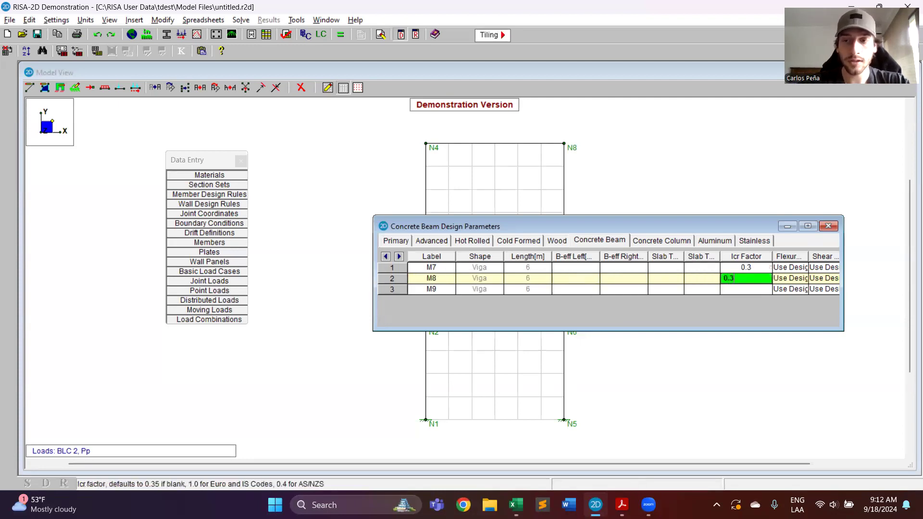
{"action": "key", "text": "Return"}
{"action": "key", "text": "Tab"}
{"action": "key", "text": "Tab"}
{"action": "key", "text": "Tab"}
{"action": "key", "text": "Tab"}
{"action": "key", "text": "Tab"}
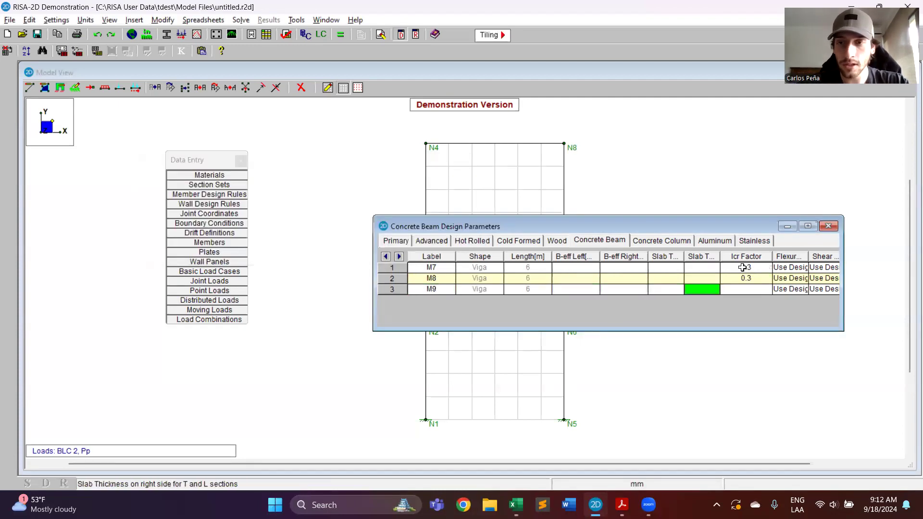
{"action": "type", "text": "0.3"}
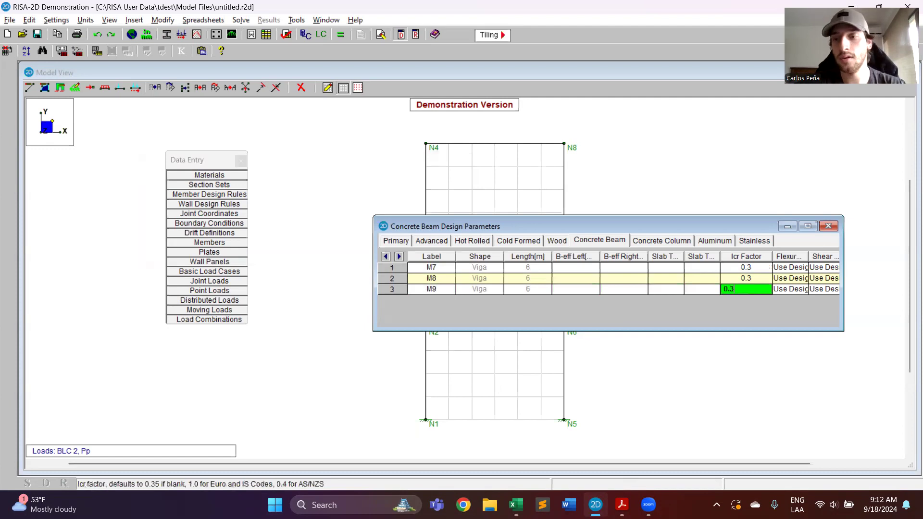
Open the Concrete Column design parameters of the members and widen the window so the Icr Factor column fits
{"action": "left_click", "coordinate": [842, 334]}
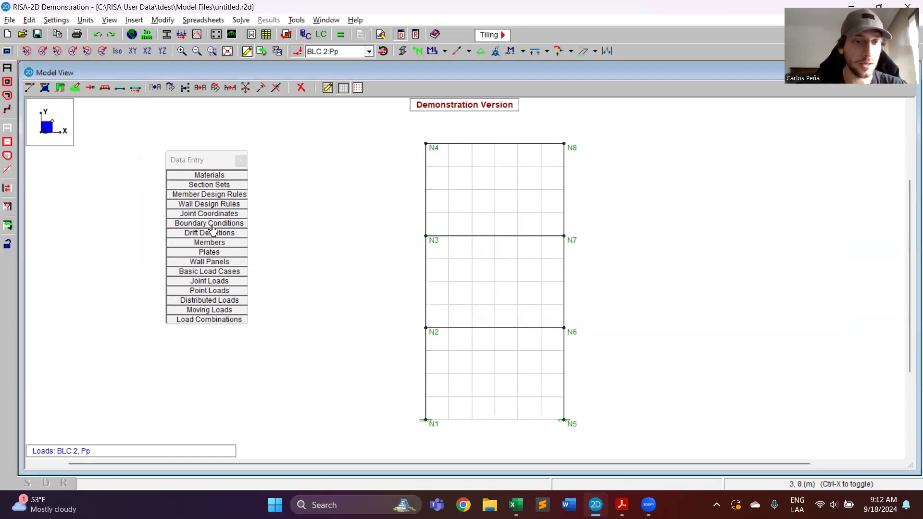
{"action": "left_click", "coordinate": [210, 243]}
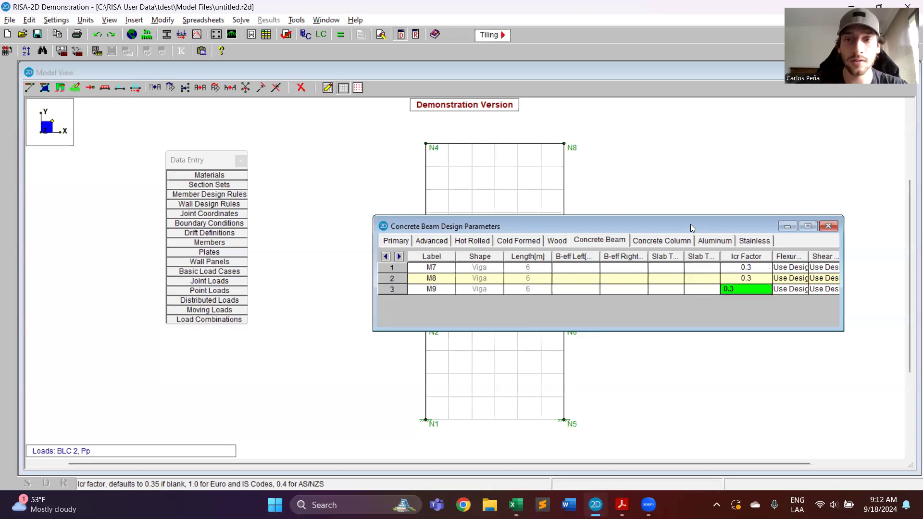
{"action": "left_click_drag", "start_coordinate": [690, 224], "coordinate": [584, 213]}
{"action": "left_click", "coordinate": [578, 232]}
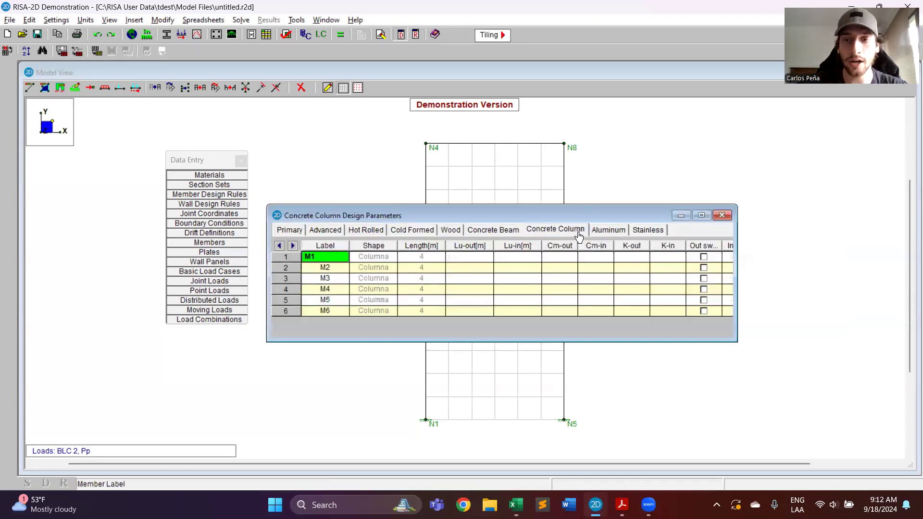
{"action": "left_click", "coordinate": [740, 346]}
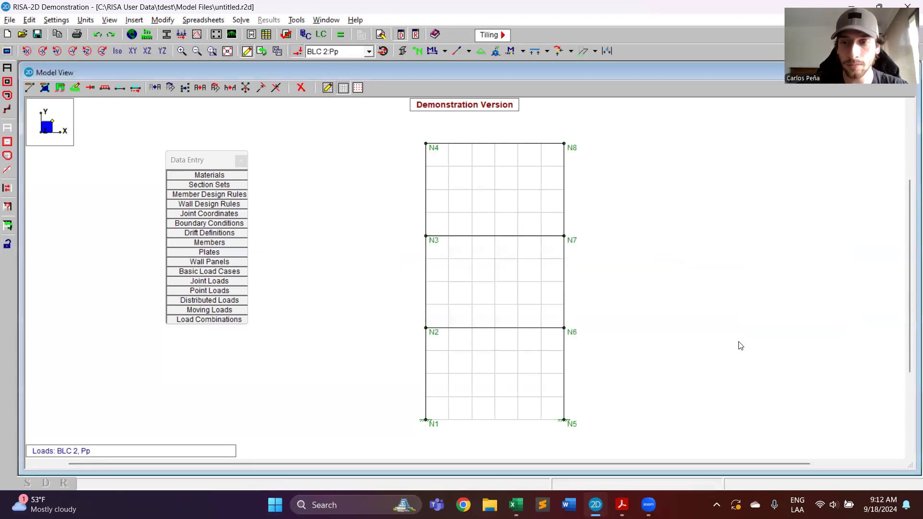
{"action": "left_click", "coordinate": [219, 247]}
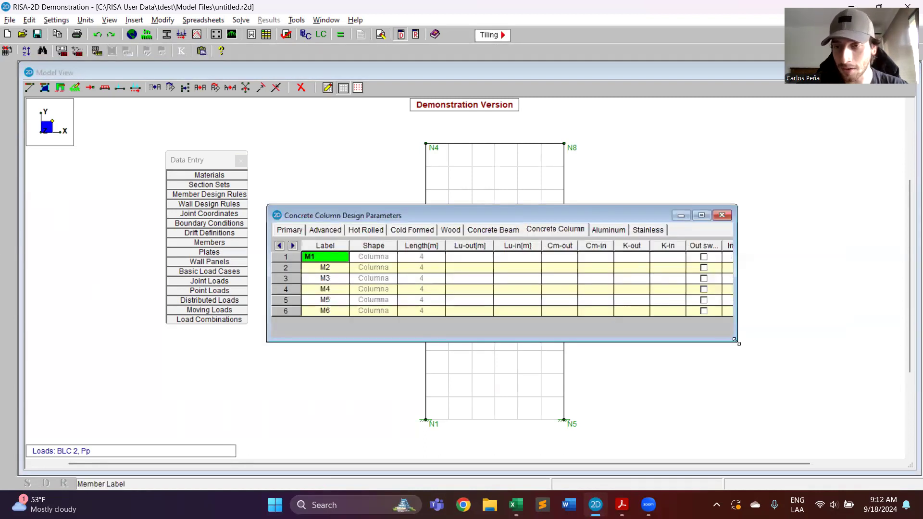
{"action": "left_click_drag", "start_coordinate": [736, 342], "coordinate": [849, 358]}
Set the Icr Factor of column M1 to 0.8 in the Concrete Column design parameters
{"action": "left_click", "coordinate": [776, 256]}
{"action": "type", "text": "0"}
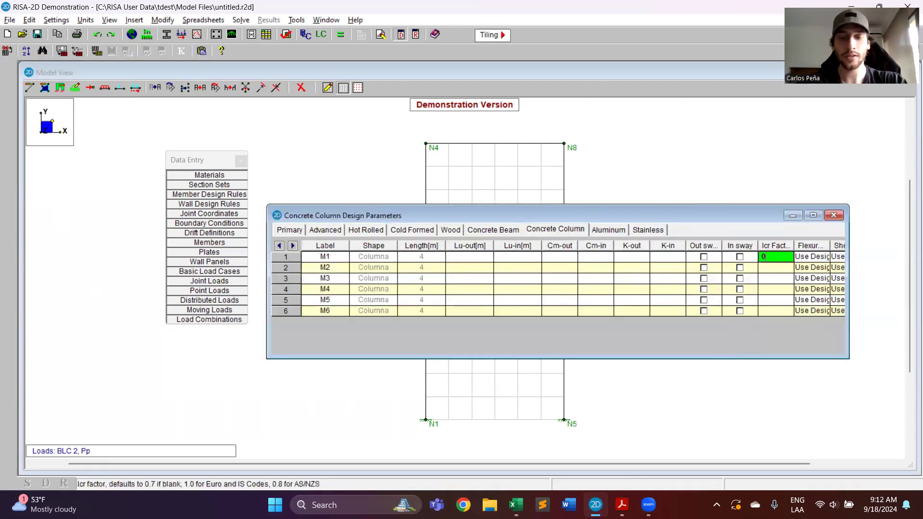
{"action": "type", "text": ".8"}
{"action": "key", "text": "Return"}
{"action": "key", "text": "Tab"}
{"action": "key", "text": "Tab"}
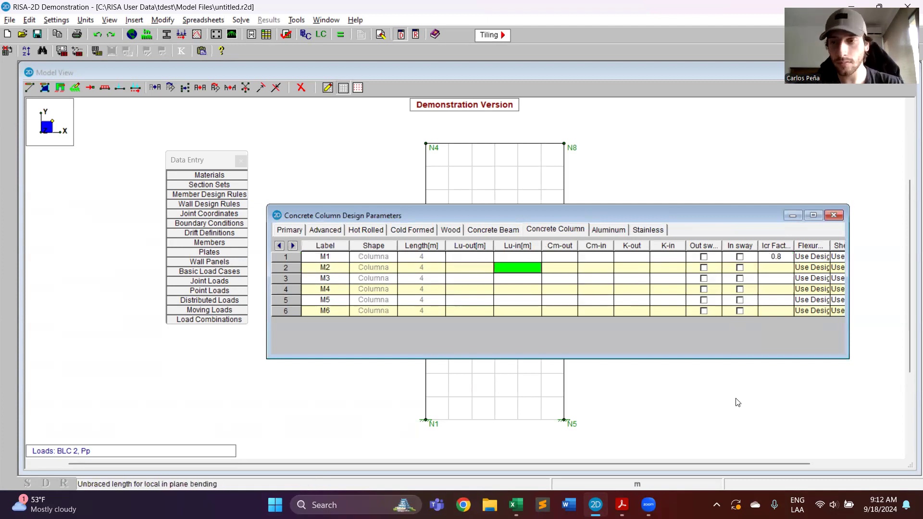
{"action": "left_click", "coordinate": [775, 258]}
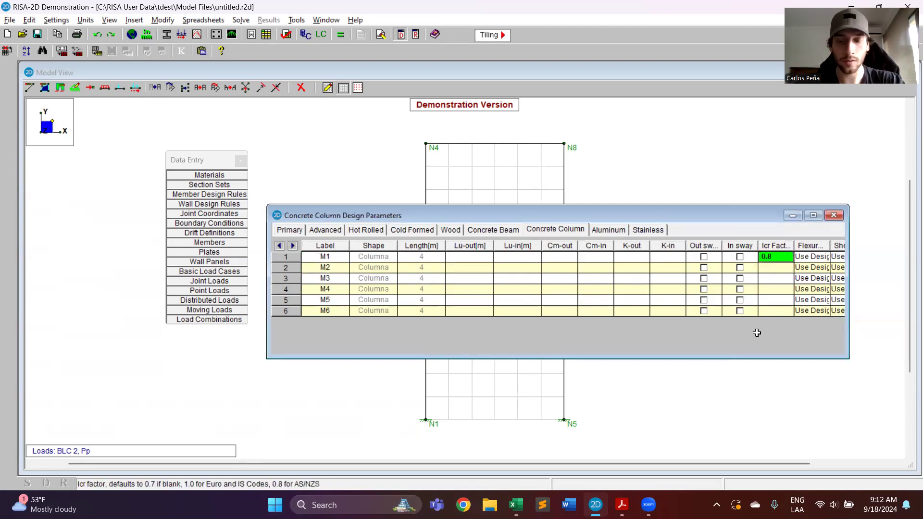
{"action": "key", "text": "ctrl+c"}
{"action": "key", "text": "Return"}
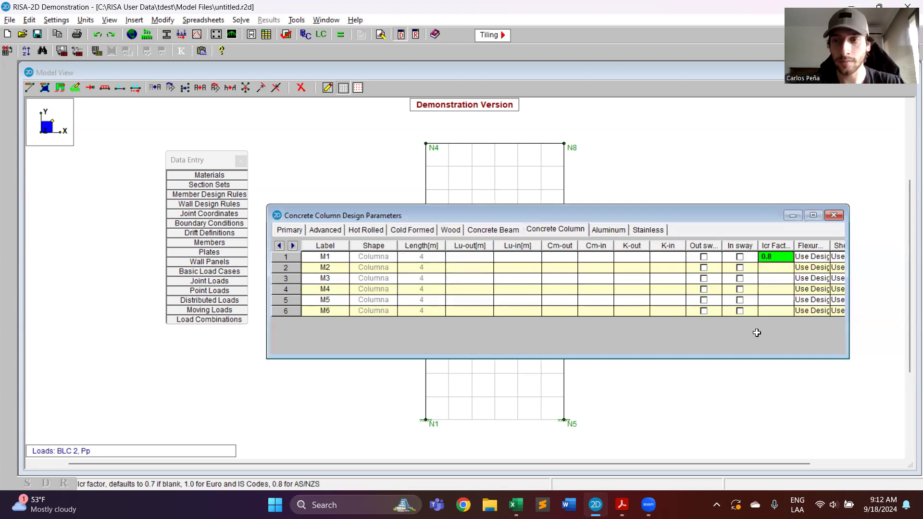
Set the Icr Factor of columns M2 to M6 to 0.8, and close the parameters spreadsheet and the Data Entry list
{"action": "left_click", "coordinate": [778, 268]}
{"action": "type", "text": "0.8"}
{"action": "key", "text": "Return"}
{"action": "type", "text": "0.8"}
{"action": "key", "text": "Return"}
{"action": "type", "text": "0.8"}
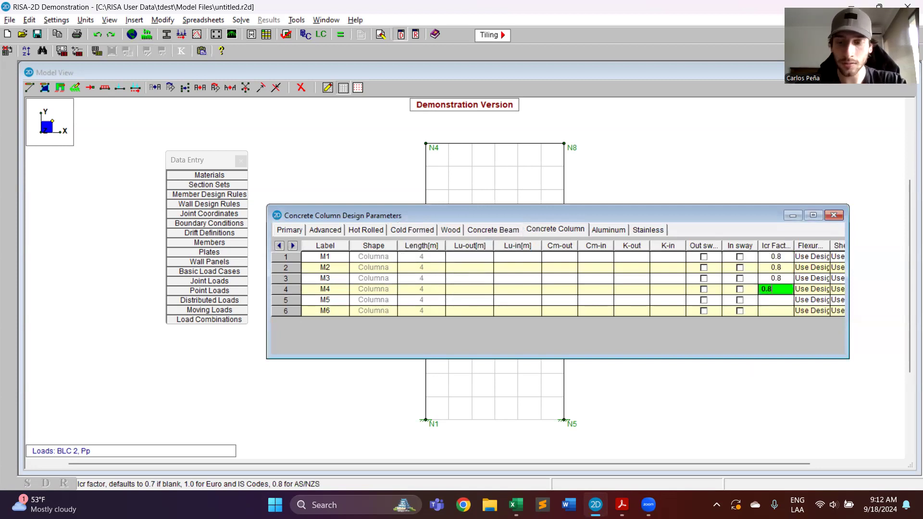
{"action": "key", "text": "Return"}
{"action": "type", "text": "0.8"}
{"action": "key", "text": "Return"}
{"action": "type", "text": "0.8"}
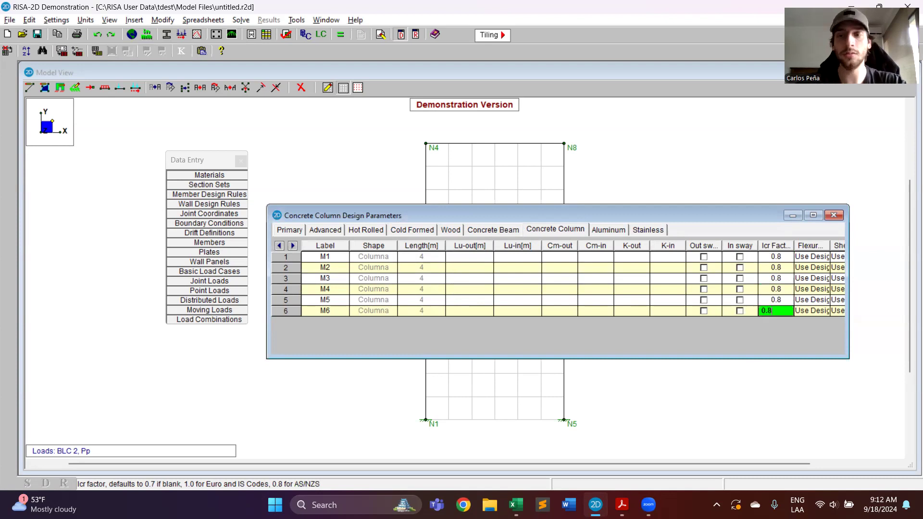
{"action": "left_click_drag", "start_coordinate": [754, 211], "coordinate": [684, 178]}
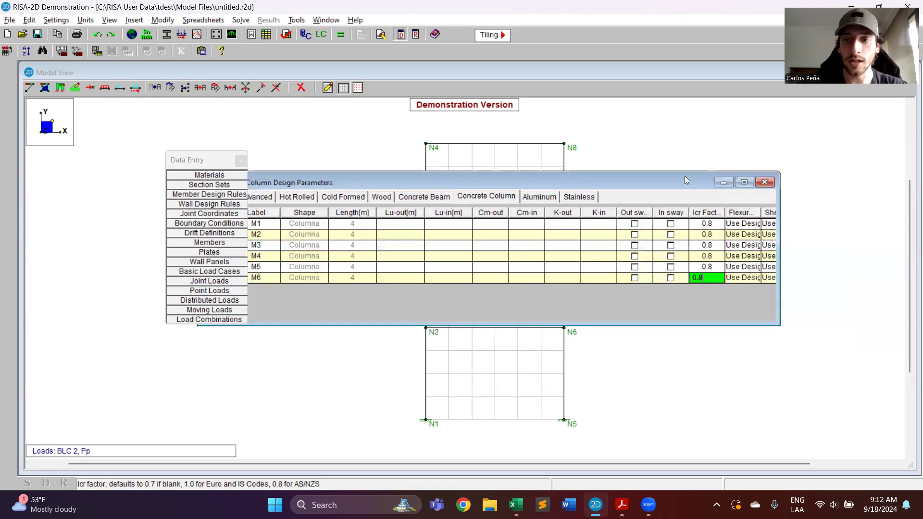
{"action": "left_click", "coordinate": [718, 222]}
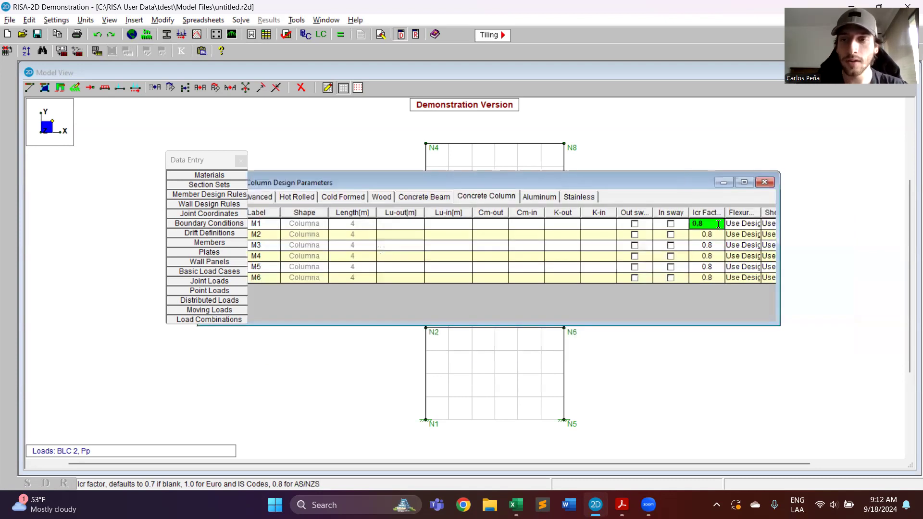
{"action": "left_click", "coordinate": [764, 182]}
{"action": "left_click", "coordinate": [241, 161]}
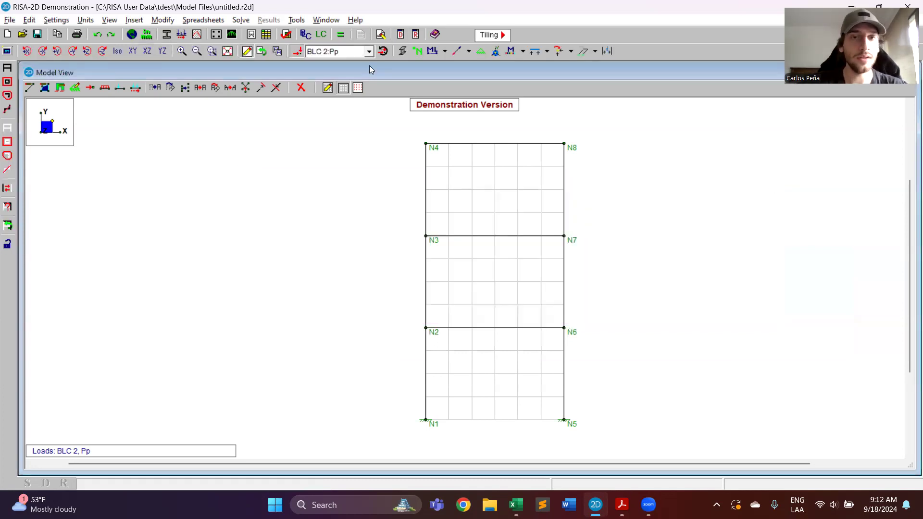
Run the Dynamics (Eigensolution/Response Spectra) solution using the Ayud_7_grabada_Sa spectrum for the X direction
{"action": "left_click", "coordinate": [340, 35]}
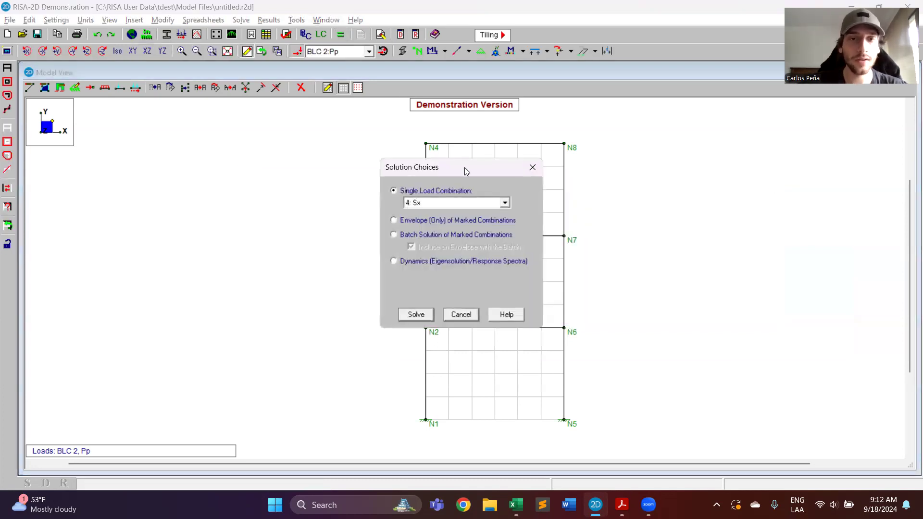
{"action": "left_click_drag", "start_coordinate": [465, 167], "coordinate": [306, 164]}
{"action": "left_click", "coordinate": [235, 258]}
{"action": "left_click", "coordinate": [257, 312]}
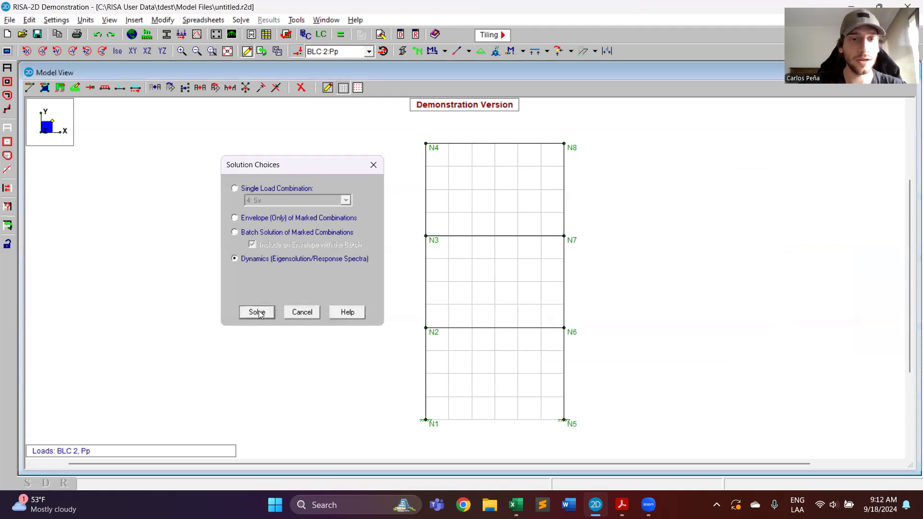
{"action": "left_click", "coordinate": [547, 209]}
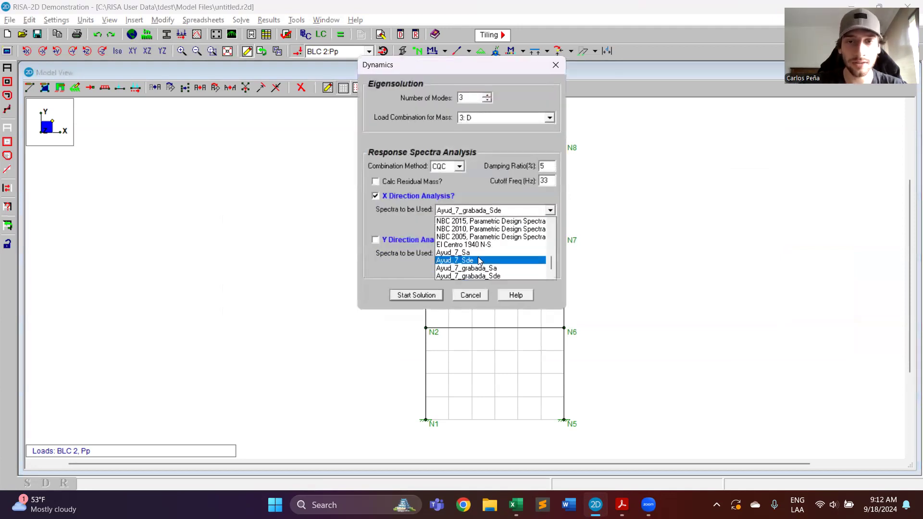
{"action": "left_click", "coordinate": [482, 269]}
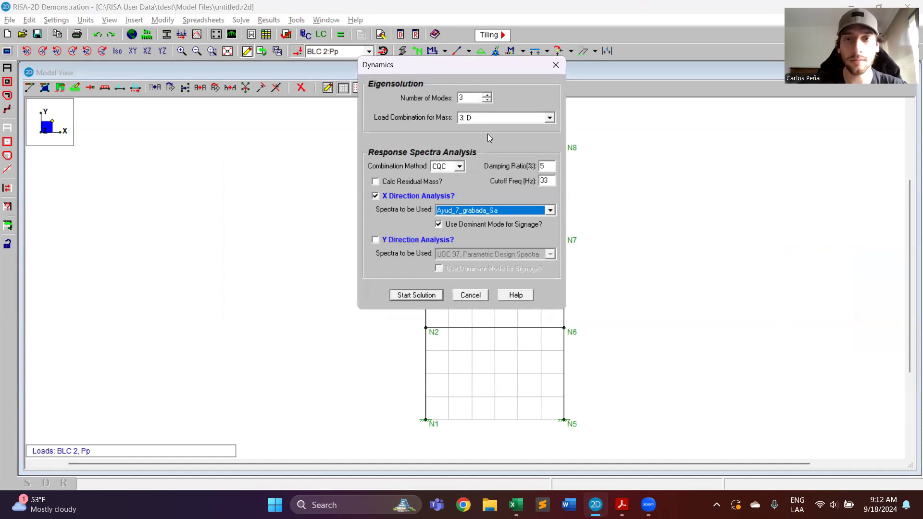
{"action": "left_click", "coordinate": [420, 295]}
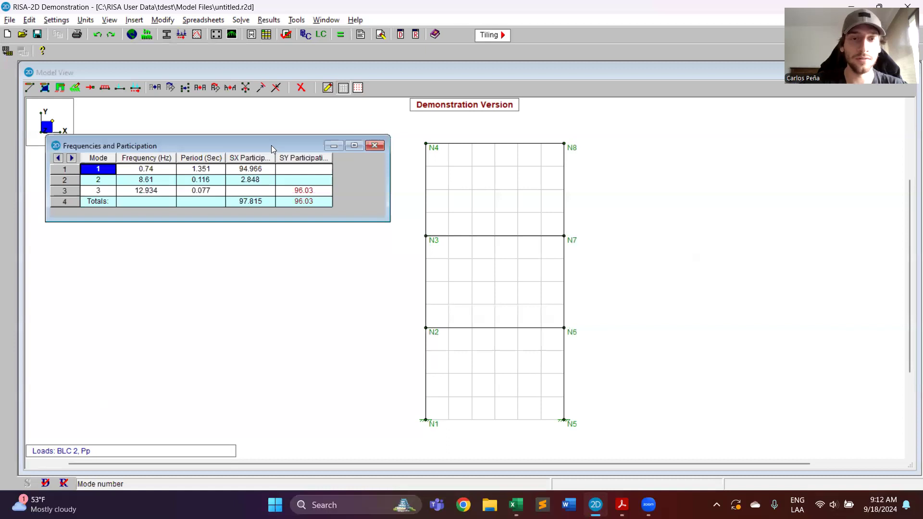
Review the period, frequency and participation of each mode of the cracked frame, and close the table
{"action": "left_click_drag", "start_coordinate": [271, 145], "coordinate": [278, 172]}
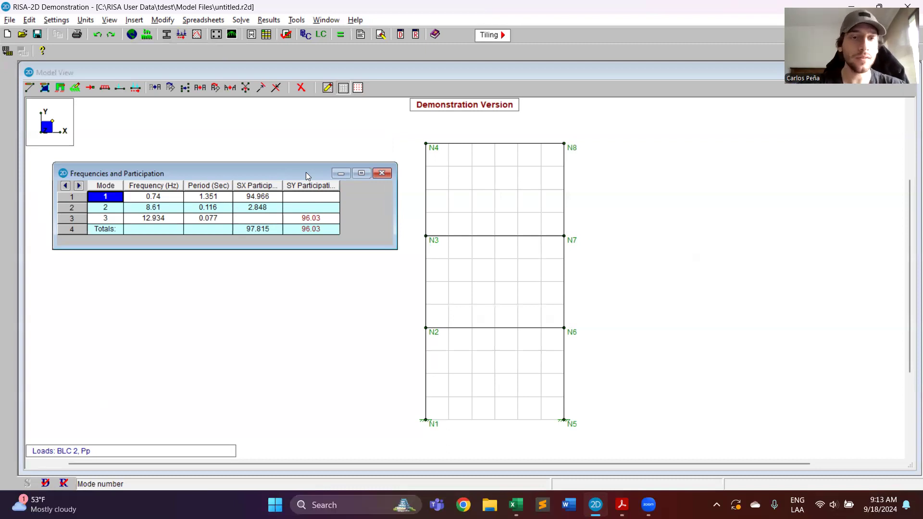
{"action": "left_click_drag", "start_coordinate": [306, 172], "coordinate": [301, 168]}
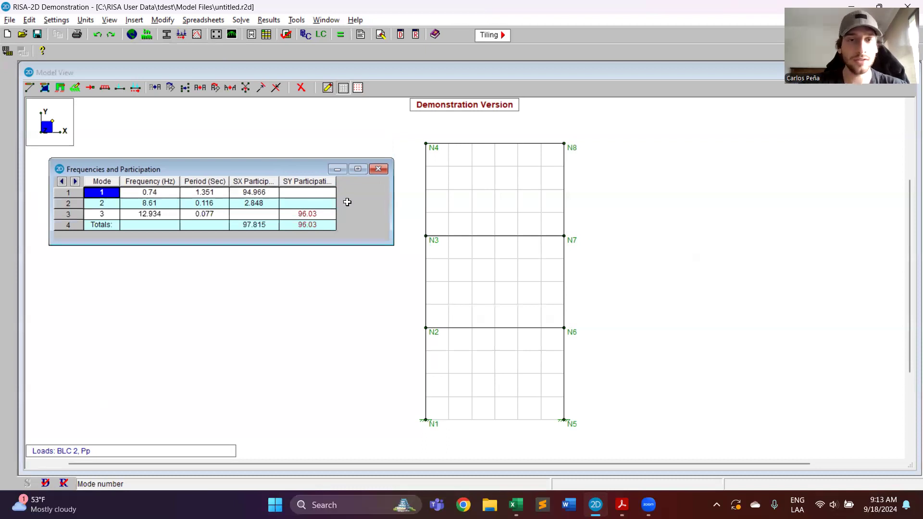
{"action": "left_click", "coordinate": [377, 169]}
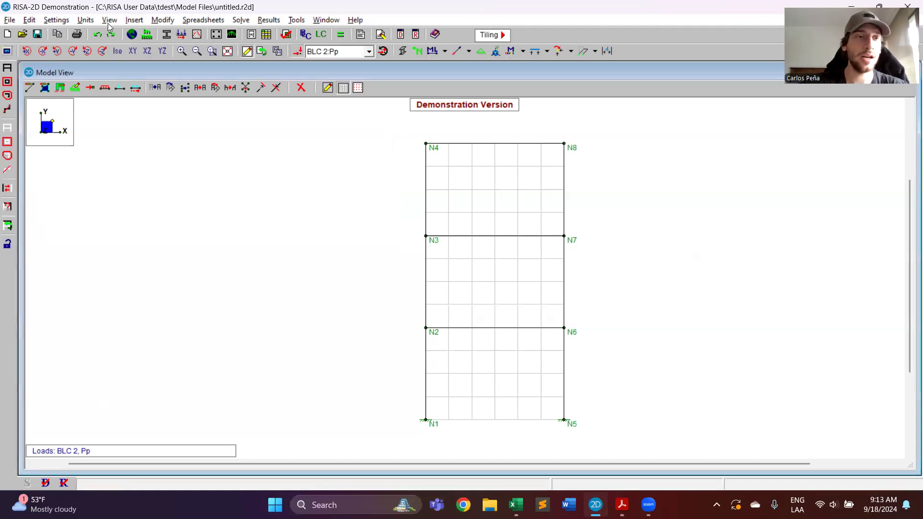
Display the deflected shapes of modes 1 and 2 on the frame, and turn the deflected shape display off
{"action": "left_click", "coordinate": [7, 51]}
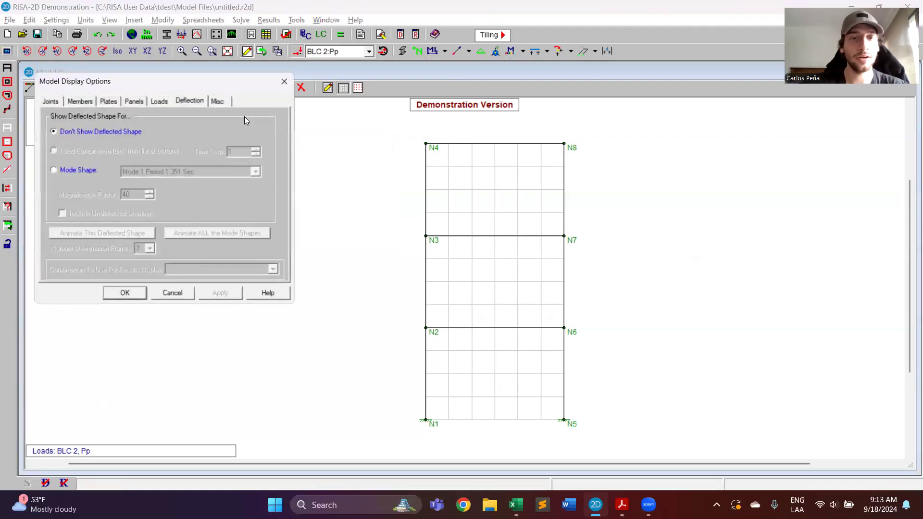
{"action": "left_click", "coordinate": [63, 171]}
{"action": "left_click", "coordinate": [221, 295]}
{"action": "left_click", "coordinate": [257, 171]}
{"action": "left_click", "coordinate": [222, 190]}
{"action": "left_click", "coordinate": [222, 295]}
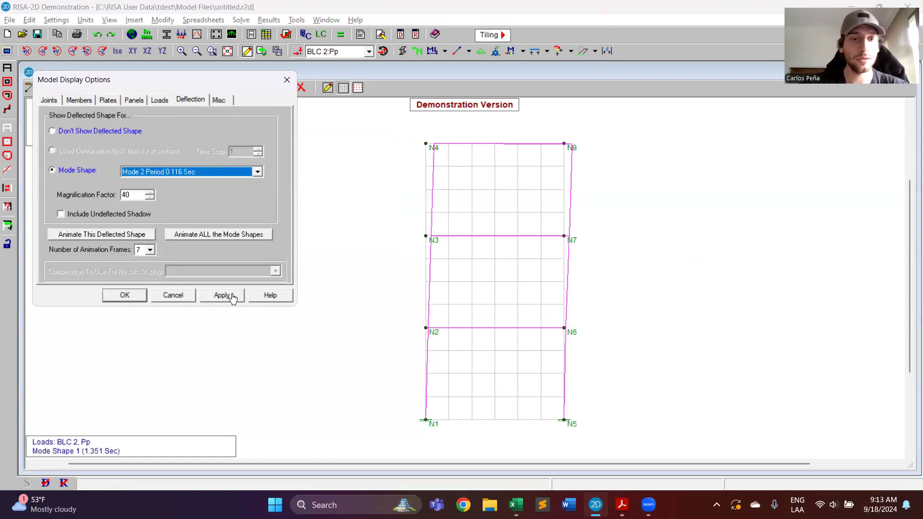
{"action": "left_click", "coordinate": [257, 171]}
{"action": "left_click", "coordinate": [228, 184]}
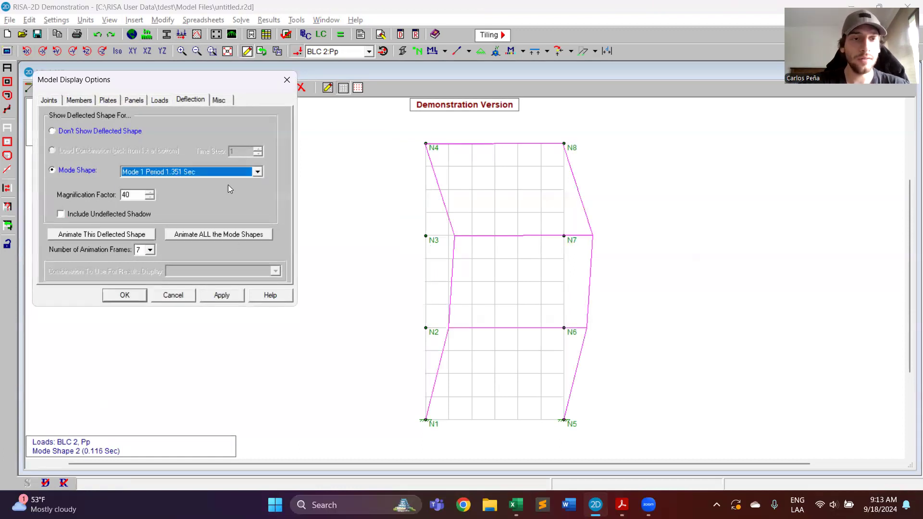
{"action": "left_click", "coordinate": [102, 131]}
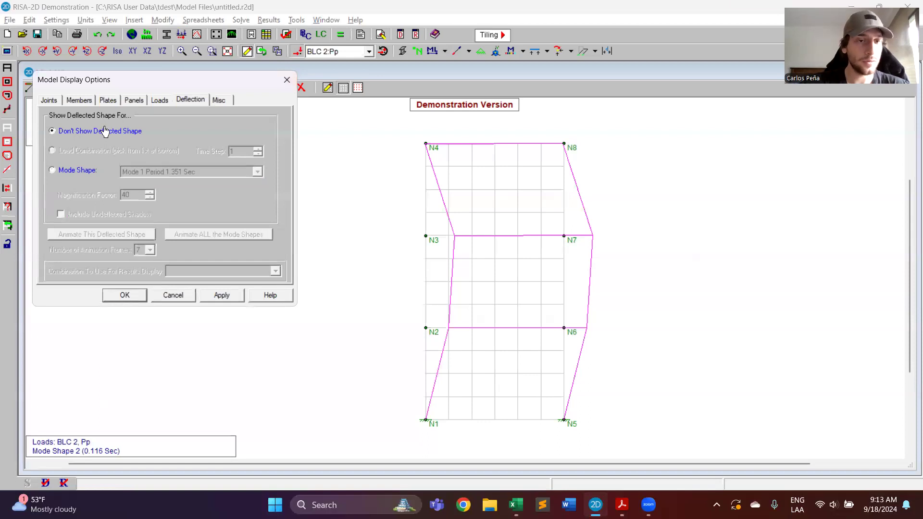
{"action": "left_click", "coordinate": [222, 295]}
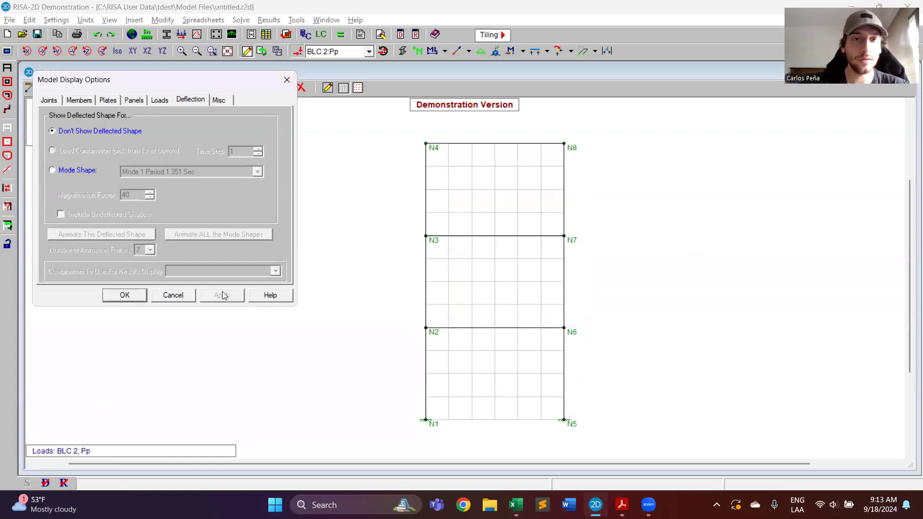
{"action": "left_click", "coordinate": [287, 79]}
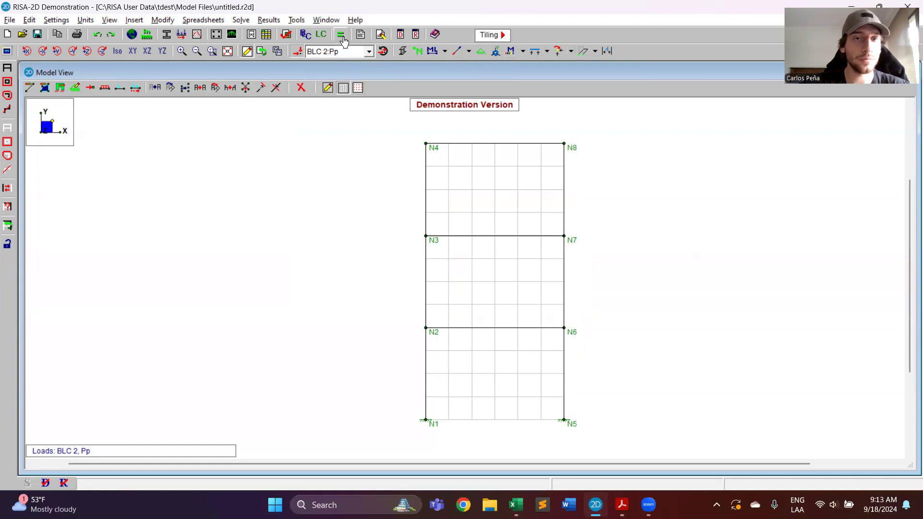
Solve the single load combination 4: Sx, accepting the solution without P-Delta analysis
{"action": "left_click", "coordinate": [415, 34]}
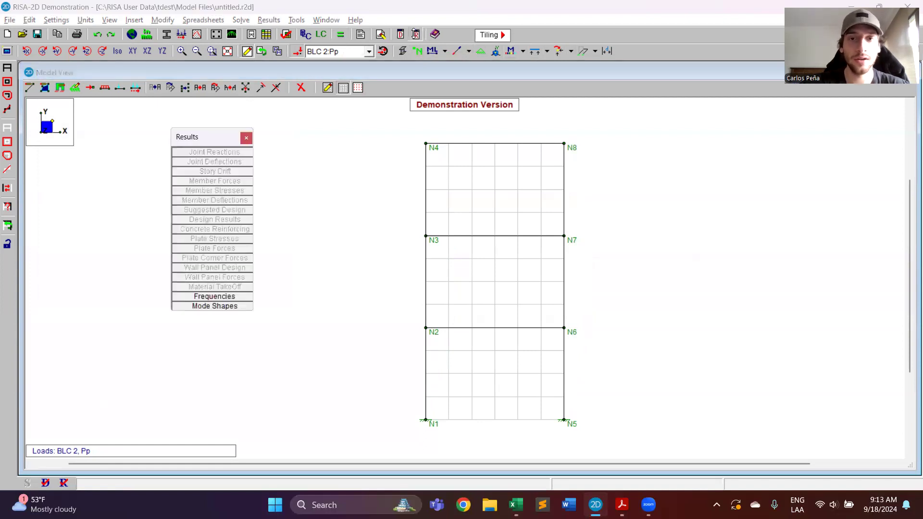
{"action": "left_click", "coordinate": [246, 138]}
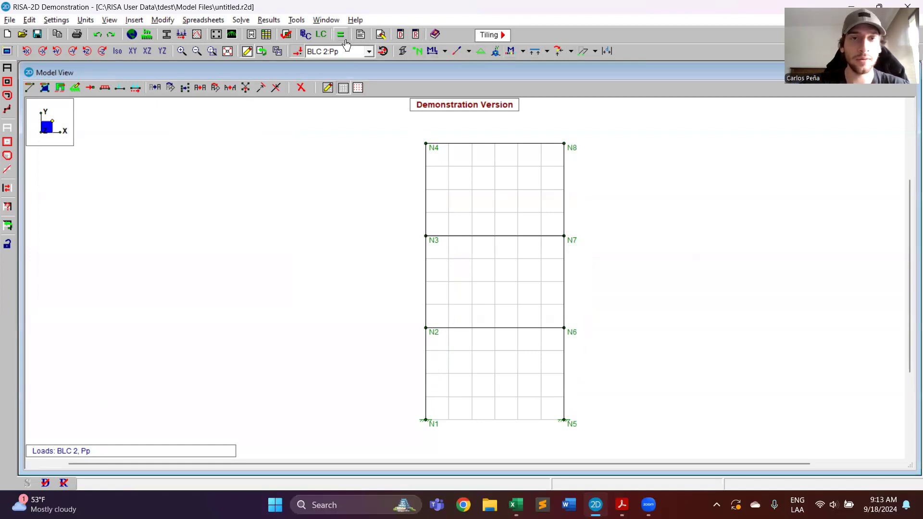
{"action": "left_click", "coordinate": [342, 37]}
{"action": "left_click", "coordinate": [462, 194]}
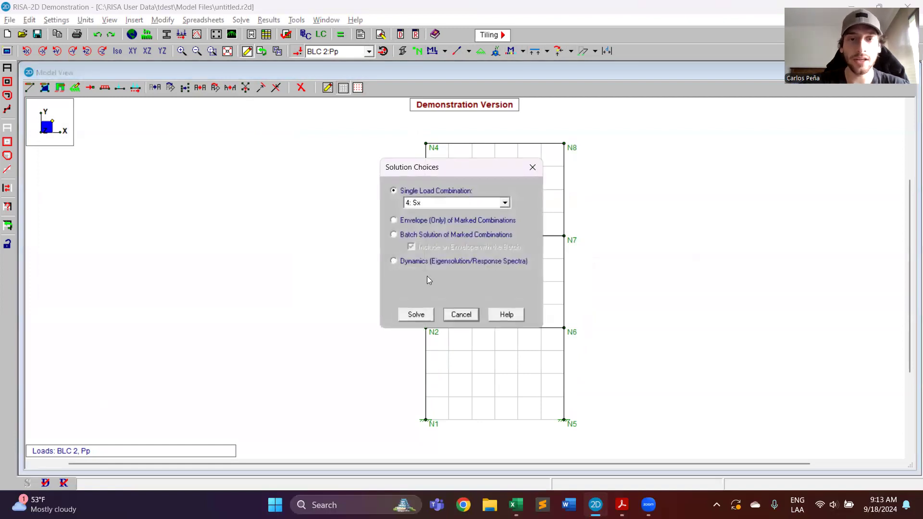
{"action": "left_click", "coordinate": [416, 314]}
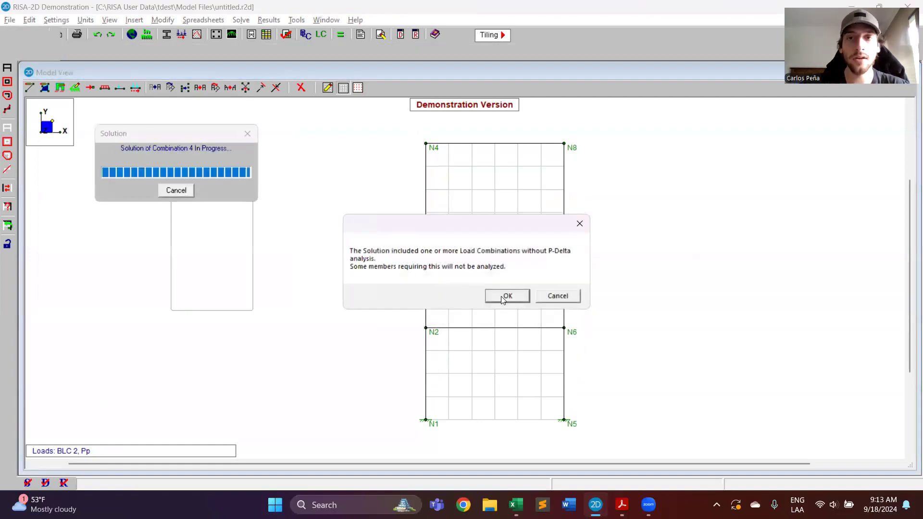
{"action": "left_click", "coordinate": [505, 295]}
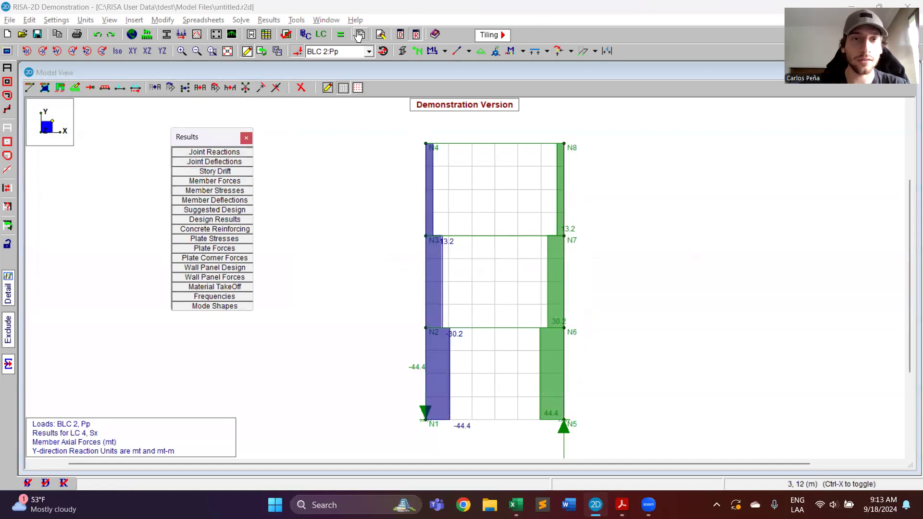
Show the joint reactions for combination Sx and place the table clear of the frame, beyond nodes N7 and N8
{"action": "left_click", "coordinate": [233, 152]}
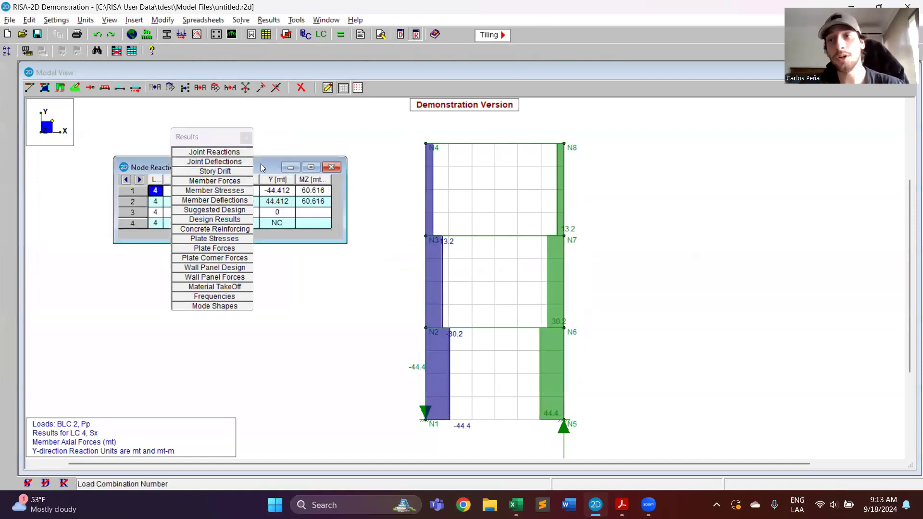
{"action": "left_click_drag", "start_coordinate": [260, 164], "coordinate": [782, 169]}
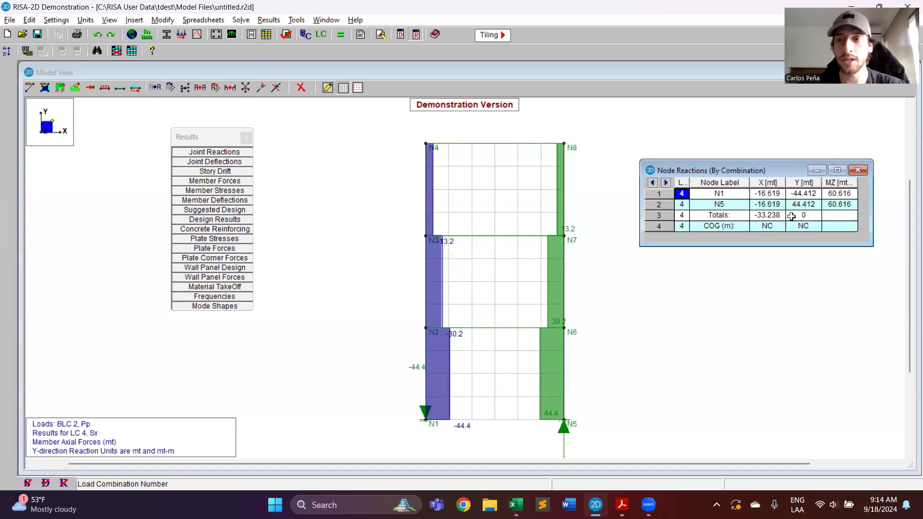
Close the reactions table, review the node displacements for combination Sx clear of the frame, and close that table too
{"action": "left_click", "coordinate": [858, 170]}
{"action": "left_click", "coordinate": [246, 164]}
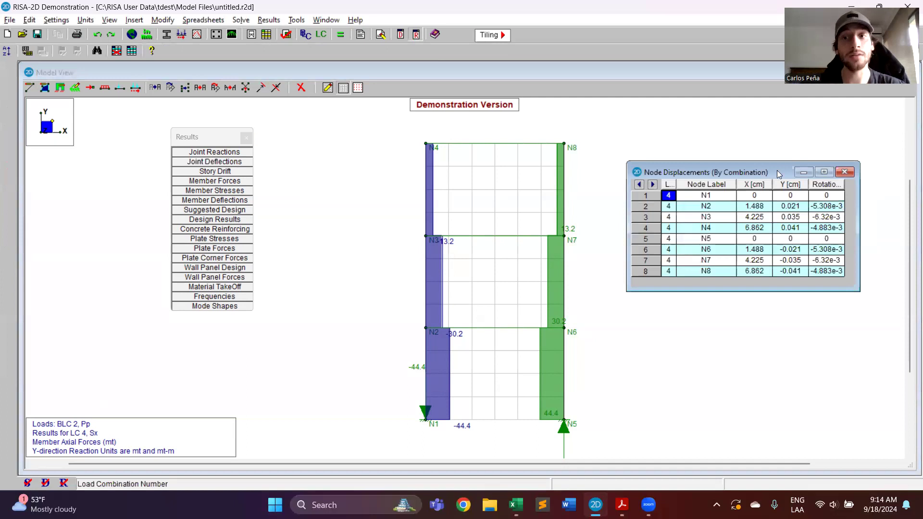
{"action": "left_click_drag", "start_coordinate": [776, 170], "coordinate": [797, 178]}
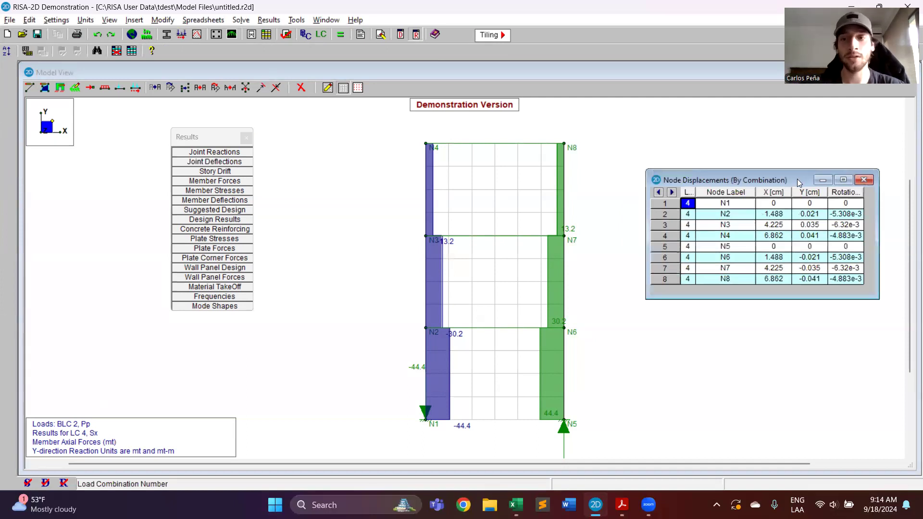
{"action": "left_click", "coordinate": [871, 182]}
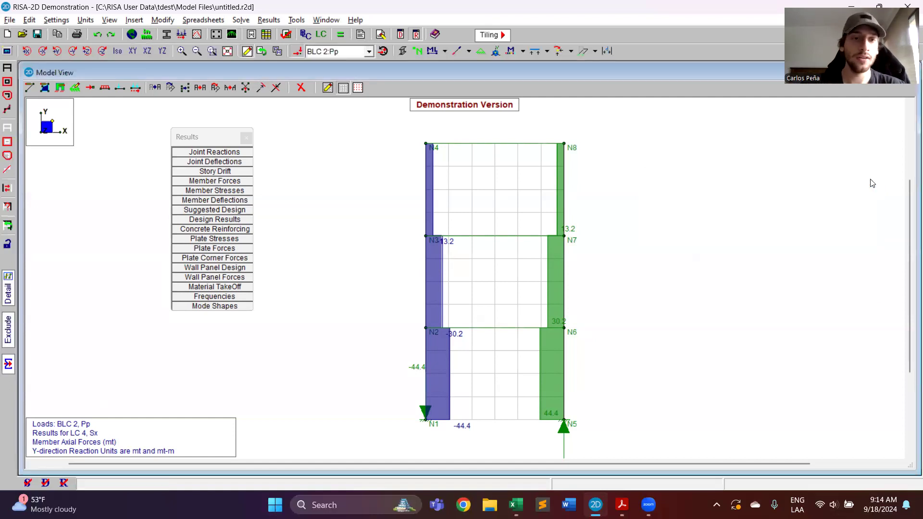
Look up the displacement spectrum and the pasted node displacement tables in the NCh433 Excel workbook, and return to RISA-2D
{"action": "key", "text": "alt+Tab"}
{"action": "key", "text": "alt+Tab"}
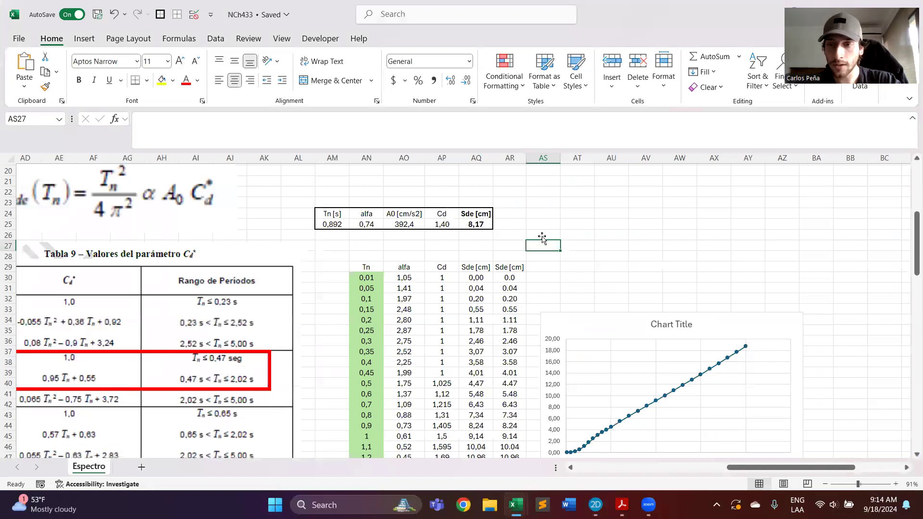
{"action": "scroll", "coordinate": [730, 364], "scroll_direction": "right", "scroll_amount": 5}
{"action": "key", "text": "alt+Tab"}
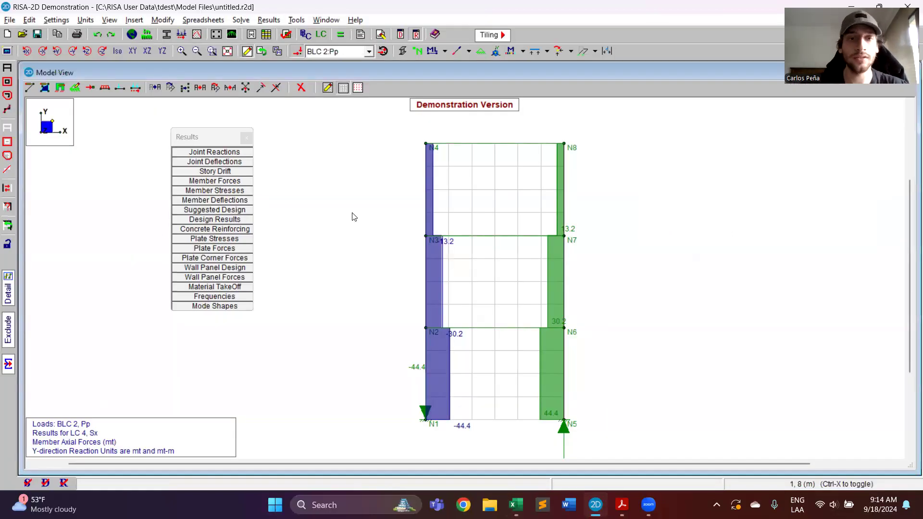
Run a new three-mode dynamic solution with the Ayud_7_grabada_Sde spectrum in the X direction, and close the frequencies table
{"action": "left_click", "coordinate": [246, 138]}
{"action": "left_click", "coordinate": [340, 34]}
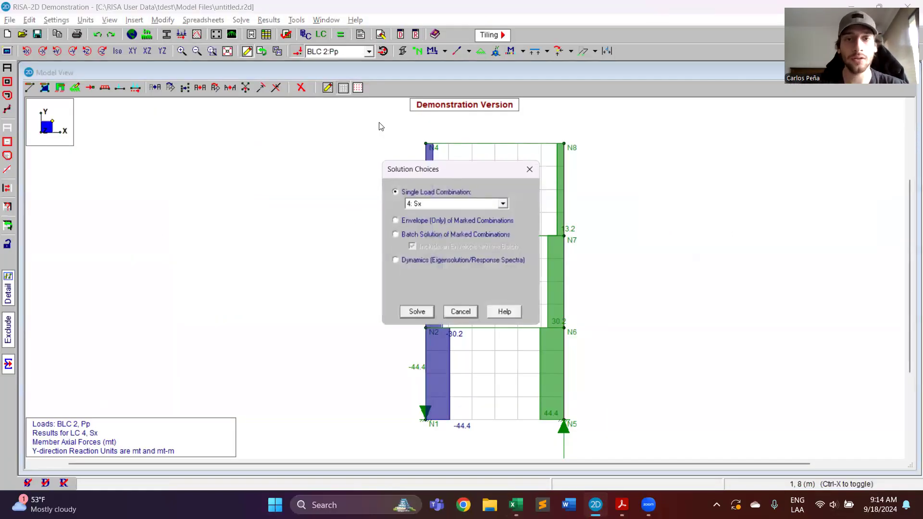
{"action": "left_click", "coordinate": [423, 261]}
{"action": "left_click", "coordinate": [416, 315]}
{"action": "left_click", "coordinate": [550, 210]}
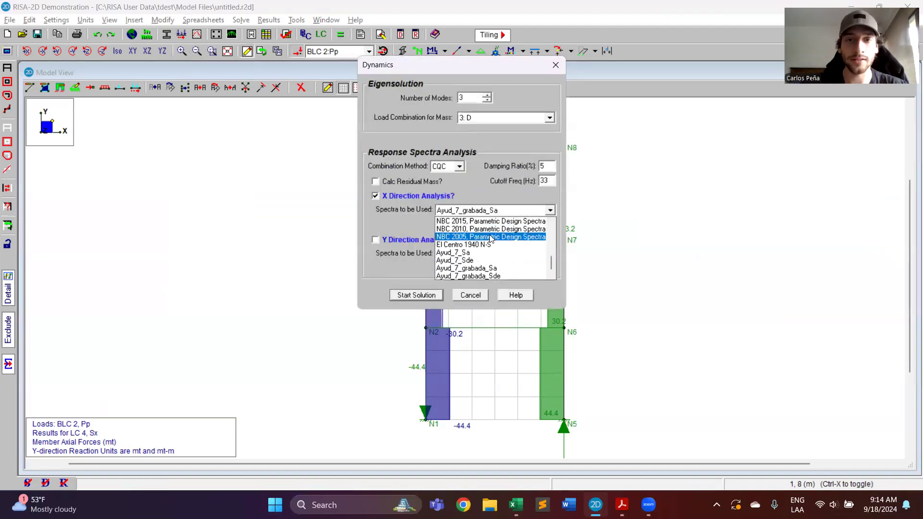
{"action": "left_click", "coordinate": [472, 274]}
{"action": "left_click", "coordinate": [416, 295]}
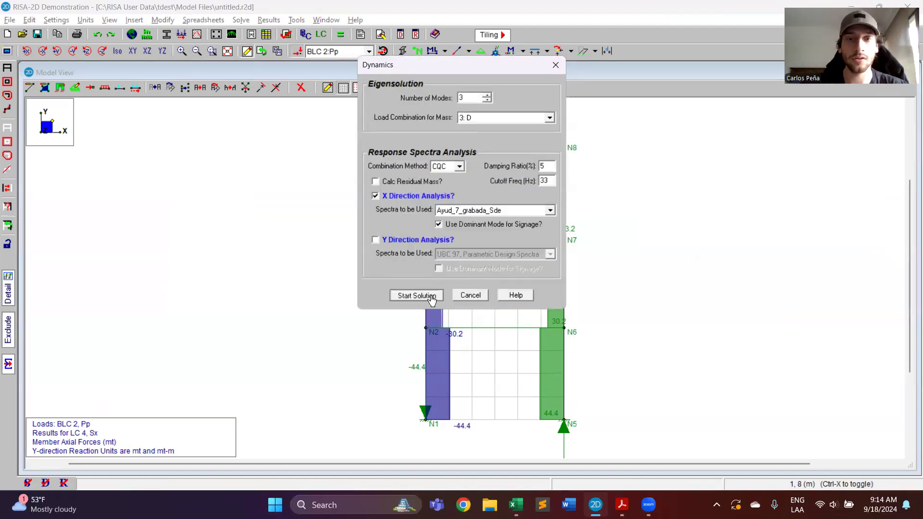
{"action": "left_click", "coordinate": [235, 161]}
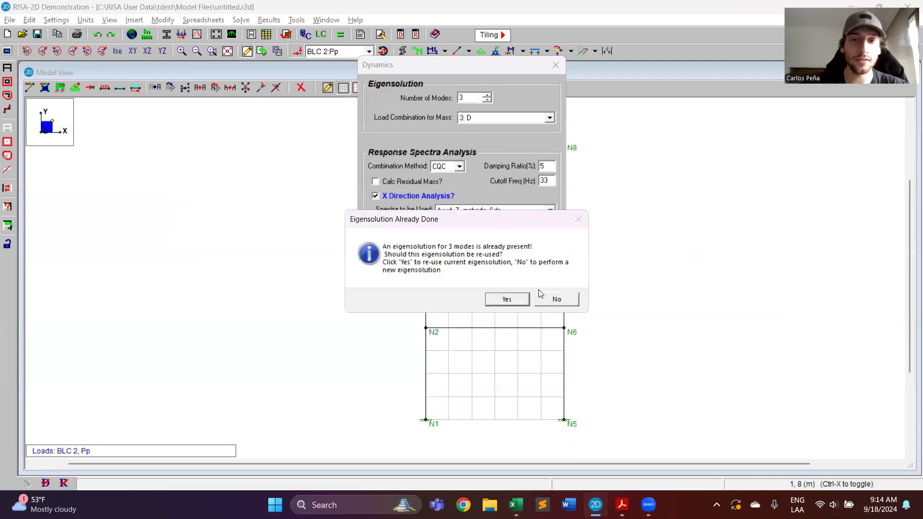
{"action": "left_click", "coordinate": [552, 299]}
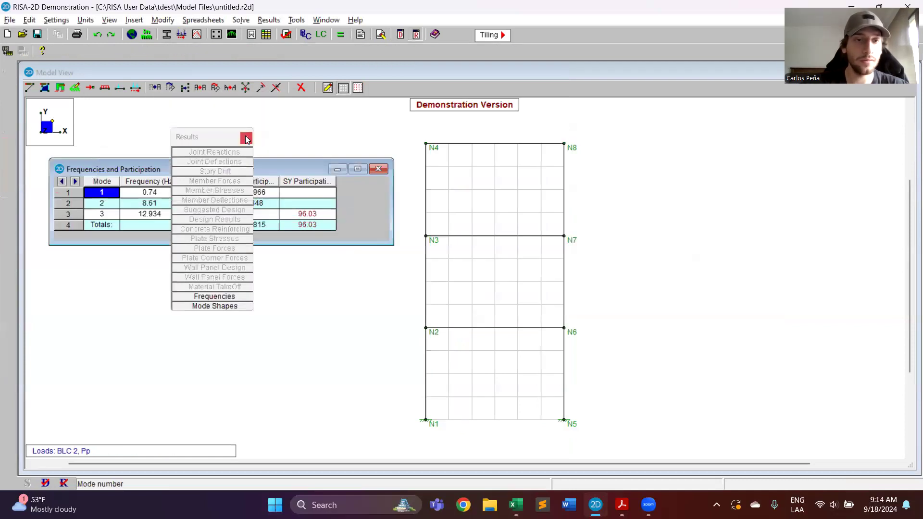
{"action": "left_click", "coordinate": [373, 169]}
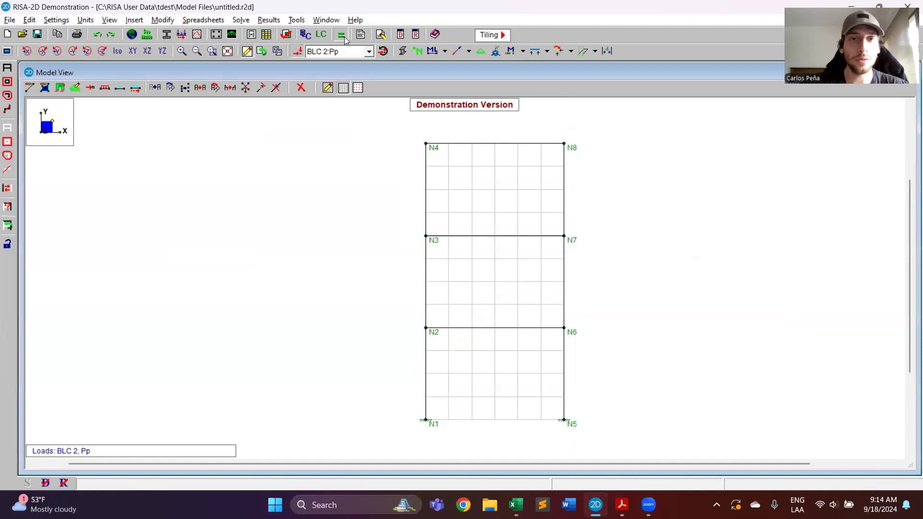
{"action": "key", "text": "ctrl+q"}
{"action": "left_click", "coordinate": [416, 315]}
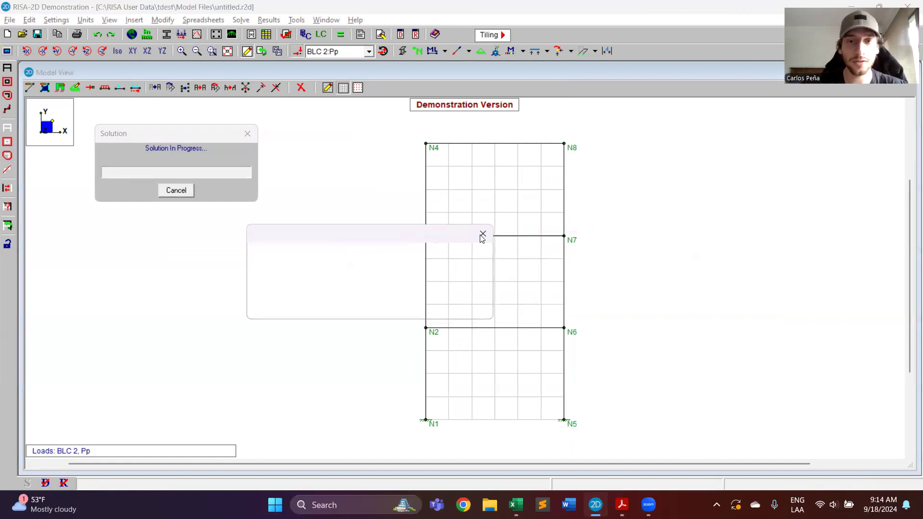
{"action": "left_click", "coordinate": [474, 159]}
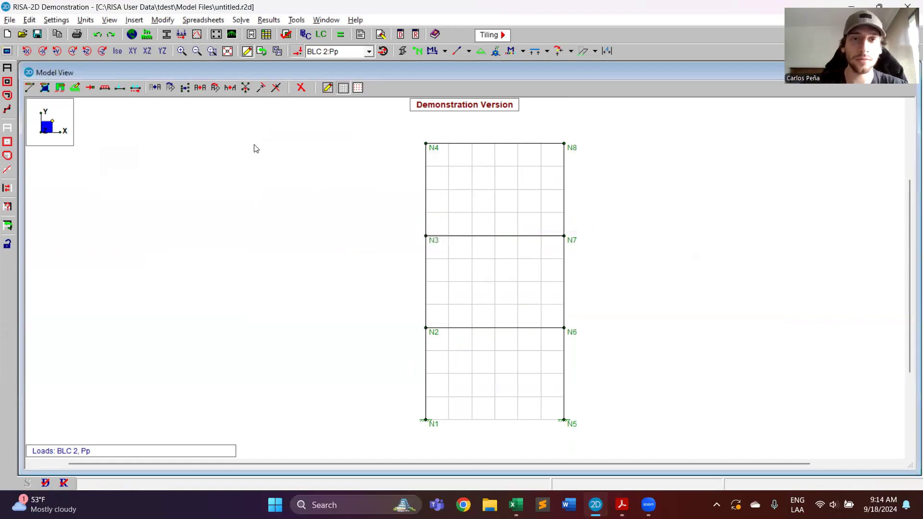
Solve the single load combination 4: Sx, accepting the solution without P-Delta analysis
{"action": "left_click", "coordinate": [344, 37]}
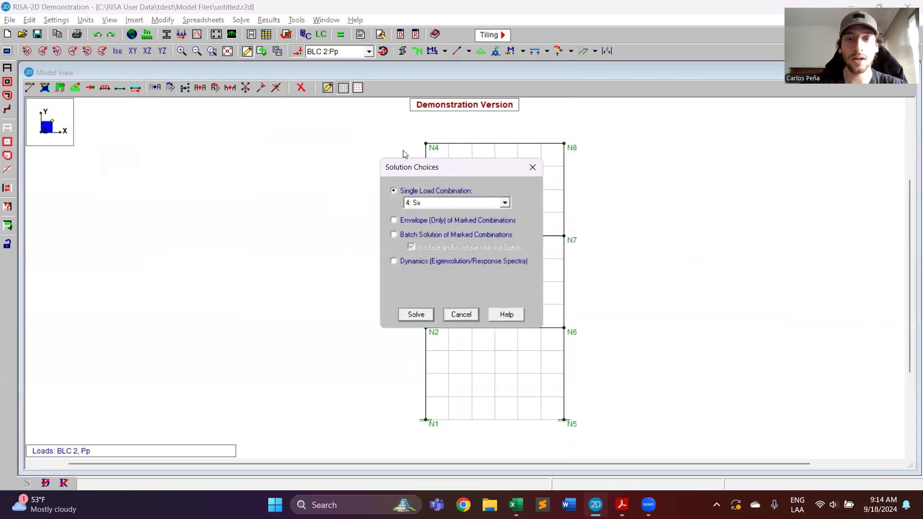
{"action": "left_click", "coordinate": [419, 313]}
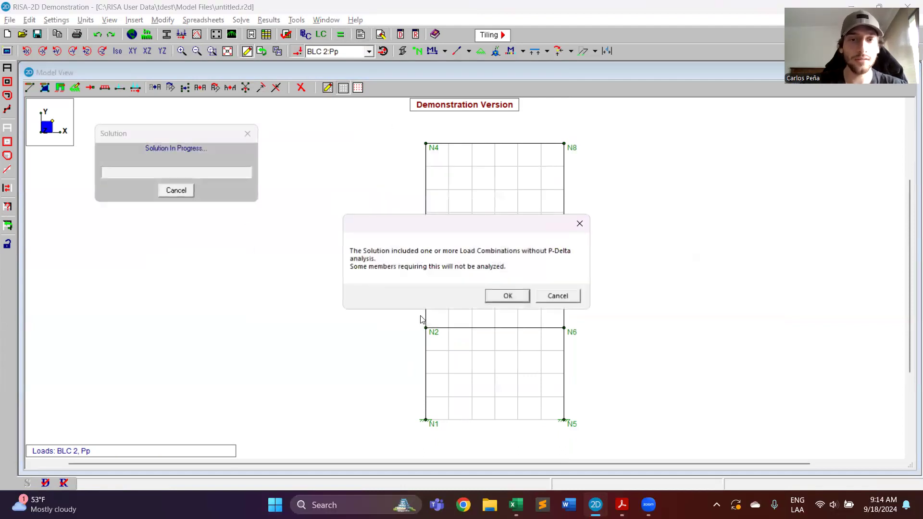
{"action": "left_click", "coordinate": [500, 299]}
Show the node displacements for combination Sx, compare them with the tables in the NCh433 workbook, and arrange the result windows around the frame
{"action": "left_click", "coordinate": [228, 162]}
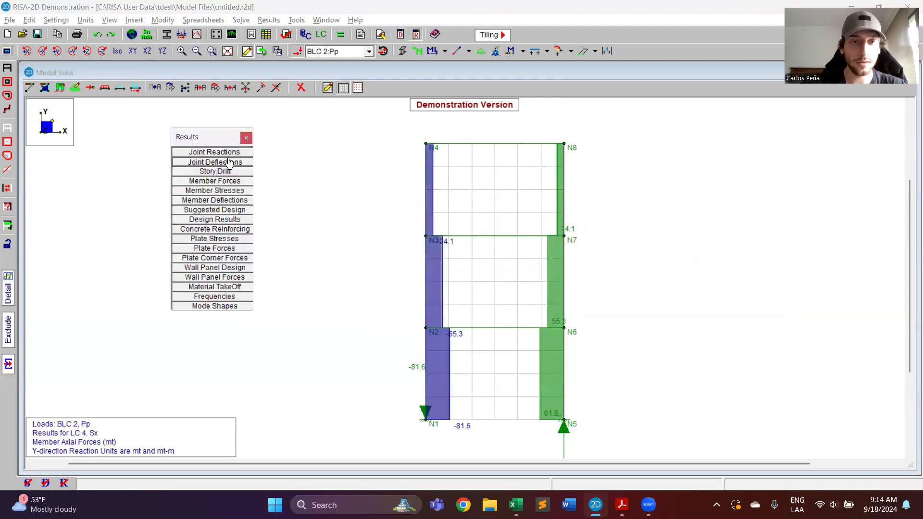
{"action": "left_click_drag", "start_coordinate": [777, 181], "coordinate": [780, 175]}
{"action": "key", "text": "alt+Tab"}
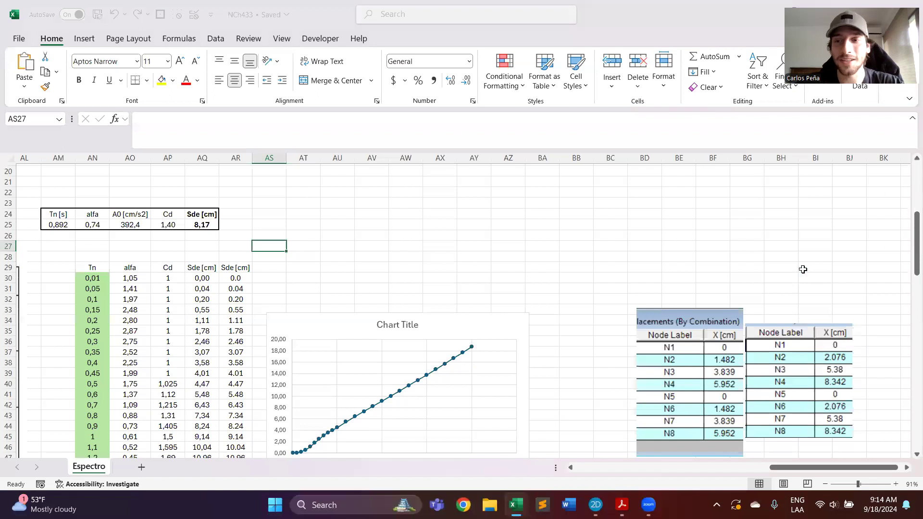
{"action": "key", "text": "alt+Tab"}
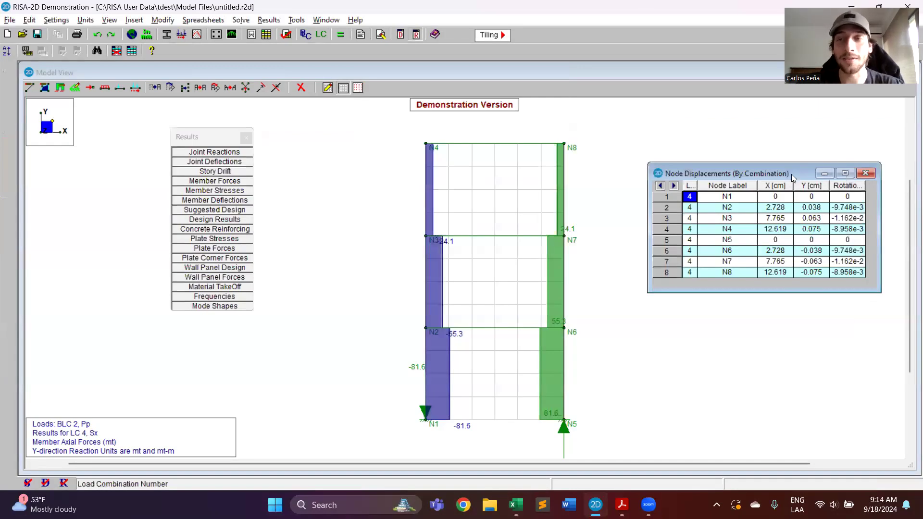
{"action": "left_click_drag", "start_coordinate": [791, 174], "coordinate": [768, 153]}
{"action": "left_click", "coordinate": [219, 135]}
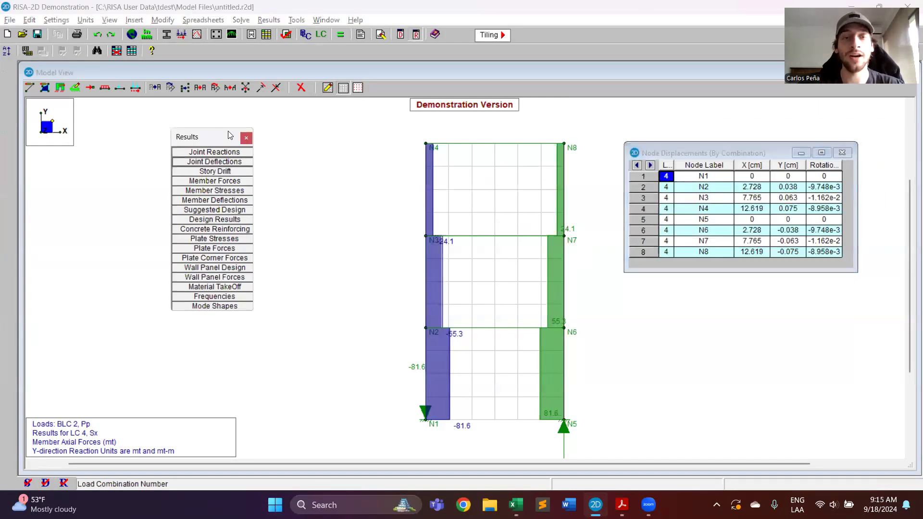
{"action": "left_click_drag", "start_coordinate": [254, 137], "coordinate": [255, 137]}
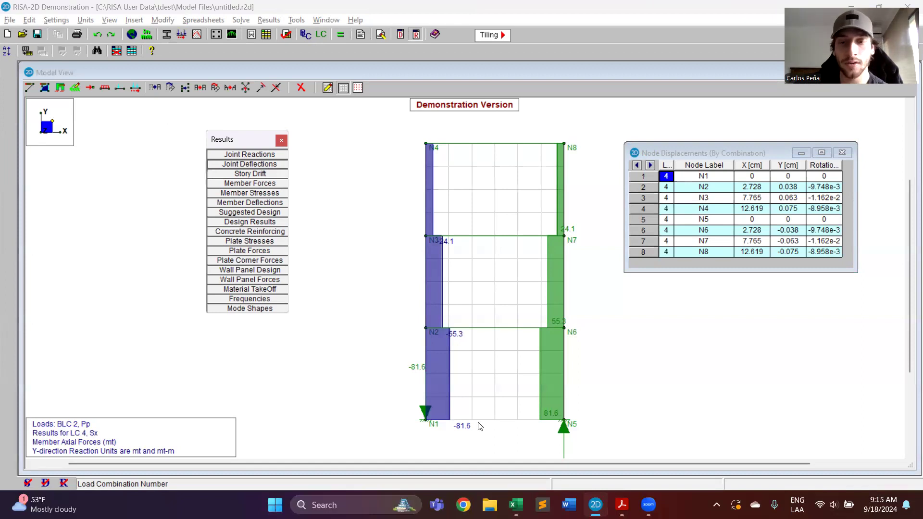
Switch to the NCh433 workbook and examine the pseudo-acceleration design spectrum and the Sde displacement spectrum chart
{"action": "key", "text": "alt+Tab"}
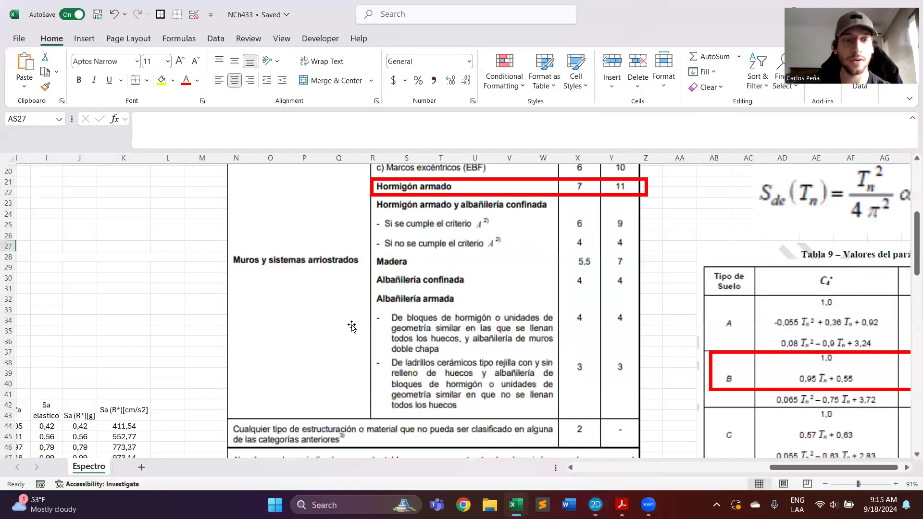
{"action": "scroll", "coordinate": [352, 327], "scroll_direction": "left", "scroll_amount": 5}
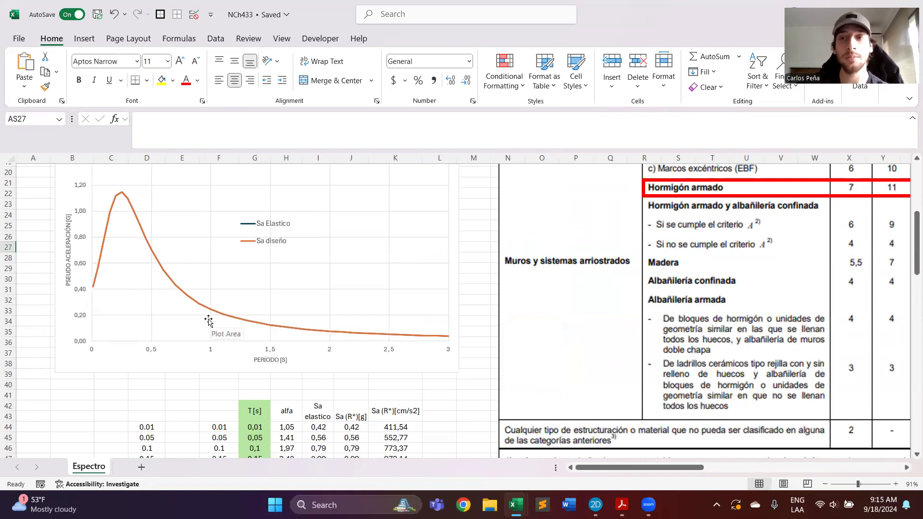
{"action": "scroll", "coordinate": [489, 276], "scroll_direction": "right", "scroll_amount": 5}
{"action": "scroll", "coordinate": [490, 276], "scroll_direction": "right", "scroll_amount": 5}
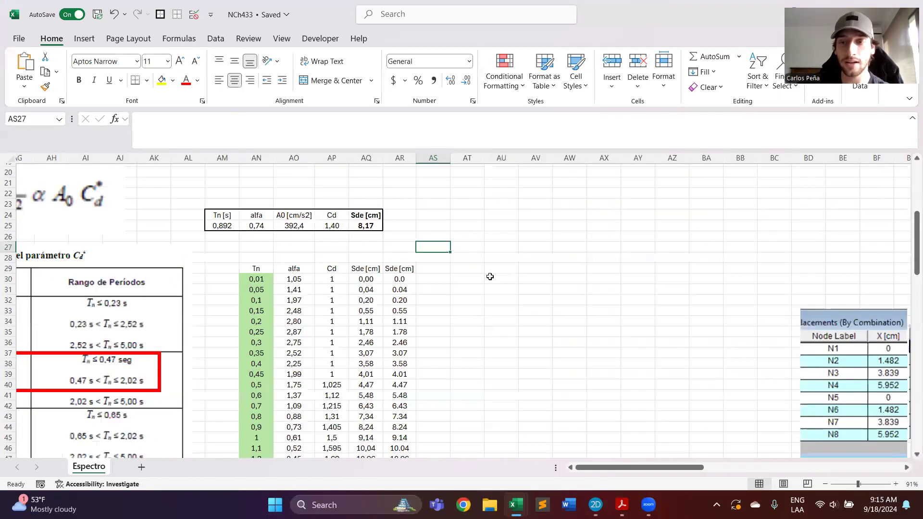
{"action": "scroll", "coordinate": [597, 315], "scroll_direction": "down", "scroll_amount": 3}
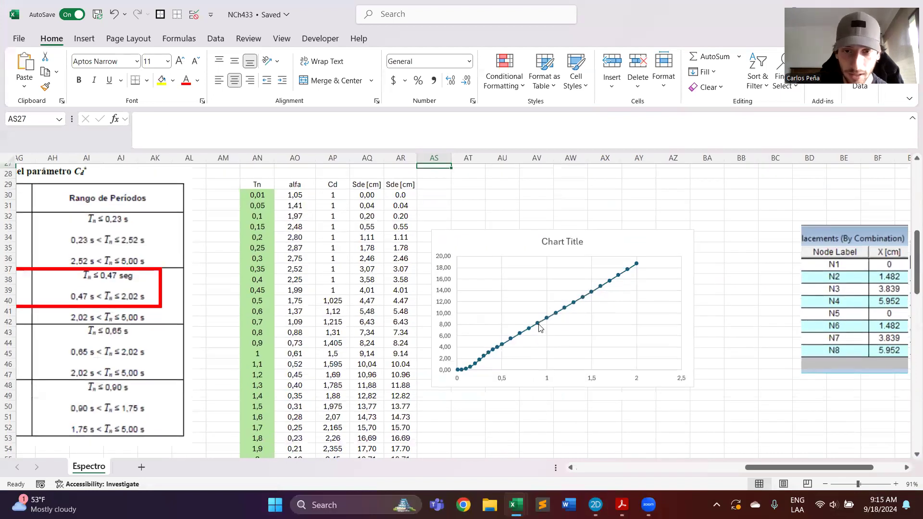
{"action": "mouse_move", "coordinate": [556, 316]}
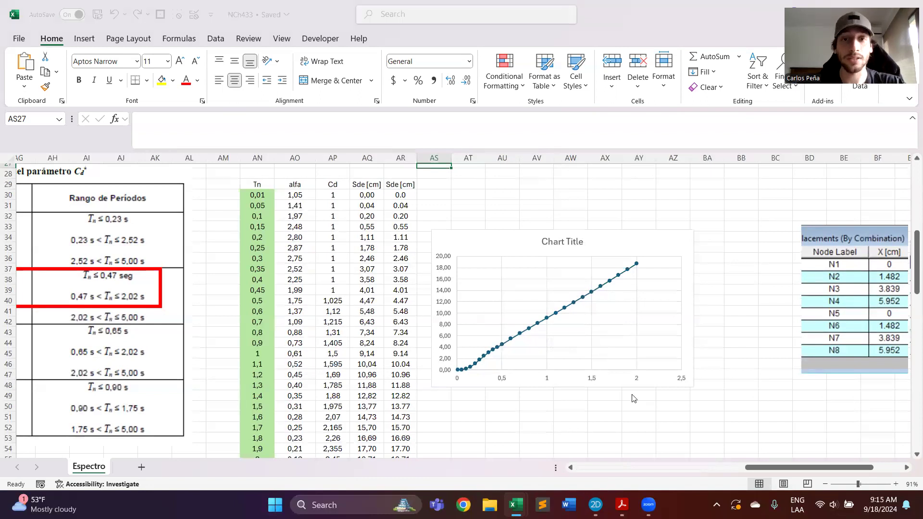
Return to RISA-2D and show the frequencies and participation table alongside the node displacements, closing the results list
{"action": "key", "text": "alt+Tab"}
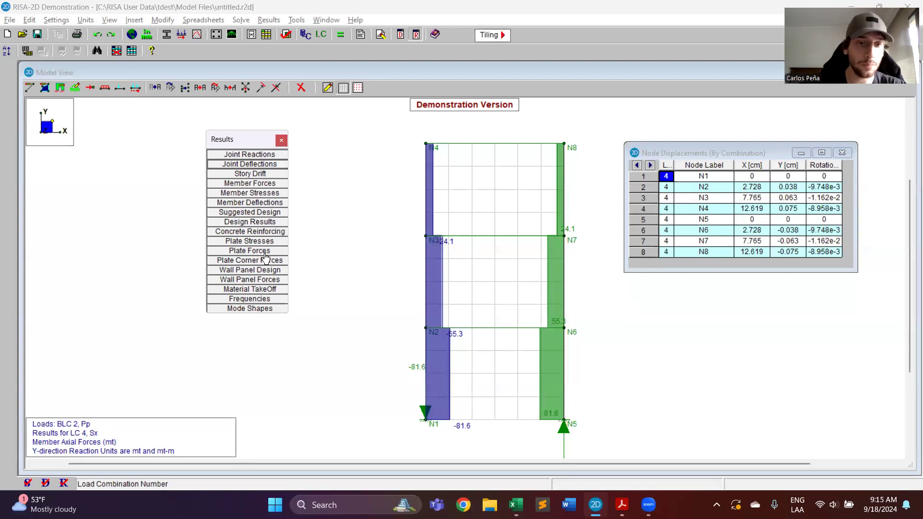
{"action": "left_click", "coordinate": [263, 299]}
{"action": "left_click", "coordinate": [281, 140]}
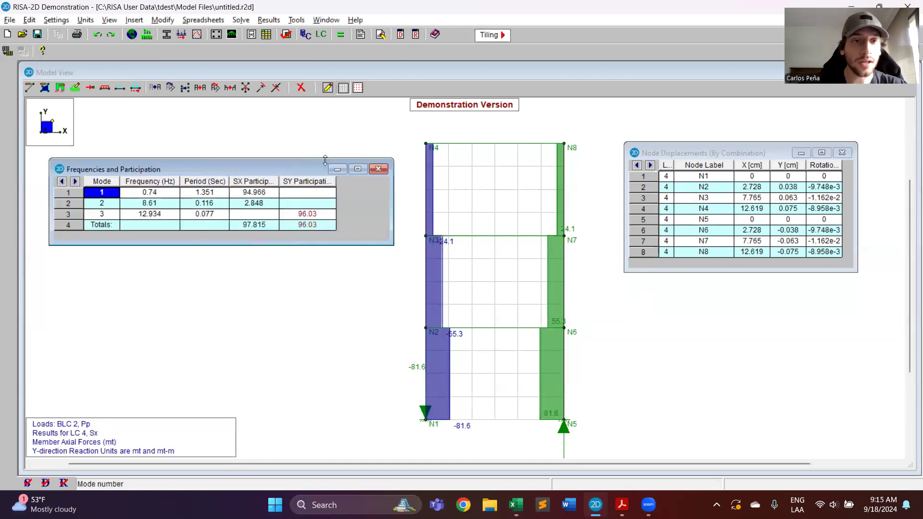
Set Tn to 1,351 s in the workbook's Sde calculation (cell AM25) and compare Sde with the node displacements in RISA-2D
{"action": "key", "text": "alt+Tab"}
{"action": "scroll", "coordinate": [326, 267], "scroll_direction": "up", "scroll_amount": 6}
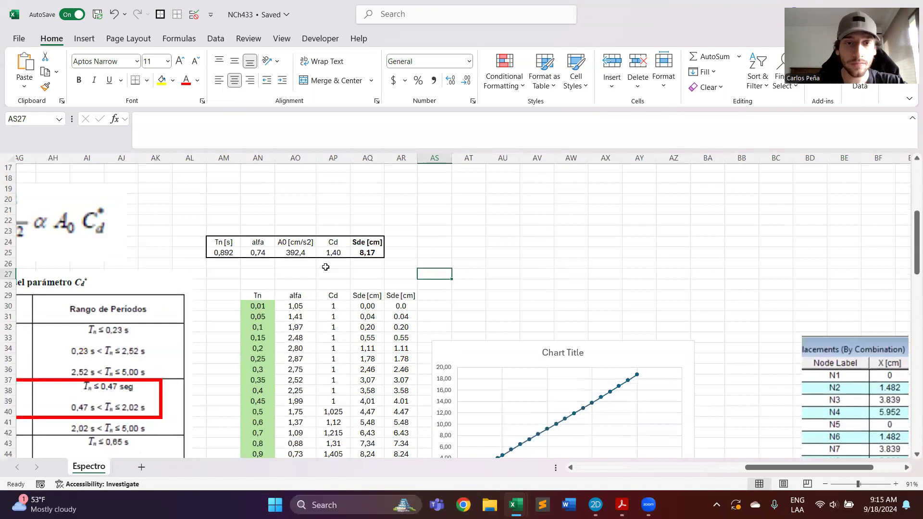
{"action": "left_click", "coordinate": [224, 252]}
{"action": "type", "text": "1,351"}
{"action": "key", "text": "Return"}
{"action": "key", "text": "alt+Tab"}
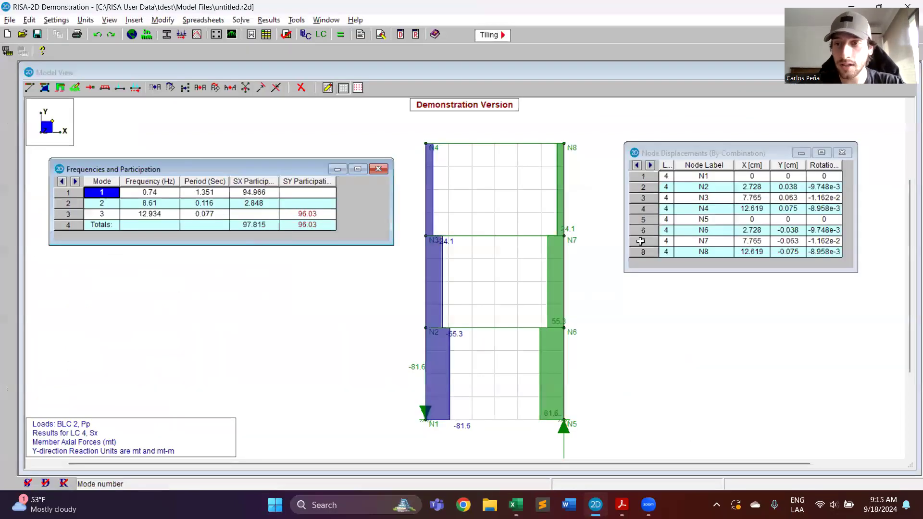
{"action": "key", "text": "alt+Tab"}
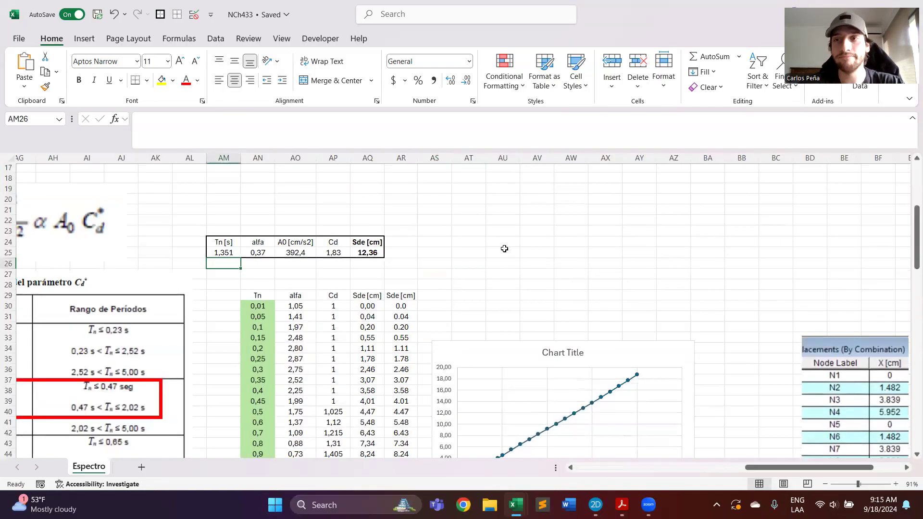
Set the period T* in cell D14 to 1,351 s and inspect the base shear Q formula in cell L14
{"action": "scroll", "coordinate": [504, 252], "scroll_direction": "left", "scroll_amount": 5}
{"action": "scroll", "coordinate": [504, 251], "scroll_direction": "left", "scroll_amount": 4}
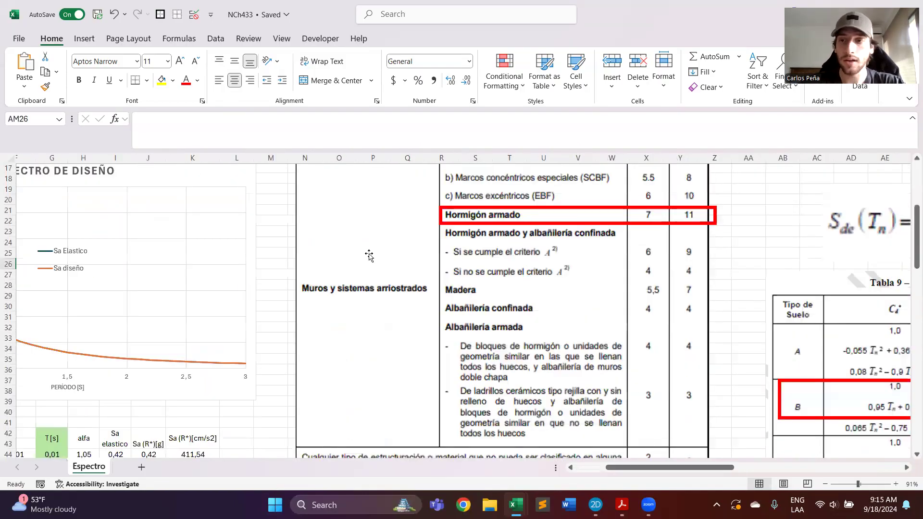
{"action": "scroll", "coordinate": [368, 256], "scroll_direction": "right", "scroll_amount": 4}
{"action": "scroll", "coordinate": [369, 255], "scroll_direction": "left", "scroll_amount": 6}
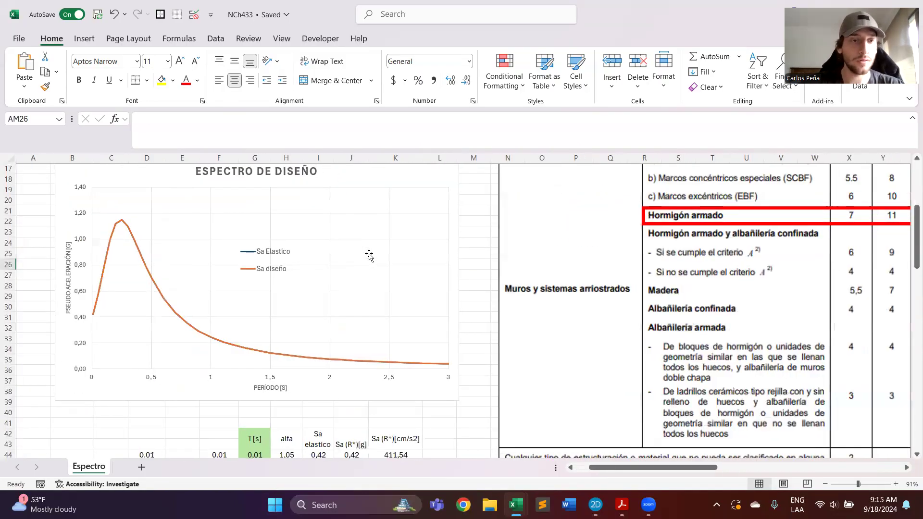
{"action": "scroll", "coordinate": [369, 255], "scroll_direction": "up", "scroll_amount": 2}
{"action": "left_click", "coordinate": [147, 199]}
{"action": "type", "text": "1,351"}
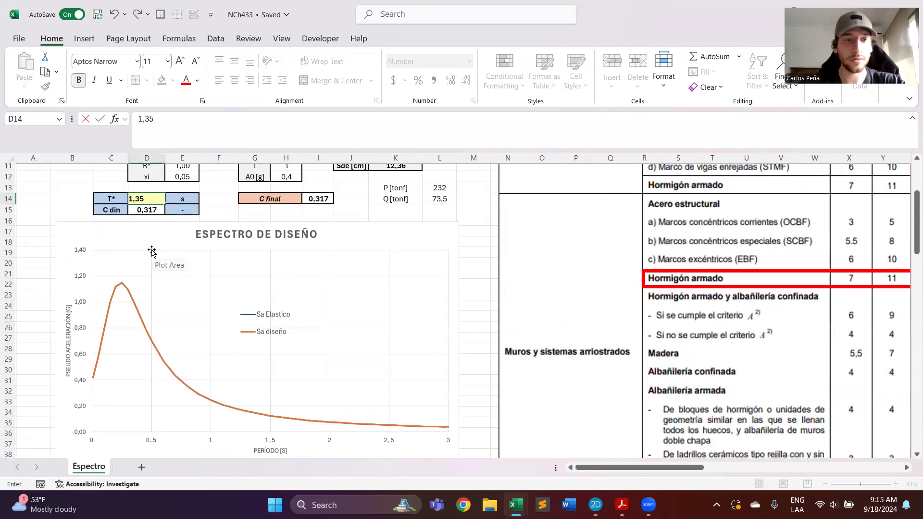
{"action": "key", "text": "Return"}
{"action": "scroll", "coordinate": [389, 229], "scroll_direction": "up", "scroll_amount": 2}
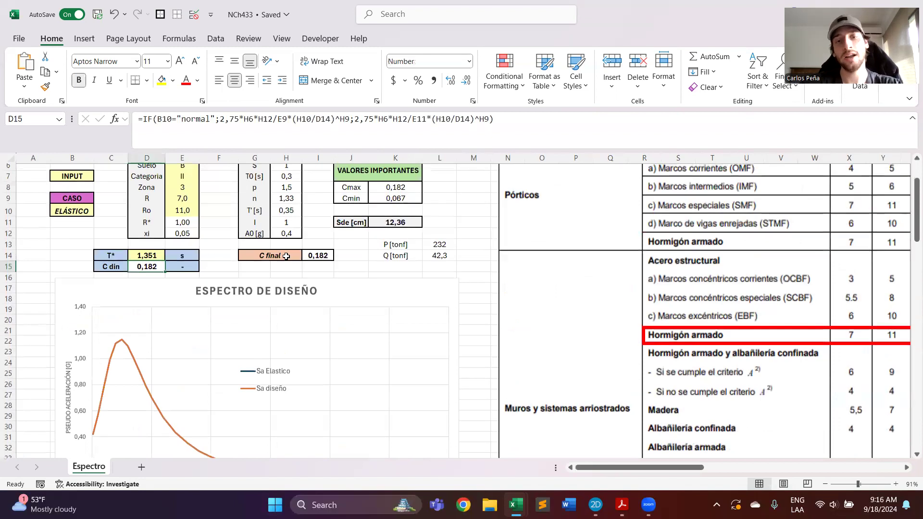
{"action": "left_click", "coordinate": [439, 256]}
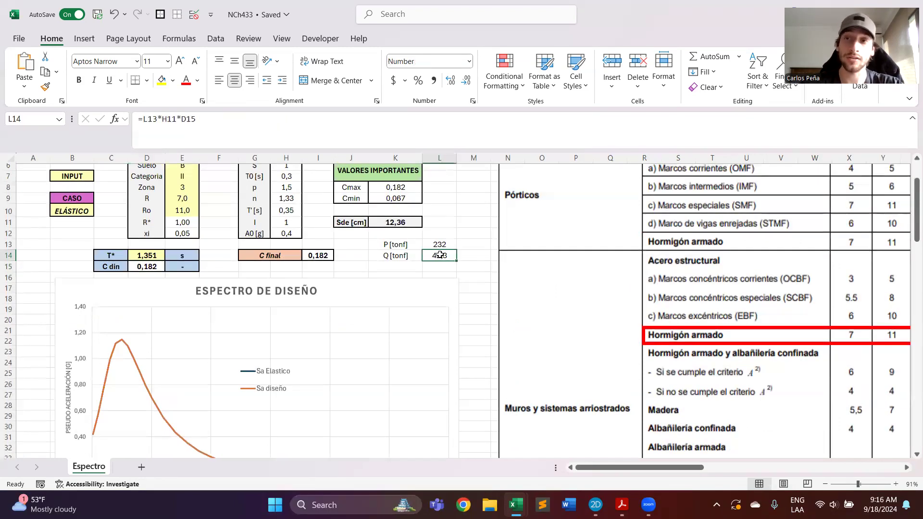
Compare the Sx node reactions in RISA-2D with base shear Q in the NCh433 workbook, closing the result tables when done
{"action": "left_click", "coordinate": [472, 219]}
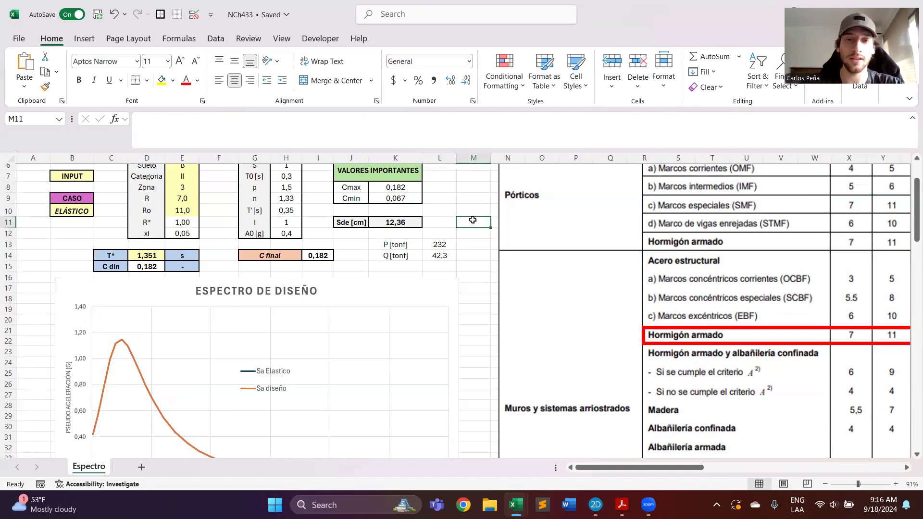
{"action": "left_click", "coordinate": [460, 254]}
{"action": "left_click", "coordinate": [442, 253]}
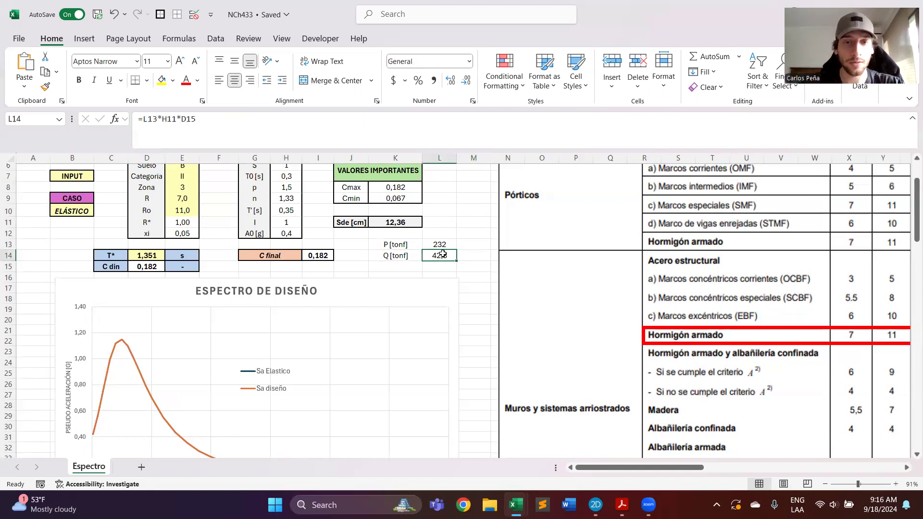
{"action": "key", "text": "alt+Tab"}
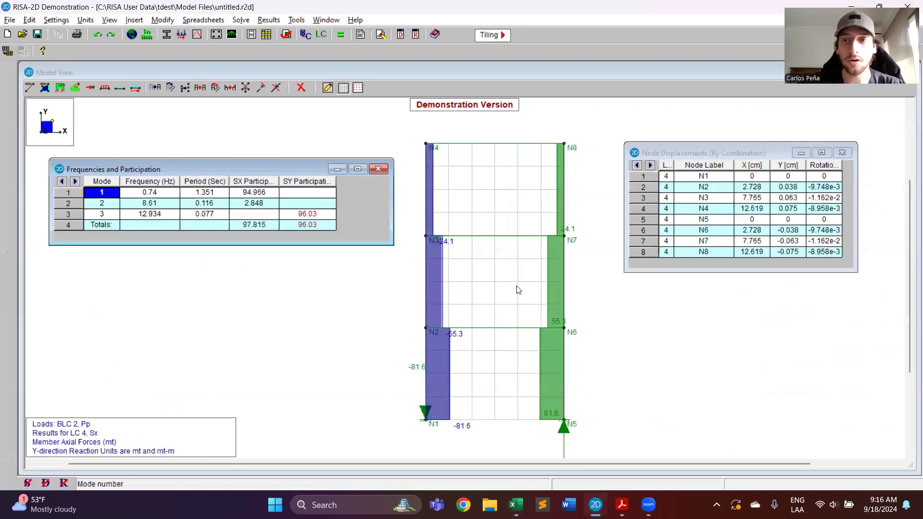
{"action": "left_click", "coordinate": [378, 169]}
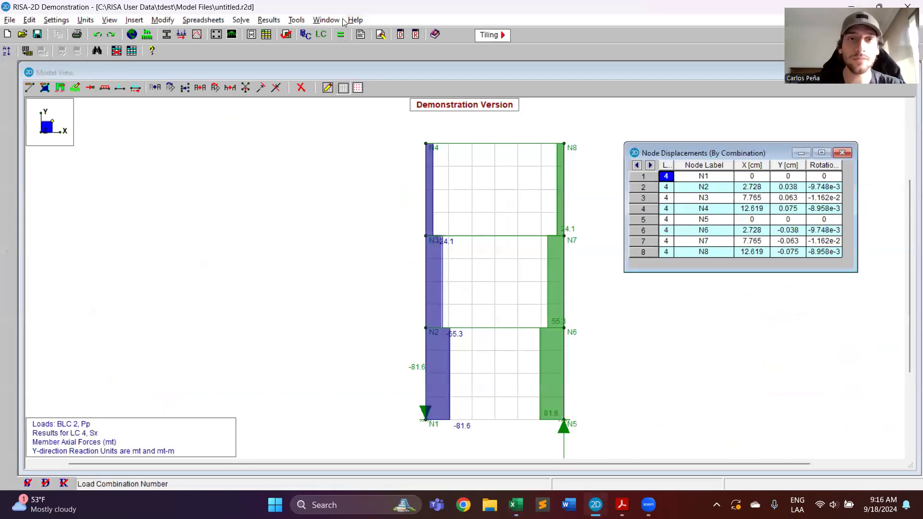
{"action": "left_click", "coordinate": [416, 34]}
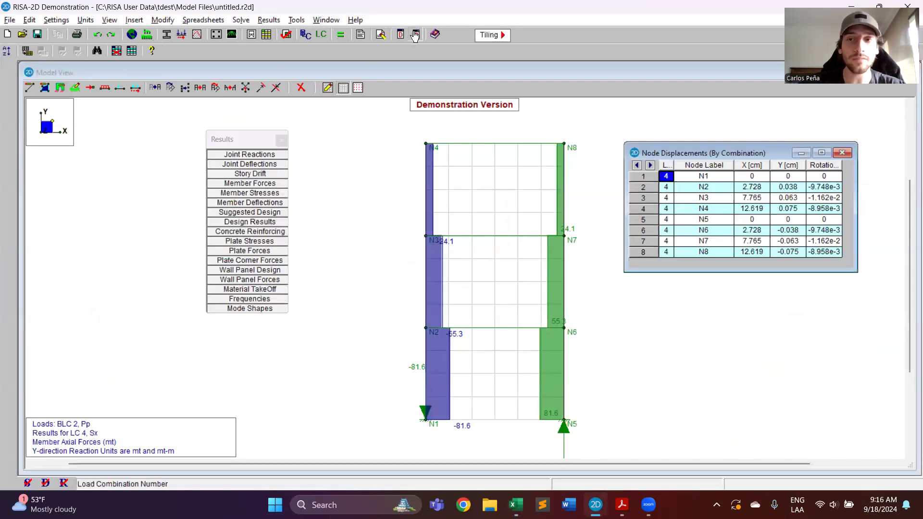
{"action": "left_click", "coordinate": [271, 155]}
{"action": "key", "text": "alt+Tab"}
{"action": "key", "text": "alt+Tab"}
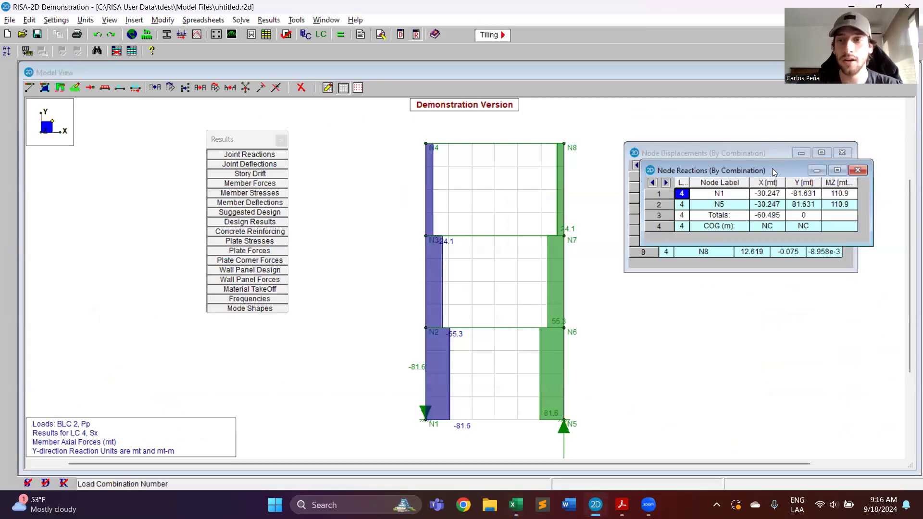
{"action": "left_click_drag", "start_coordinate": [772, 168], "coordinate": [762, 284]}
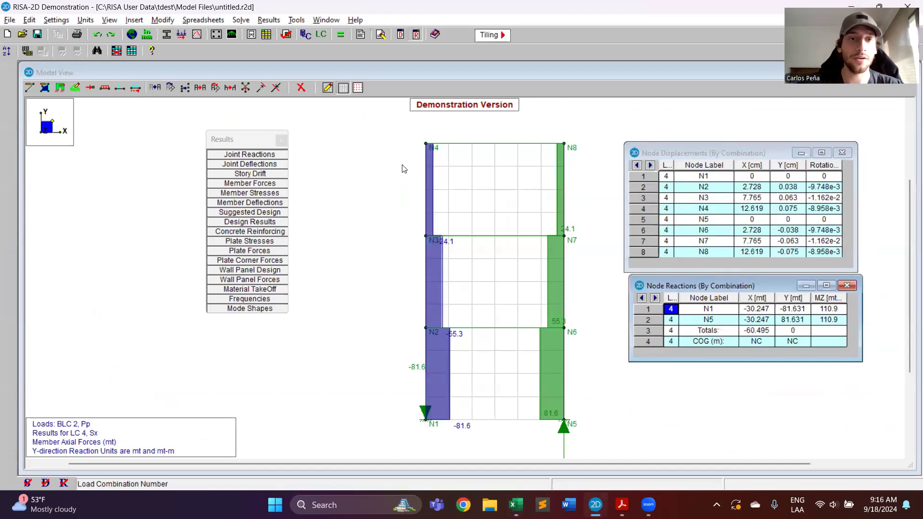
{"action": "left_click", "coordinate": [281, 140]}
{"action": "left_click", "coordinate": [847, 286]}
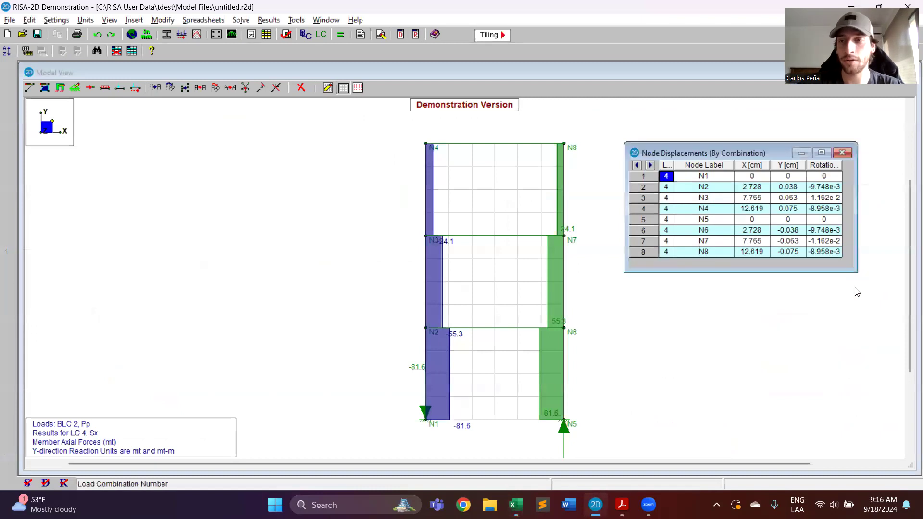
{"action": "left_click", "coordinate": [842, 152]}
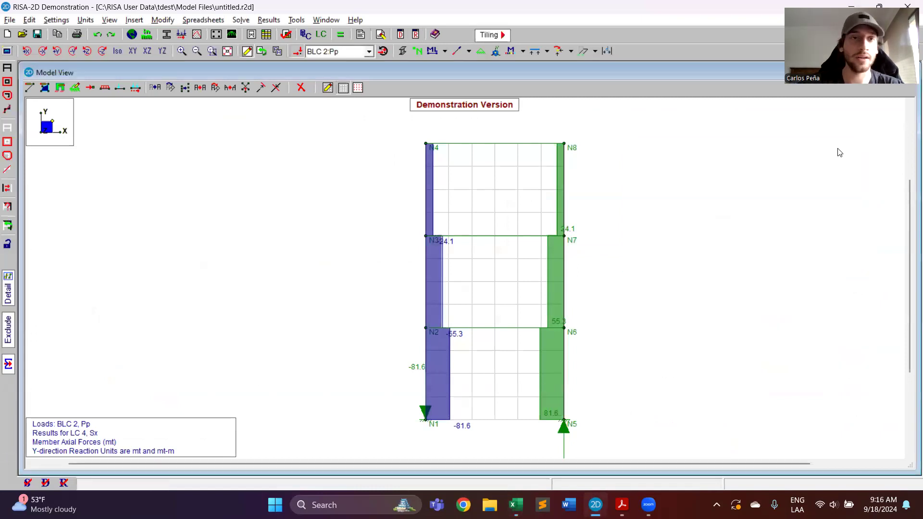
Rerun the dynamics solution with the Ayud_7_grabada_Sa spectrum in the X direction, clearing the existing results and closing the frequencies table and results list
{"action": "left_click", "coordinate": [340, 34]}
{"action": "left_click", "coordinate": [448, 261]}
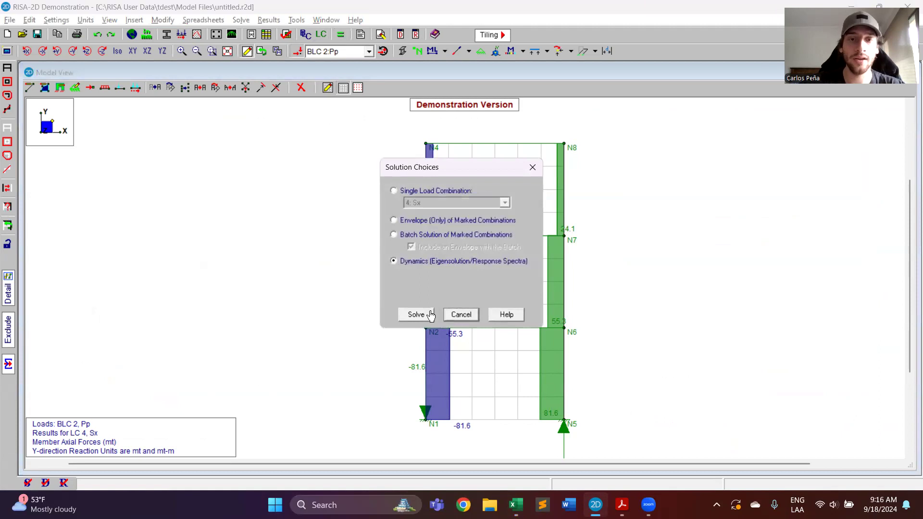
{"action": "left_click", "coordinate": [416, 314]}
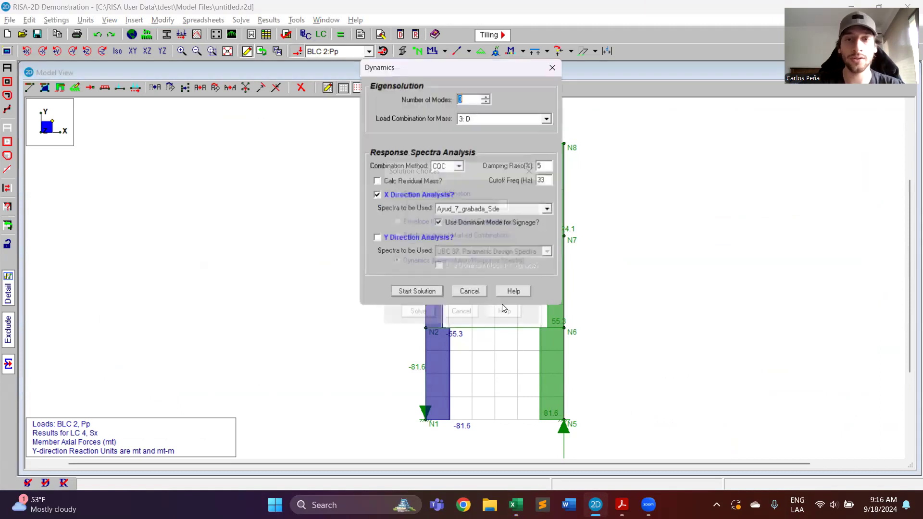
{"action": "left_click", "coordinate": [533, 209]}
{"action": "left_click", "coordinate": [481, 266]}
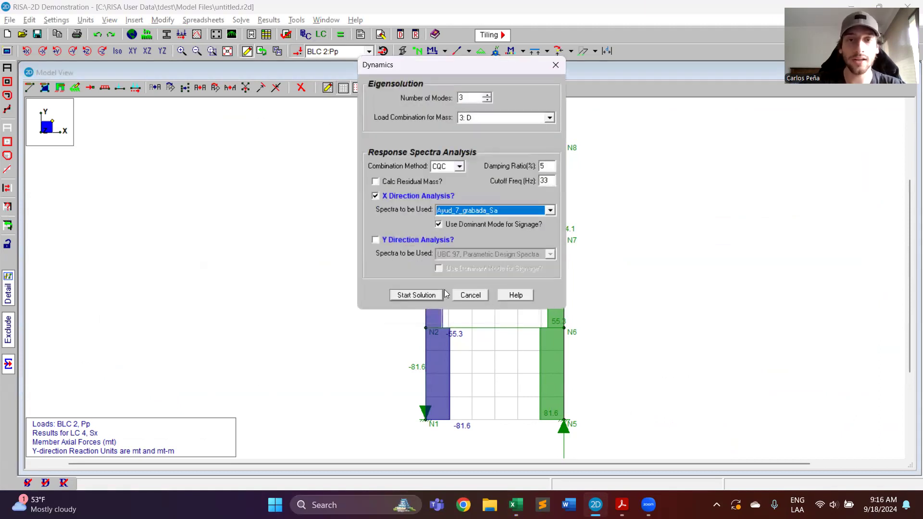
{"action": "left_click", "coordinate": [422, 295]}
{"action": "left_click", "coordinate": [235, 161]}
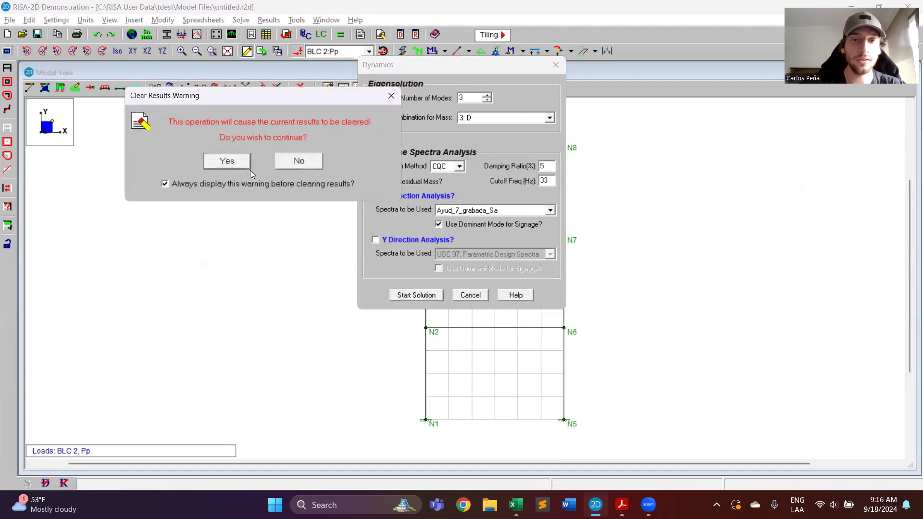
{"action": "left_click", "coordinate": [552, 298]}
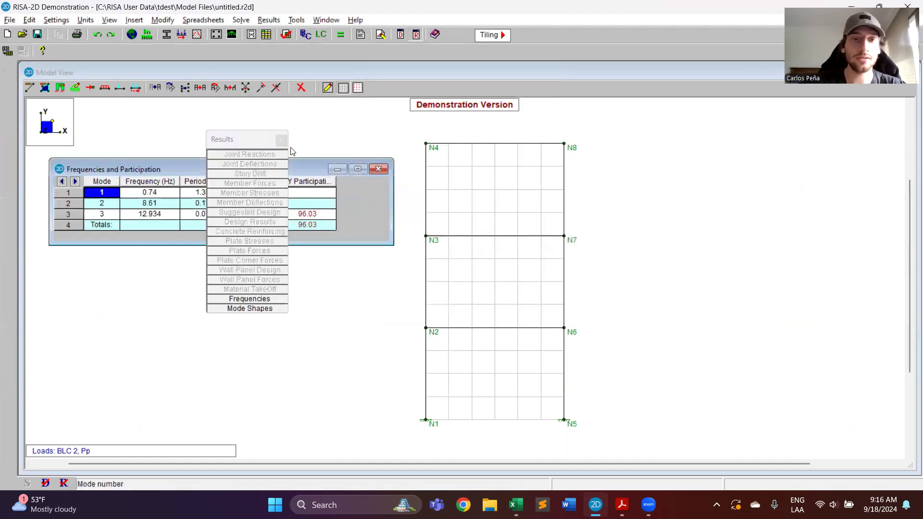
{"action": "left_click", "coordinate": [282, 140]}
{"action": "left_click", "coordinate": [378, 169]}
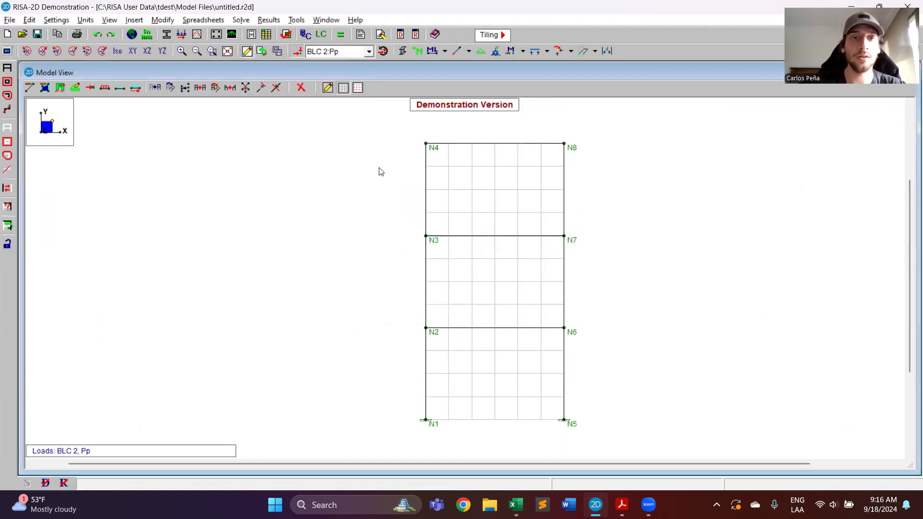
Solve the single load combination 4: Sx without P-Delta and display its node reactions
{"action": "left_click", "coordinate": [341, 35]}
{"action": "left_click", "coordinate": [447, 192]}
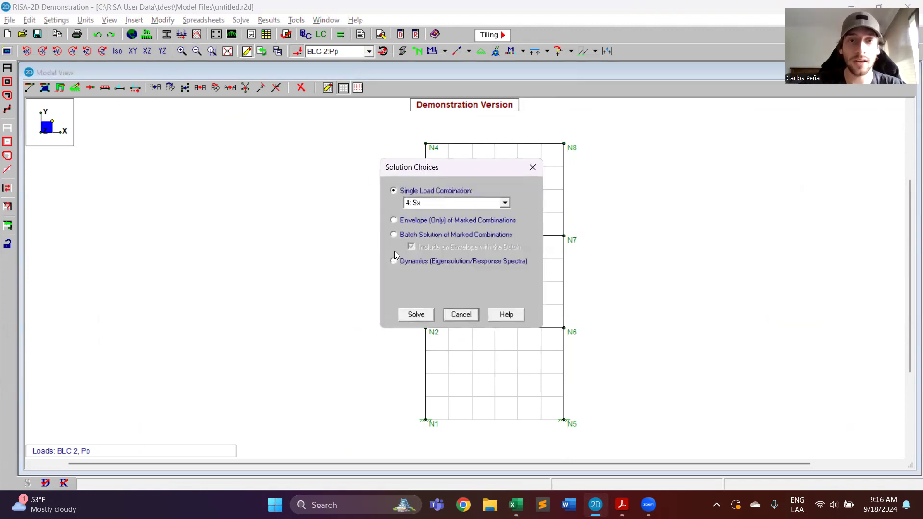
{"action": "key", "text": "Return"}
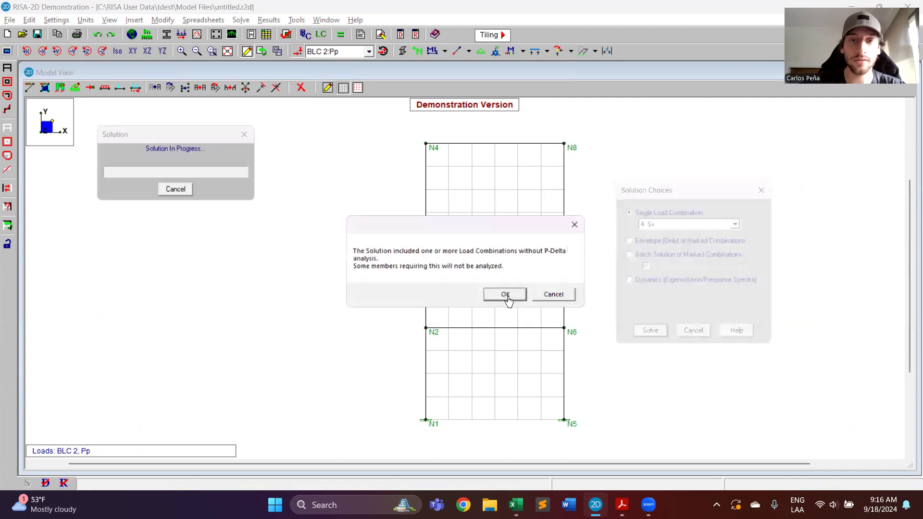
{"action": "left_click", "coordinate": [502, 294]}
{"action": "left_click", "coordinate": [271, 152]}
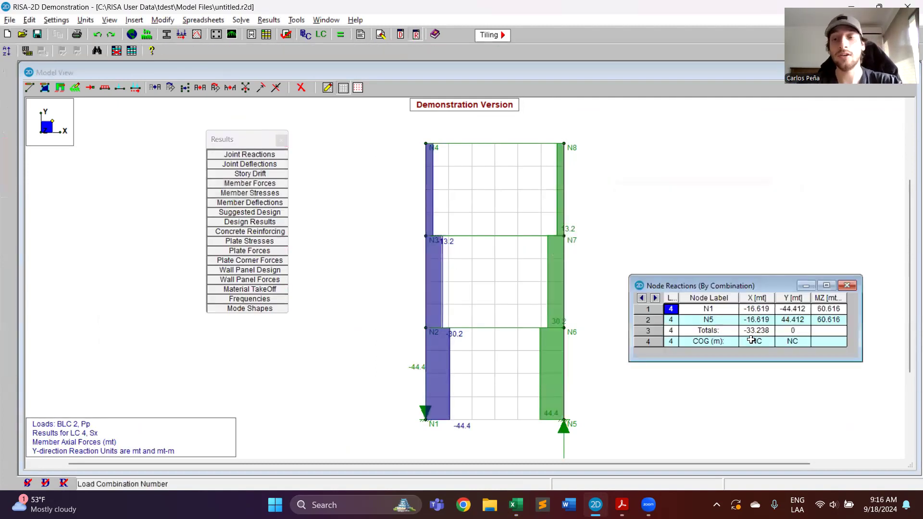
Switch to the NCh433 workbook and inspect weight P and base shear Q in cells L13 and L14 against the node reactions
{"action": "key", "text": "alt+Tab"}
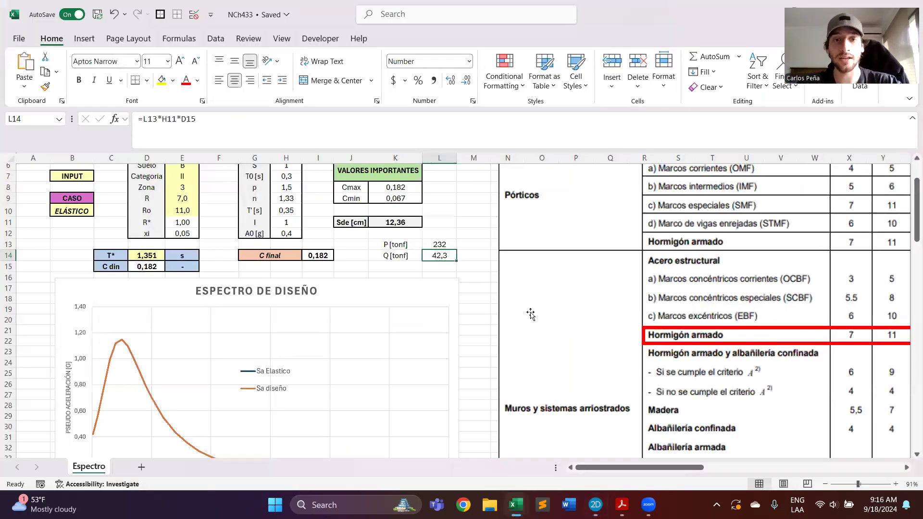
{"action": "left_click", "coordinate": [467, 219]}
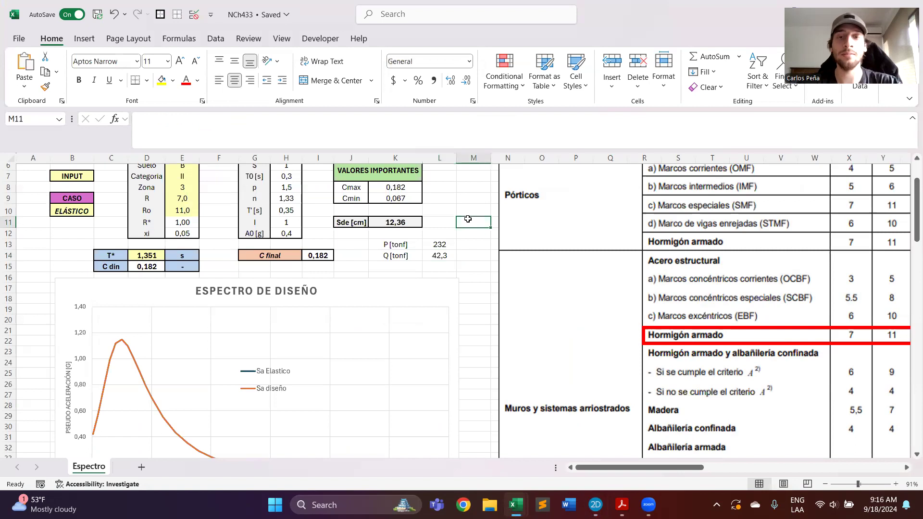
{"action": "left_click", "coordinate": [440, 255]}
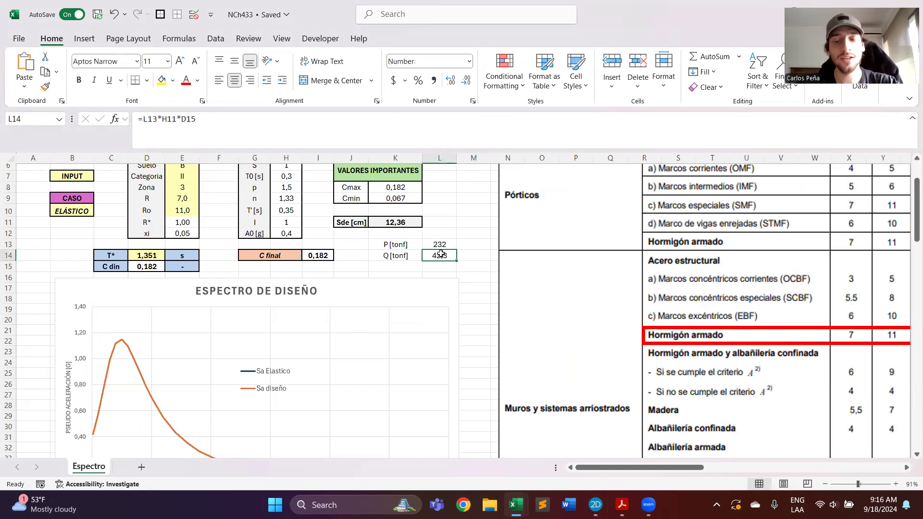
{"action": "left_click", "coordinate": [439, 245]}
{"action": "left_click", "coordinate": [439, 255]}
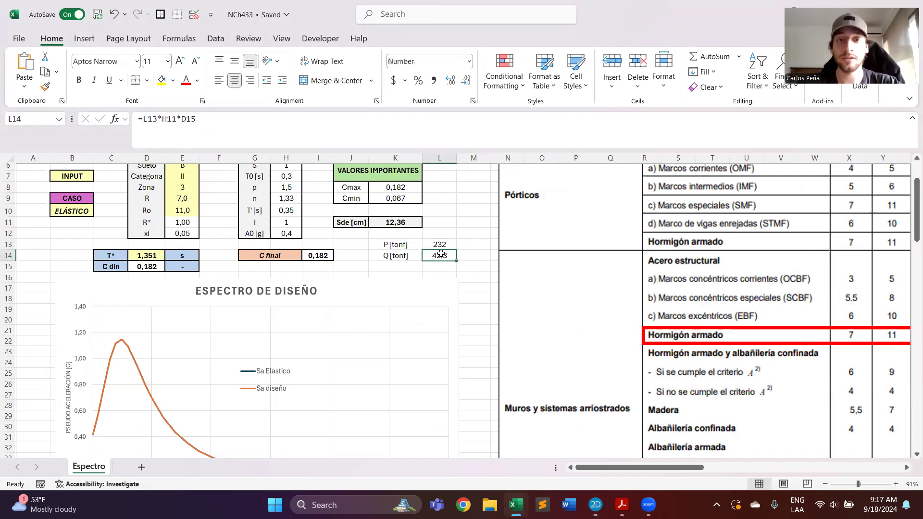
Change the base shear label in cell K14 to "Q max [tonf]"
{"action": "left_click", "coordinate": [392, 255]}
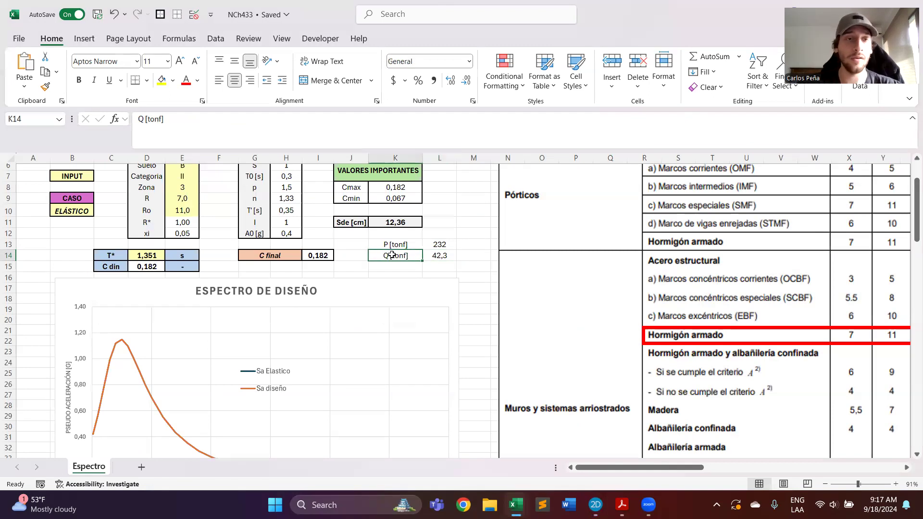
{"action": "left_click", "coordinate": [142, 126]}
{"action": "type", "text": "max"}
{"action": "key", "text": "Tab"}
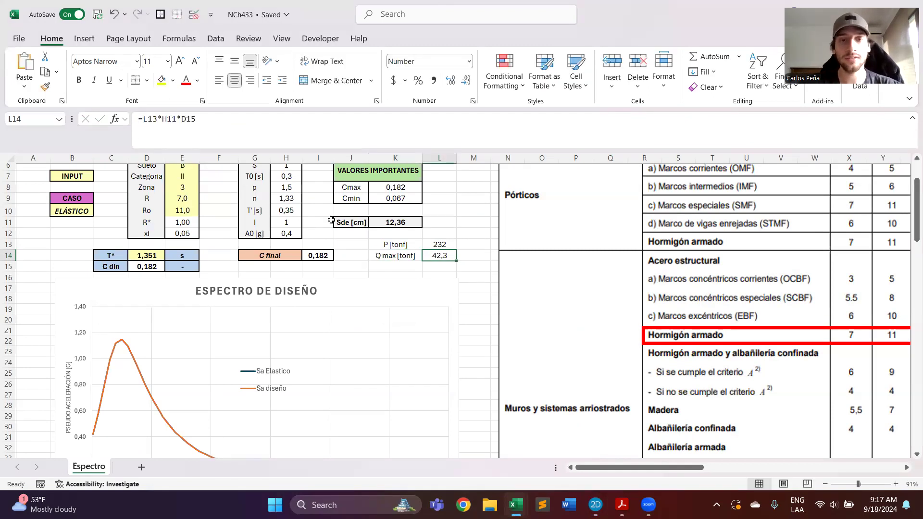
{"action": "left_click", "coordinate": [489, 330]}
{"action": "key", "text": "Up"}
{"action": "key", "text": "Up"}
{"action": "key", "text": "Up"}
{"action": "key", "text": "Up"}
{"action": "key", "text": "Up"}
{"action": "key", "text": "Up"}
{"action": "key", "text": "Up"}
{"action": "key", "text": "Left"}
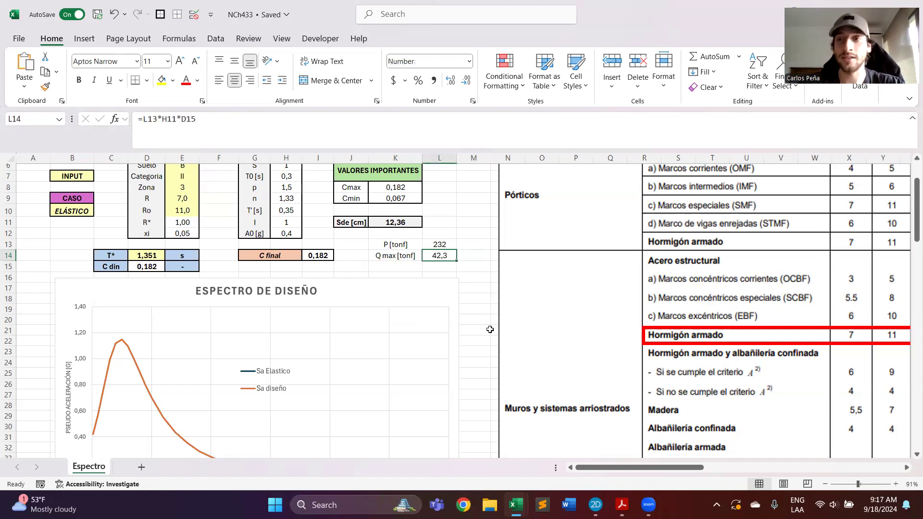
Compare the node reactions in RISA-2D with Q max in the NCh433 workbook and review the design spectrum chart
{"action": "key", "text": "alt+Tab"}
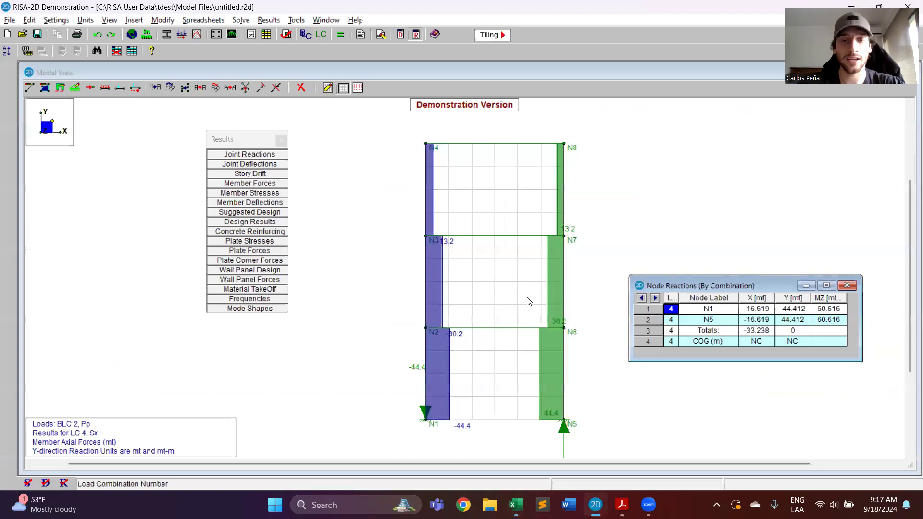
{"action": "key", "text": "alt+Tab"}
{"action": "scroll", "coordinate": [124, 267], "scroll_direction": "down", "scroll_amount": 3}
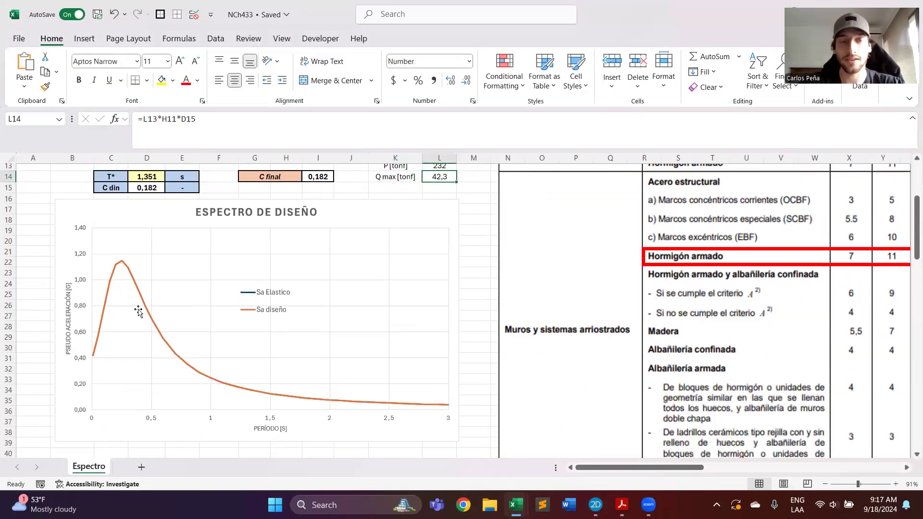
{"action": "scroll", "coordinate": [389, 281], "scroll_direction": "up", "scroll_amount": 2}
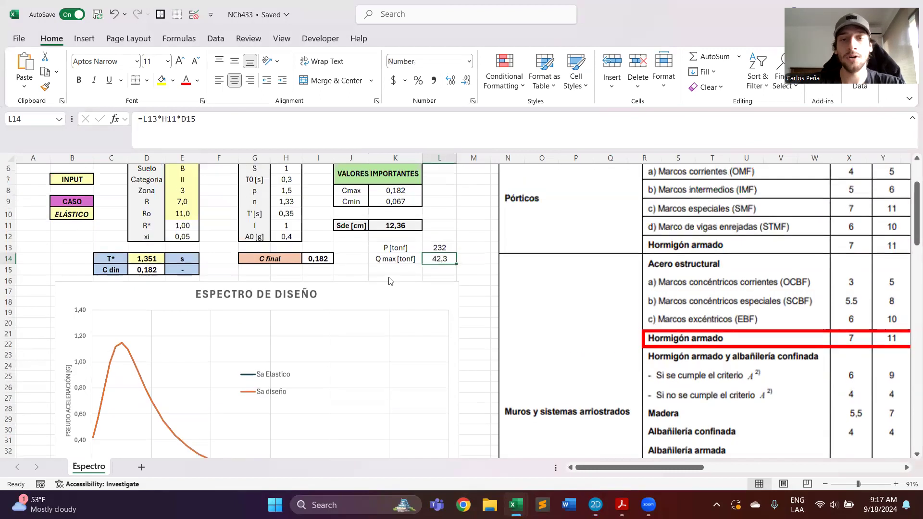
{"action": "left_click", "coordinate": [481, 289]}
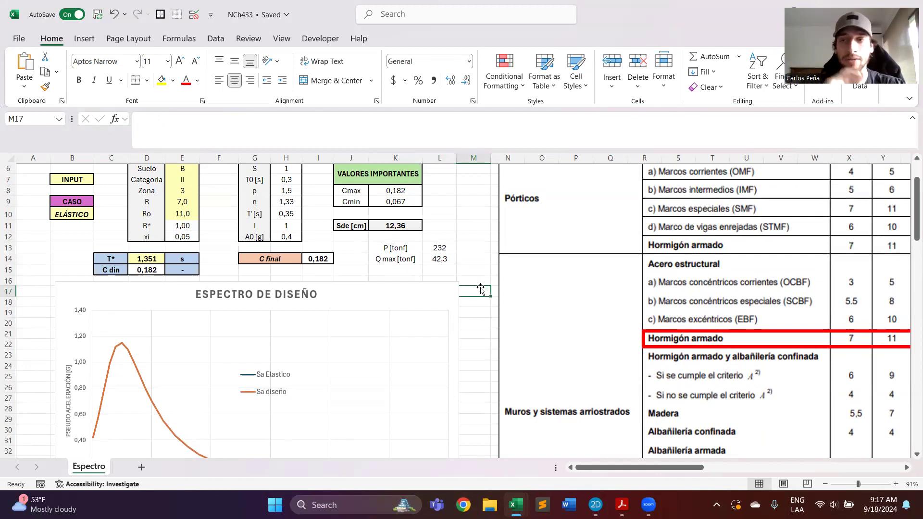
{"action": "left_click", "coordinate": [464, 205]}
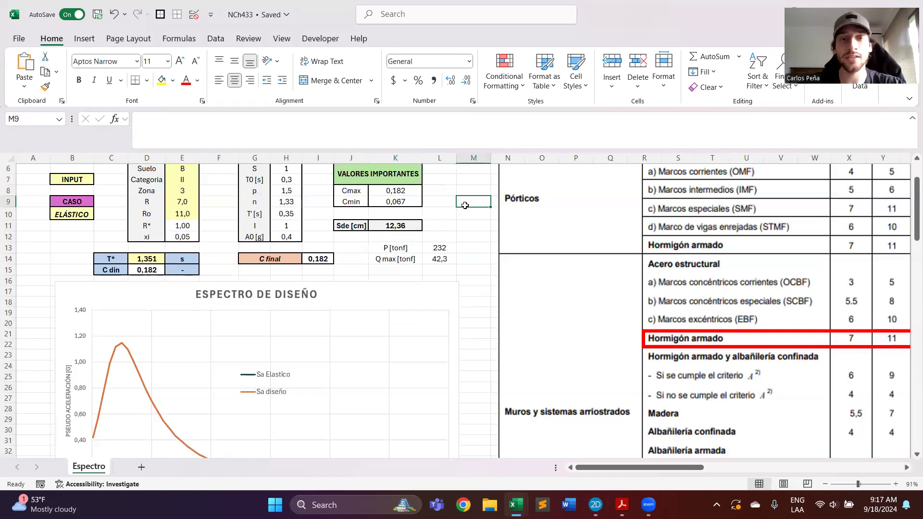
Return to RISA-2D and close the Node Reactions table and the results list
{"action": "key", "text": "alt+Tab"}
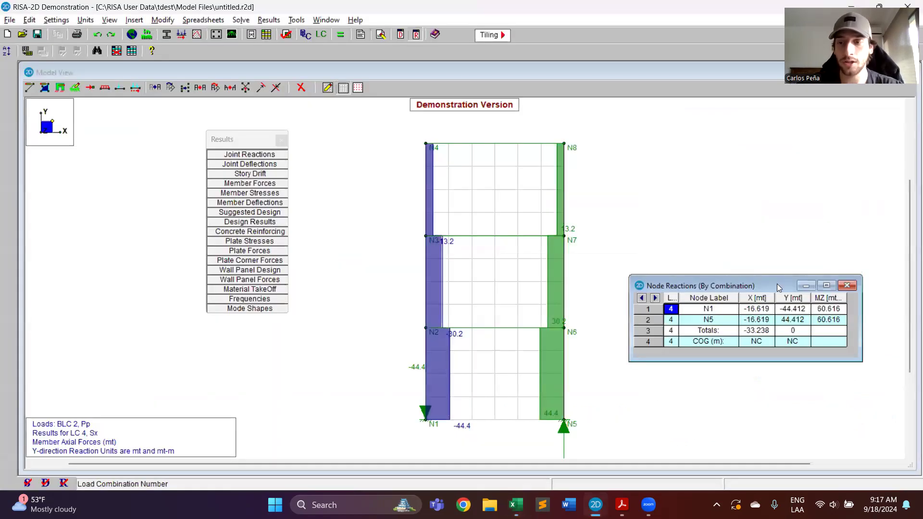
{"action": "left_click_drag", "start_coordinate": [777, 284], "coordinate": [764, 168]}
{"action": "left_click", "coordinate": [834, 170]}
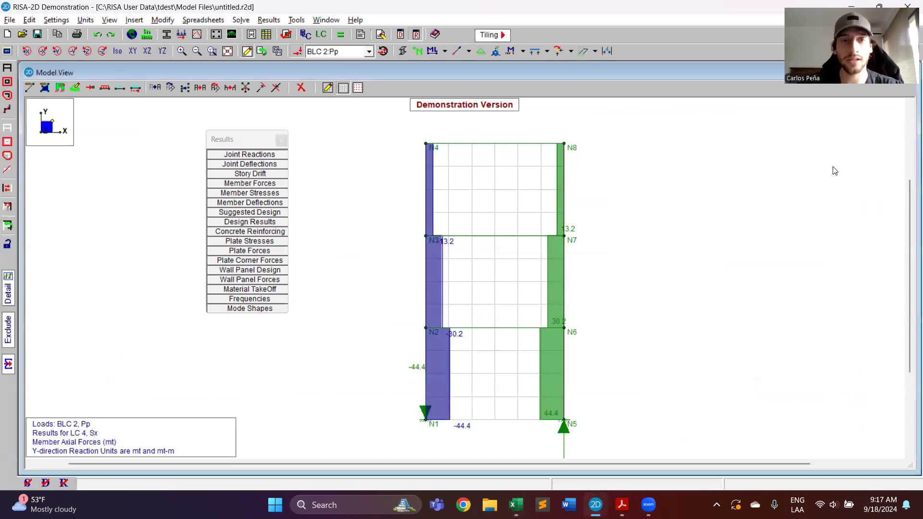
{"action": "left_click", "coordinate": [282, 140]}
Switch to the Ayud 07 workbook, reread both parts of the Problema 01 statement, and return to RISA-2D
{"action": "mouse_move", "coordinate": [514, 504]}
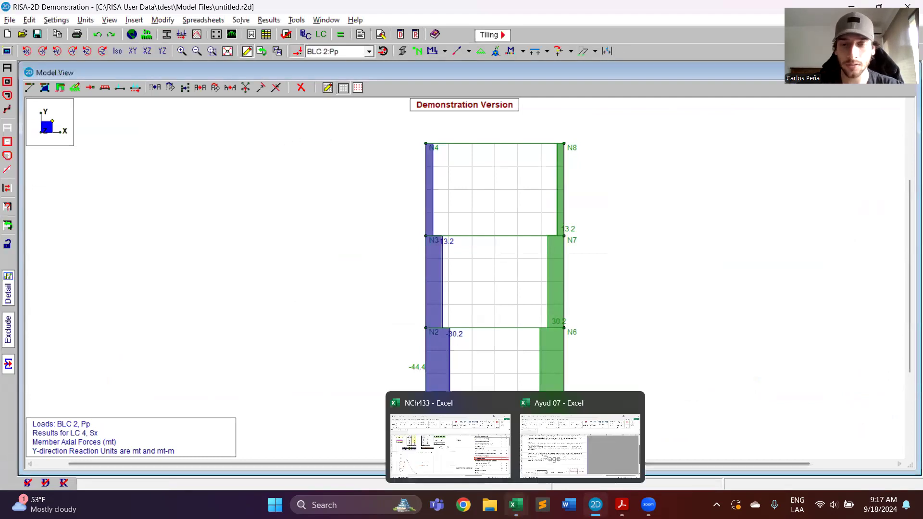
{"action": "left_click", "coordinate": [556, 467]}
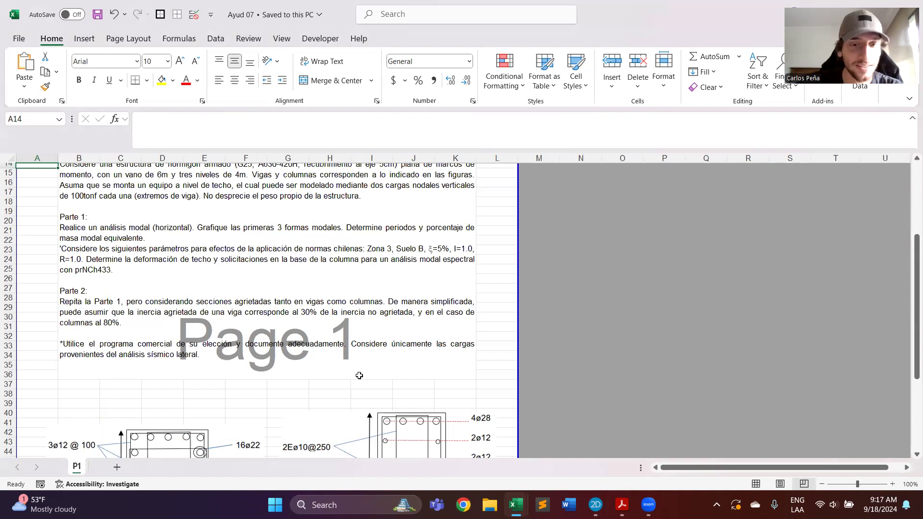
{"action": "scroll", "coordinate": [384, 352], "scroll_direction": "up", "scroll_amount": 1}
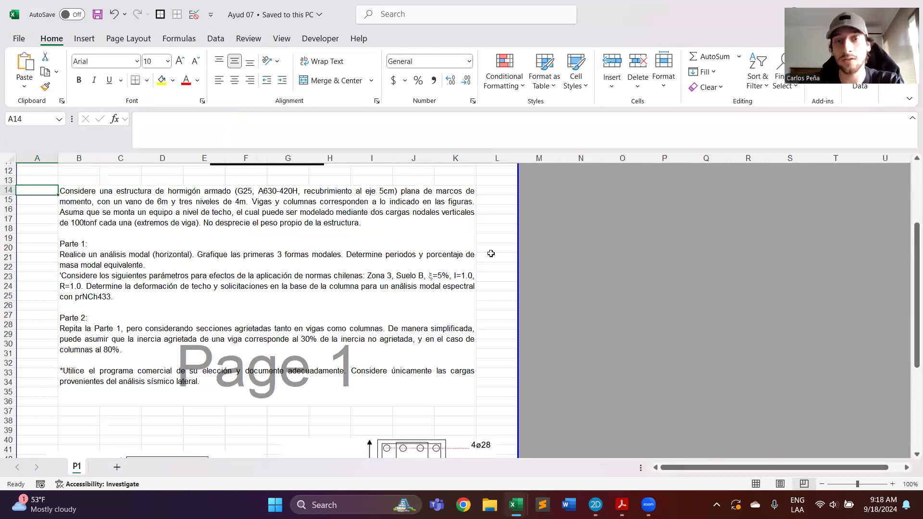
{"action": "scroll", "coordinate": [491, 253], "scroll_direction": "up", "scroll_amount": 2}
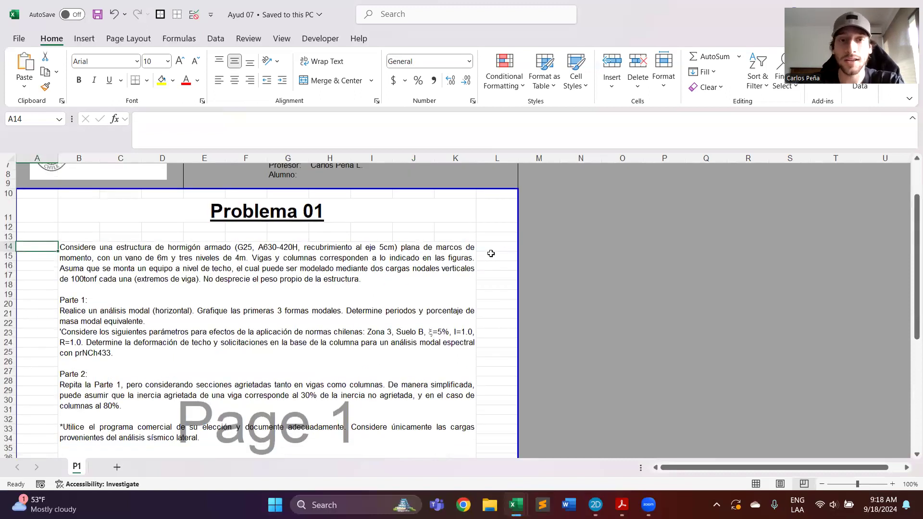
{"action": "scroll", "coordinate": [490, 253], "scroll_direction": "down", "scroll_amount": 3}
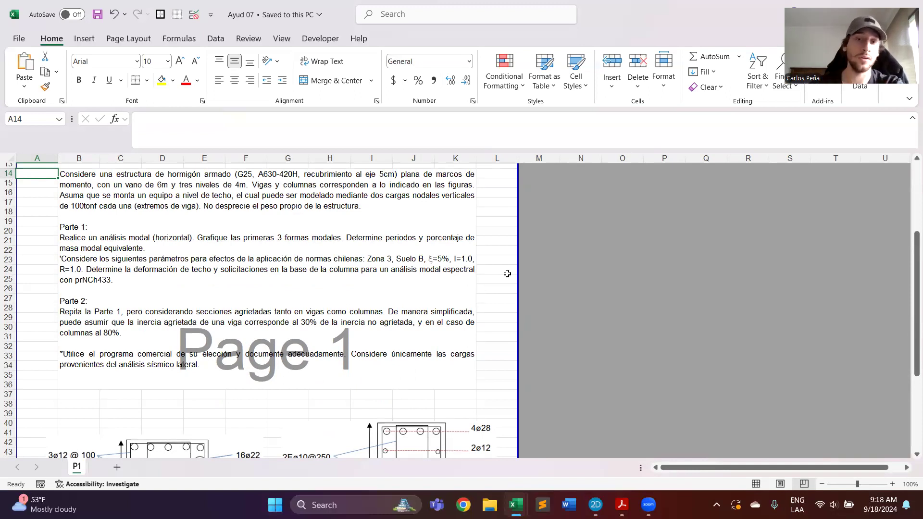
{"action": "left_click", "coordinate": [595, 505]}
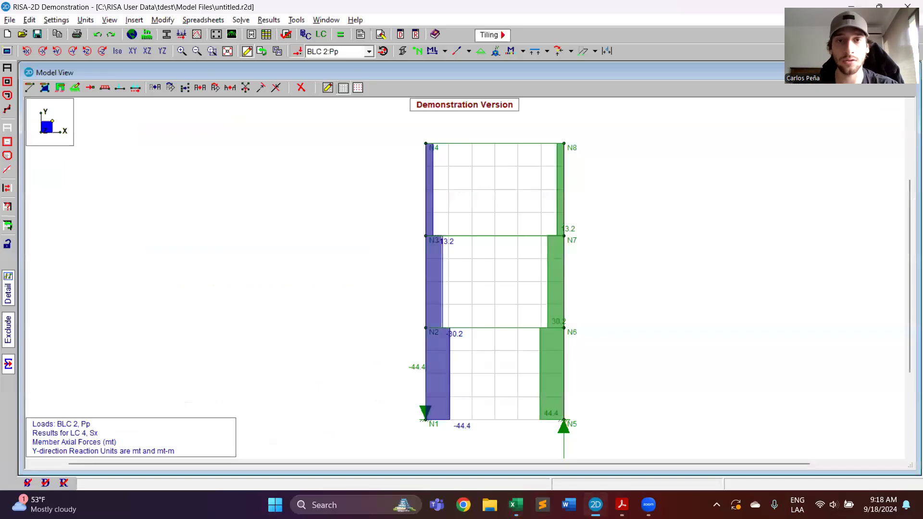